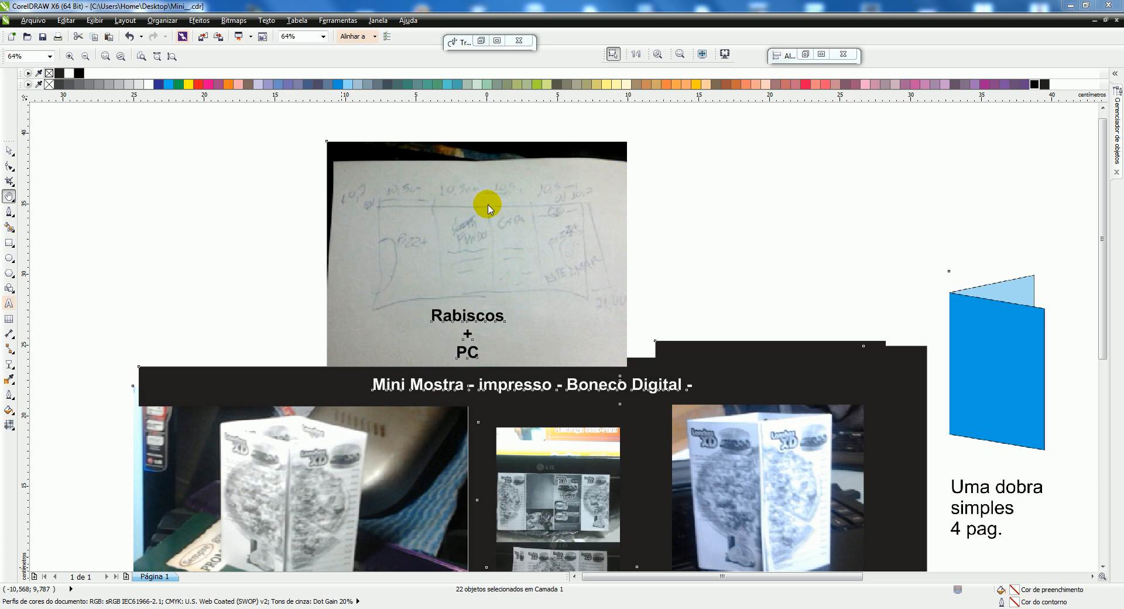
# Step: Examine the pencil sketch of the folder layout and the photos of the printed mock-up below it
pyautogui.click(702, 53)
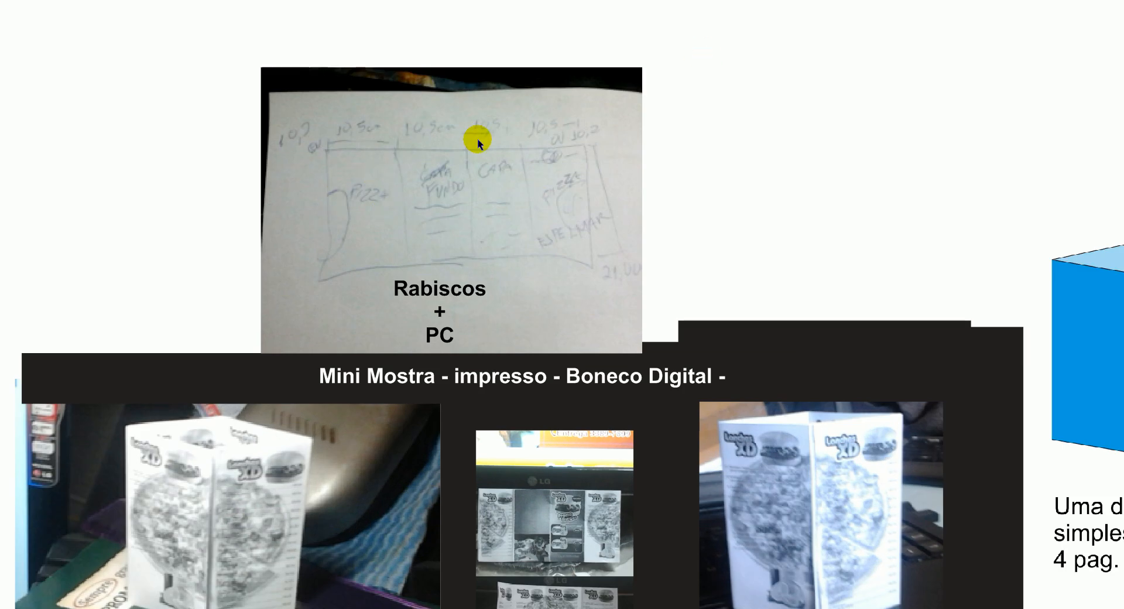
pyautogui.click(506, 208)
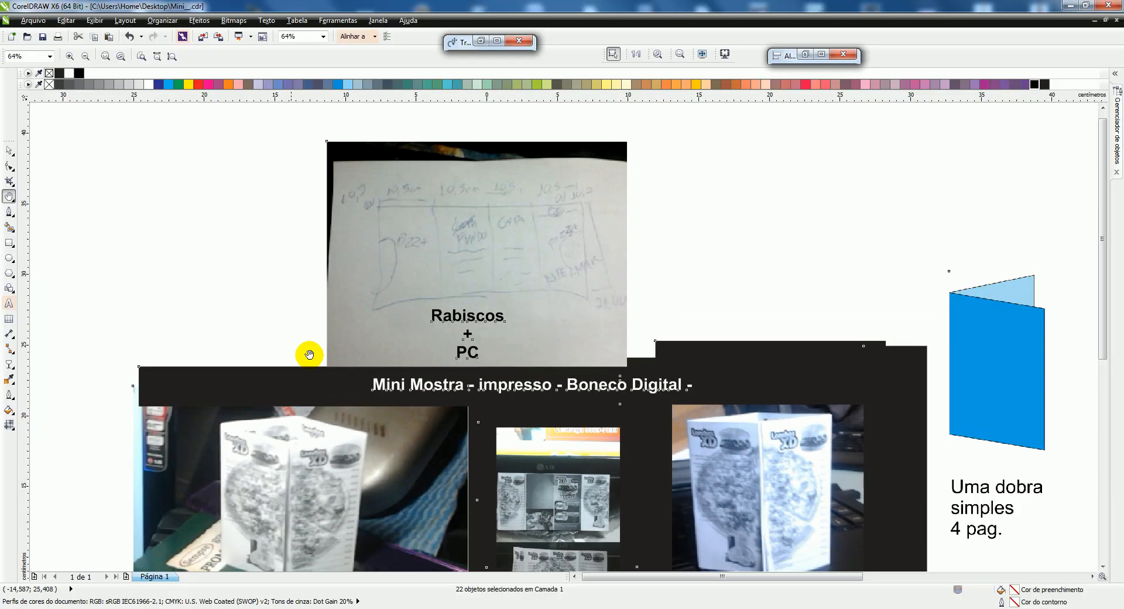
pyautogui.moveTo(475, 379); pyautogui.dragTo(448, 216)
pyautogui.moveTo(512, 323)
pyautogui.mouseDown()
pyautogui.moveTo(483, 288)
pyautogui.moveTo(502, 378)
pyautogui.mouseUp()
pyautogui.moveTo(495, 304); pyautogui.dragTo(491, 235)
pyautogui.moveTo(413, 299); pyautogui.dragTo(353, 263)
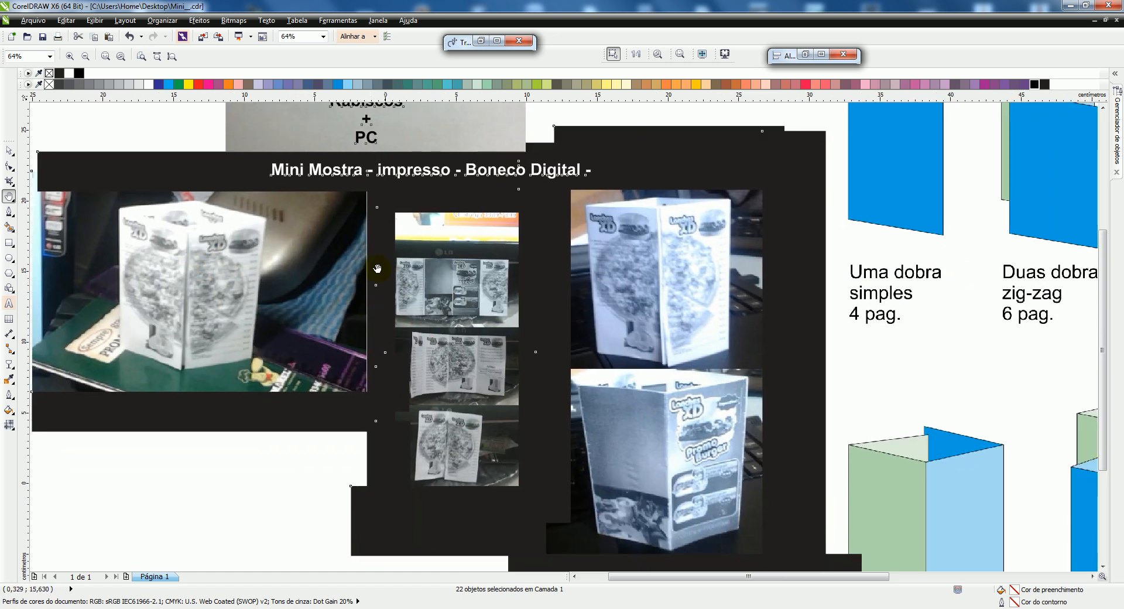
pyautogui.moveTo(253, 328); pyautogui.dragTo(272, 295)
pyautogui.moveTo(170, 219); pyautogui.dragTo(185, 252)
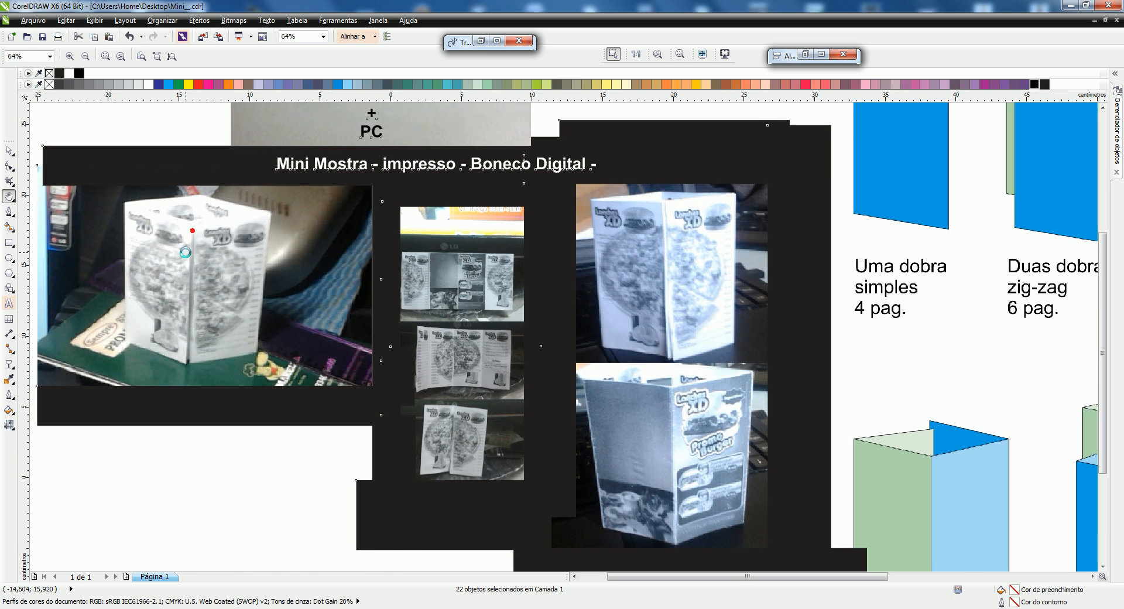
pyautogui.moveTo(491, 270); pyautogui.dragTo(470, 271)
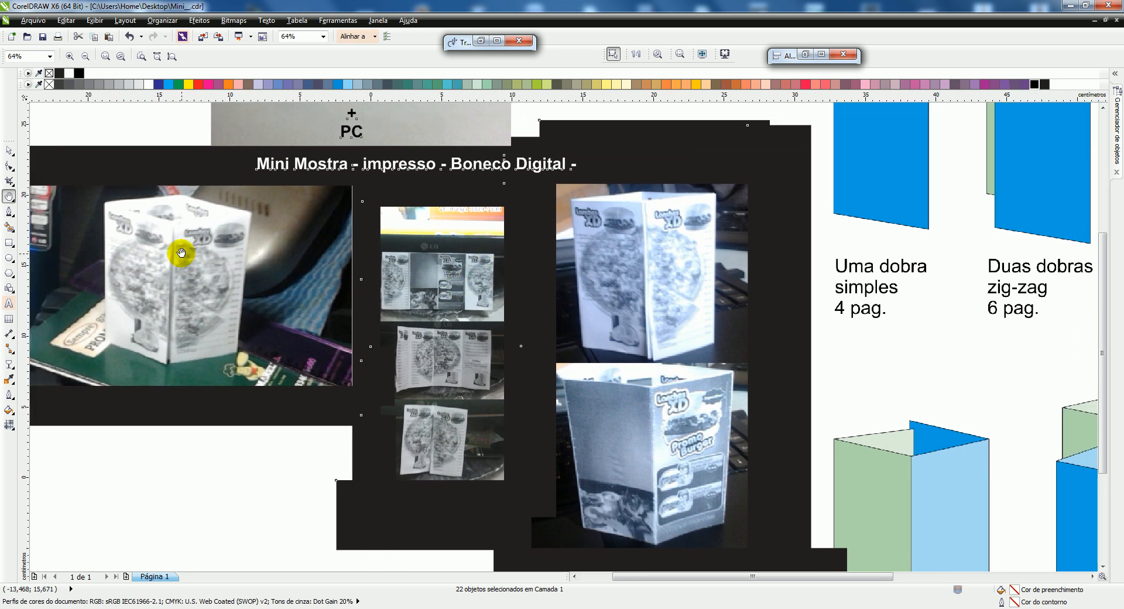
pyautogui.moveTo(169, 243); pyautogui.dragTo(182, 252)
pyautogui.moveTo(652, 325); pyautogui.dragTo(567, 331)
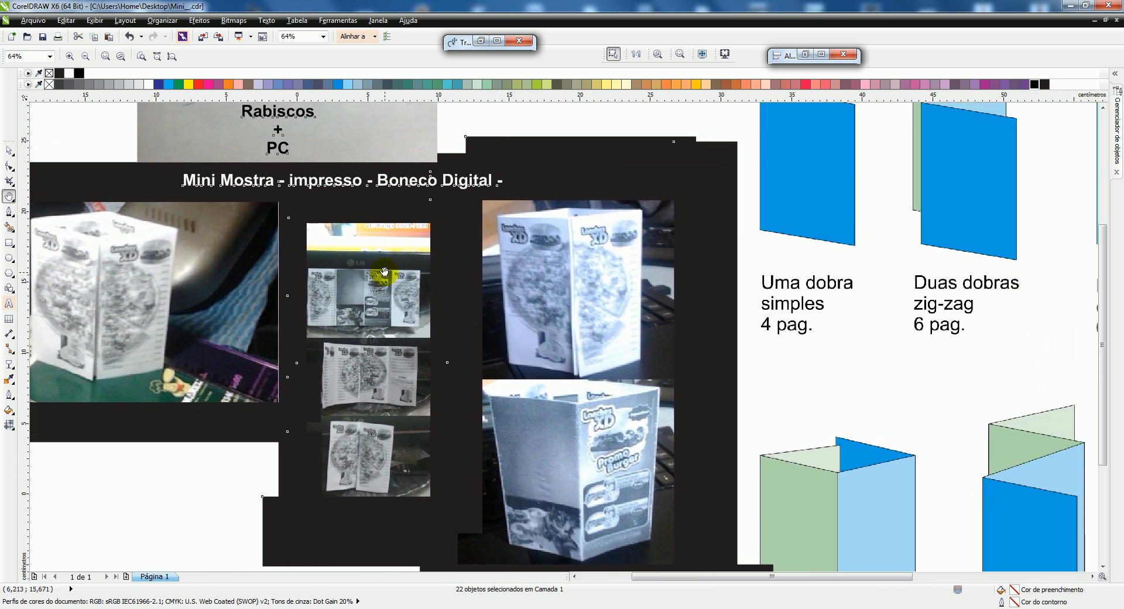
pyautogui.moveTo(333, 296); pyautogui.dragTo(353, 297)
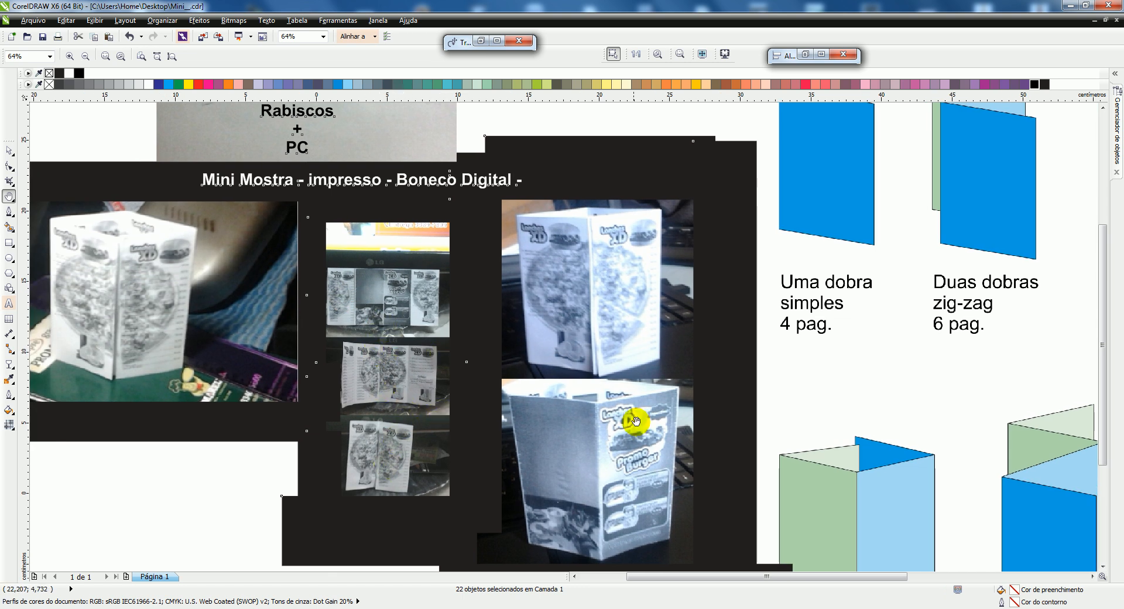
pyautogui.moveTo(426, 320)
pyautogui.mouseDown()
pyautogui.moveTo(436, 333)
pyautogui.moveTo(486, 333)
pyautogui.mouseUp()
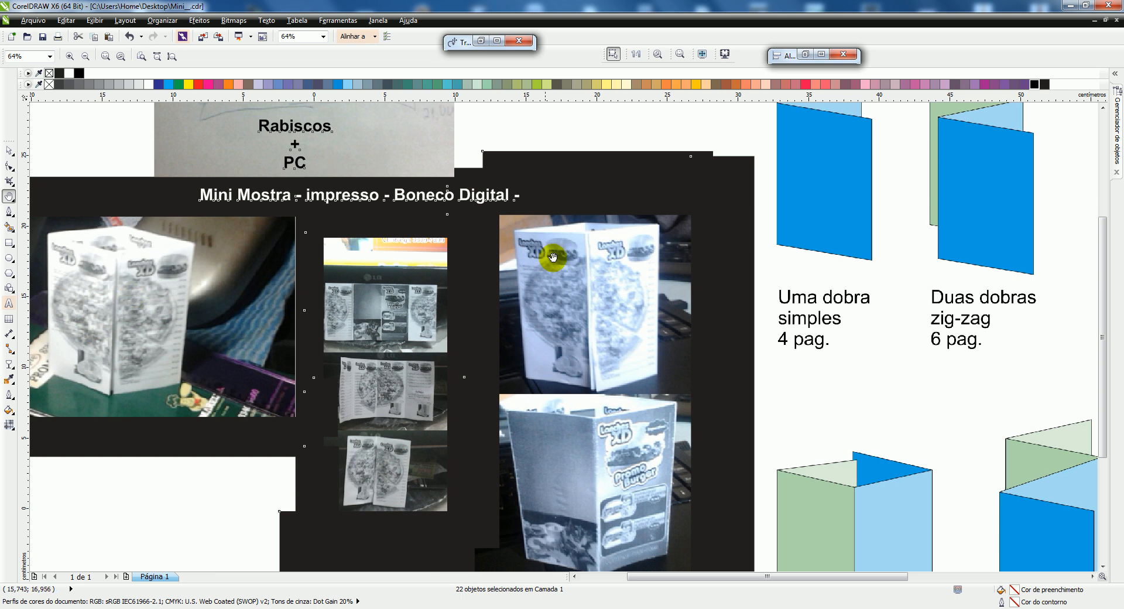
pyautogui.moveTo(553, 281); pyautogui.dragTo(518, 288)
# Step: Look over the fold-type diagrams beside the photos, from the simple single fold to the three-fold window type with 8 pages
pyautogui.moveTo(597, 336); pyautogui.dragTo(372, 330)
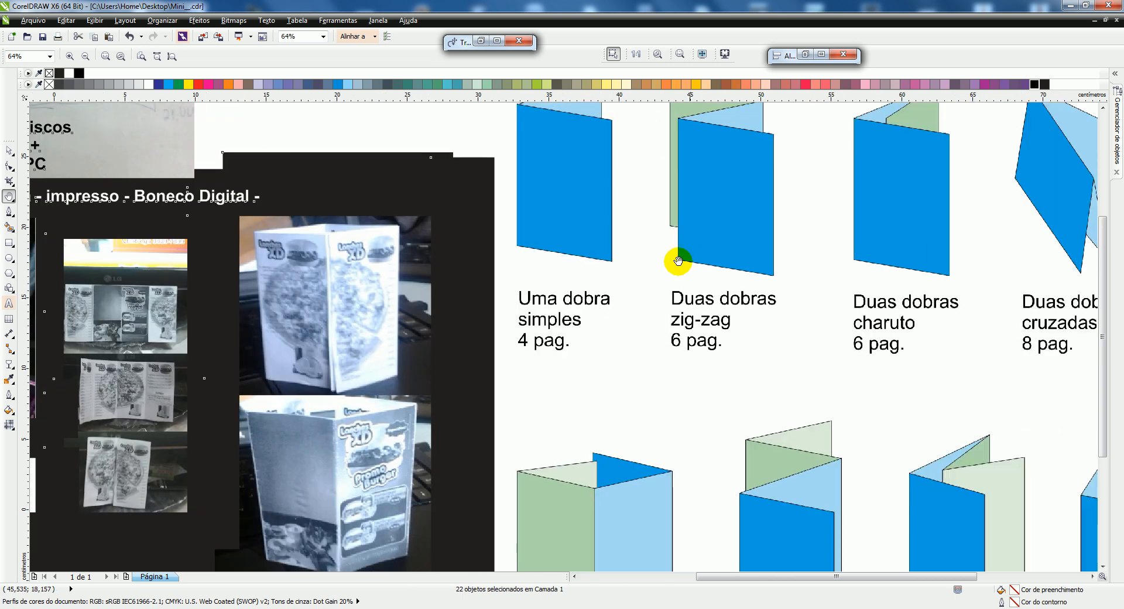
pyautogui.moveTo(622, 283); pyautogui.dragTo(480, 314)
pyautogui.scroll(-2, 637, 302)
pyautogui.moveTo(838, 261); pyautogui.dragTo(517, 259)
pyautogui.scroll(2, 415, 333)
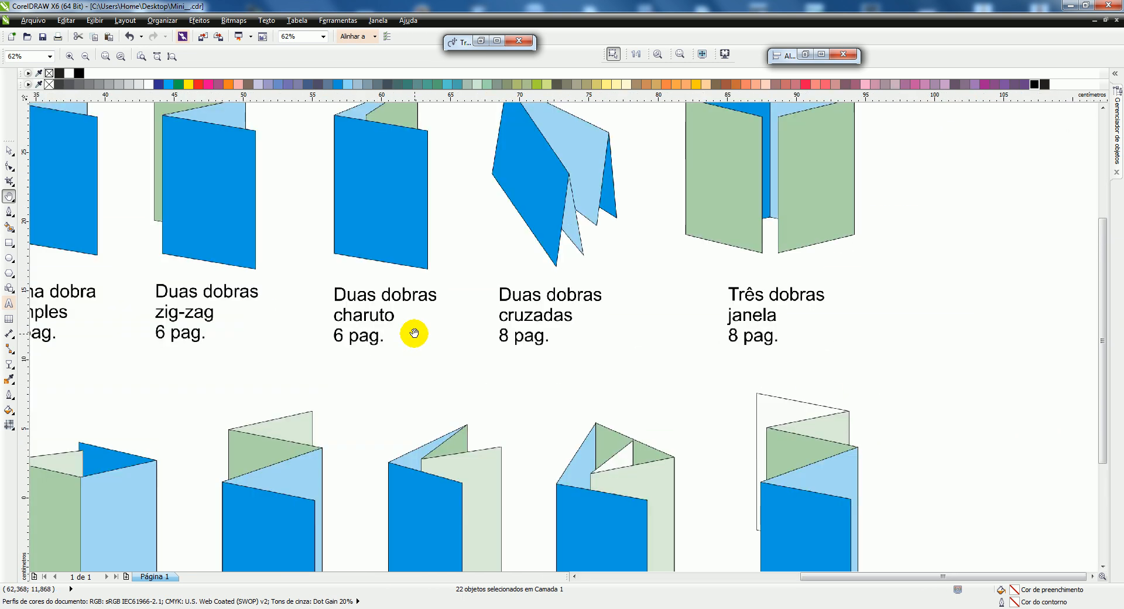
pyautogui.moveTo(414, 332); pyautogui.dragTo(492, 316)
pyautogui.scroll(-2, 494, 312)
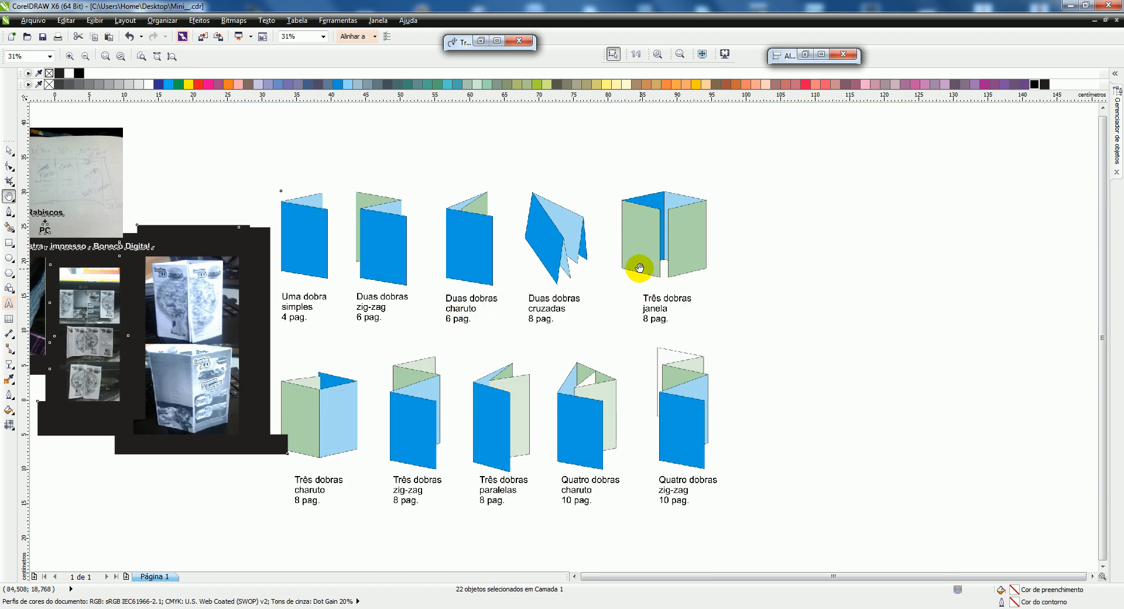
pyautogui.scroll(2, 635, 270)
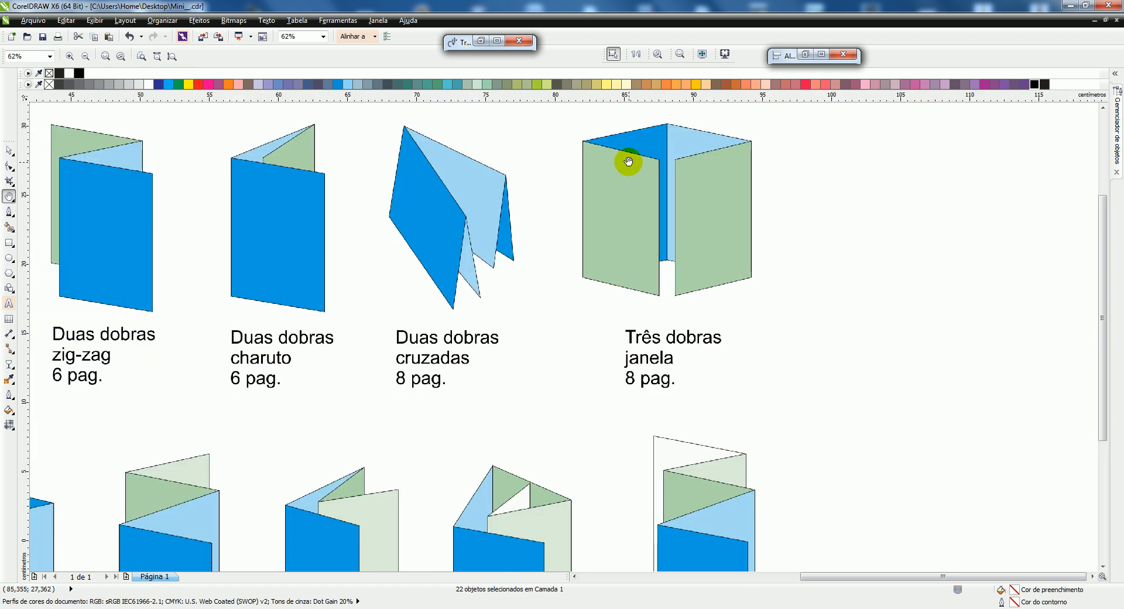
pyautogui.moveTo(674, 199)
pyautogui.mouseDown()
pyautogui.moveTo(654, 211)
pyautogui.moveTo(644, 190)
pyautogui.mouseUp()
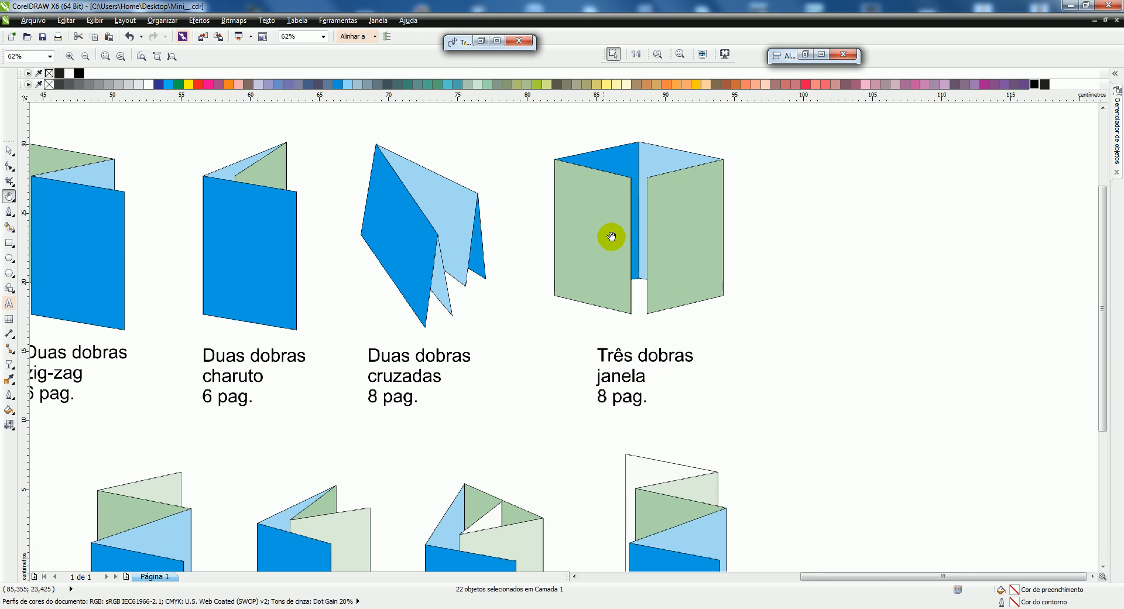
pyautogui.moveTo(644, 276); pyautogui.dragTo(718, 268)
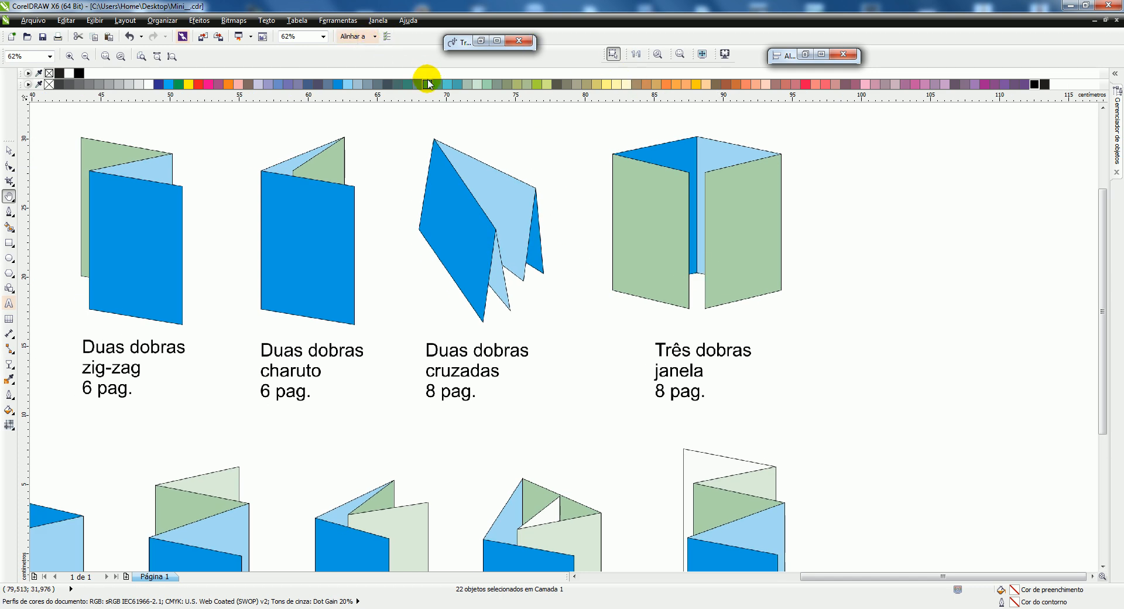
# Step: Switch to the document Folder 4 Dobras_Folha_A3_Imagem_Dobra Espelhada and review its pages from Folder Fechado through Capa Aberta
pyautogui.hotkey('ctrl', 'Tab')
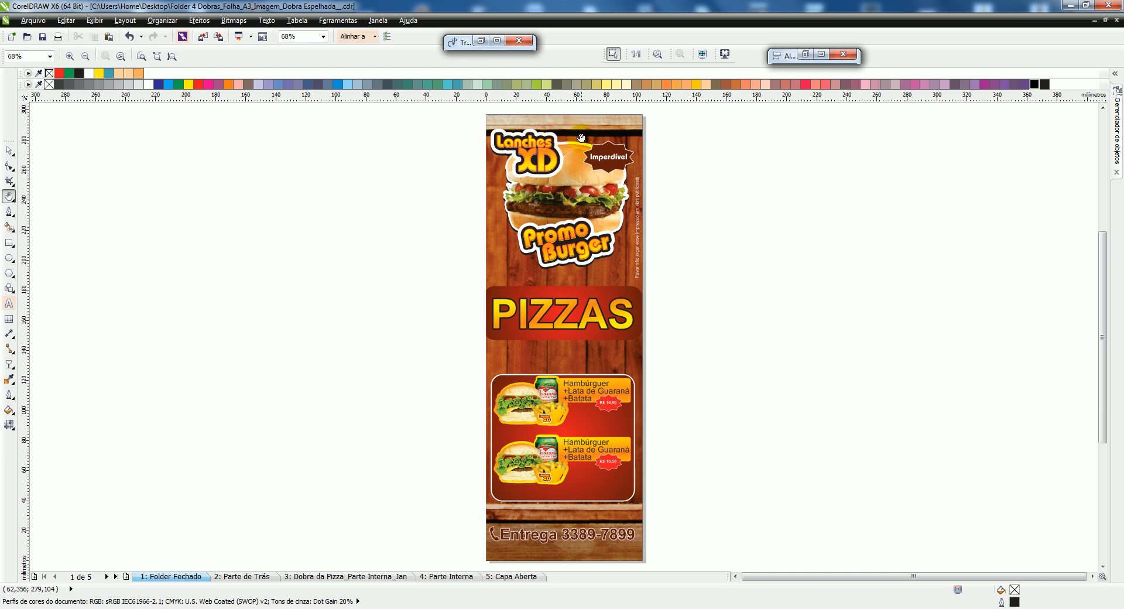
pyautogui.click(243, 576)
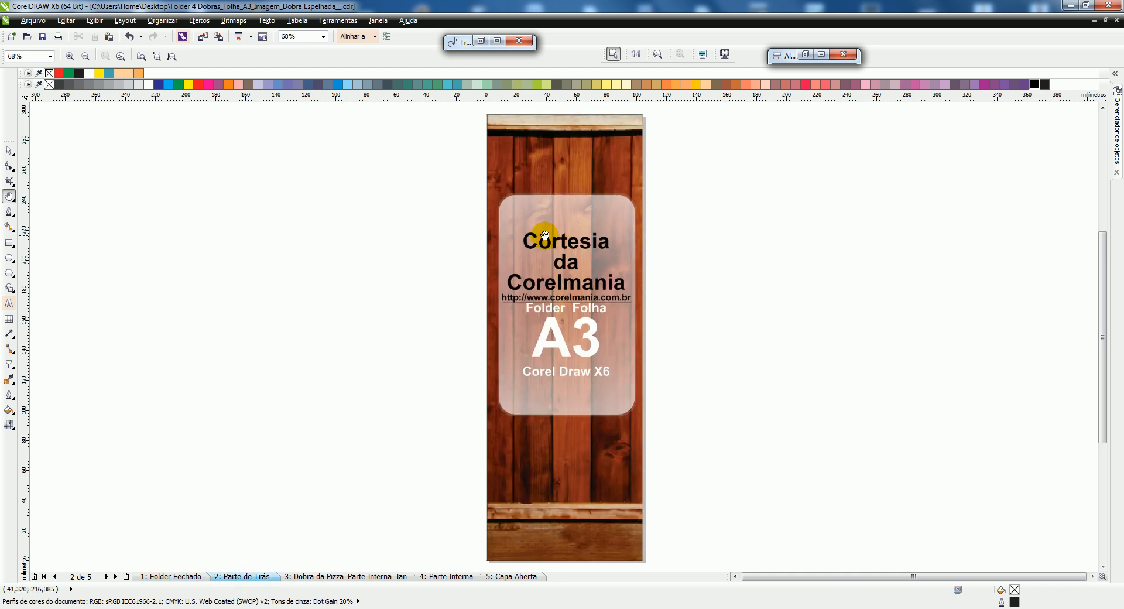
pyautogui.click(335, 576)
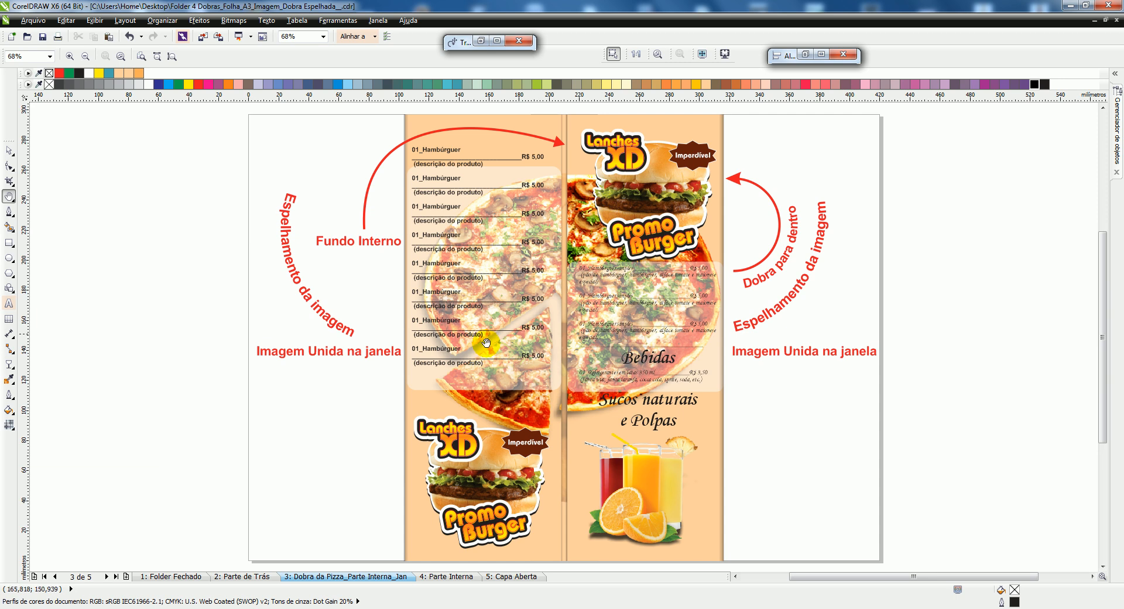
pyautogui.click(449, 576)
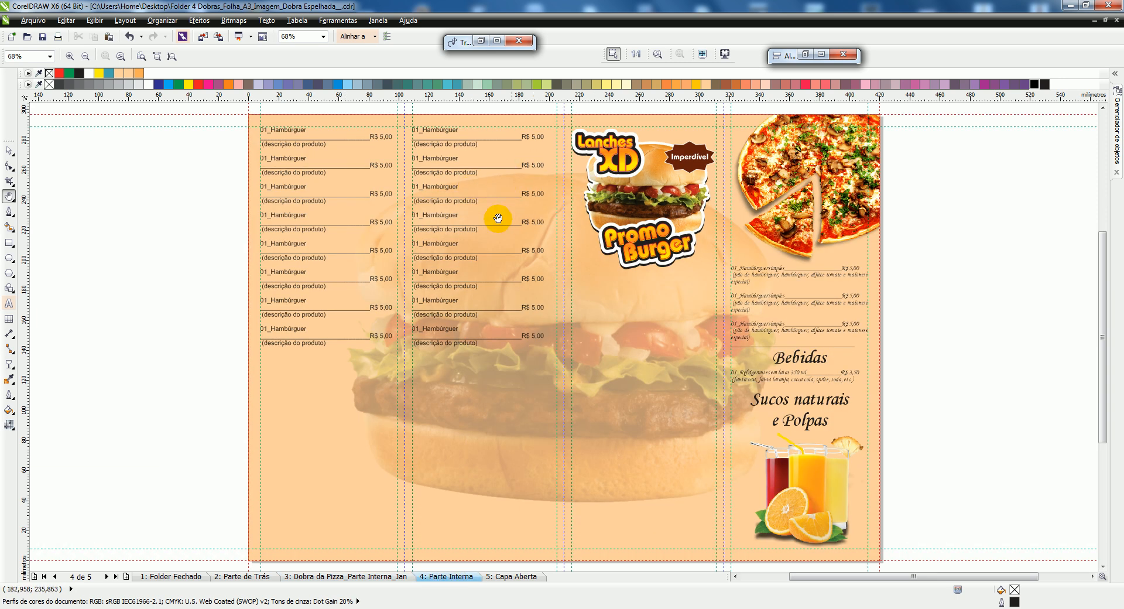
pyautogui.click(508, 575)
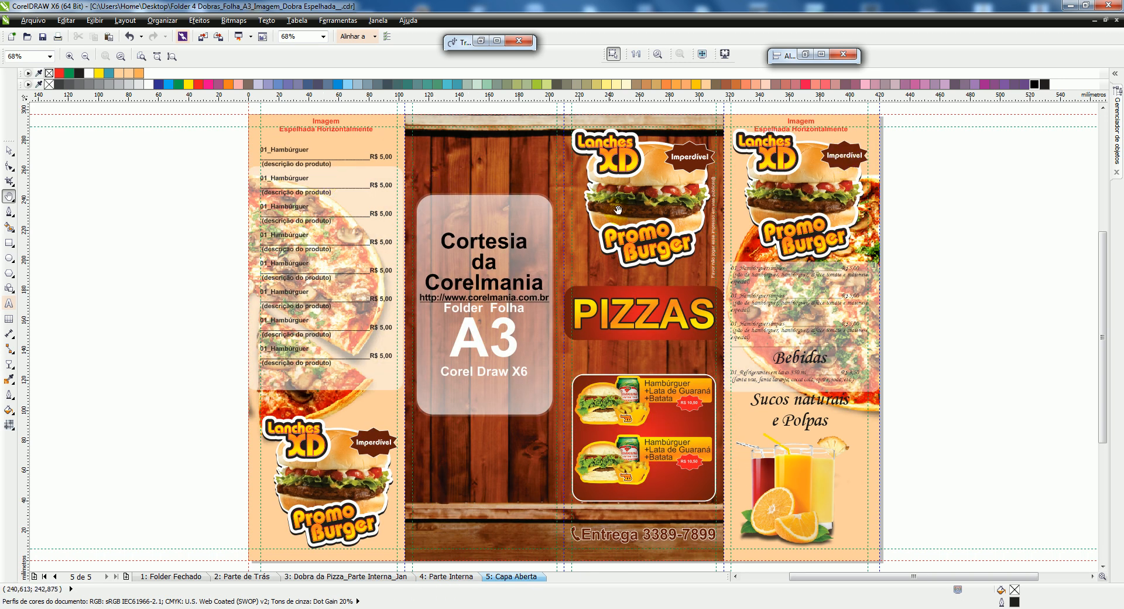
# Step: Return to the page Dobra da Pizza_Parte Interna_Jan and examine the gap between the two folded flaps up close
pyautogui.click(450, 576)
pyautogui.click(355, 576)
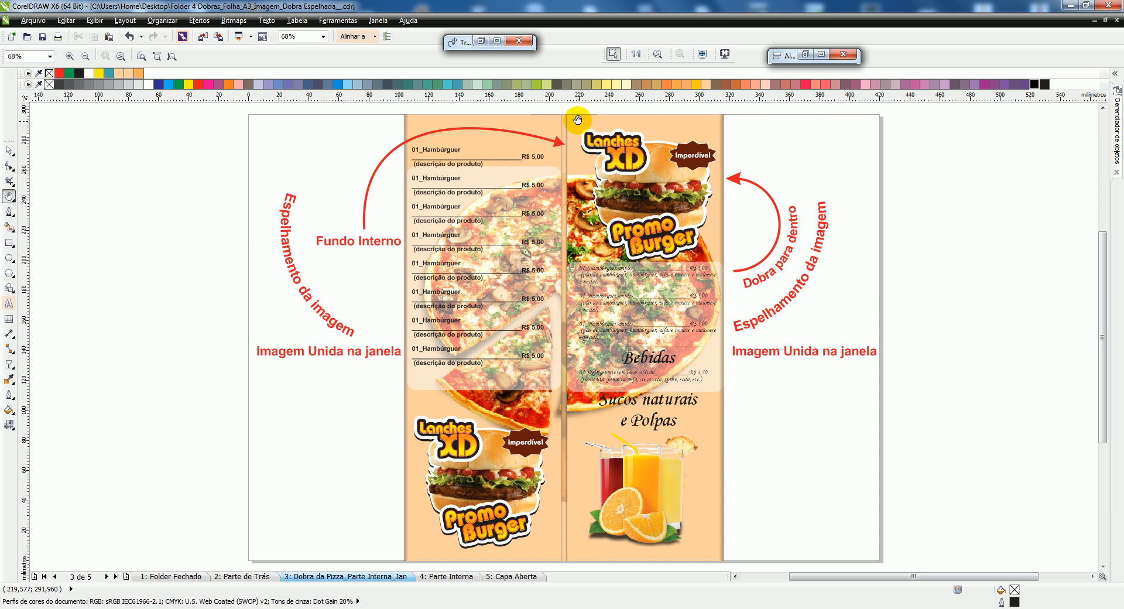
pyautogui.scroll(2, 565, 108)
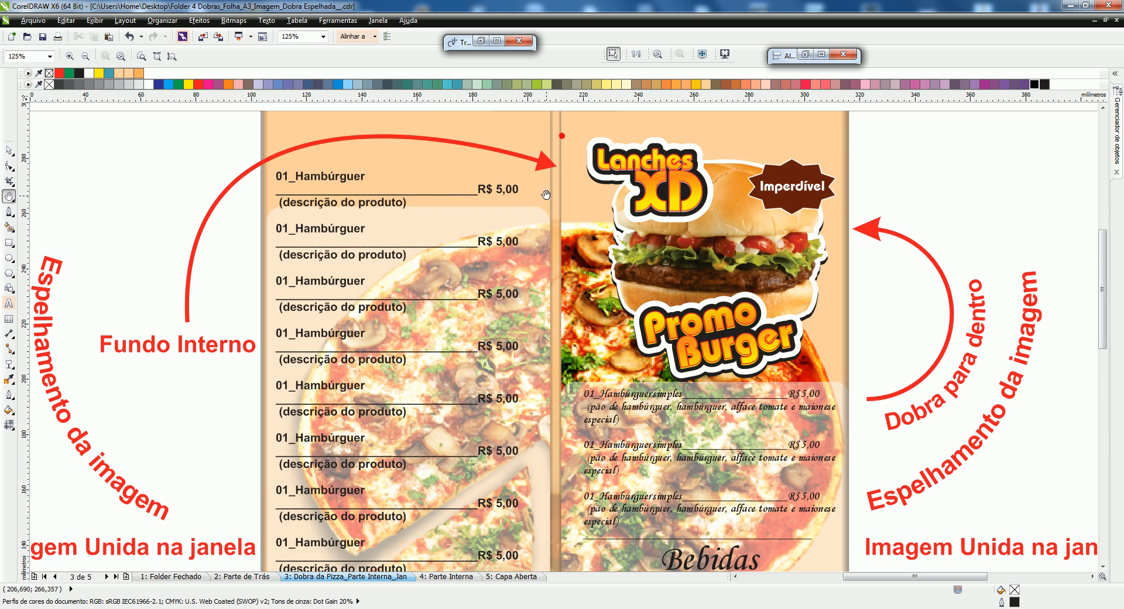
pyautogui.scroll(2, 553, 175)
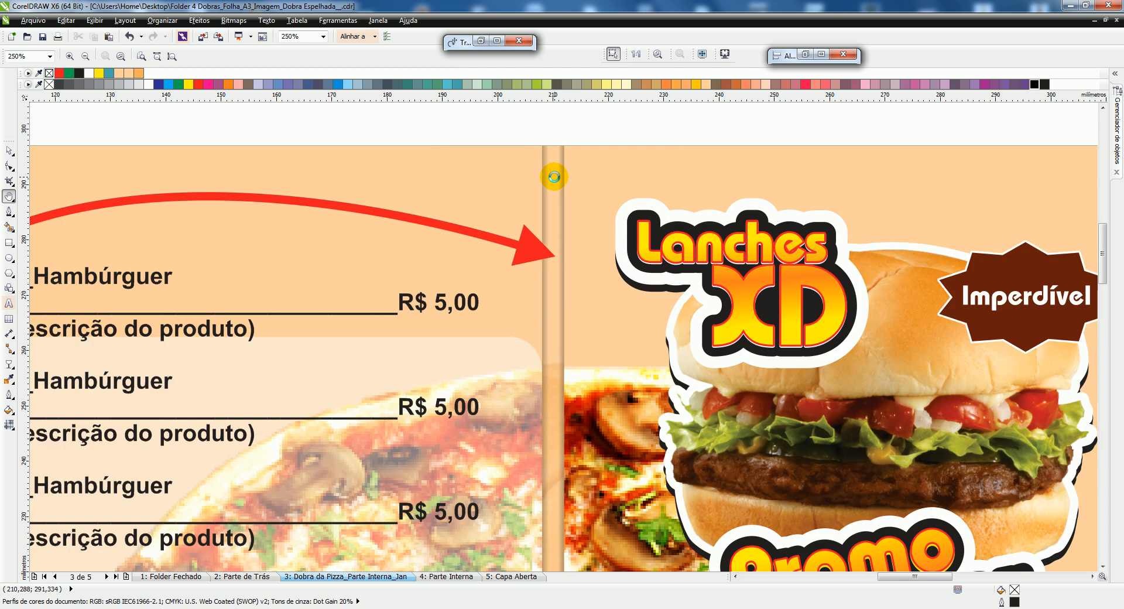
pyautogui.scroll(-2, 553, 176)
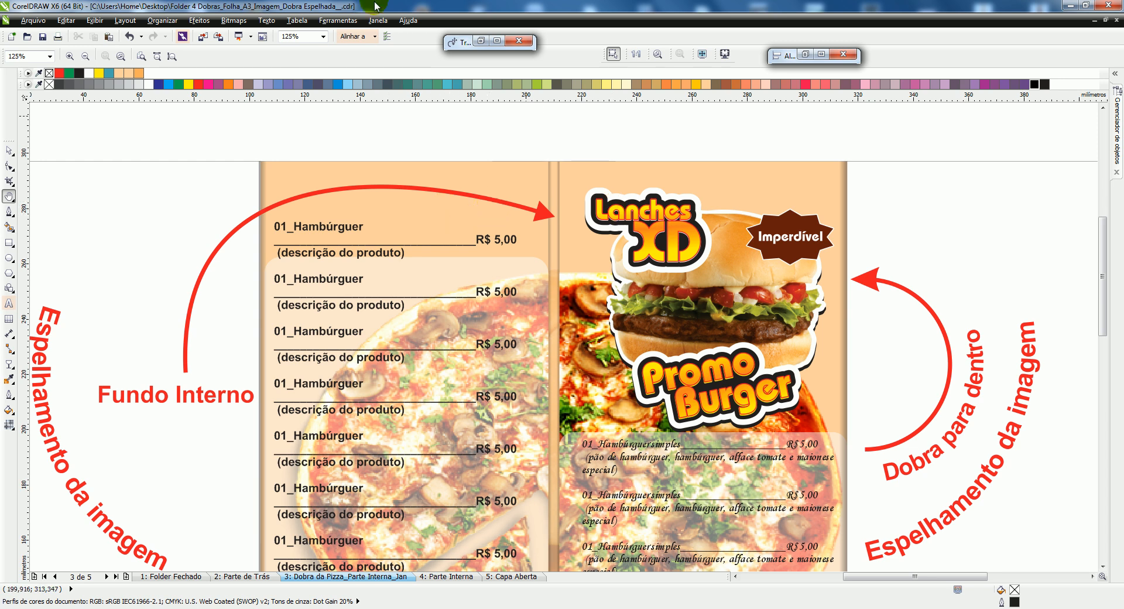
# Step: Switch to the document Folder 4 dobras JaneLA.cdr and review its Parte interna and Capa Aberta pages
pyautogui.click(378, 20)
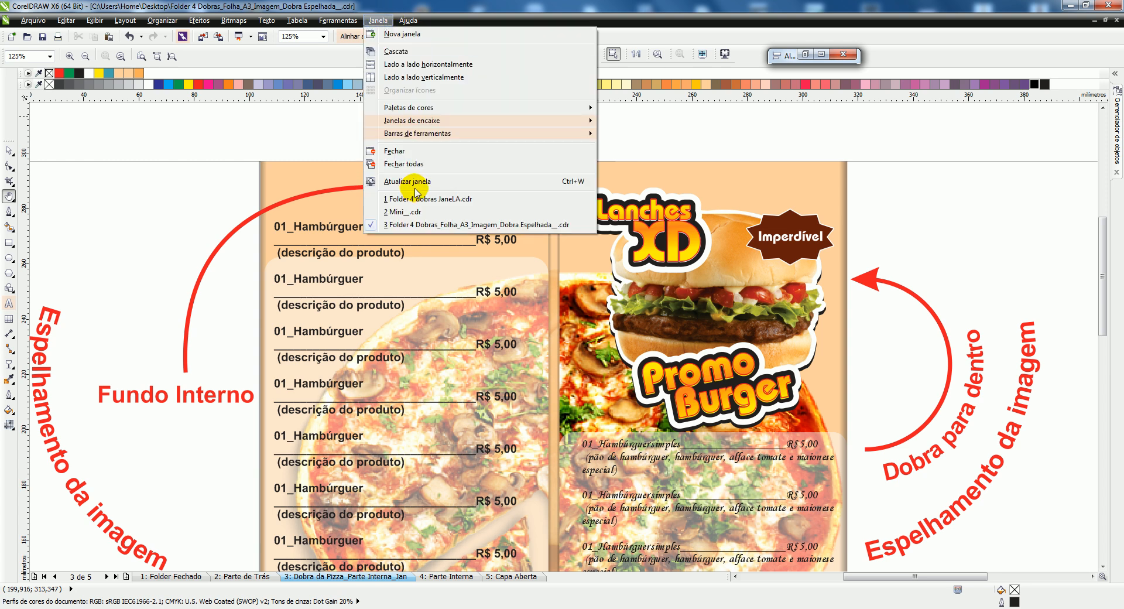
pyautogui.click(430, 198)
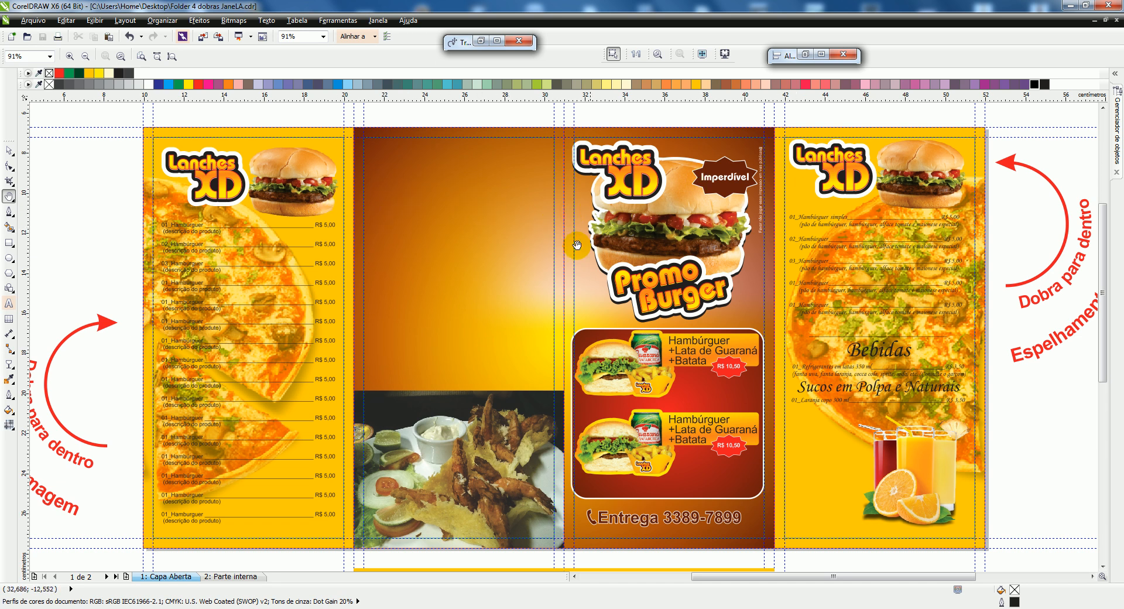
pyautogui.click(240, 577)
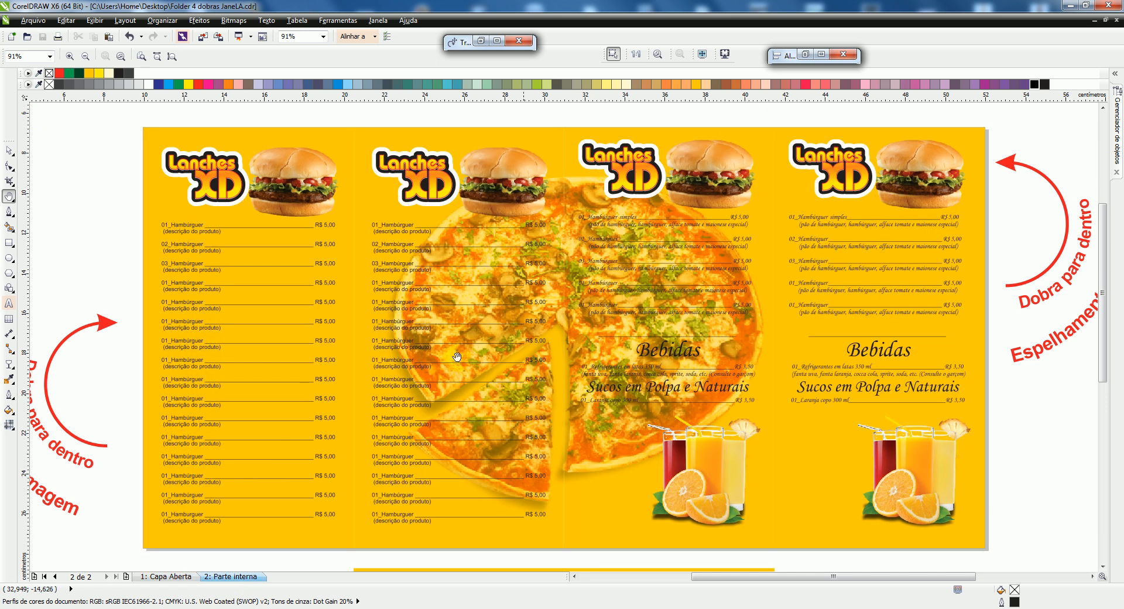
pyautogui.click(170, 576)
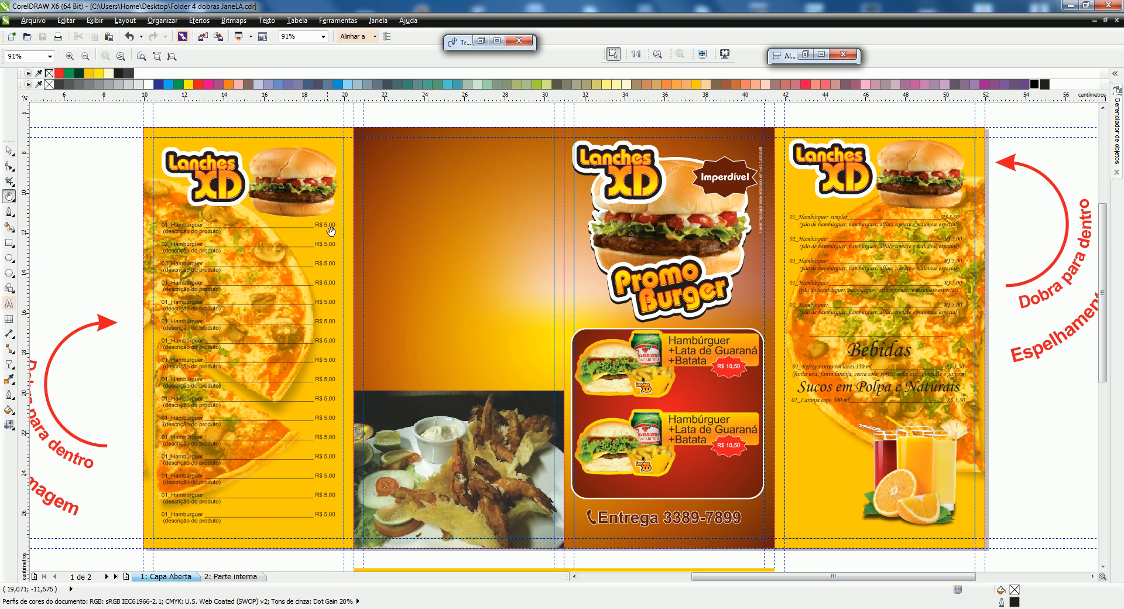
# Step: Draw a rectangle about 0.11 cm high on the upper edge of the closed-flap layout below the cover, and set its width to 0.3 cm
pyautogui.moveTo(570, 508); pyautogui.dragTo(572, 164)
pyautogui.moveTo(577, 244); pyautogui.dragTo(573, 160)
pyautogui.scroll(1, 565, 160)
pyautogui.click(8, 242)
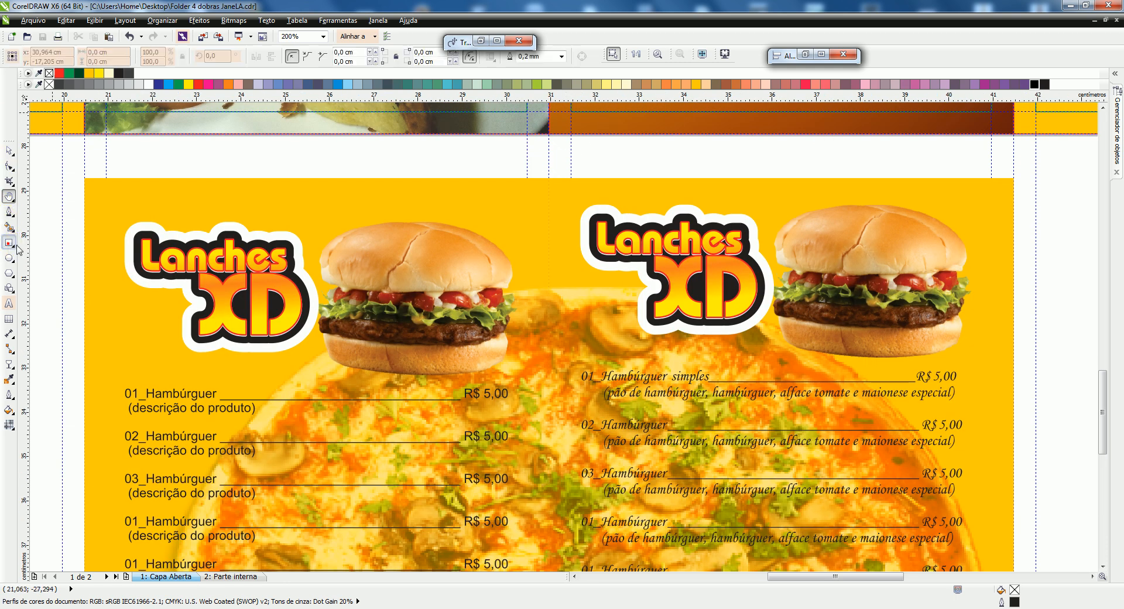
pyautogui.scroll(1, 544, 179)
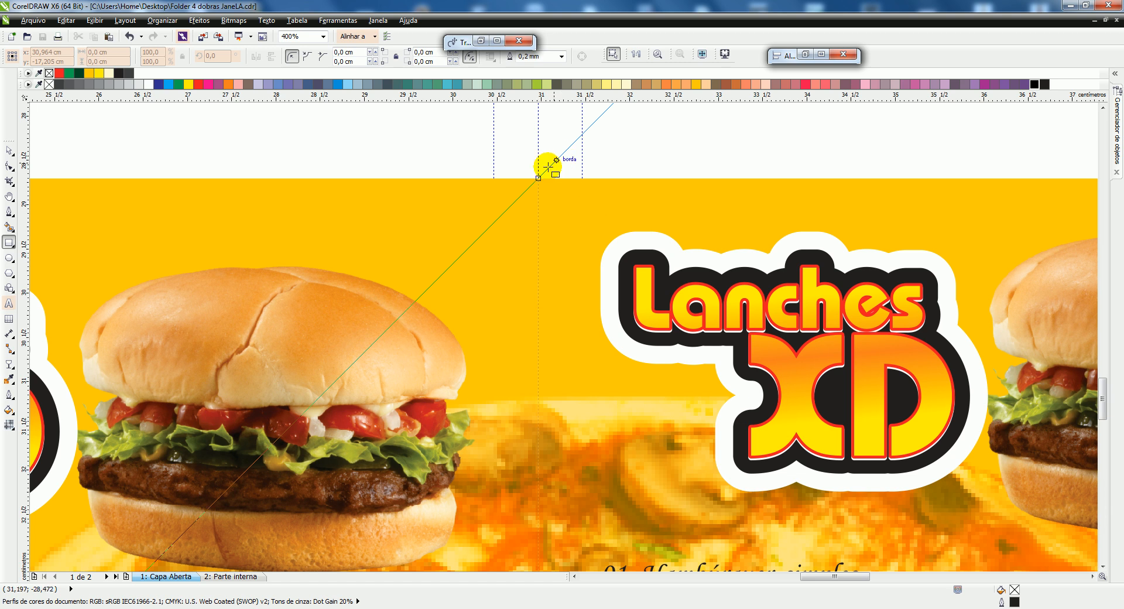
pyautogui.scroll(1, 543, 177)
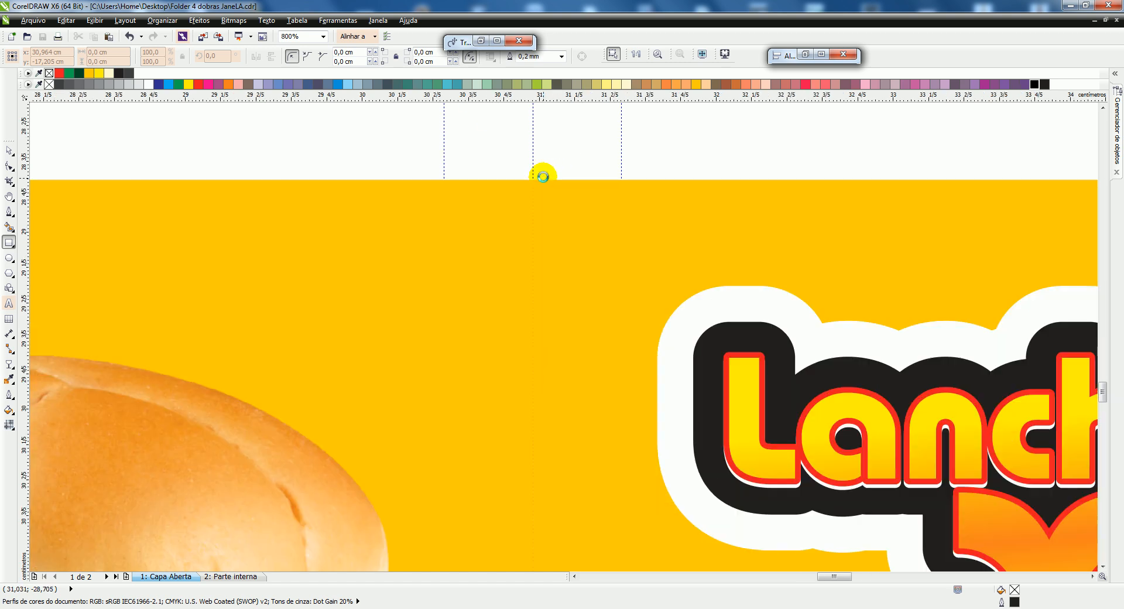
pyautogui.moveTo(513, 159); pyautogui.dragTo(575, 179)
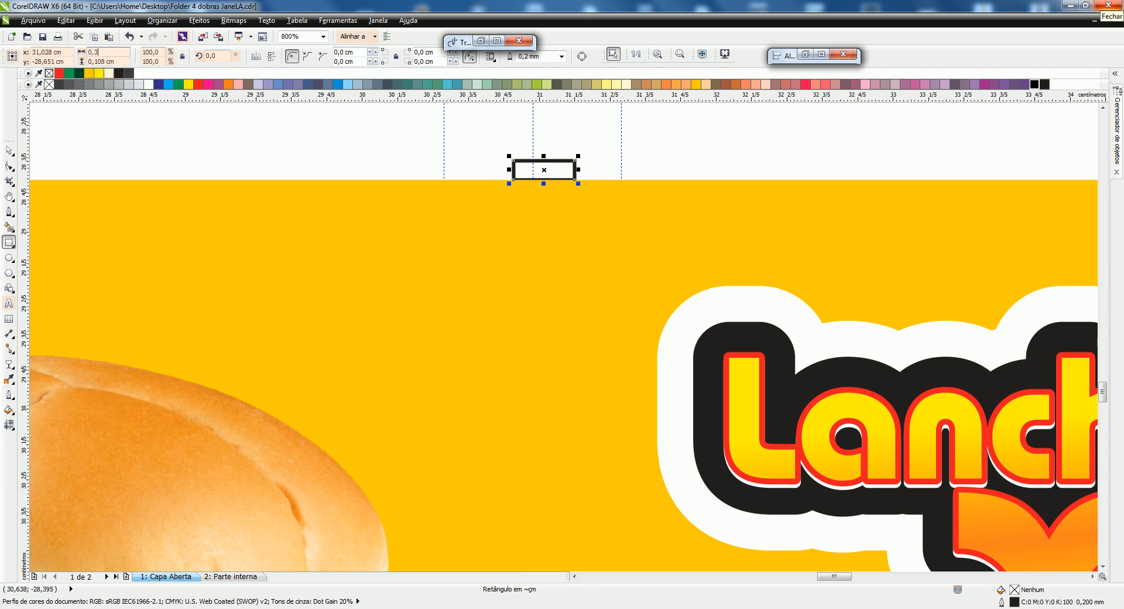
pyautogui.press('Return')
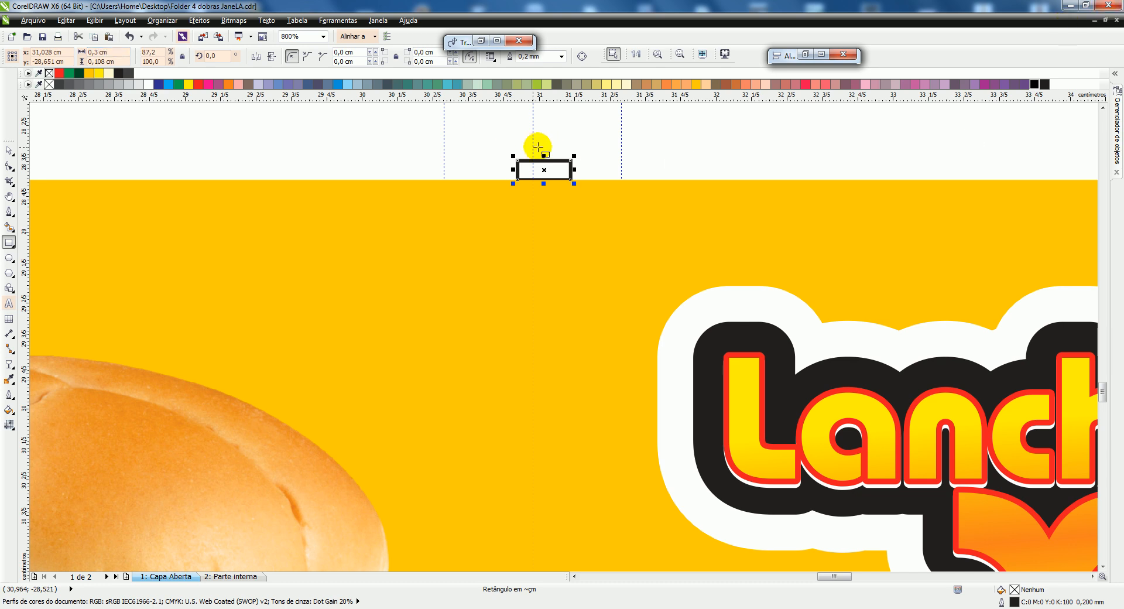
# Step: Fill the small rectangle red without an outline and centre it horizontally on the middle fold guideline
pyautogui.click(59, 75)
pyautogui.rightClick(49, 72)
pyautogui.scroll(1, 543, 168)
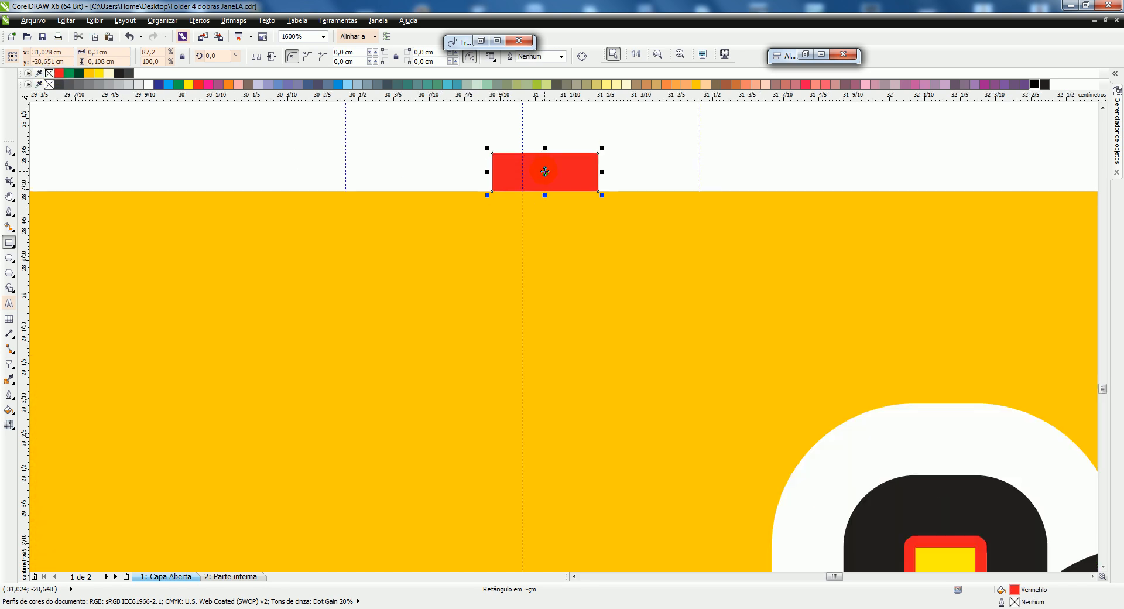
pyautogui.moveTo(533, 171); pyautogui.dragTo(522, 171)
pyautogui.scroll(-2, 549, 169)
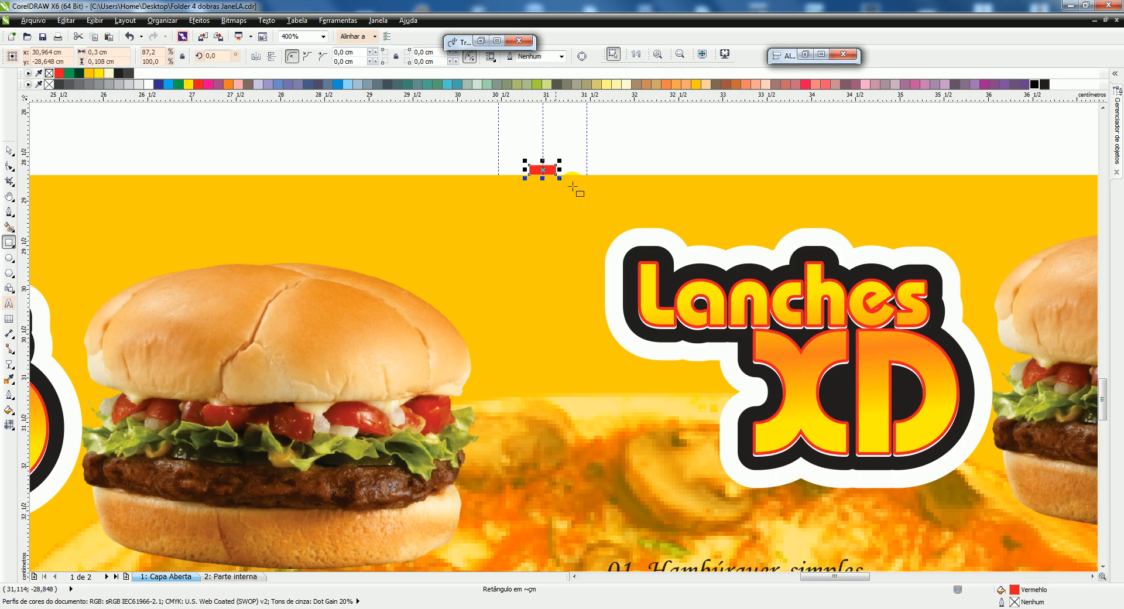
pyautogui.click(398, 126)
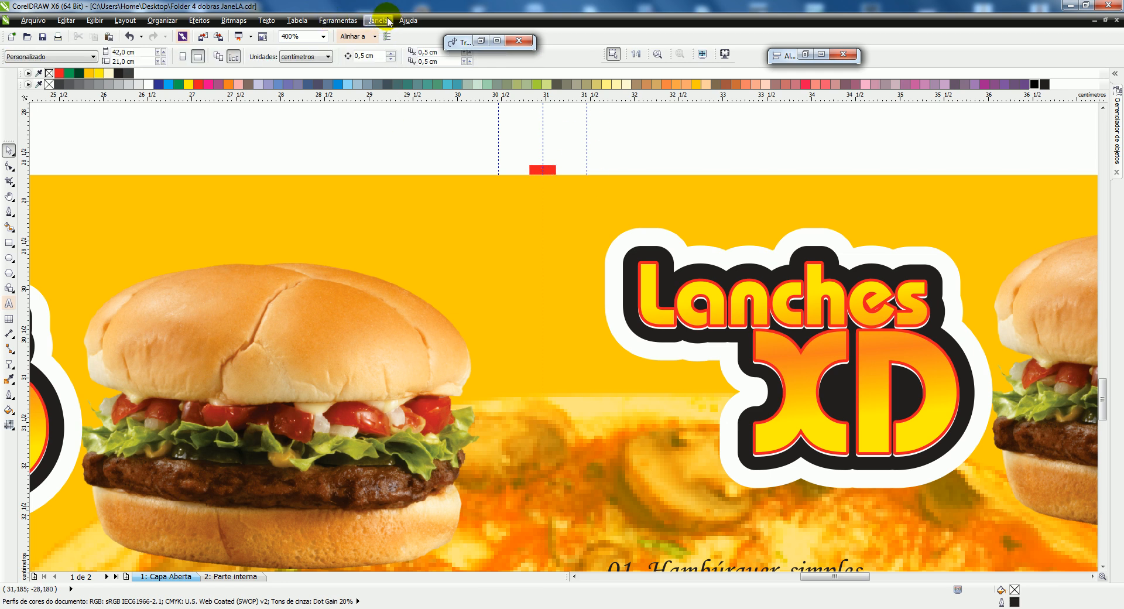
# Step: Switch to Folder 4 Dobras_Folha_A3_Imagem_Dobra Espelhada__.cdr and draw a 4 x 4 mm square across the upper end of the gap between the flaps
pyautogui.click(386, 20)
pyautogui.click(429, 226)
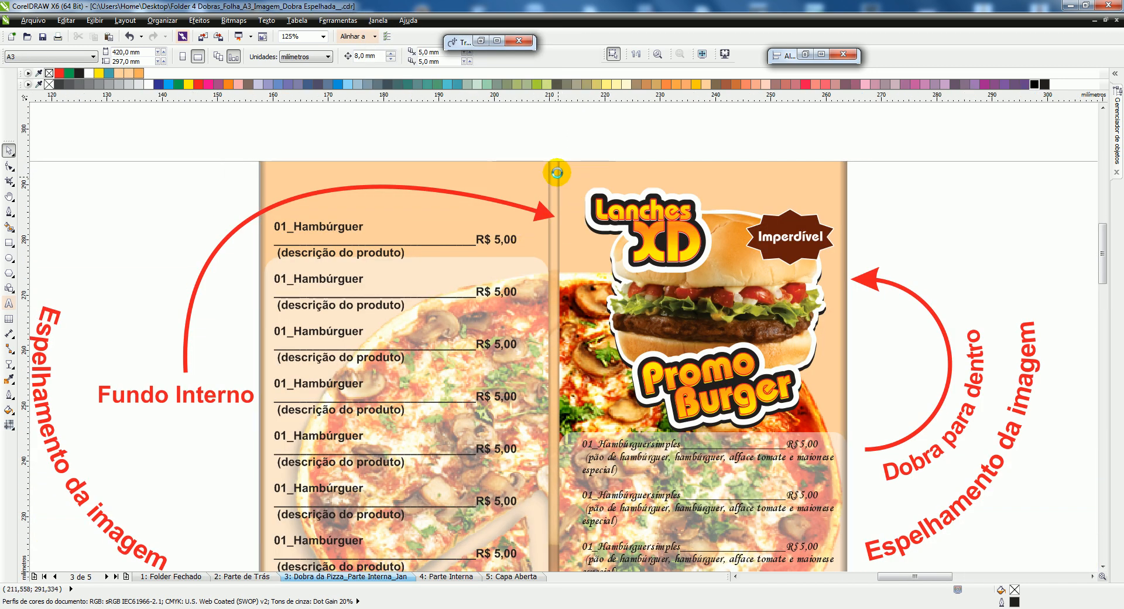
pyautogui.scroll(2, 555, 176)
pyautogui.scroll(2, 547, 140)
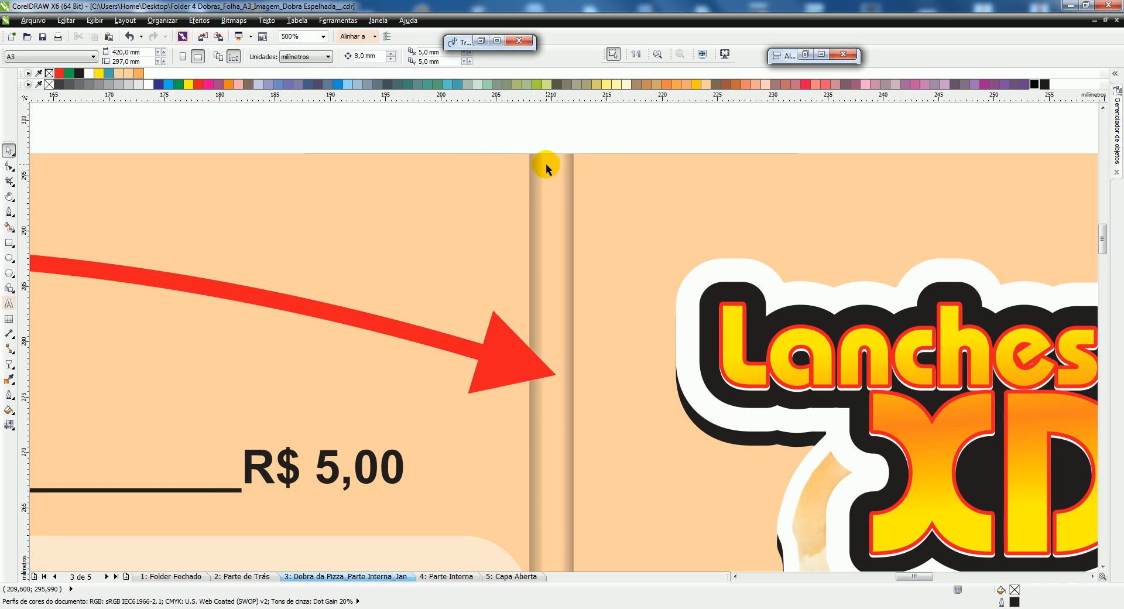
pyautogui.scroll(-1, 545, 168)
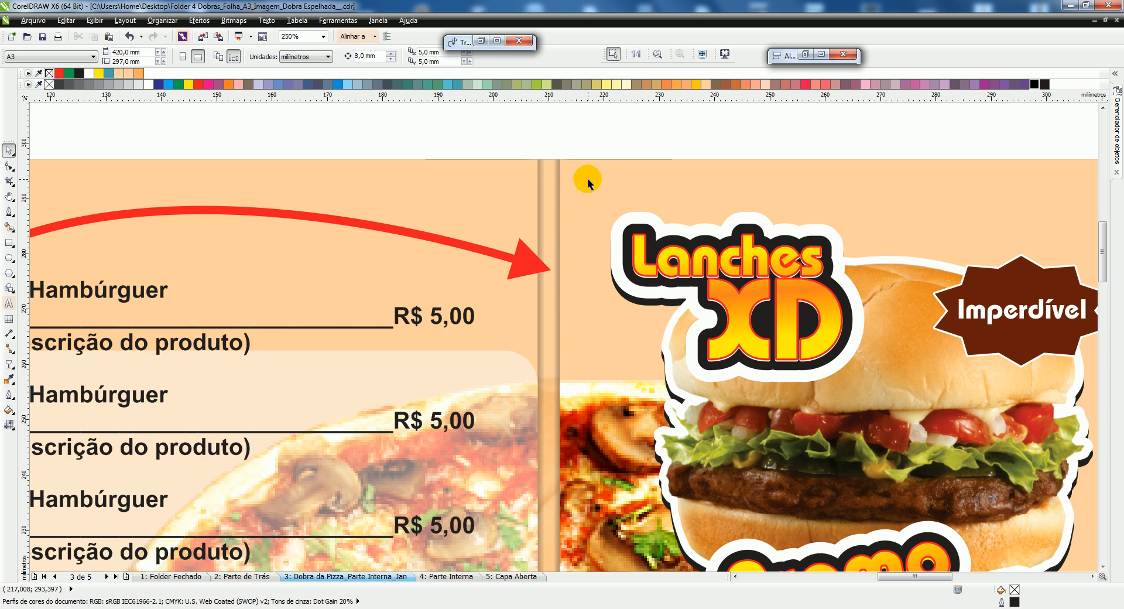
pyautogui.click(9, 243)
pyautogui.moveTo(537, 159); pyautogui.dragTo(556, 181)
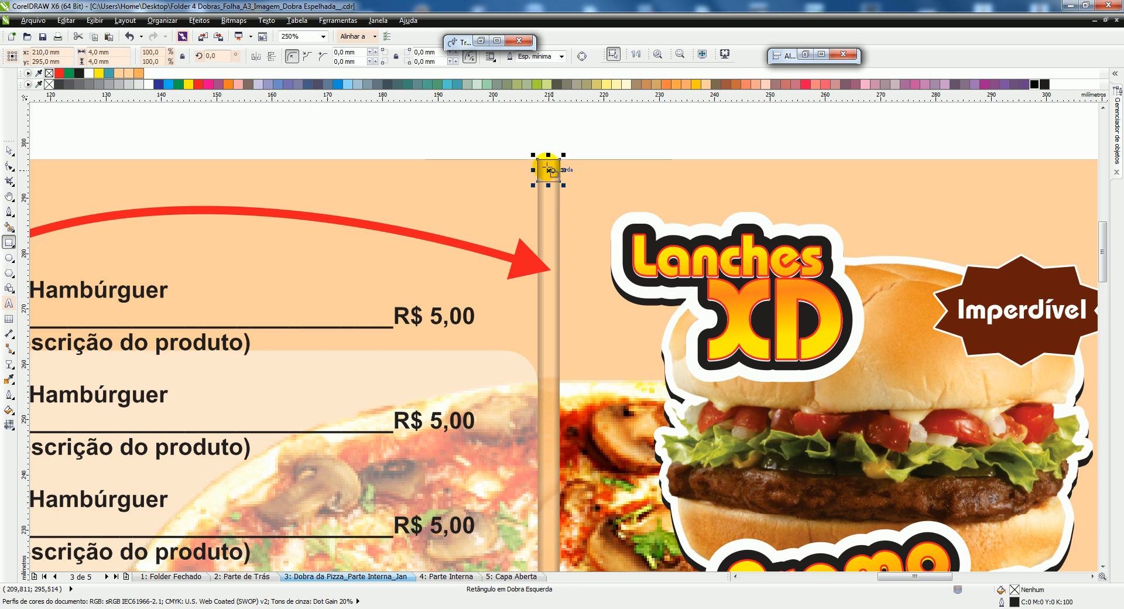
# Step: Make a copy of the square scaled to 2 mm wide, covering the half of the gap beside the left flap
pyautogui.scroll(-5, 547, 170)
pyautogui.scroll(7, 546, 167)
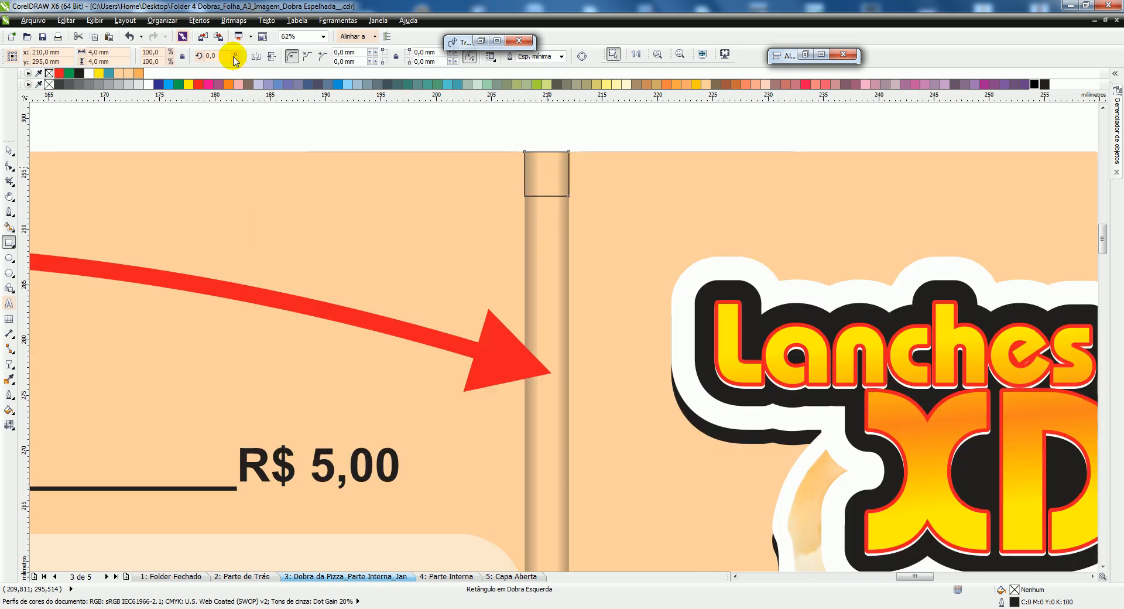
pyautogui.scroll(2, 543, 162)
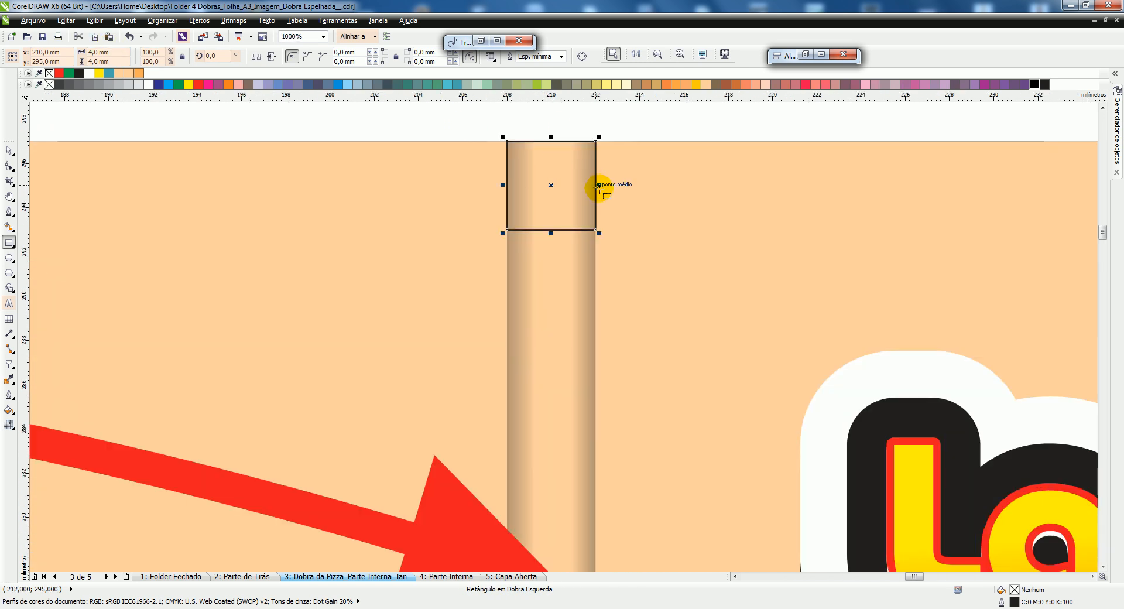
pyautogui.moveTo(598, 185); pyautogui.dragTo(551, 185)
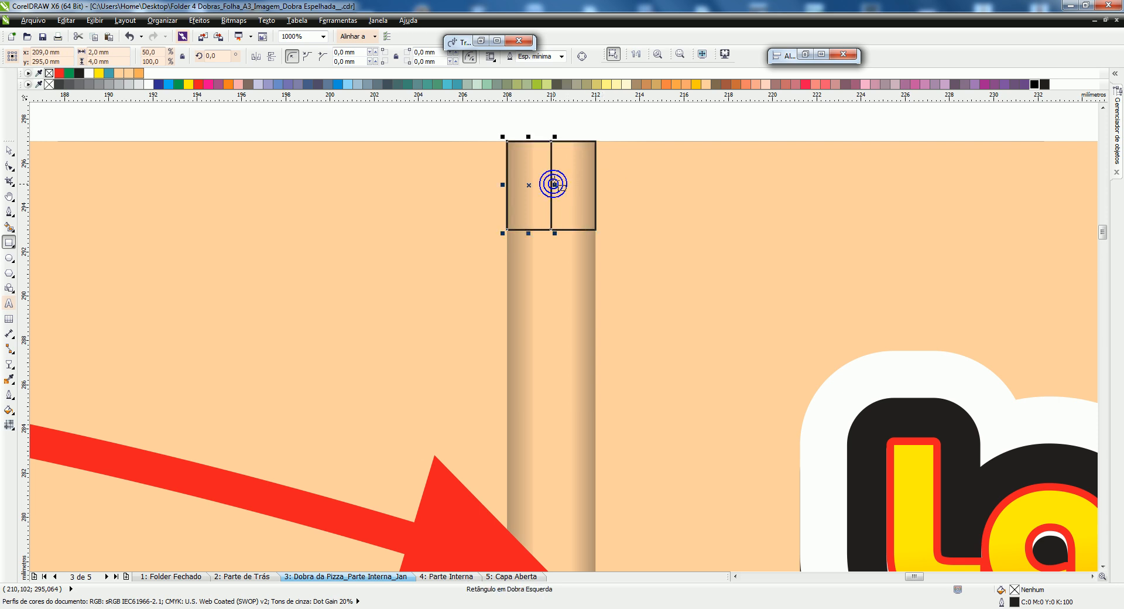
pyautogui.click(383, 126)
pyautogui.click(589, 156)
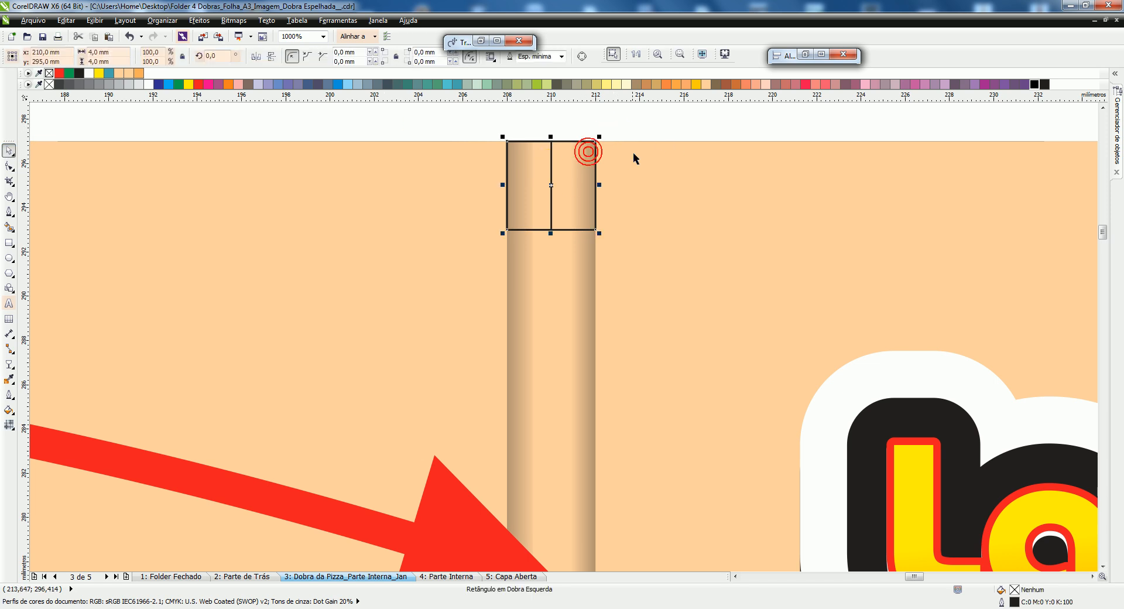
# Step: Select both gap rectangles and reduce their height to about 1.2 mm around their centre
pyautogui.moveTo(484, 125); pyautogui.dragTo(626, 245)
pyautogui.moveTo(550, 233); pyautogui.dragTo(556, 199)
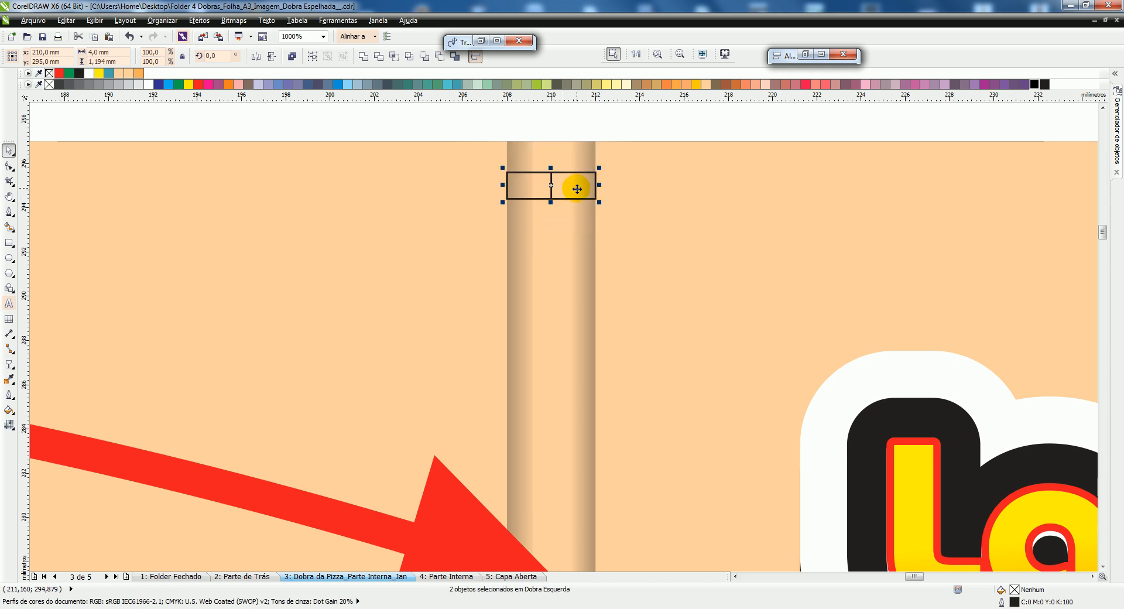
pyautogui.click(554, 124)
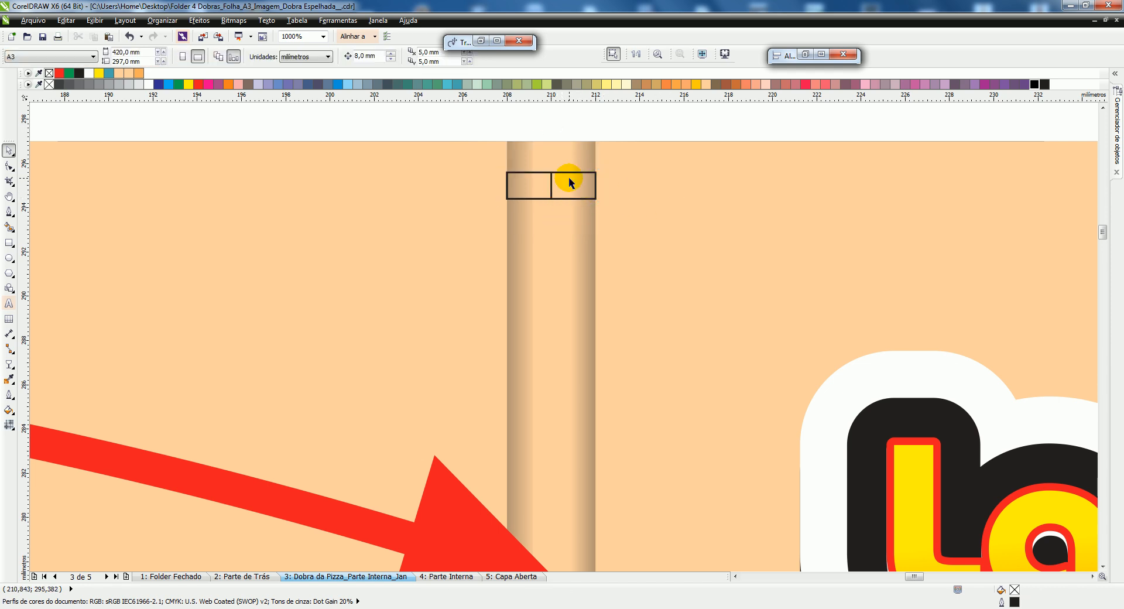
# Step: Examine the right flap's edge against the gap marker, up close and within the whole layout
pyautogui.click(603, 146)
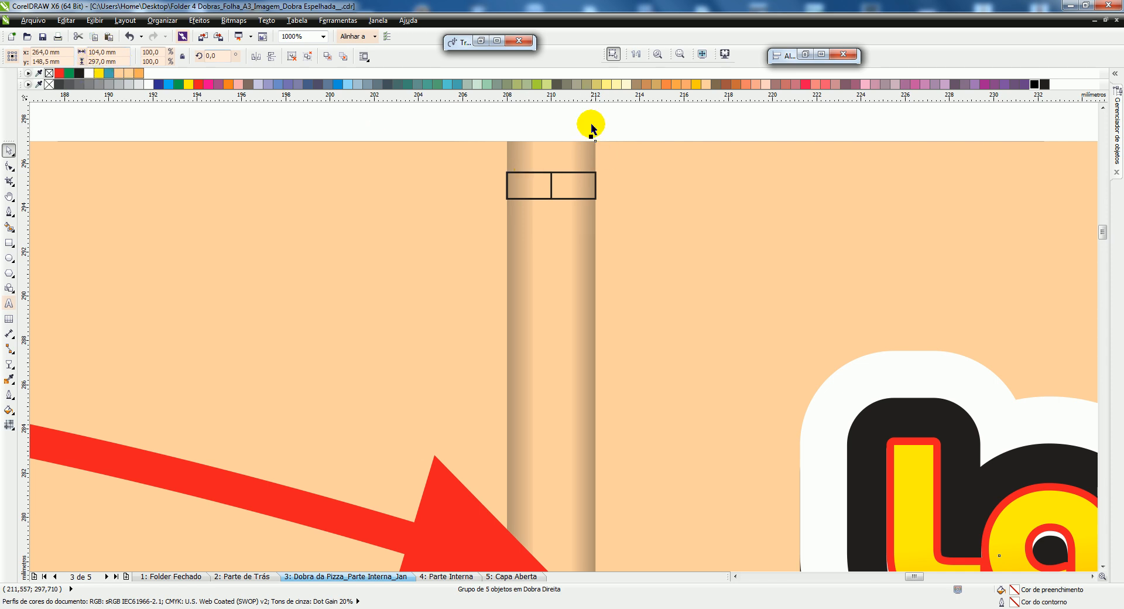
pyautogui.click(587, 157)
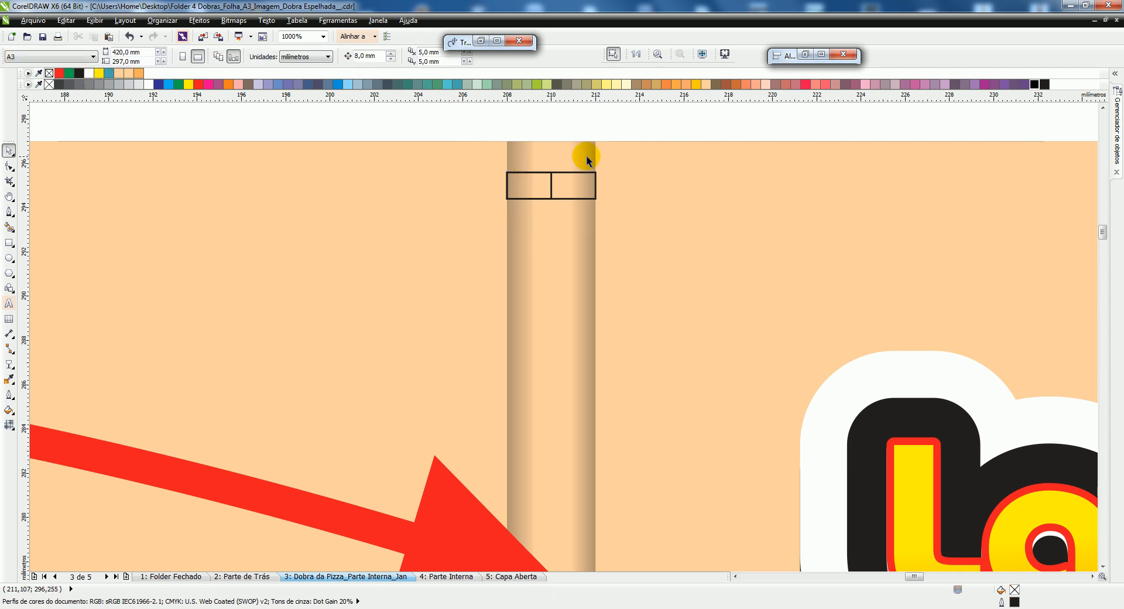
pyautogui.click(572, 198)
pyautogui.click(599, 117)
pyautogui.scroll(-2, 588, 149)
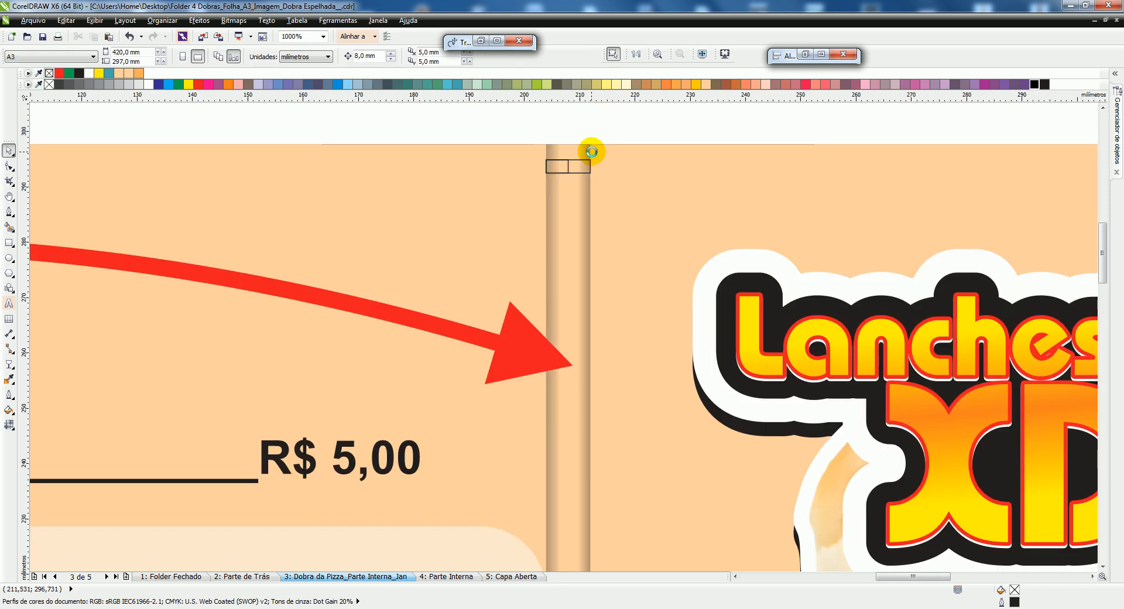
pyautogui.scroll(-3, 592, 153)
pyautogui.scroll(2, 598, 178)
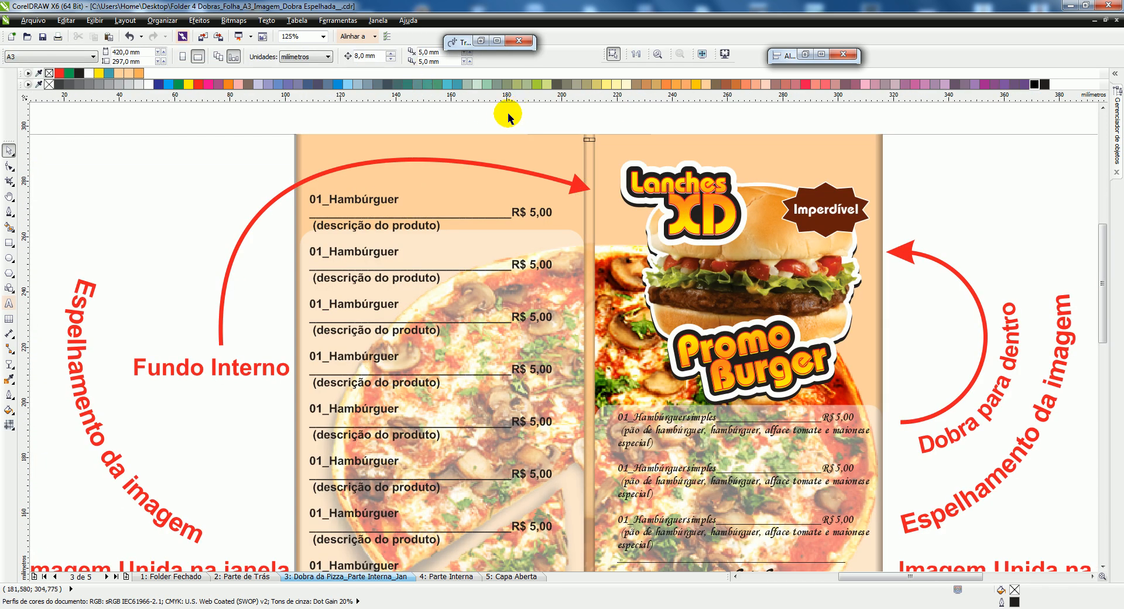
# Step: Switch to Mini_.cdr and review the hand-drawn layout sketch and the photos of the printed folder mock-up
pyautogui.click(374, 21)
pyautogui.click(413, 214)
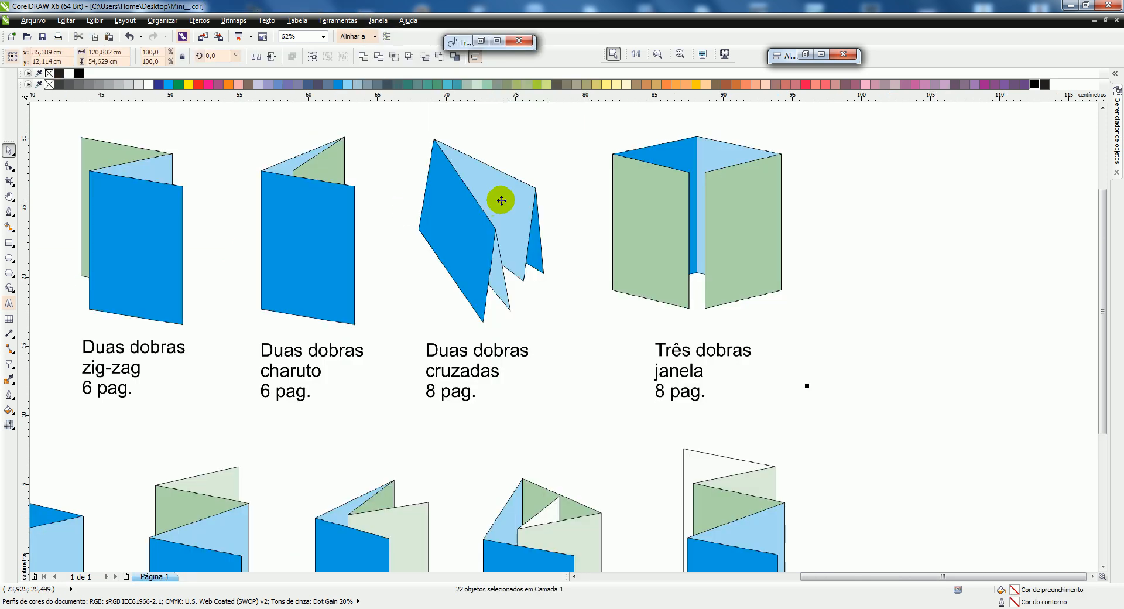
pyautogui.scroll(2, 243, 171)
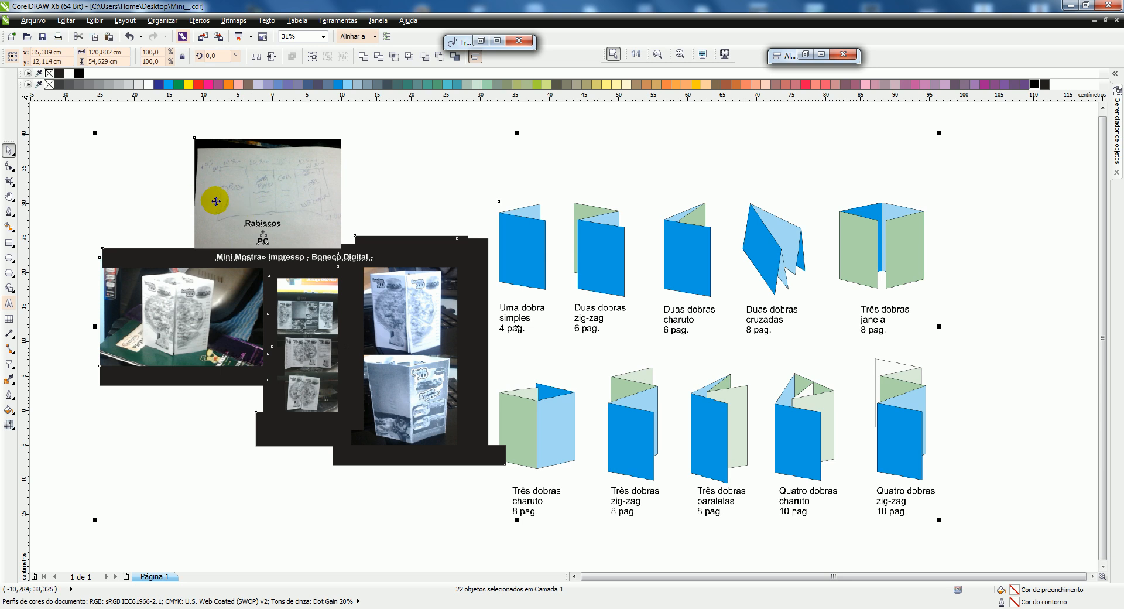
pyautogui.scroll(2, 199, 199)
pyautogui.scroll(-2, 577, 221)
pyautogui.scroll(2, 472, 232)
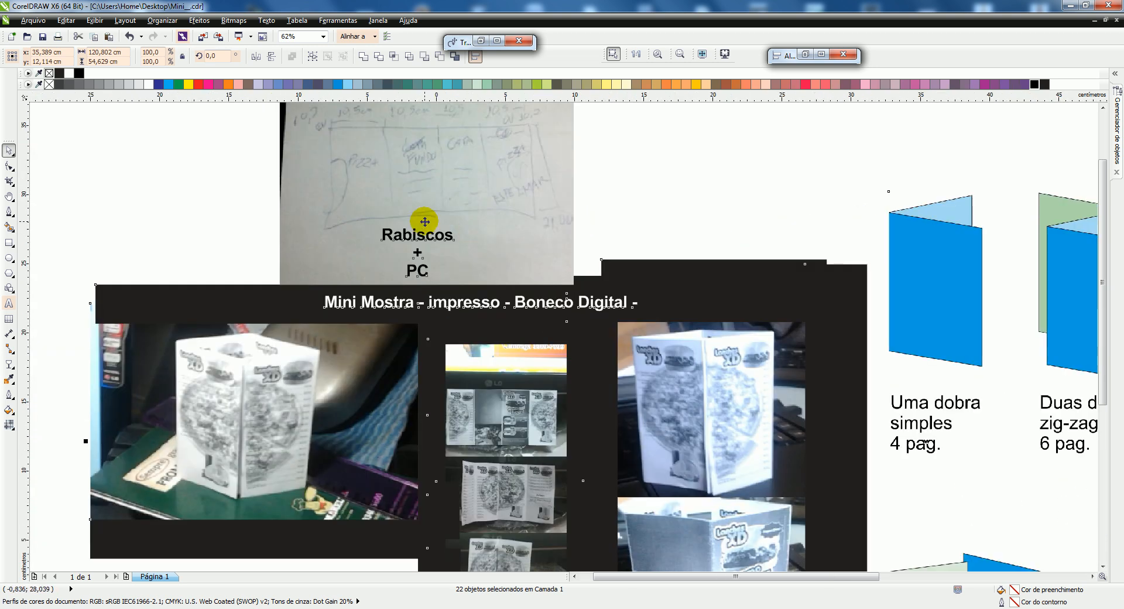
pyautogui.scroll(-2, 457, 222)
pyautogui.scroll(2, 449, 199)
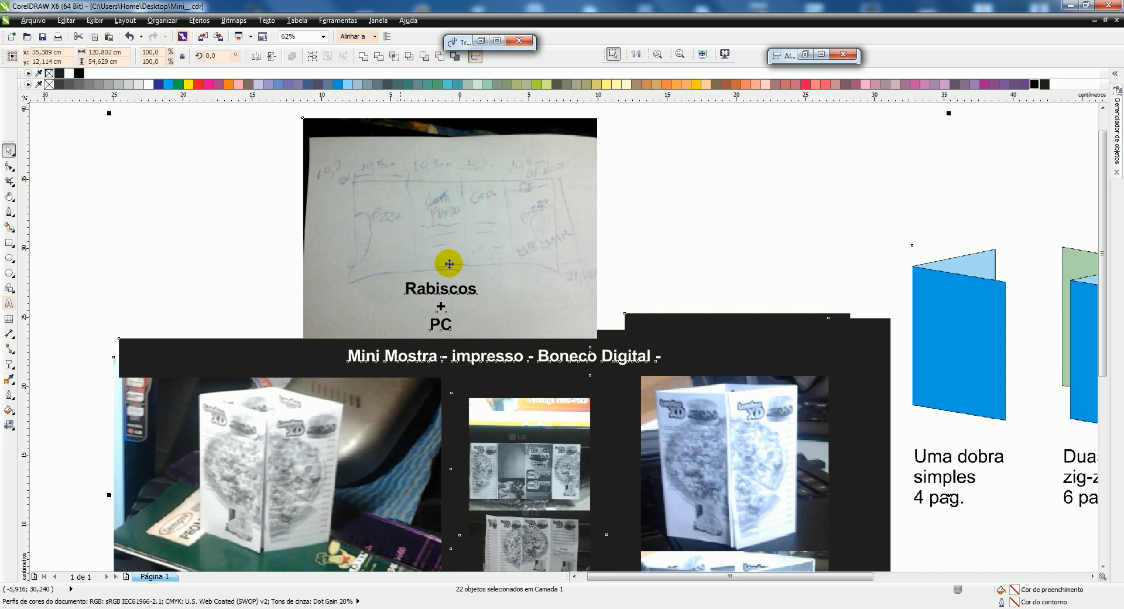
pyautogui.scroll(-2, 540, 278)
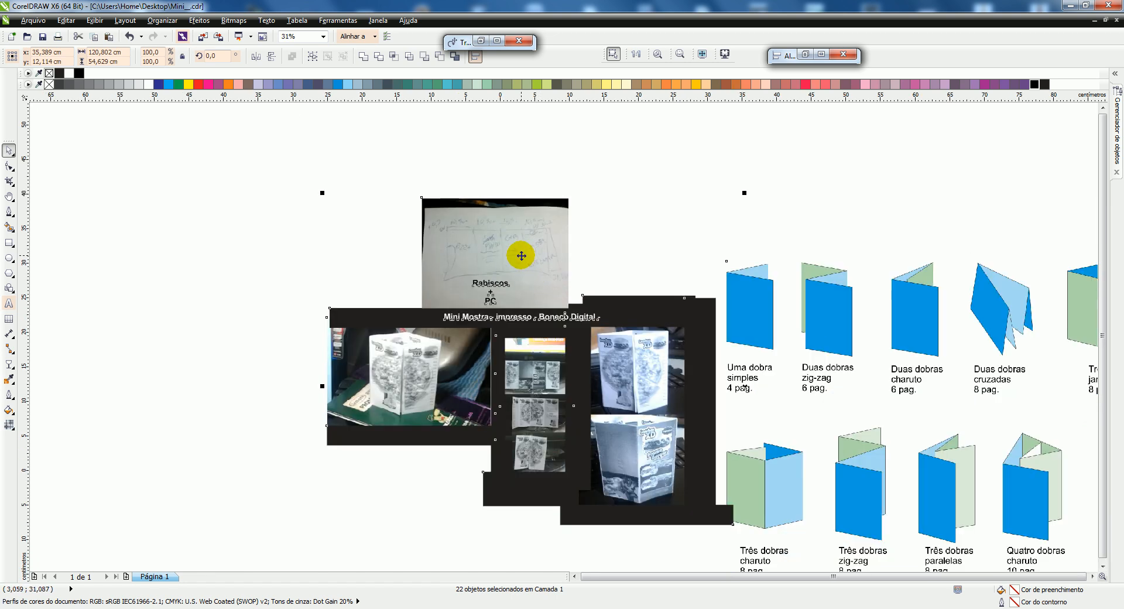
pyautogui.scroll(2, 539, 383)
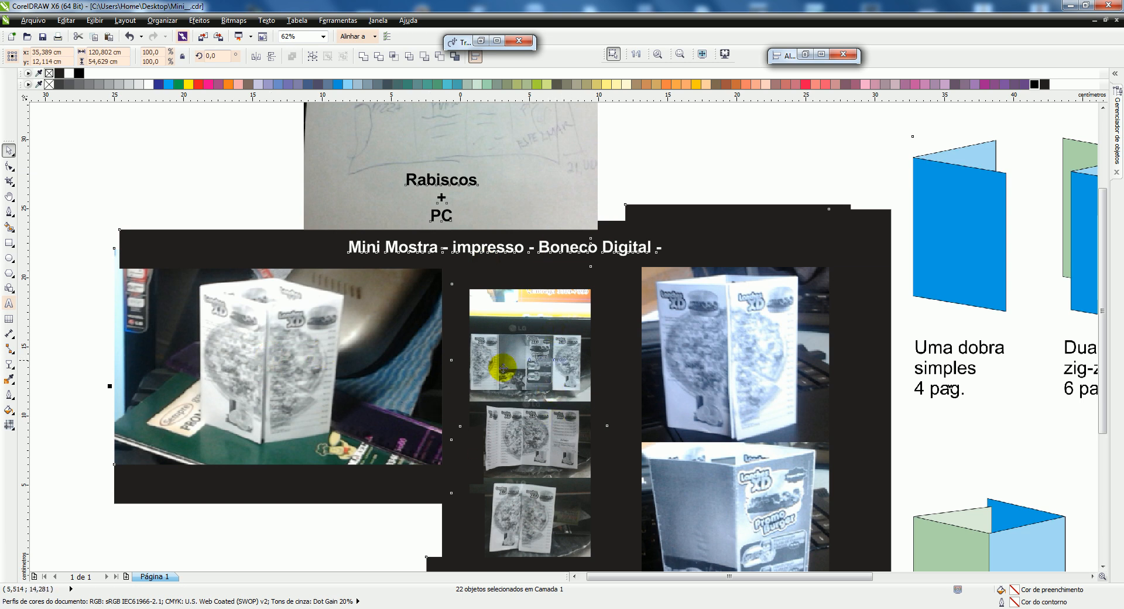
# Step: Examine the three middle mock-up photos up close: the open outside, the open inside and the folded flaps
pyautogui.scroll(2, 567, 373)
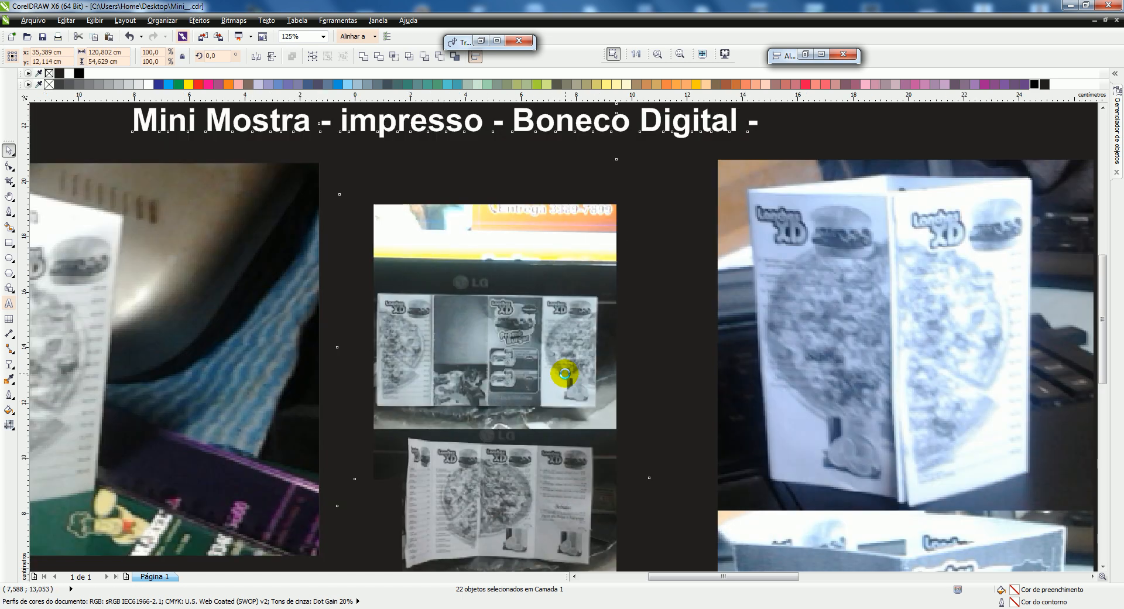
pyautogui.scroll(2, 466, 378)
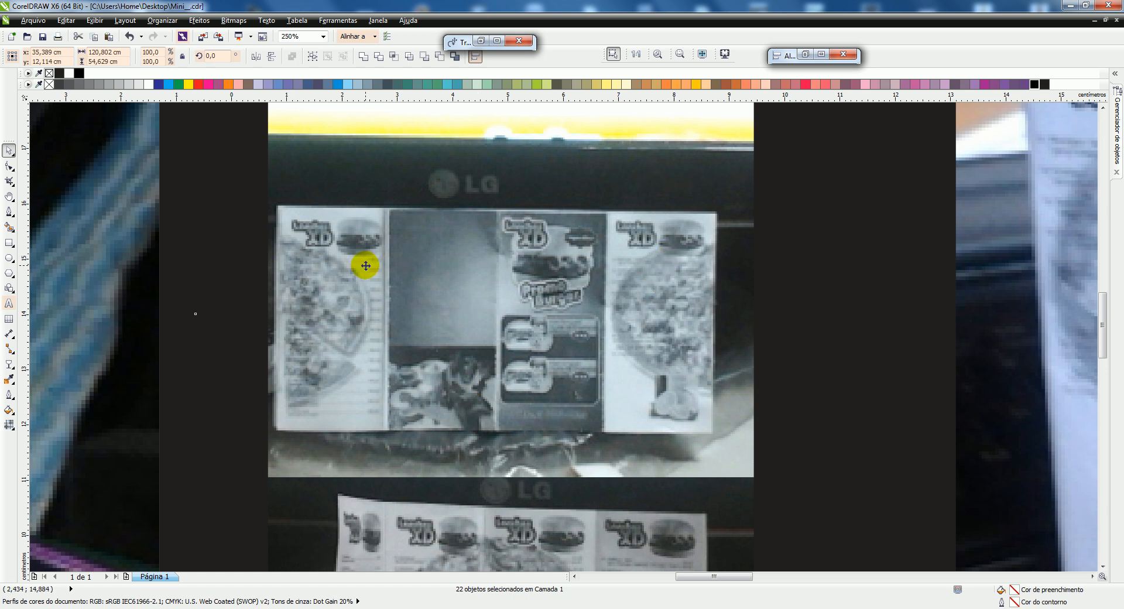
pyautogui.scroll(-2, 567, 251)
pyautogui.scroll(1, 550, 375)
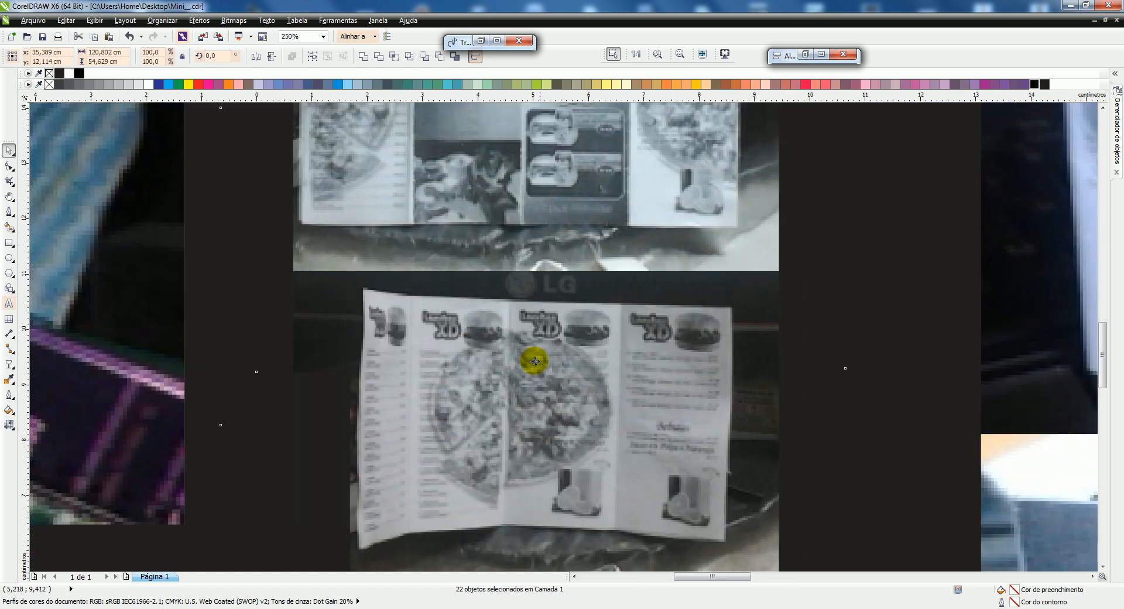
pyautogui.scroll(-3, 567, 289)
pyautogui.scroll(2, 579, 406)
pyautogui.scroll(2, 560, 318)
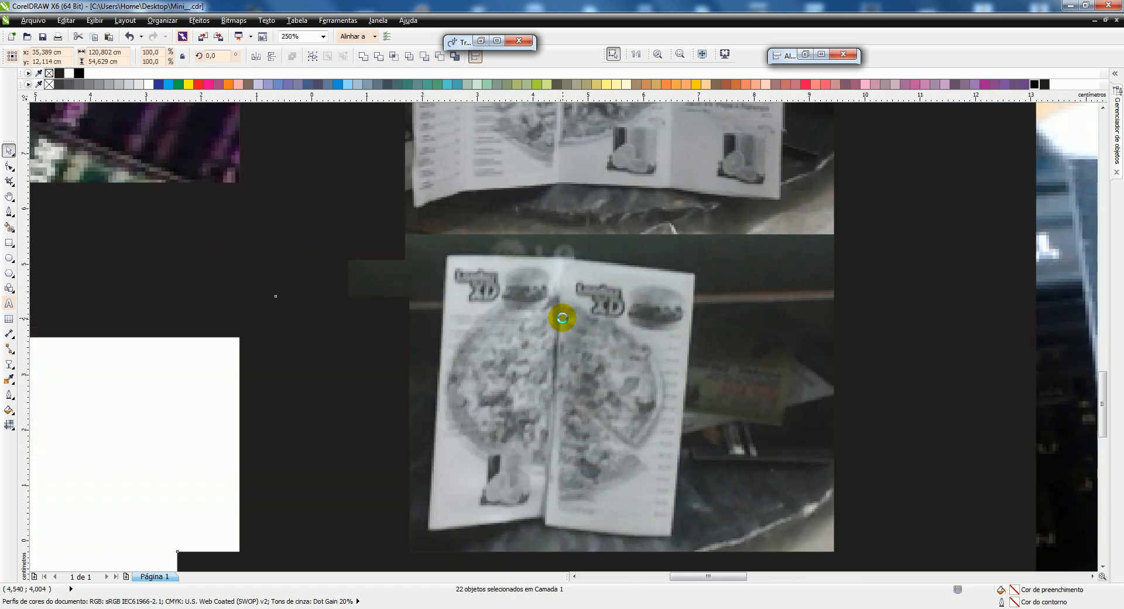
pyautogui.scroll(-4, 504, 316)
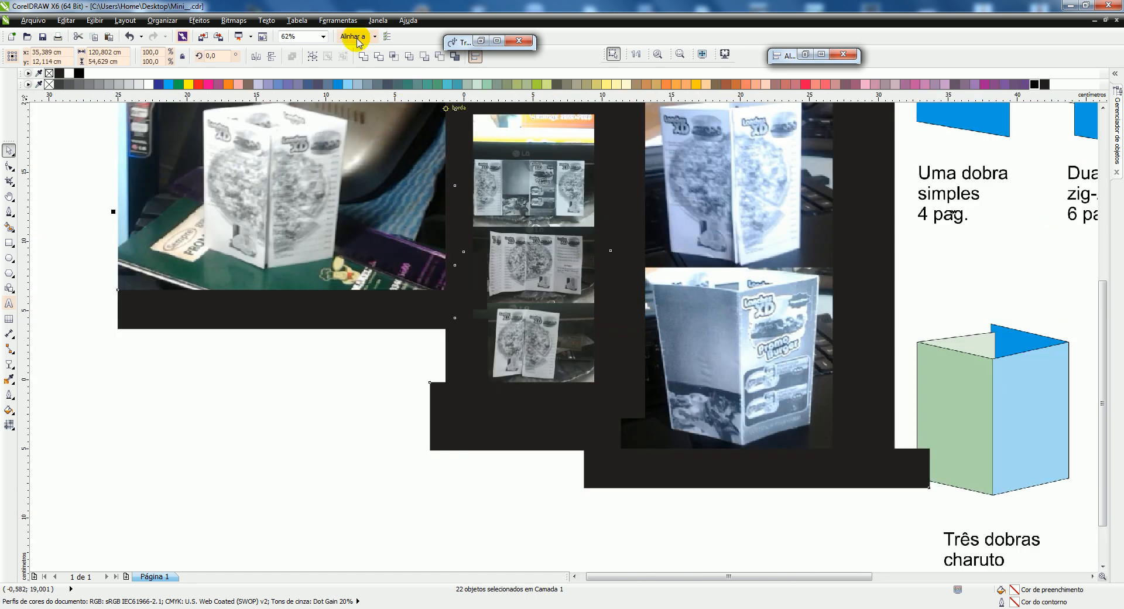
# Step: Return to Folder 4 Dobras_Folha_A3_Imagem_Dobra Espelhada__.cdr and view the whole cover on the page Folder Fechado
pyautogui.click(378, 20)
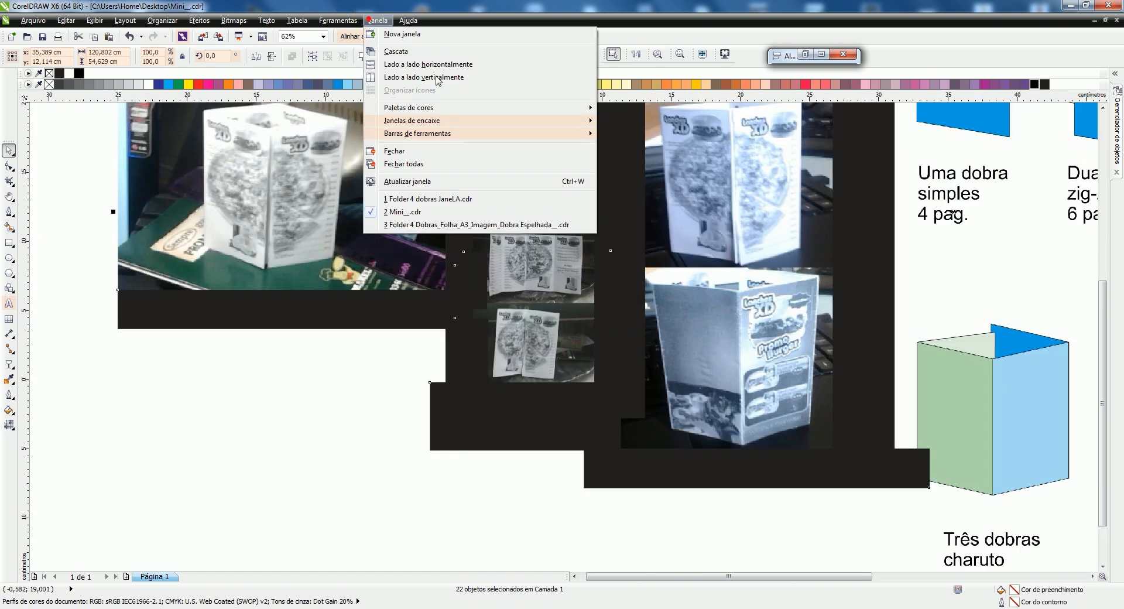
pyautogui.click(437, 225)
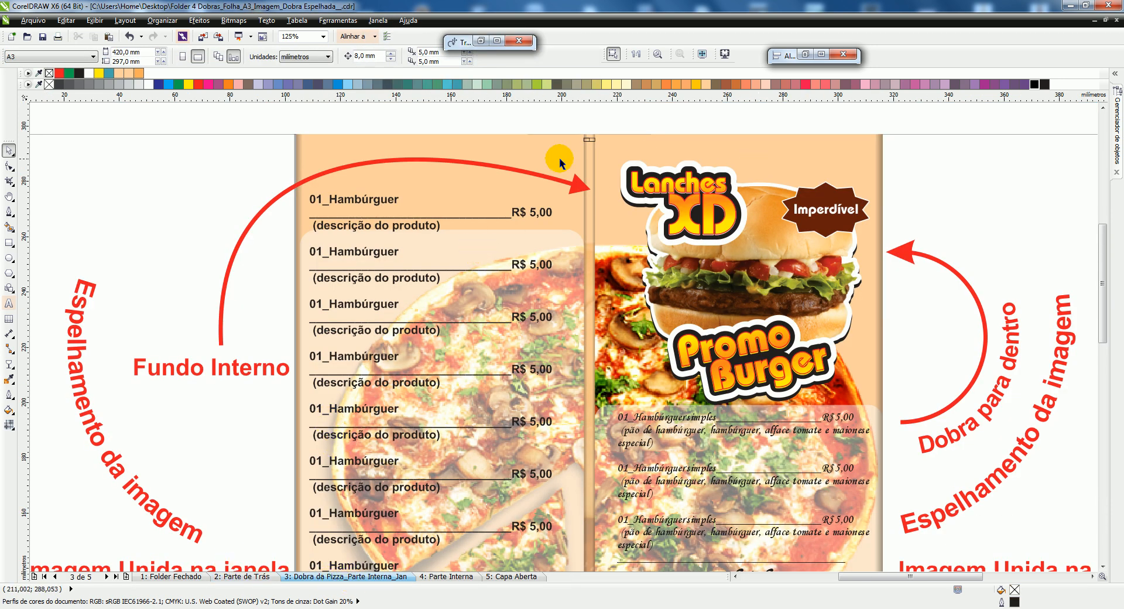
pyautogui.click(247, 576)
pyautogui.click(177, 575)
pyautogui.scroll(-5, 595, 183)
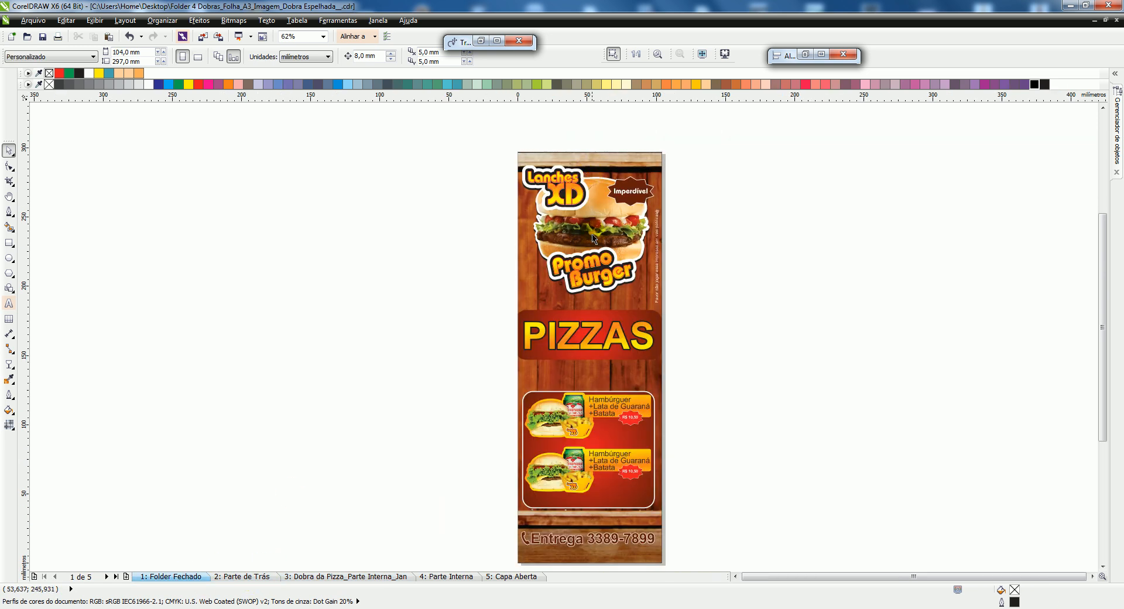
pyautogui.scroll(4, 594, 279)
pyautogui.scroll(-1, 603, 231)
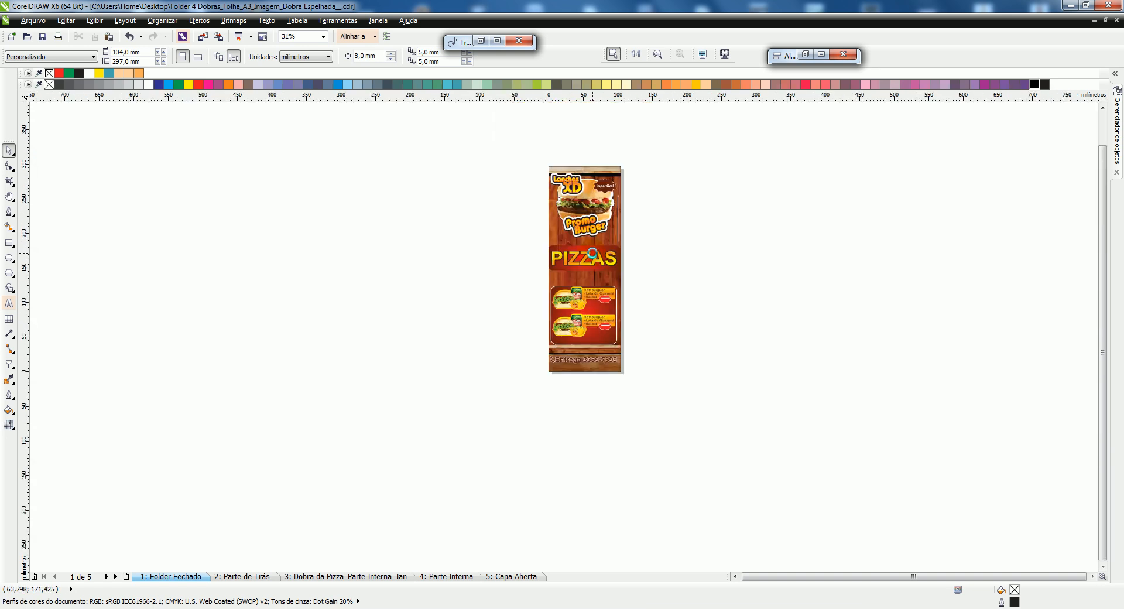
pyautogui.moveTo(1110, 302); pyautogui.dragTo(1109, 275)
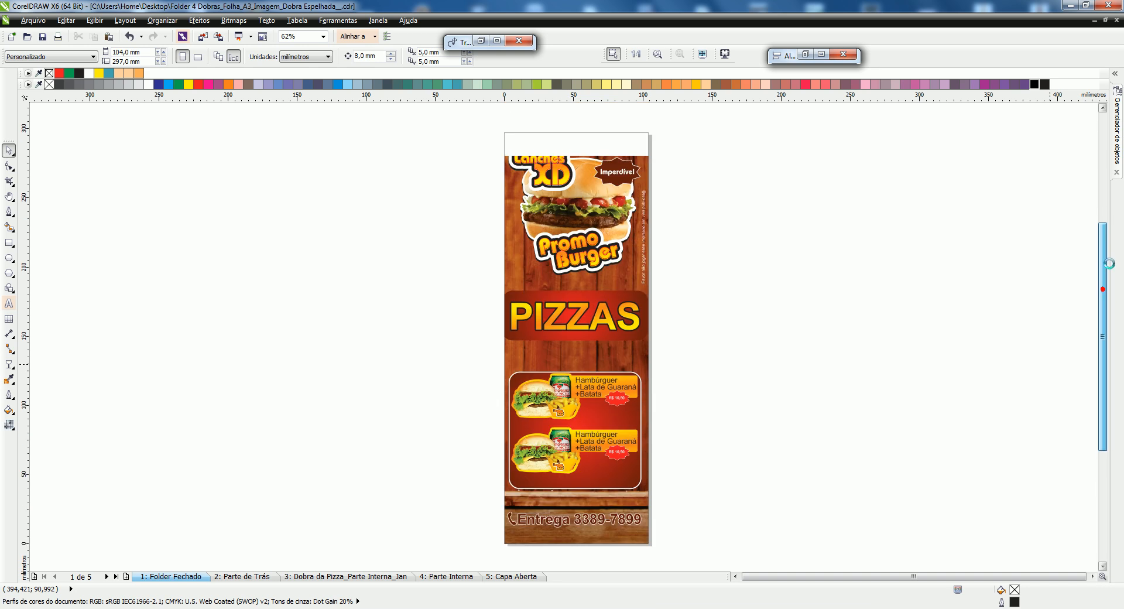
# Step: Try flipping the closed cover across its left edge at about 81 mm wide, and undo the flip
pyautogui.click(590, 271)
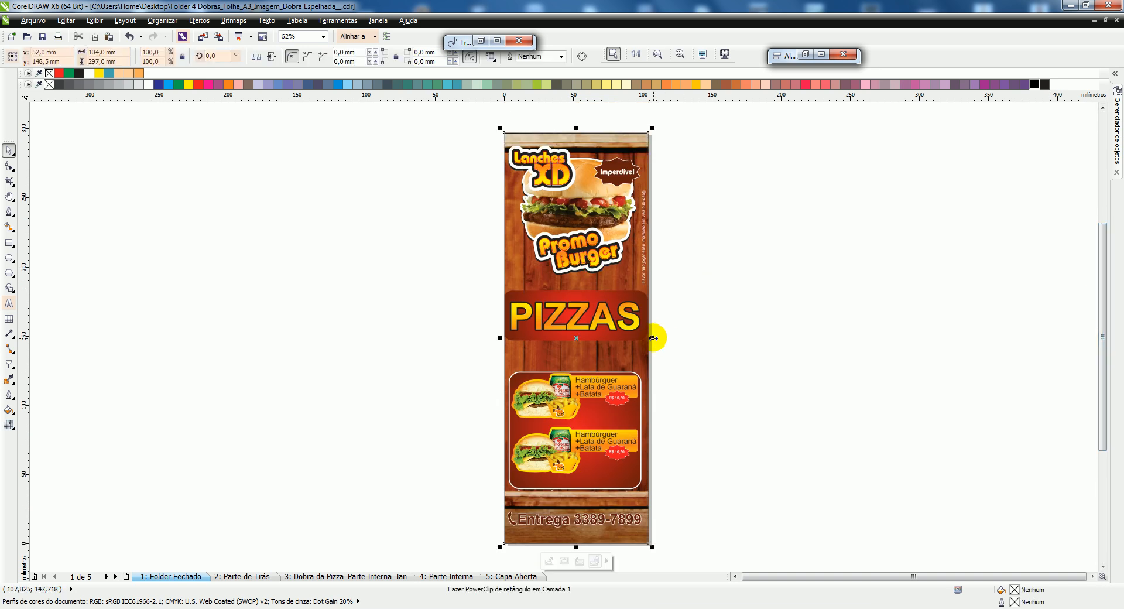
pyautogui.moveTo(649, 336); pyautogui.dragTo(396, 328)
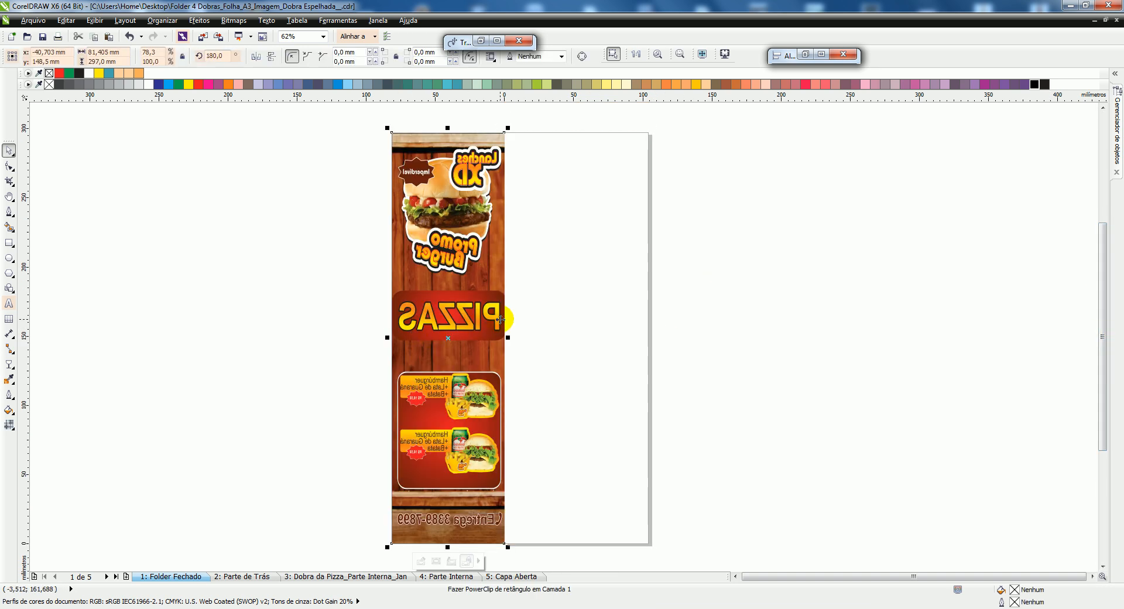
pyautogui.hotkey('ctrl', 'z')
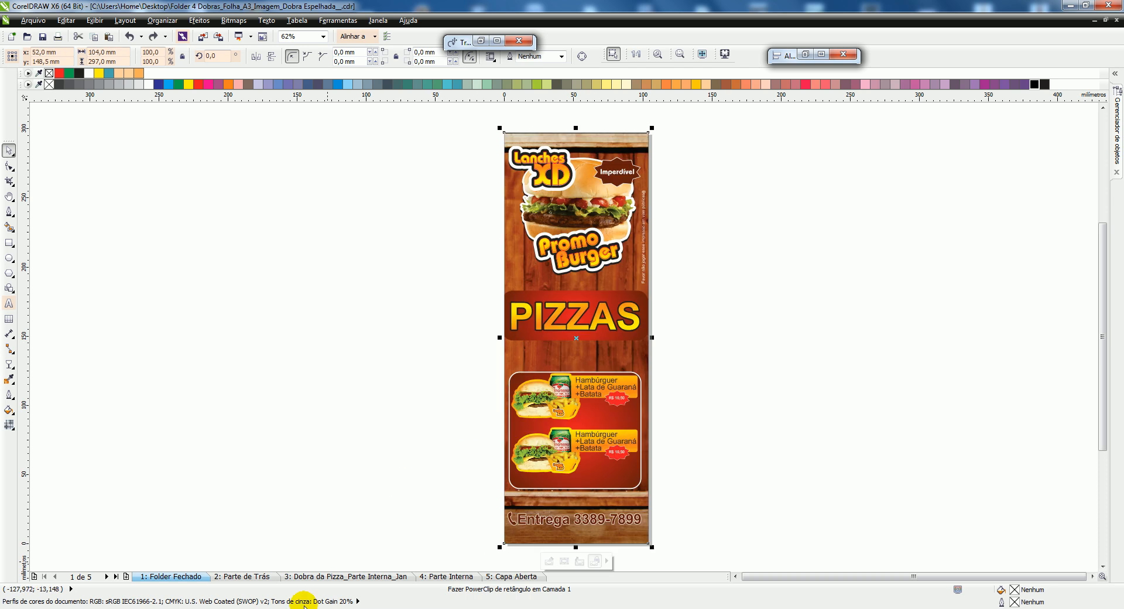
# Step: Review the pages Dobra da Pizza_Parte Interna_Jan and Parte Interna
pyautogui.click(335, 578)
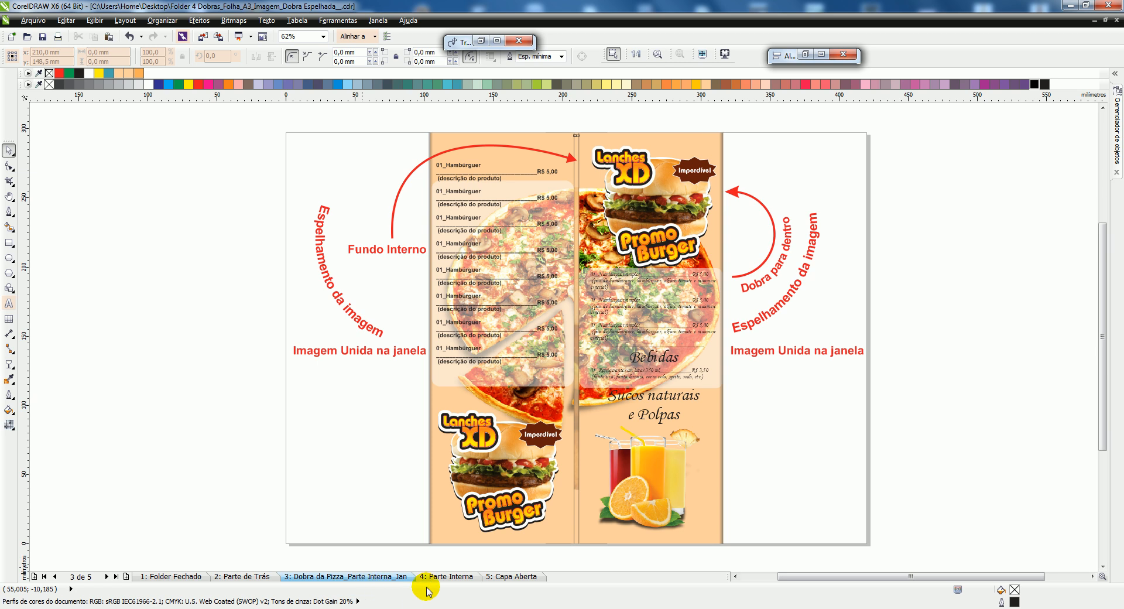
pyautogui.click(442, 577)
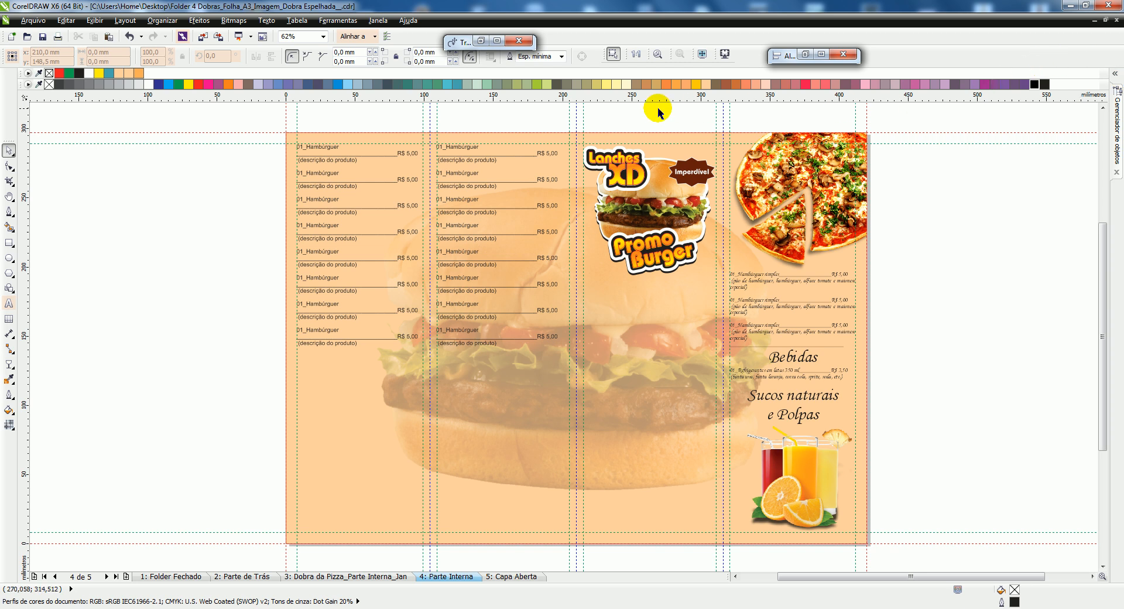
# Step: Close Folder 4 Dobras_Folha_A3_Imagem_Dobra Espelhada__.cdr without saving its changes, and also close Mini_.cdr
pyautogui.click(1117, 21)
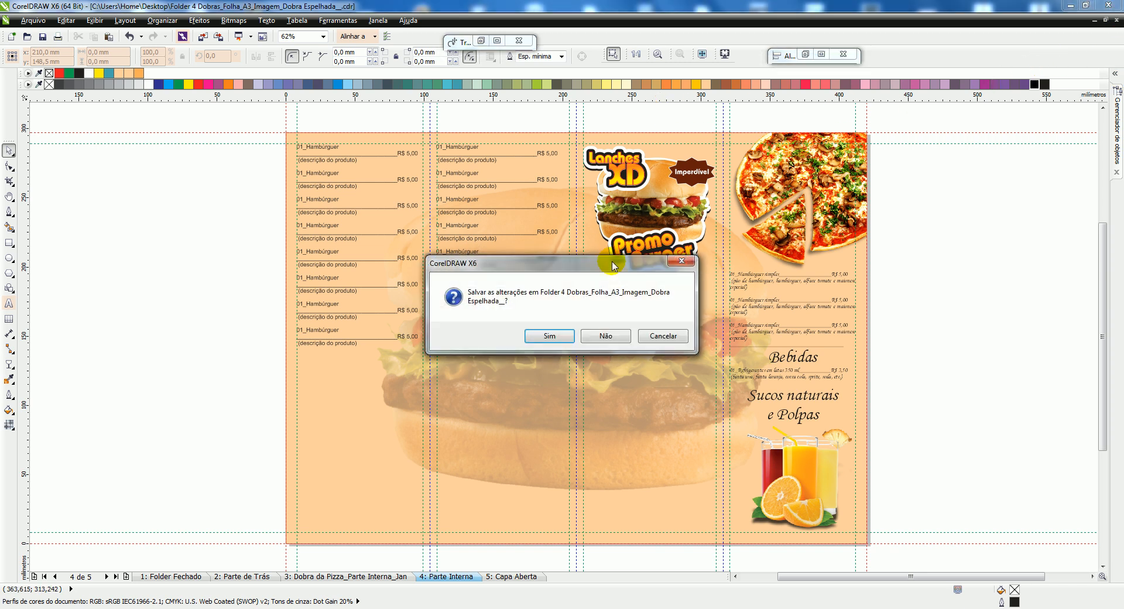
pyautogui.click(616, 338)
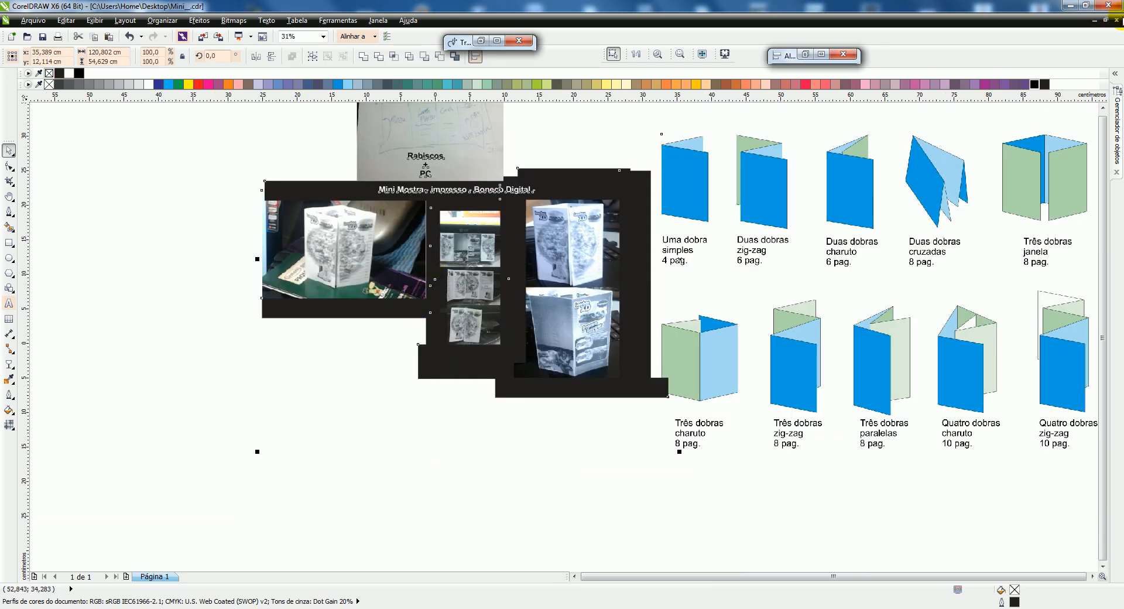
pyautogui.click(1108, 5)
pyautogui.click(514, 329)
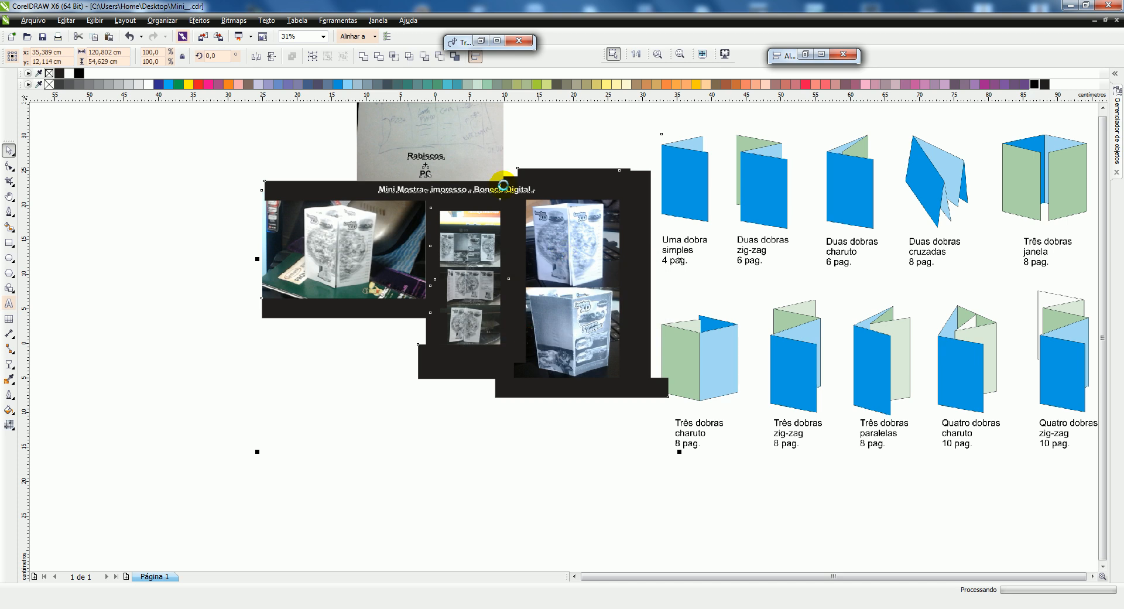
# Step: View the open cover panels and the pizza artwork below them on the page Capa Aberta
pyautogui.scroll(-2, 519, 173)
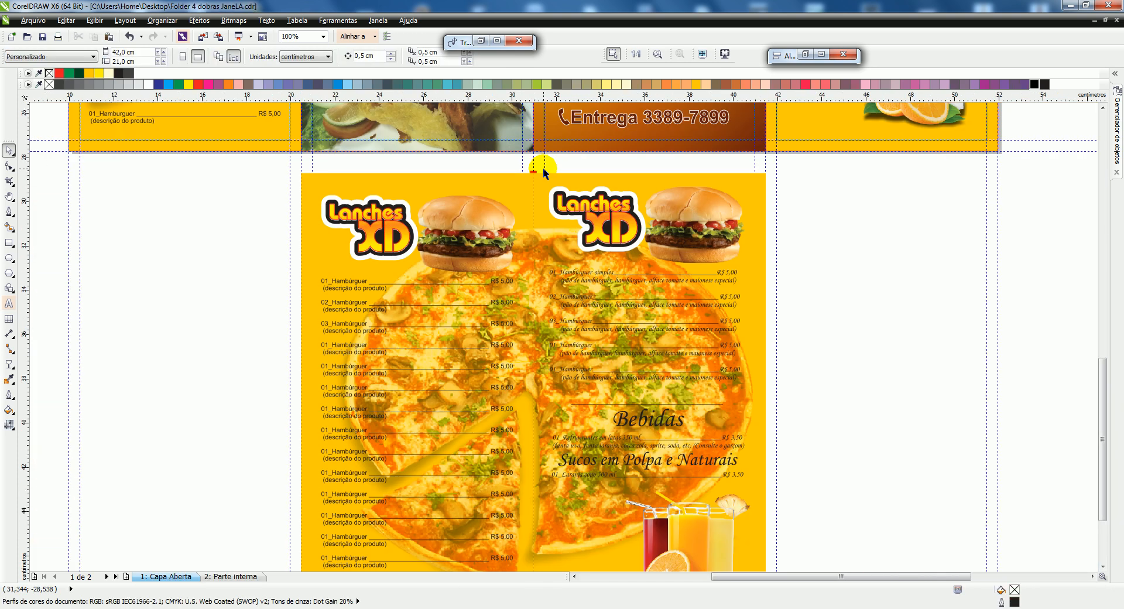
pyautogui.scroll(-2, 466, 191)
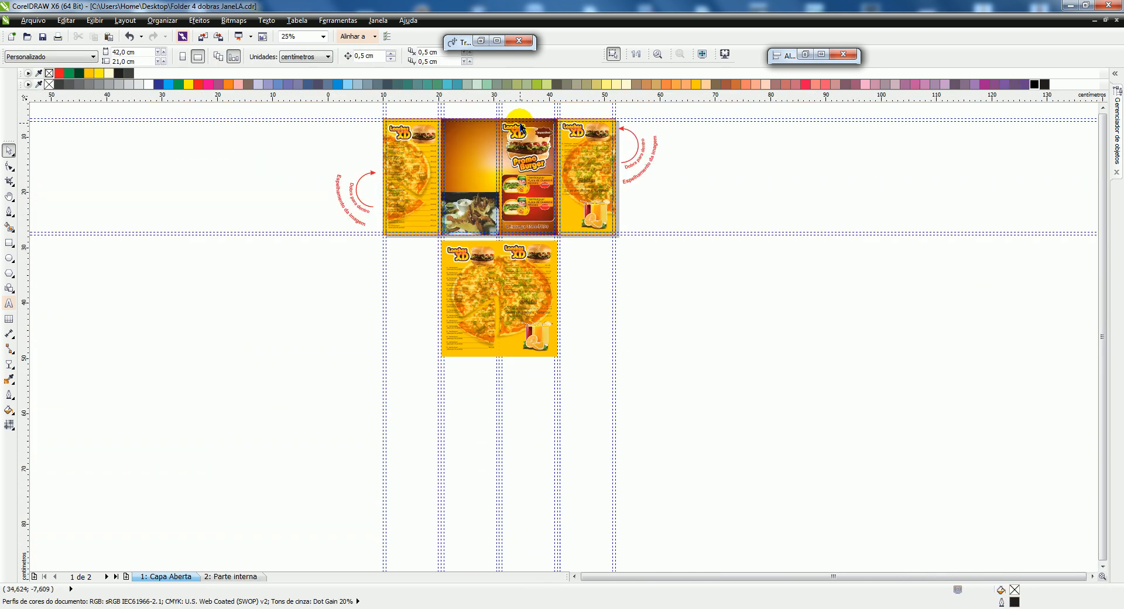
pyautogui.scroll(1, 416, 178)
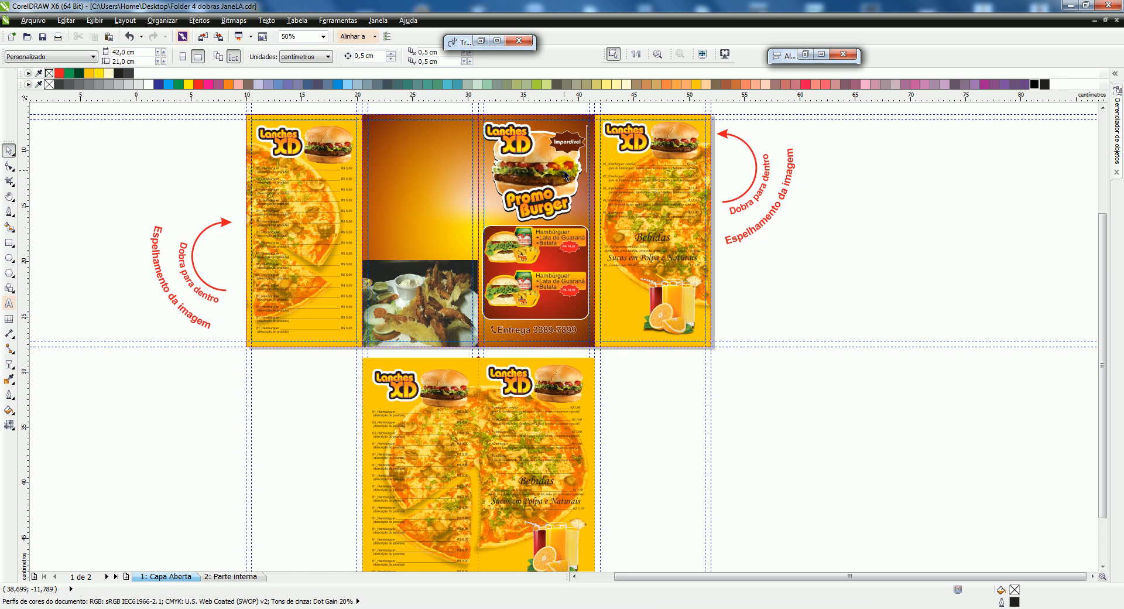
# Step: Create a new document from the A3 size in landscape orientation, 420 mm wide with the height set to 210 mm
pyautogui.hotkey('ctrl', 'n')
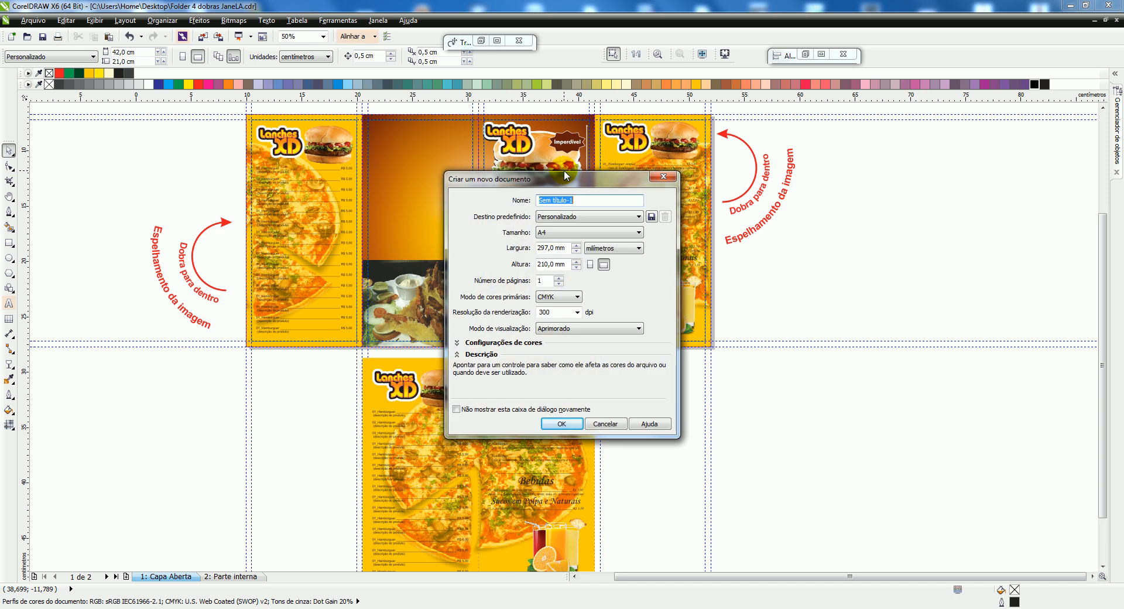
pyautogui.click(571, 233)
pyautogui.click(550, 273)
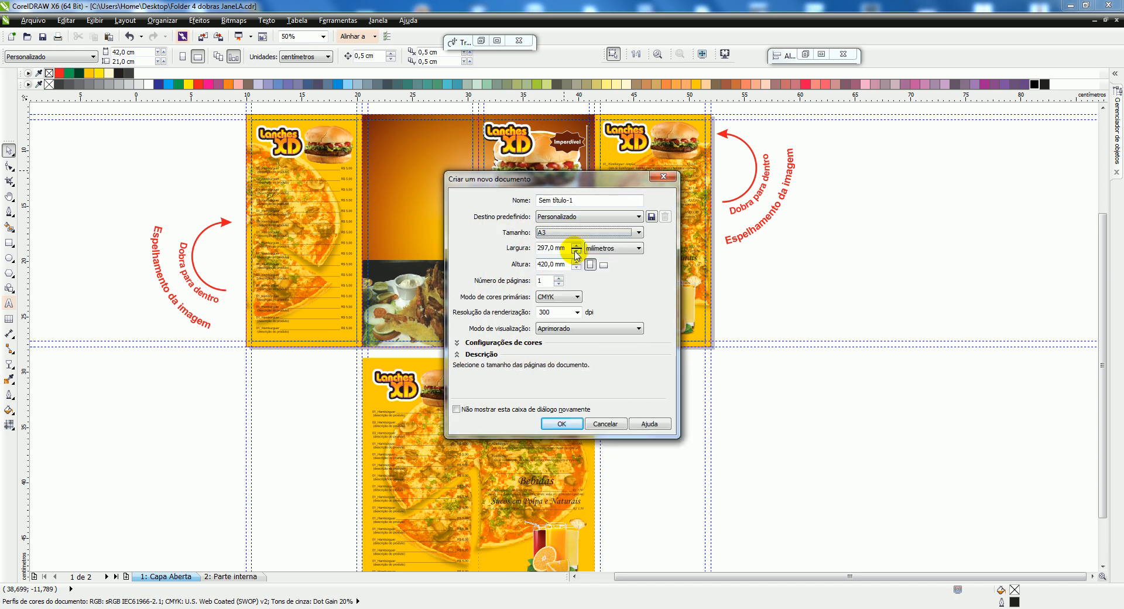
pyautogui.click(603, 264)
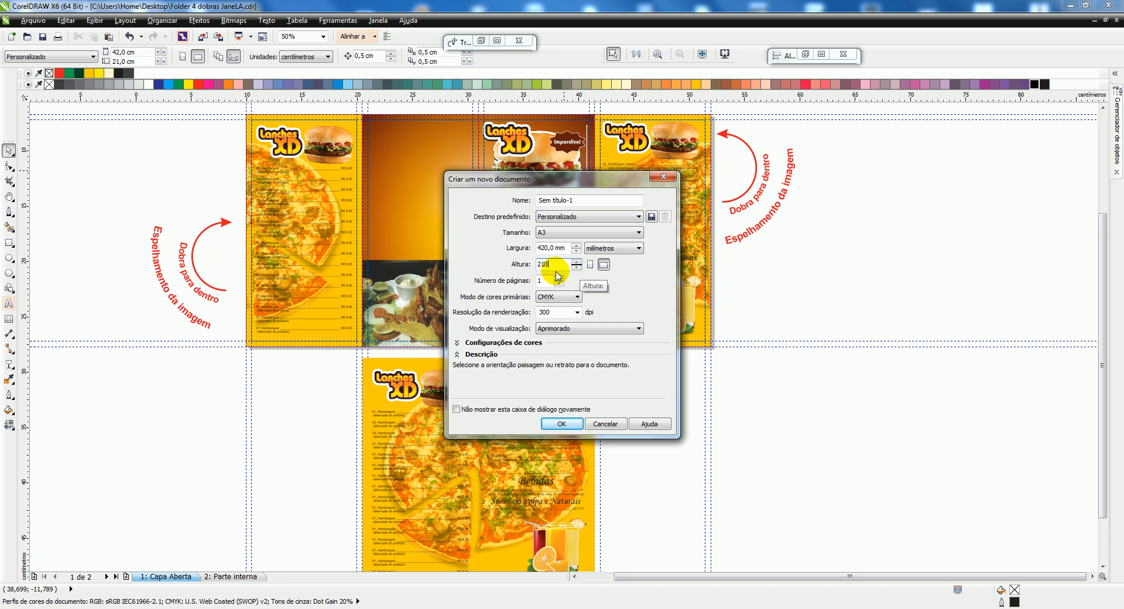
pyautogui.click(553, 423)
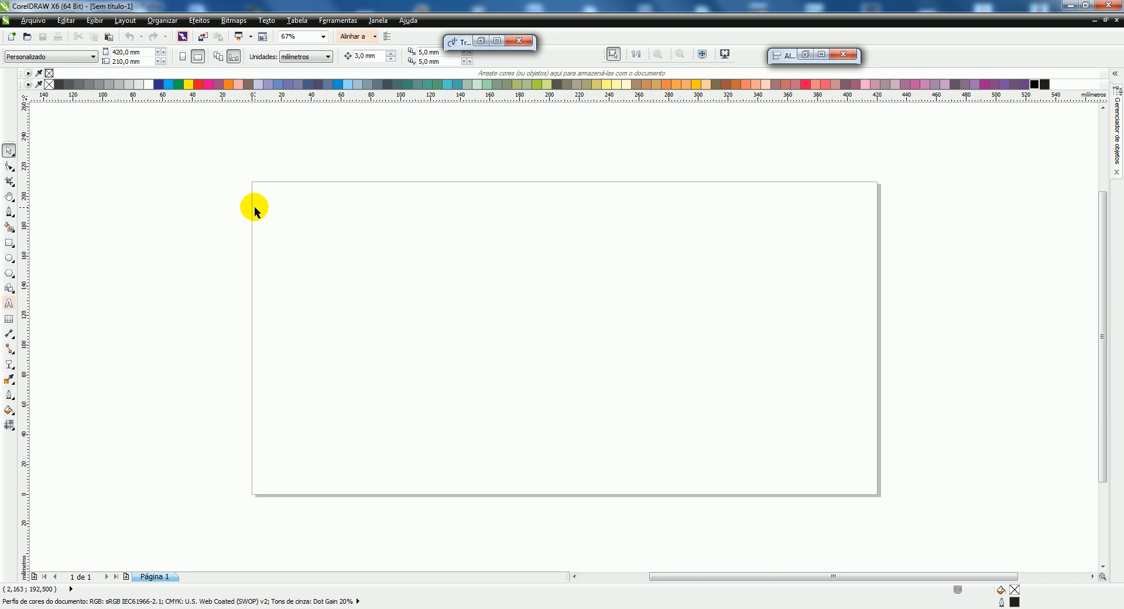
# Step: Return to Folder 4 dobras JaneLA.cdr and switch its drawing units to millimetres
pyautogui.click(377, 20)
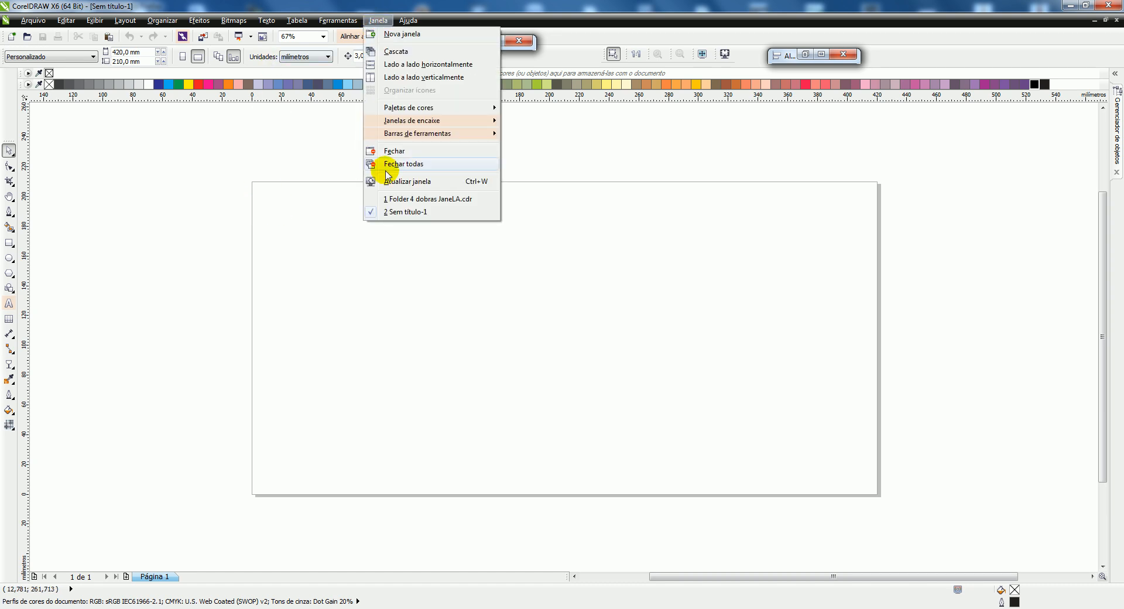
pyautogui.click(396, 198)
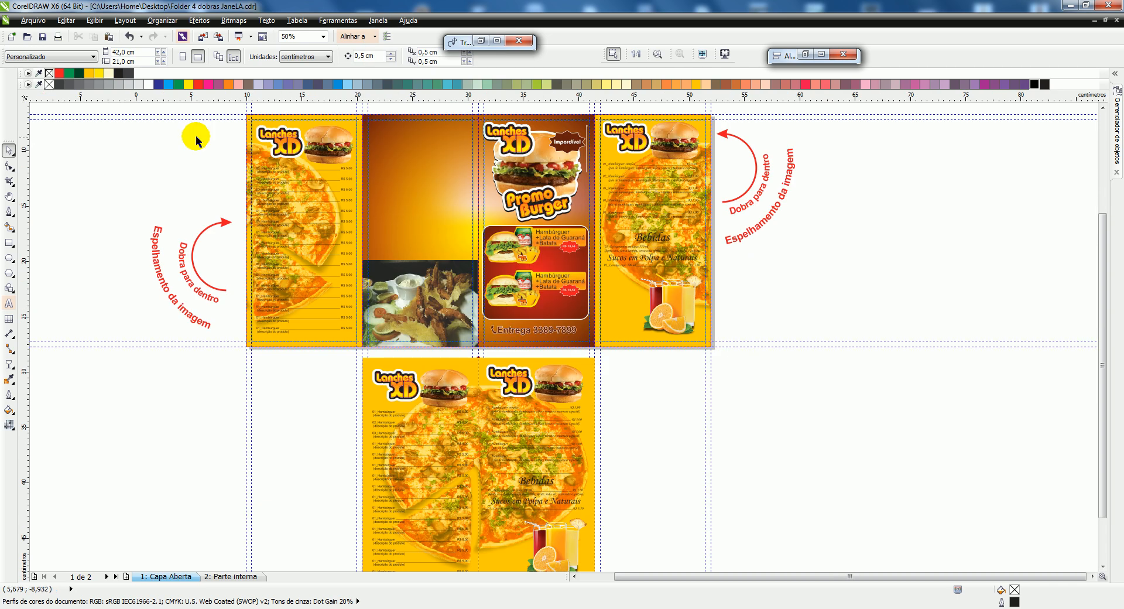
pyautogui.click(326, 56)
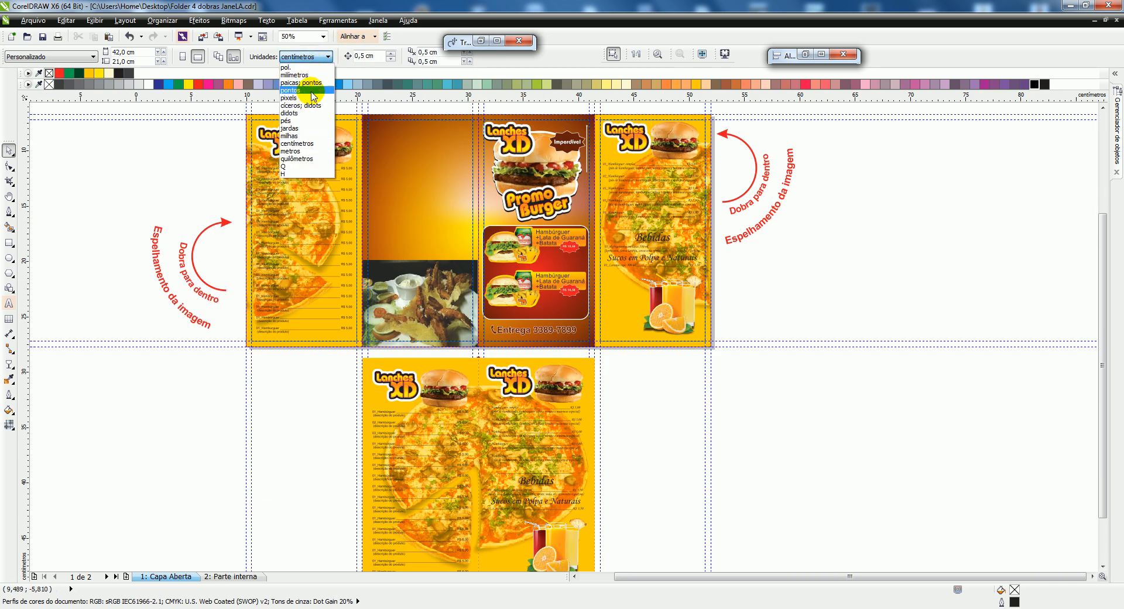
pyautogui.click(313, 144)
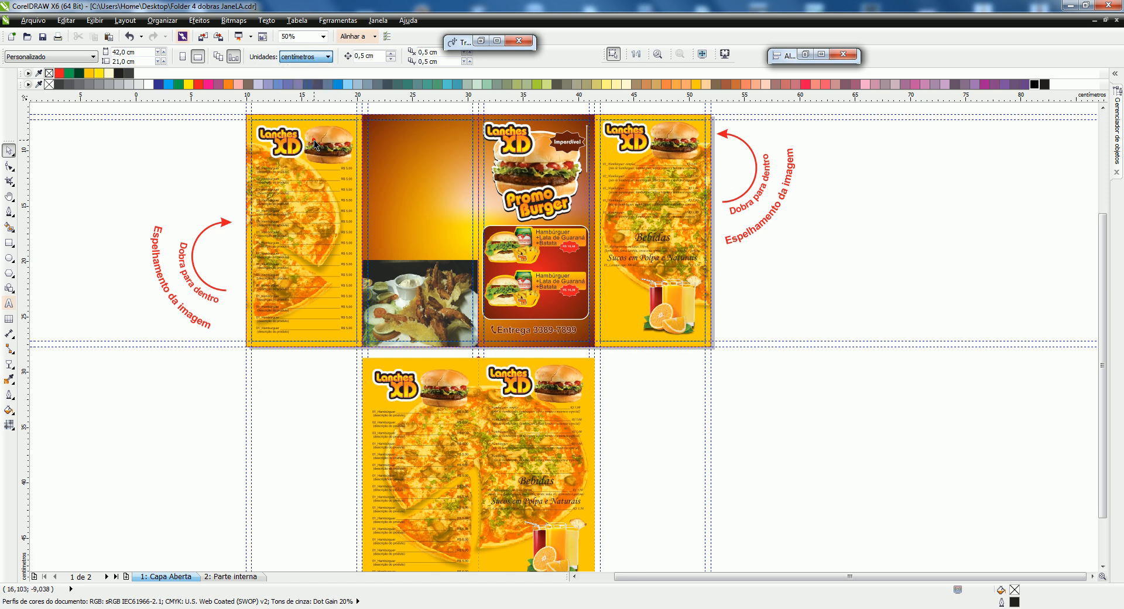
pyautogui.click(316, 56)
pyautogui.click(309, 75)
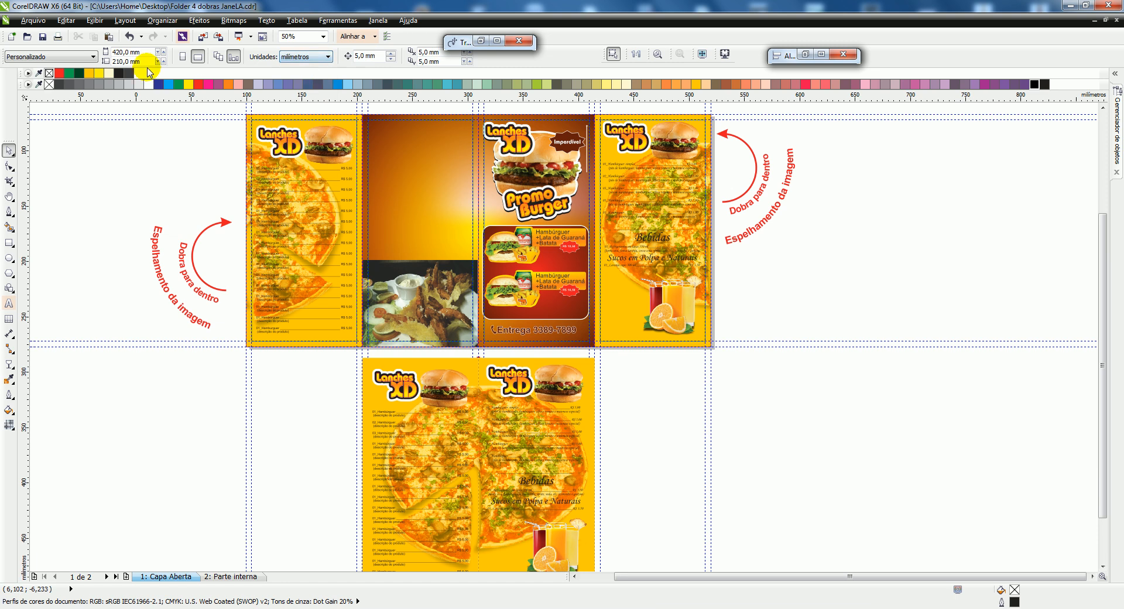
pyautogui.click(316, 55)
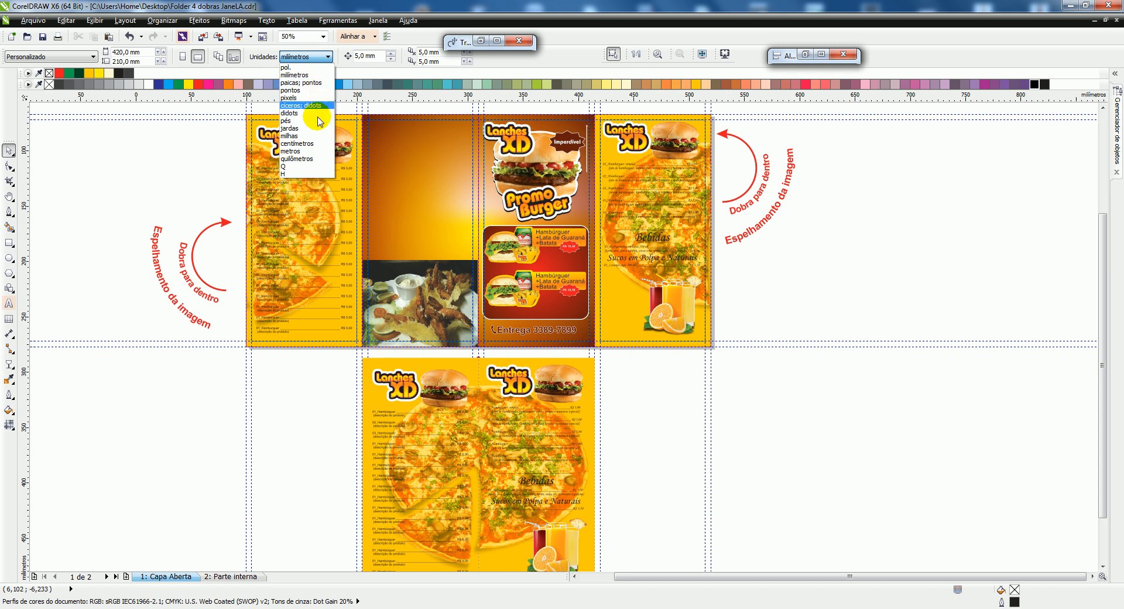
pyautogui.click(183, 159)
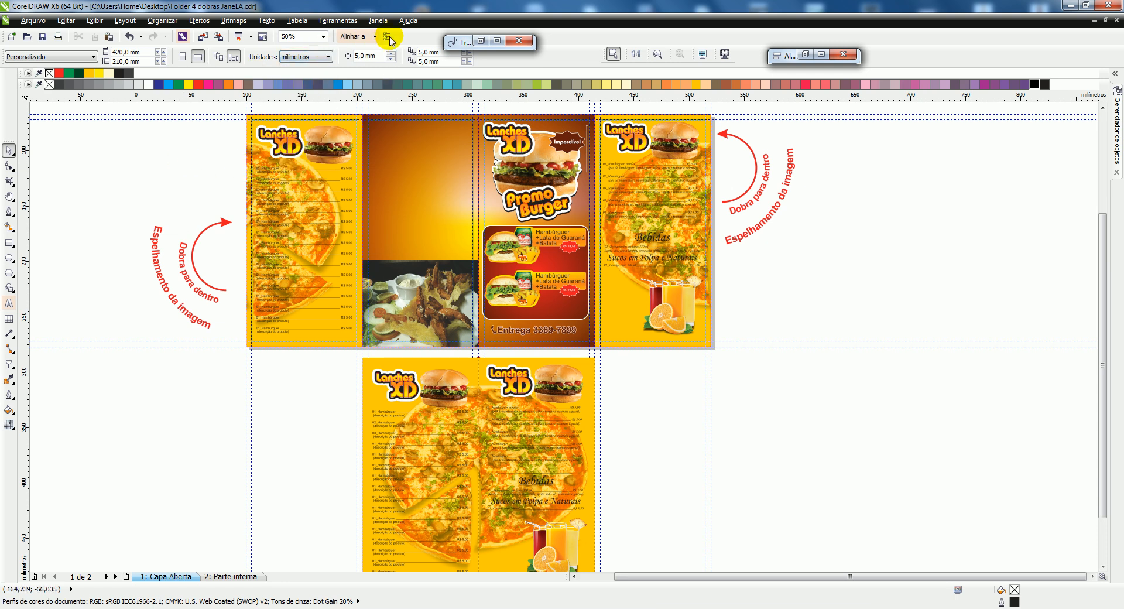
# Step: In the blank document Sem título-1, create a page-sized rectangle and set its width to 105 mm
pyautogui.click(378, 21)
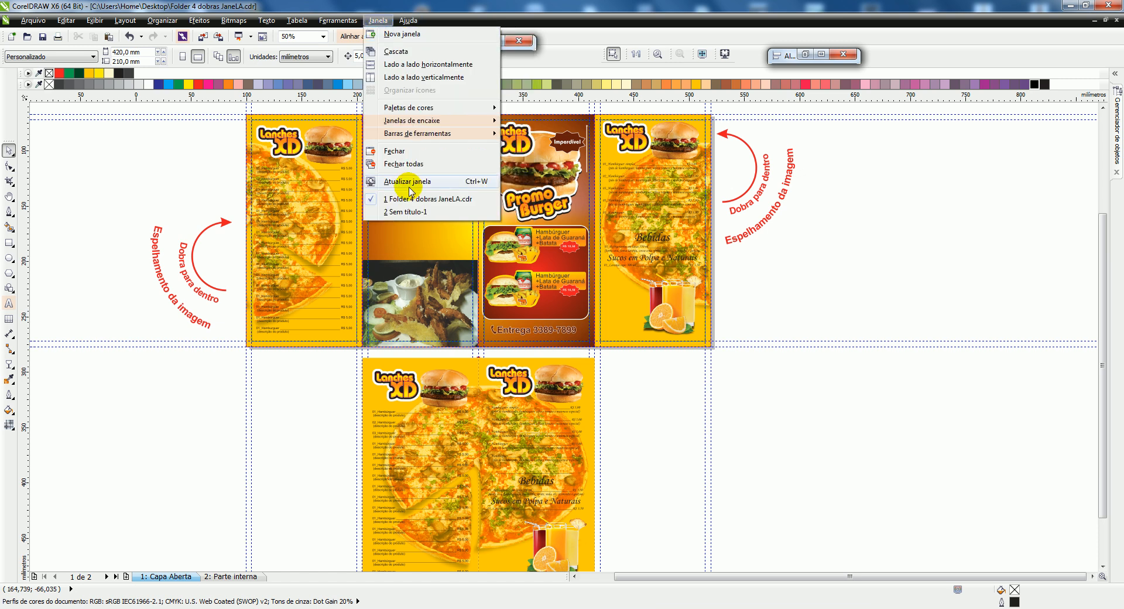
pyautogui.click(404, 211)
pyautogui.moveTo(496, 209); pyautogui.dragTo(574, 233)
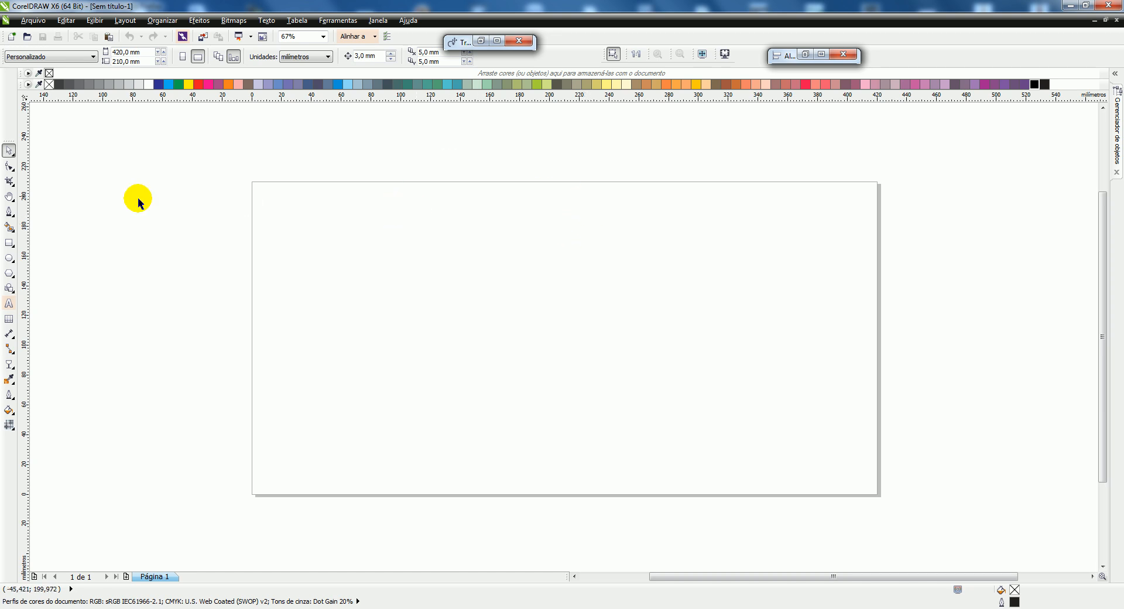
pyautogui.moveTo(232, 212); pyautogui.dragTo(373, 238)
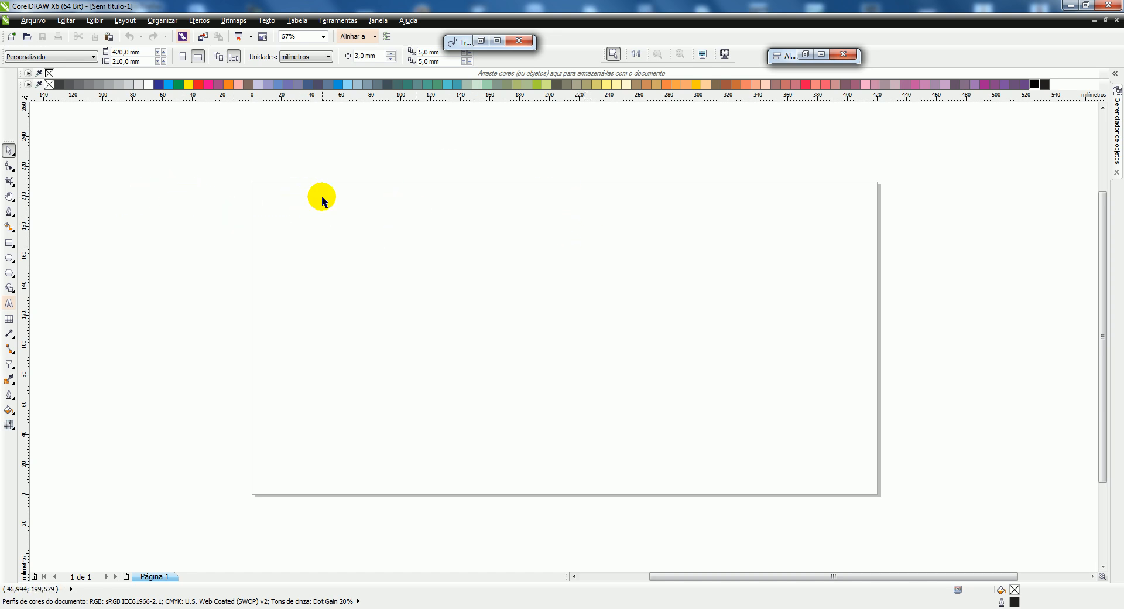
pyautogui.doubleClick(8, 242)
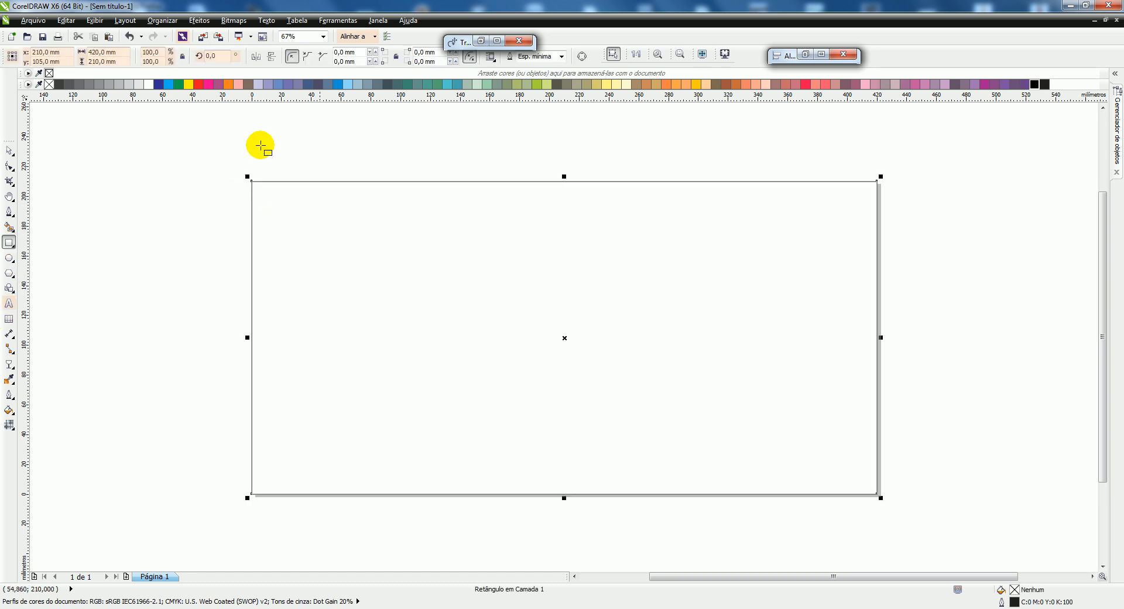
pyautogui.click(126, 53)
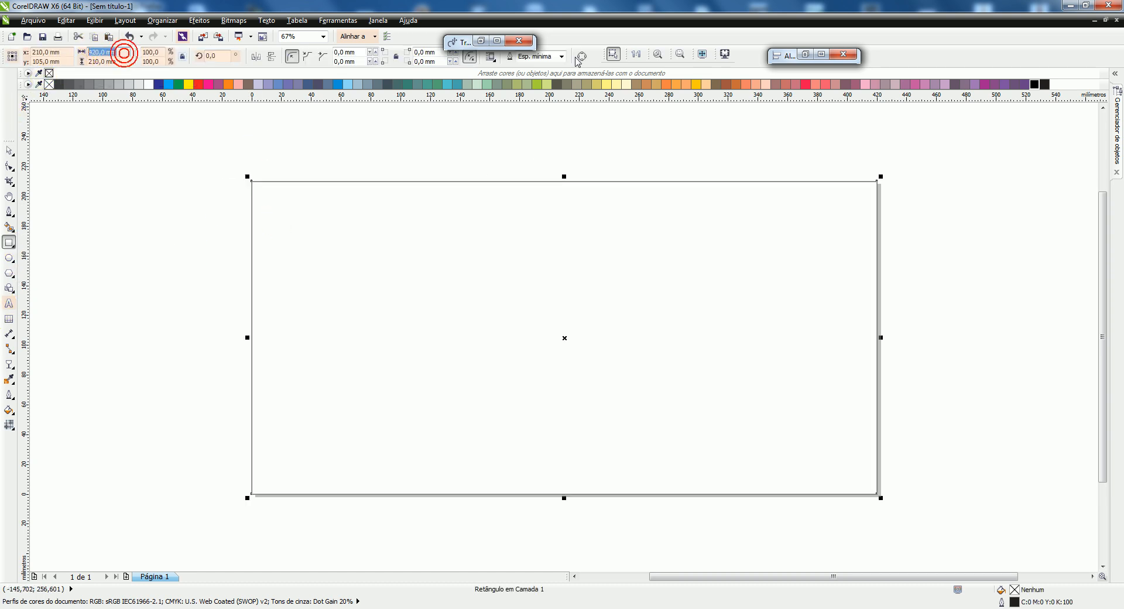
pyautogui.write('1')
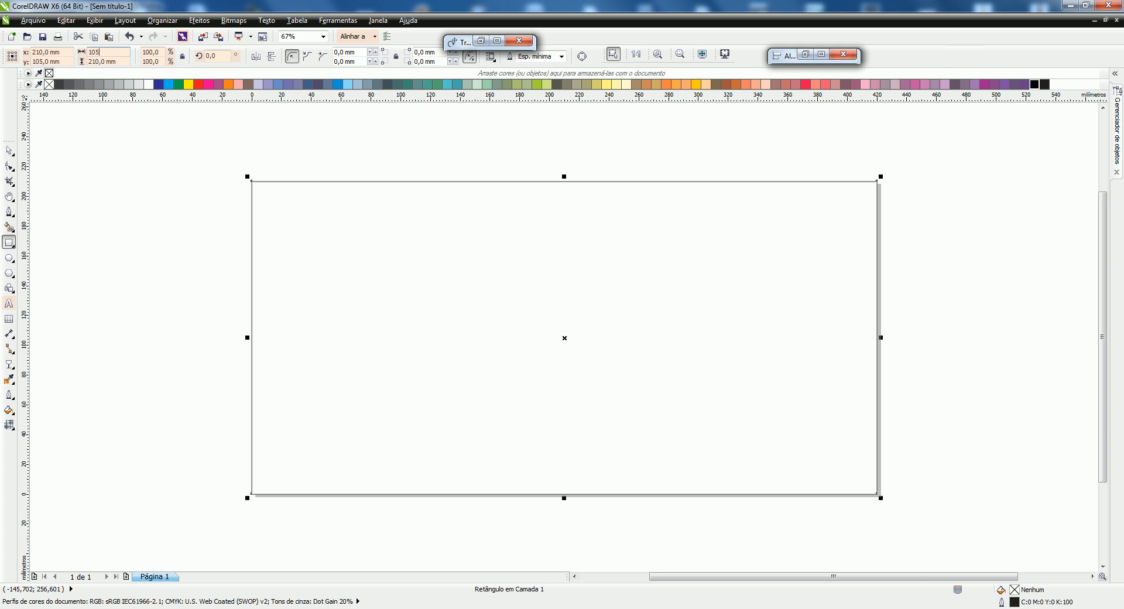
pyautogui.write('05')
pyautogui.press('Return')
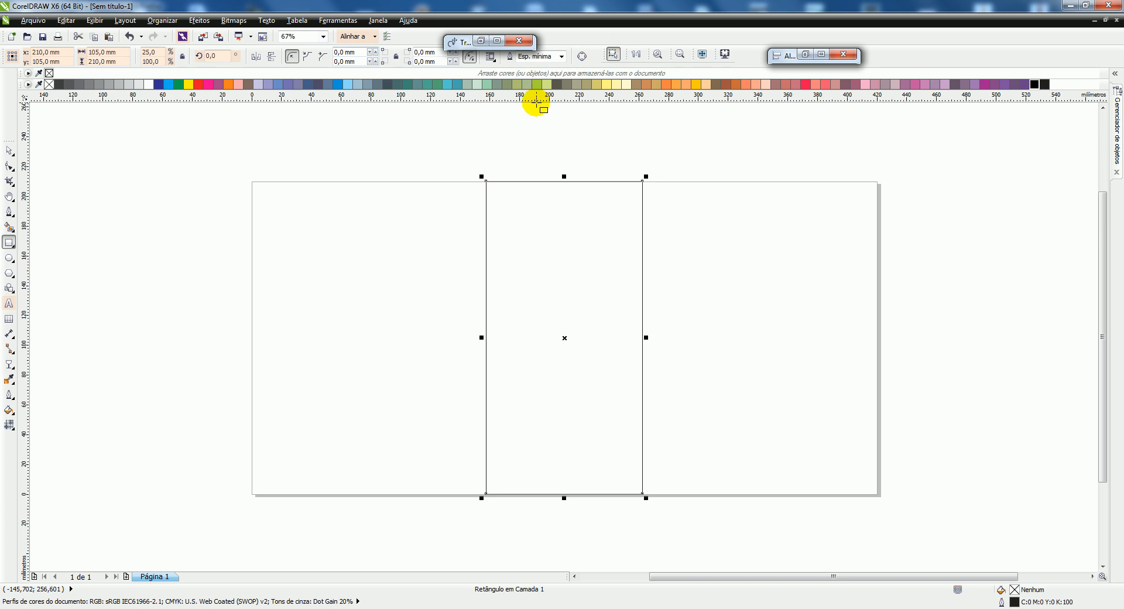
# Step: Align the 105 mm rectangle to the left edge of the page with Align and Distribute
pyautogui.click(800, 55)
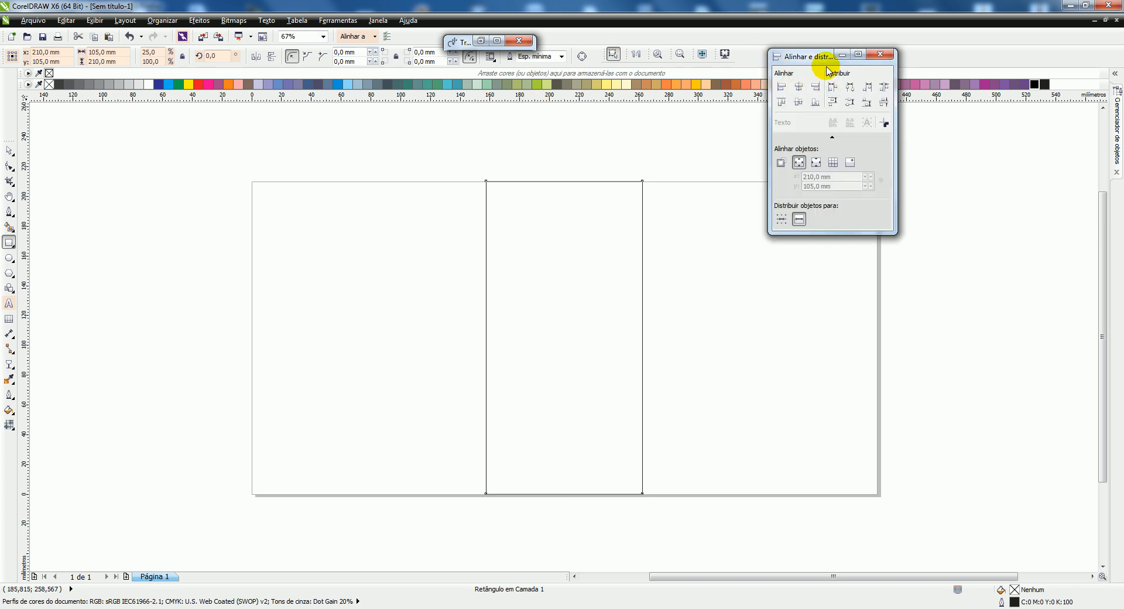
pyautogui.click(164, 26)
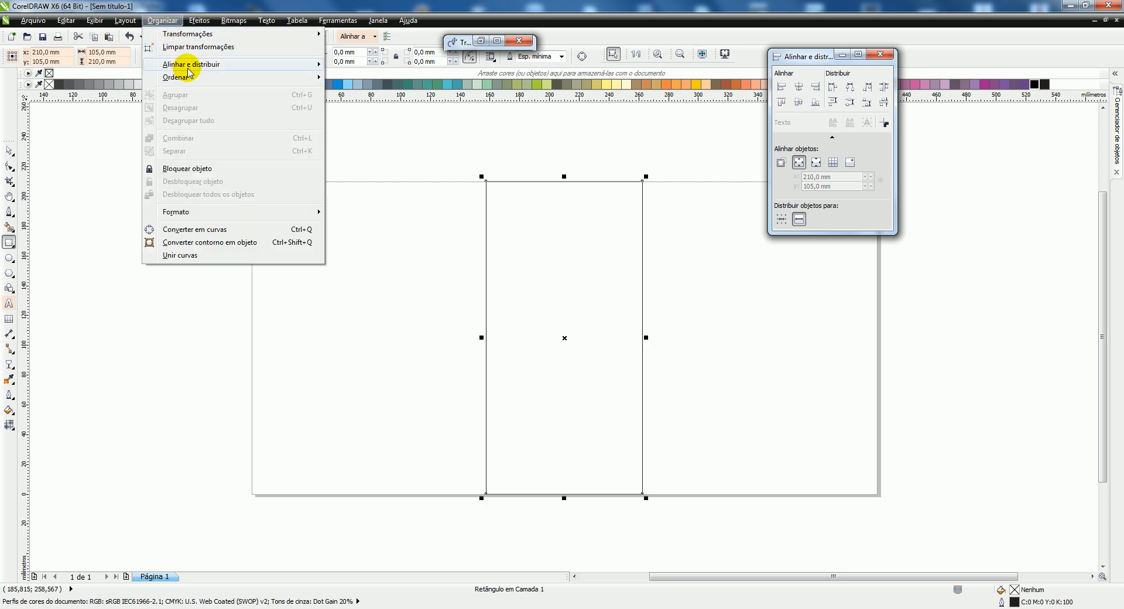
pyautogui.moveTo(188, 72)
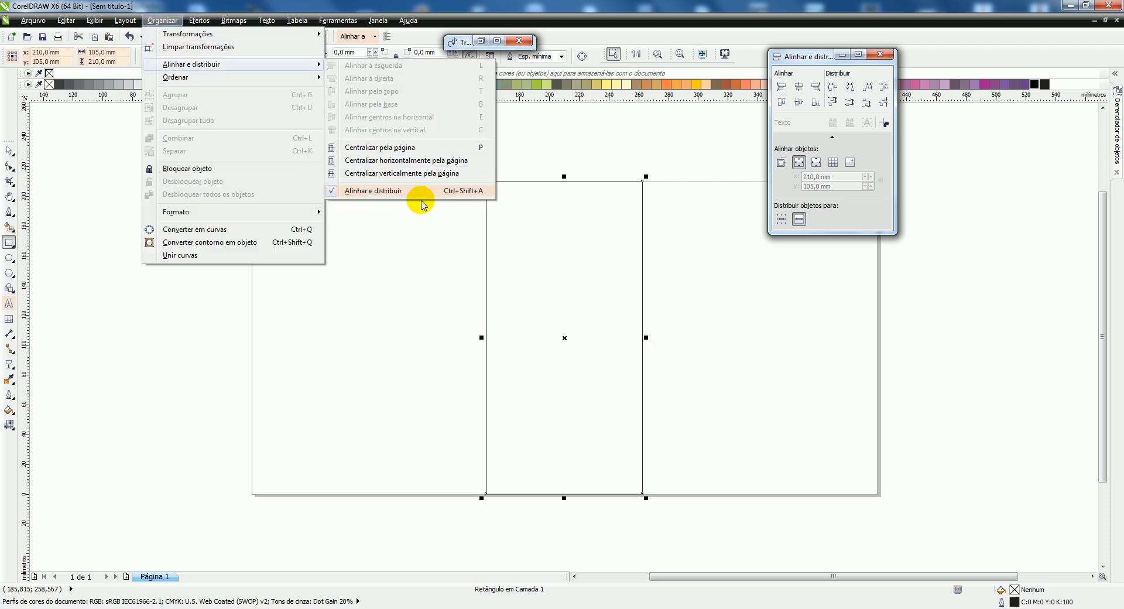
pyautogui.click(459, 193)
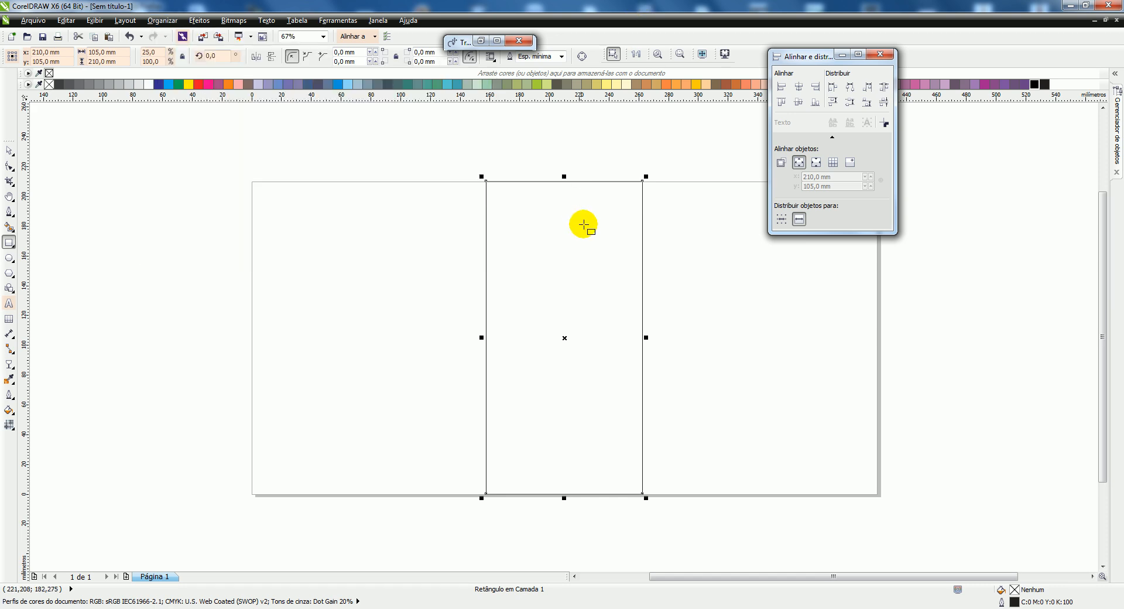
pyautogui.click(783, 92)
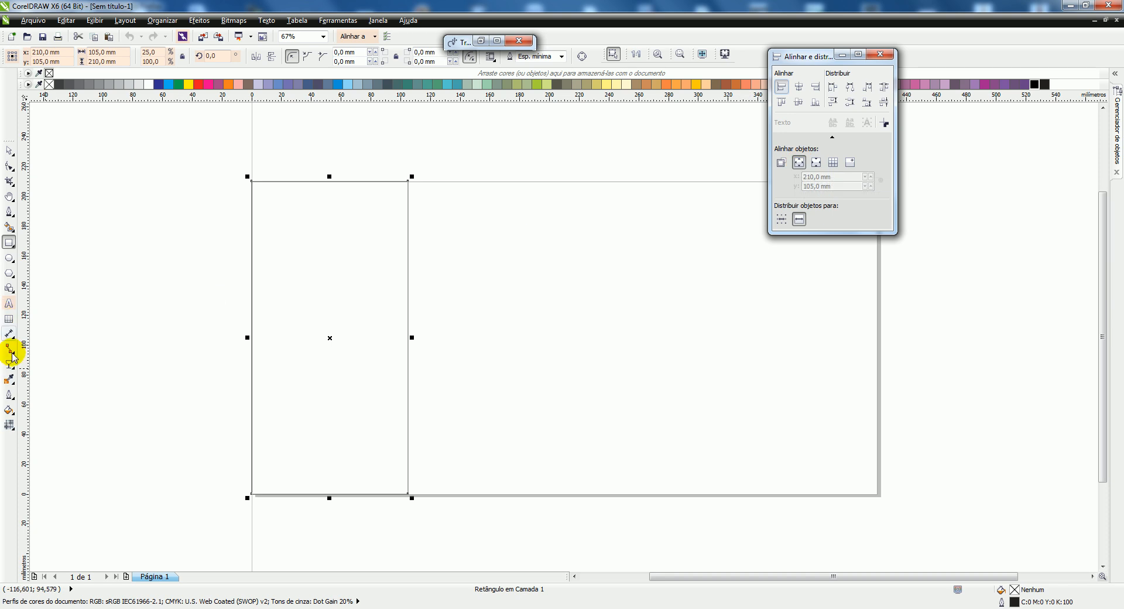
# Step: Add a one-step inside contour with a 5 mm offset to the rectangle as the panel's margin
pyautogui.moveTo(13, 368); pyautogui.dragTo(60, 381)
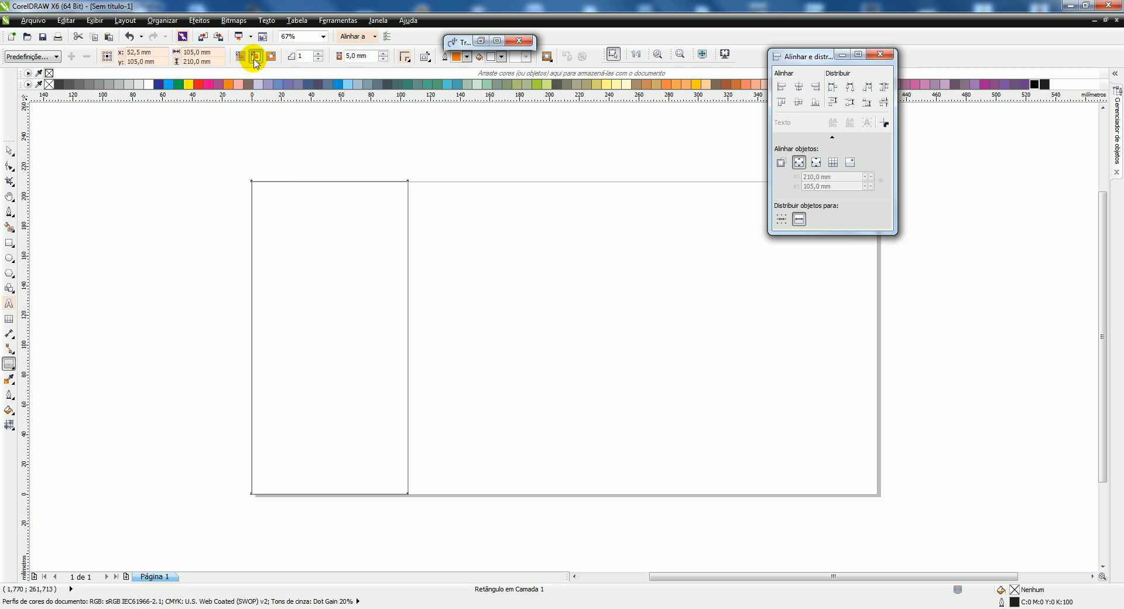
pyautogui.click(385, 54)
pyautogui.click(384, 59)
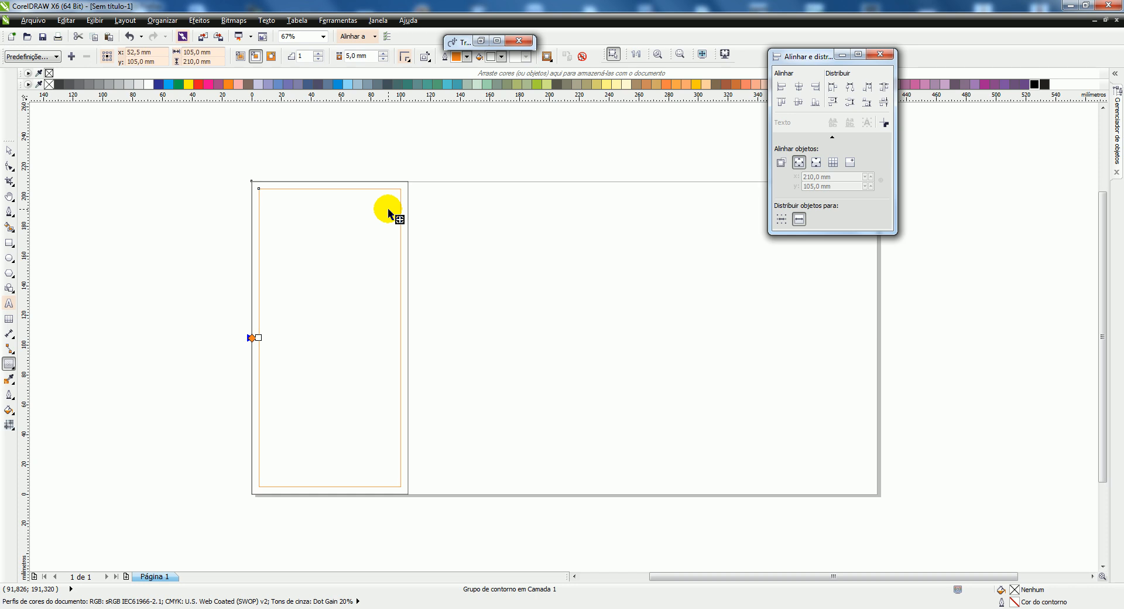
# Step: Duplicate the panel and its margin with a relative position transformation of 105 mm horizontally, 0 mm vertically and 3 copies
pyautogui.click(479, 42)
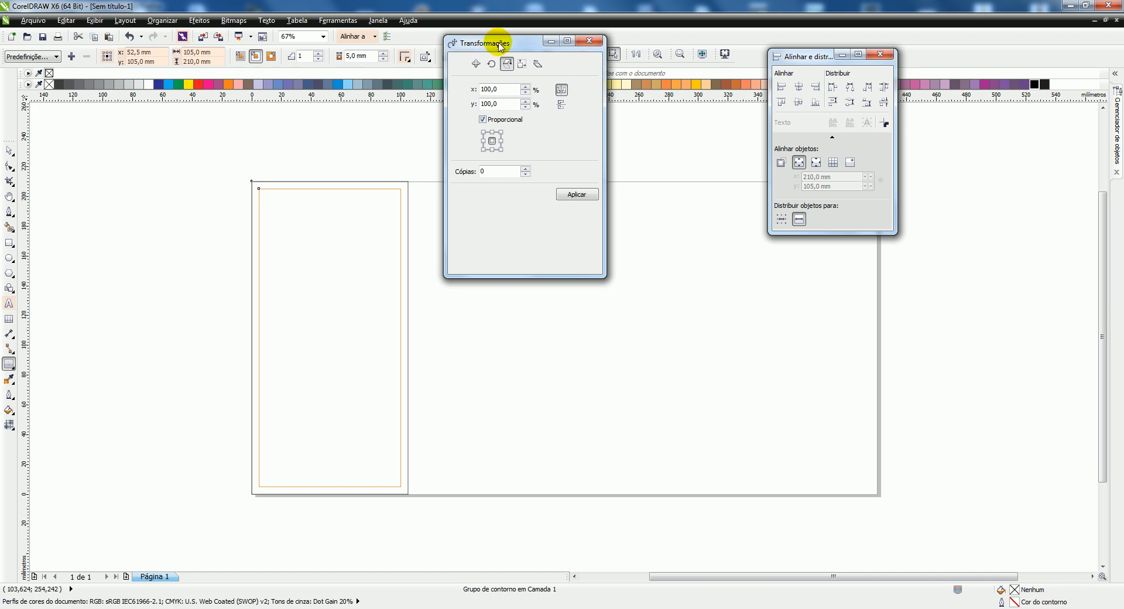
pyautogui.moveTo(524, 43); pyautogui.dragTo(153, 156)
pyautogui.click(803, 55)
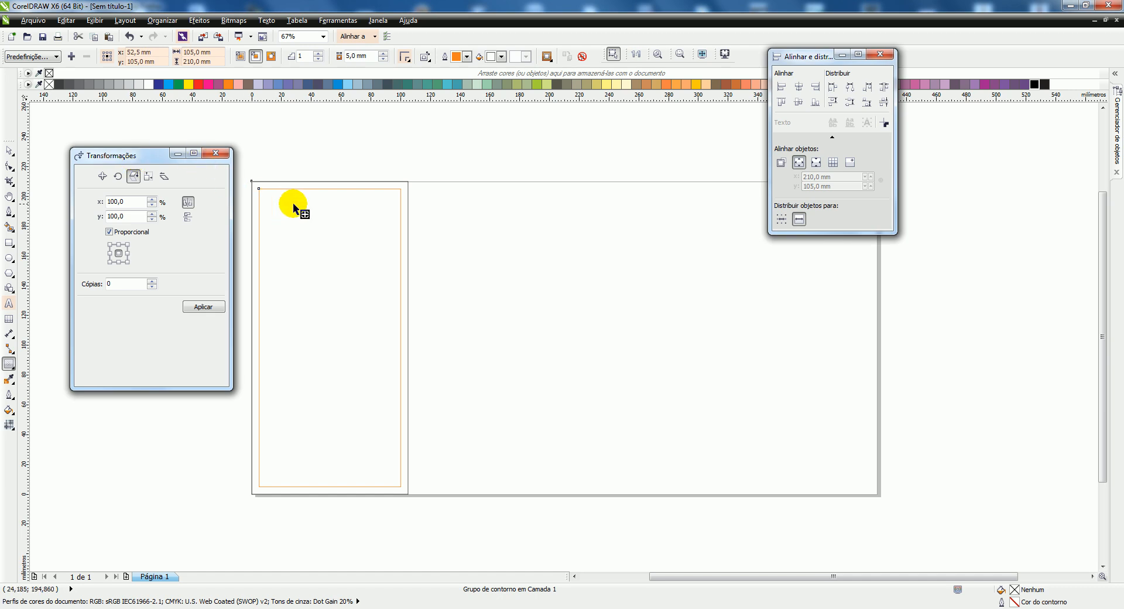
pyautogui.click(163, 22)
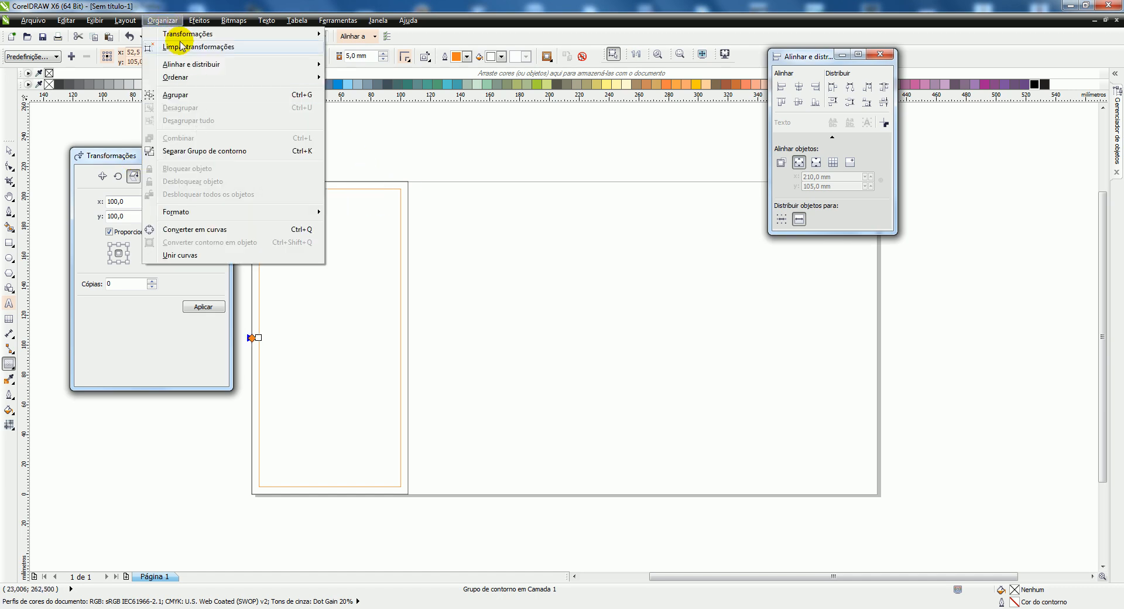
pyautogui.moveTo(181, 34)
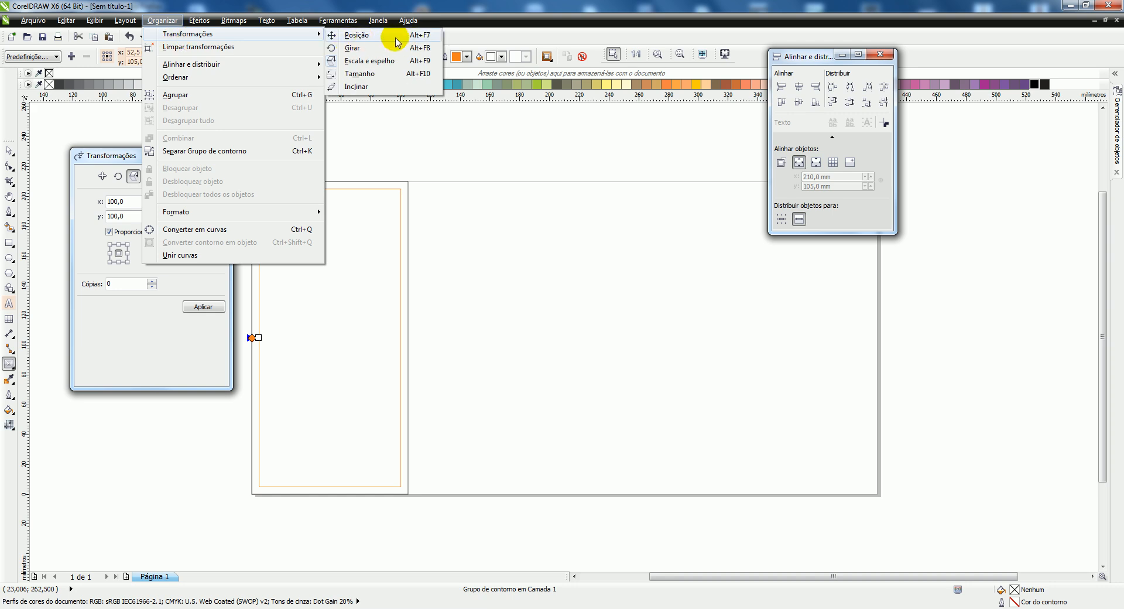
pyautogui.click(112, 157)
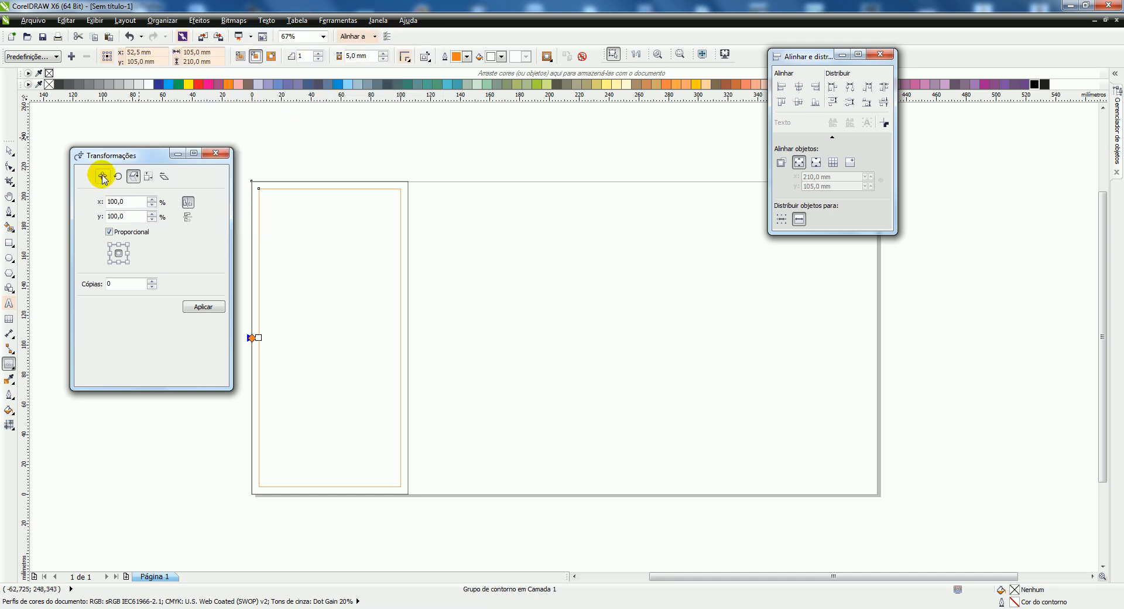
pyautogui.click(102, 177)
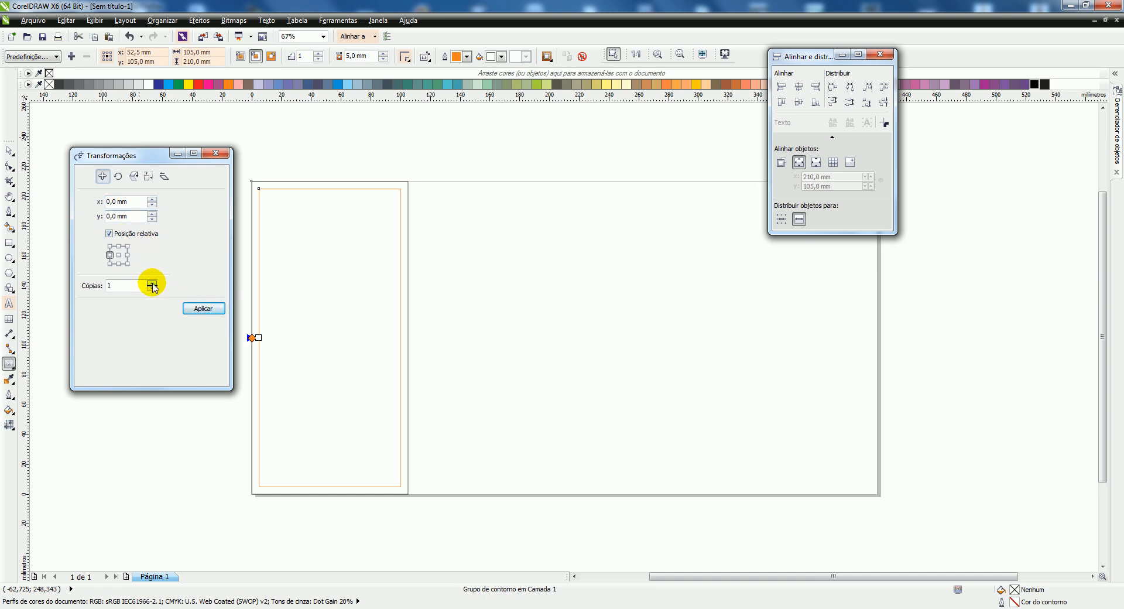
pyautogui.click(126, 256)
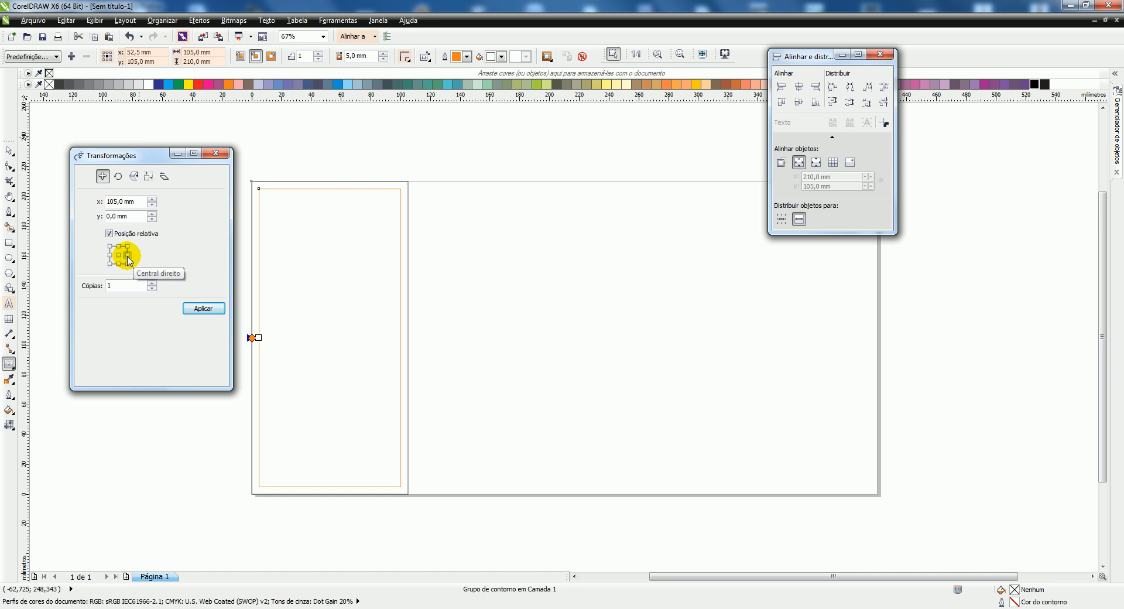
pyautogui.click(153, 287)
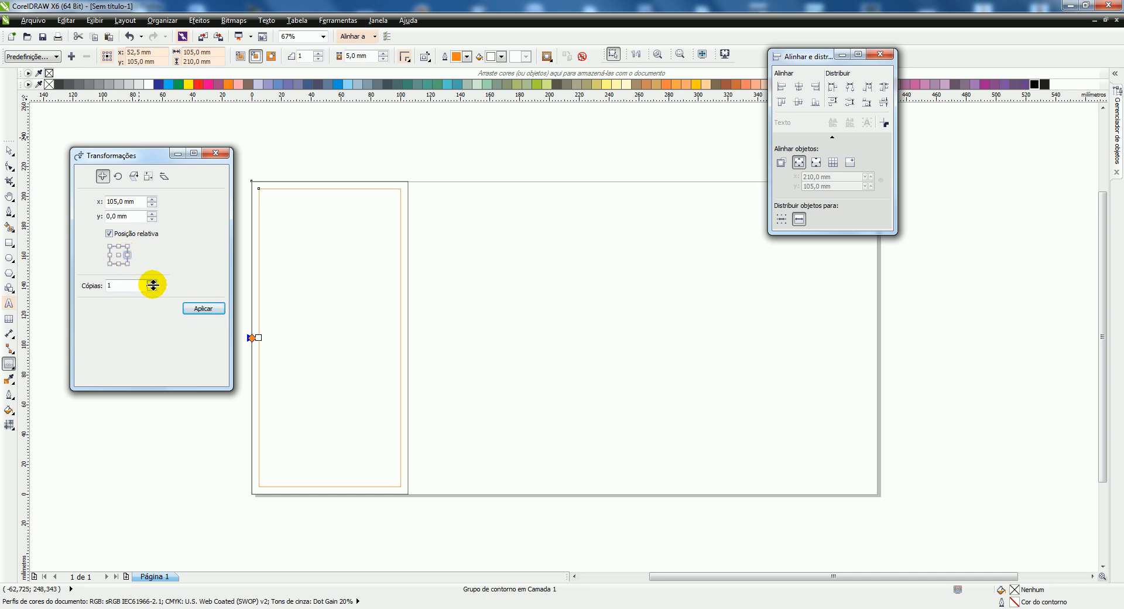
pyautogui.click(152, 282)
pyautogui.click(152, 282)
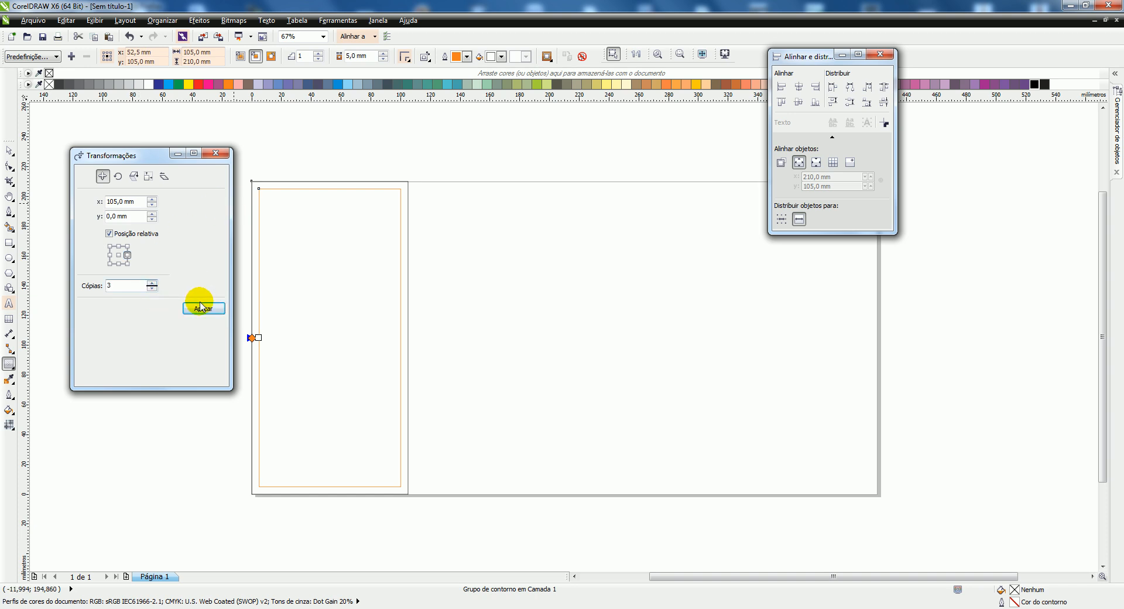
pyautogui.click(201, 306)
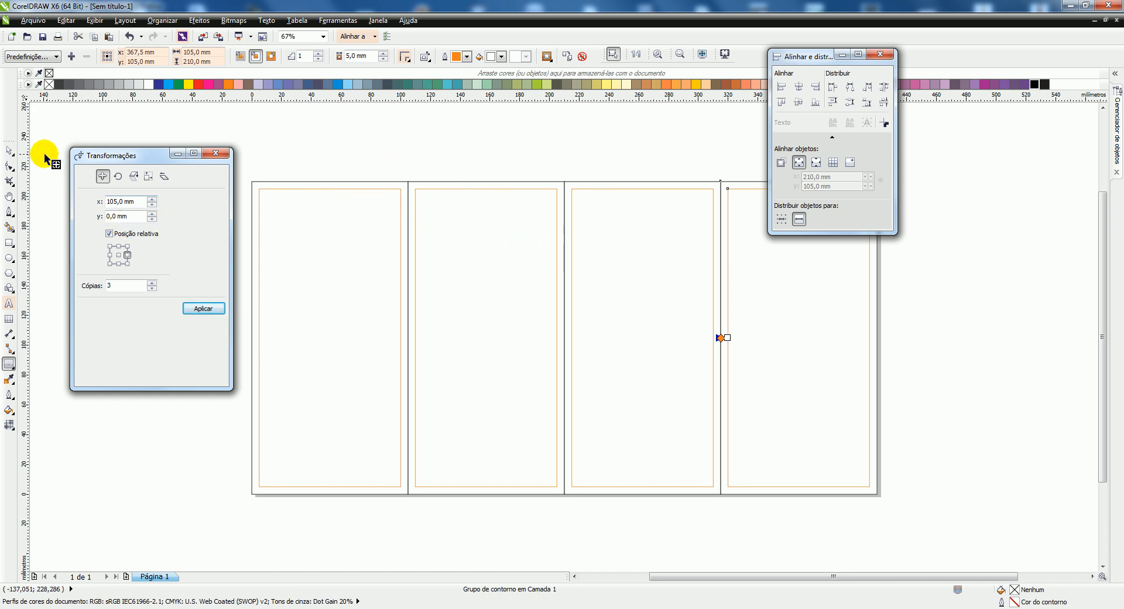
# Step: Select all objects and separate the contour groups so the panel outlines and margin rectangles become independent
pyautogui.click(10, 153)
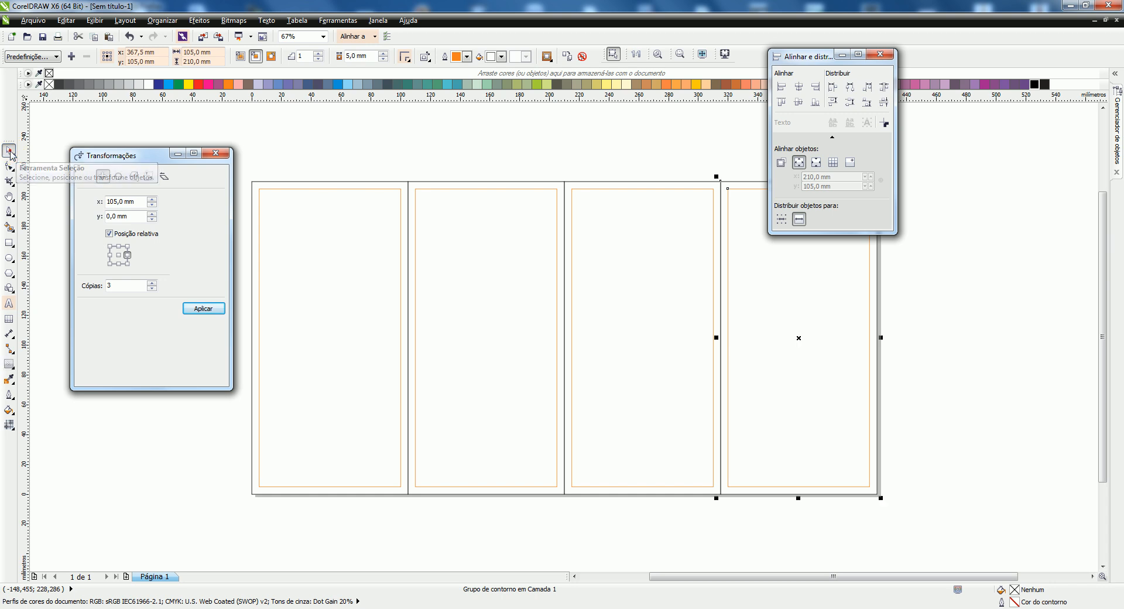
pyautogui.doubleClick(10, 154)
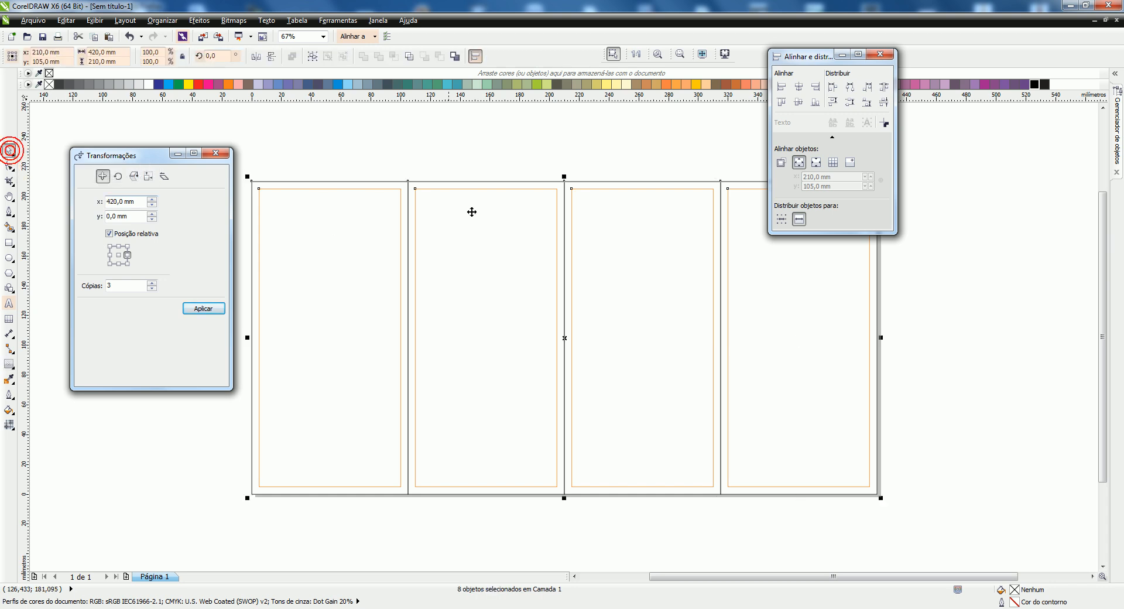
pyautogui.click(164, 21)
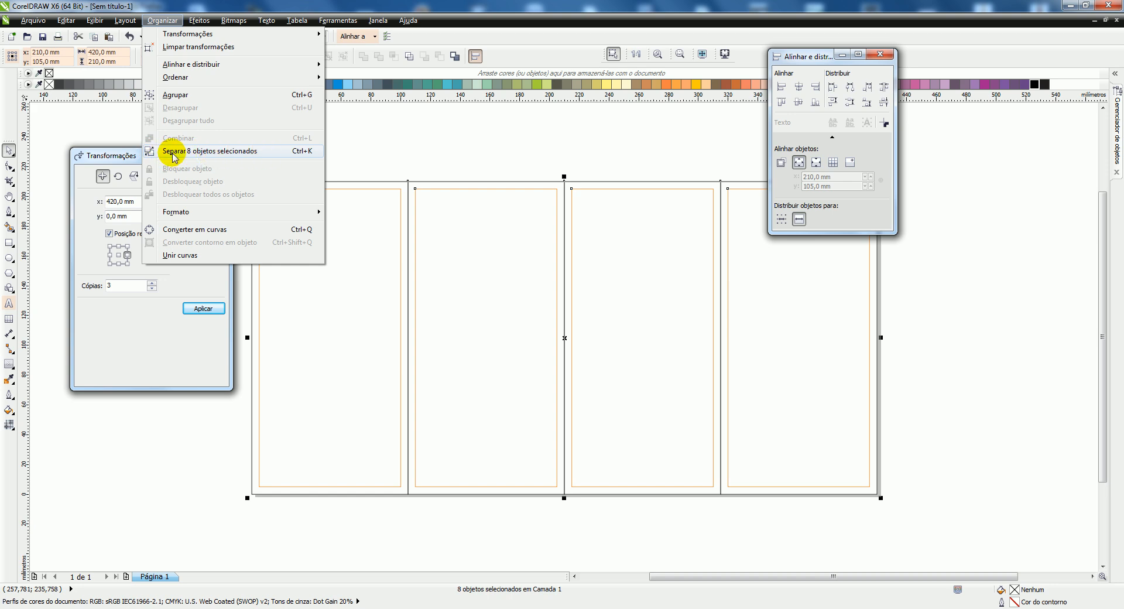
pyautogui.click(304, 158)
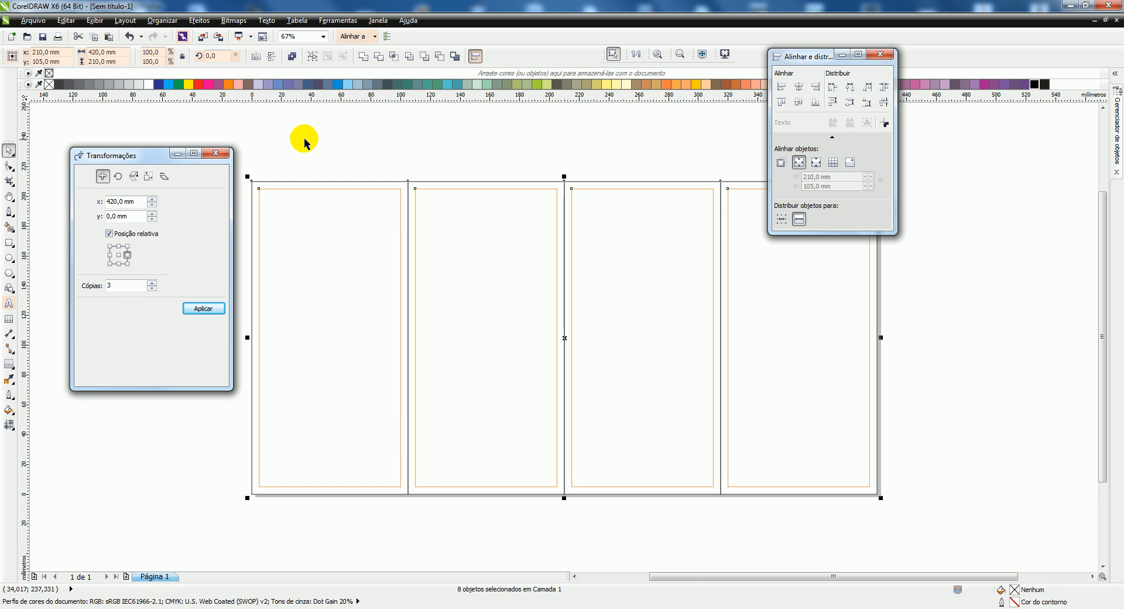
pyautogui.click(305, 143)
# Step: Colour the outlines of the four outer panel rectangles red
pyautogui.moveTo(807, 56); pyautogui.dragTo(965, 74)
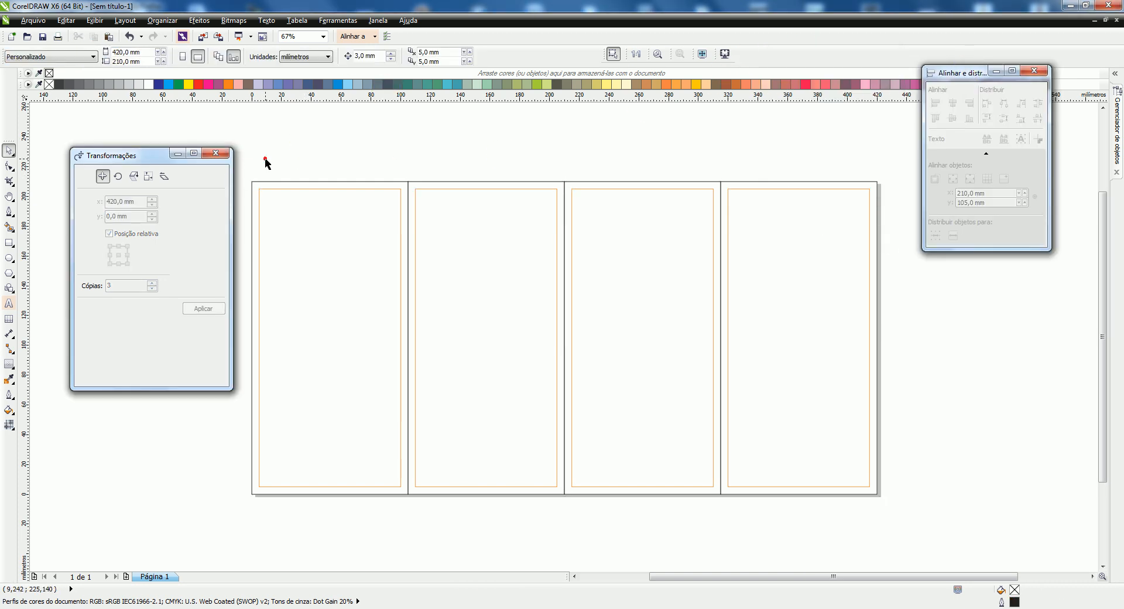
pyautogui.moveTo(405, 196); pyautogui.dragTo(895, 189)
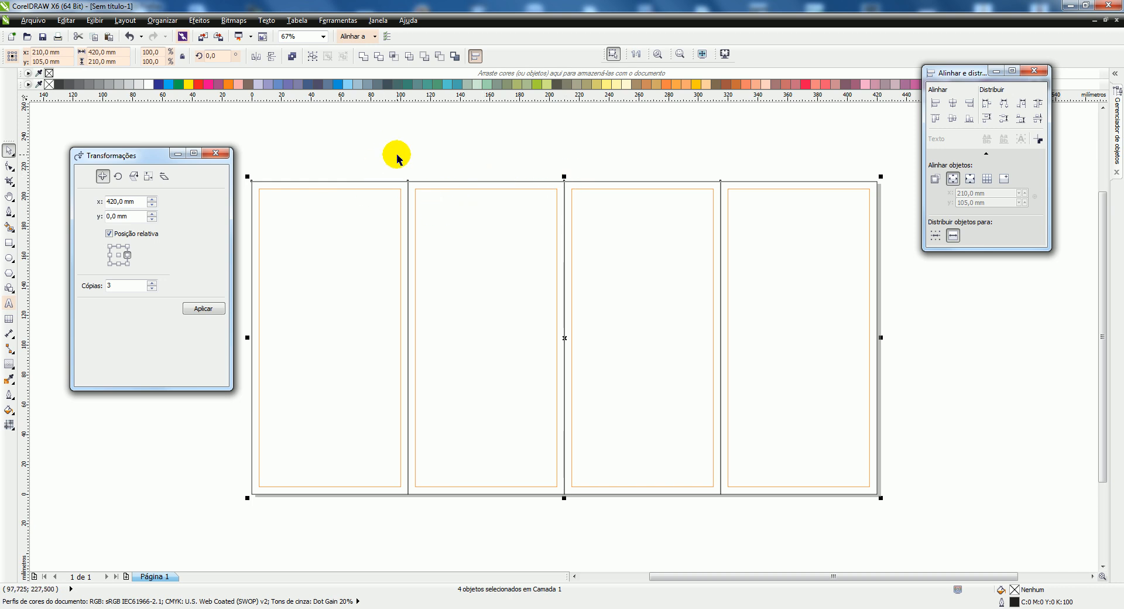
pyautogui.rightClick(199, 85)
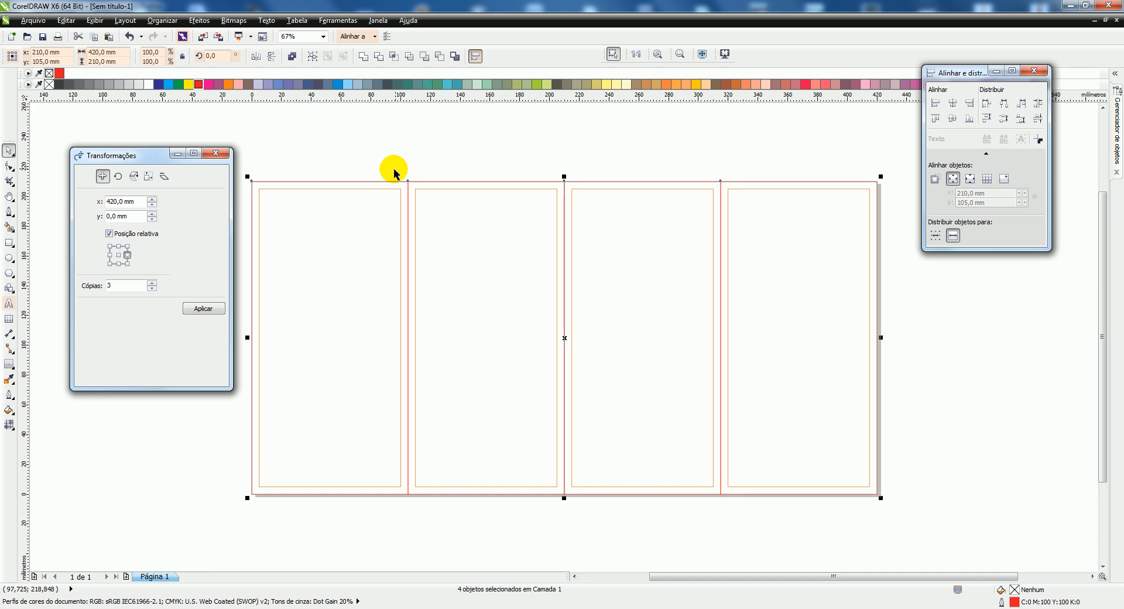
pyautogui.click(372, 155)
# Step: Select the four inner margin rectangles together and colour their outlines green
pyautogui.click(329, 216)
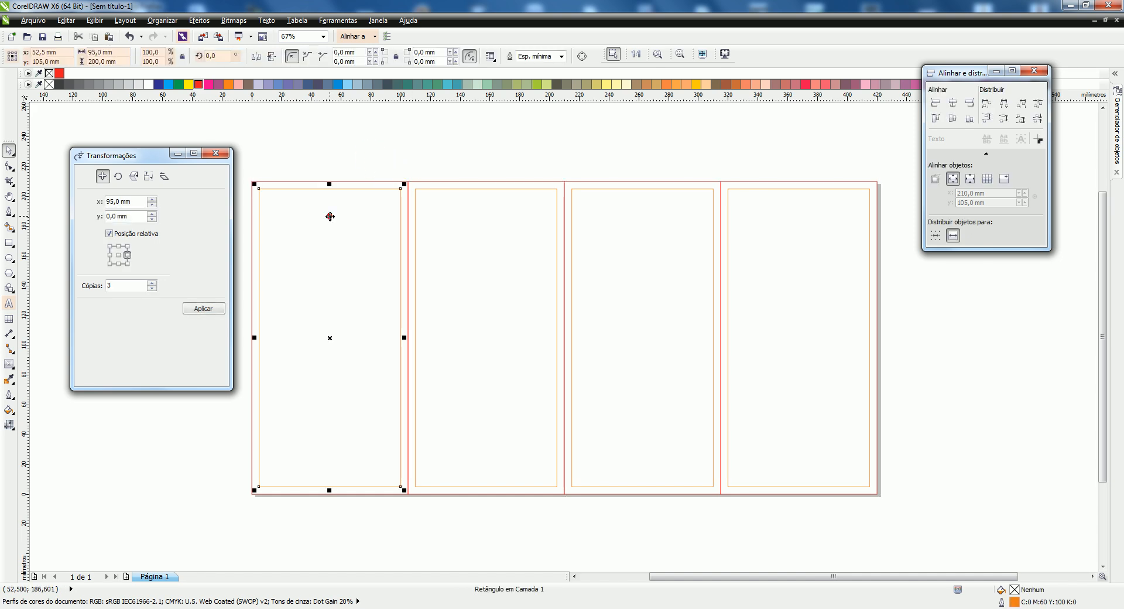
pyautogui.keyDown('shift'); pyautogui.click(489, 222); pyautogui.keyUp('shift')
pyautogui.keyDown('shift'); pyautogui.click(627, 210); pyautogui.keyUp('shift')
pyautogui.keyDown('shift'); pyautogui.click(804, 222); pyautogui.keyUp('shift')
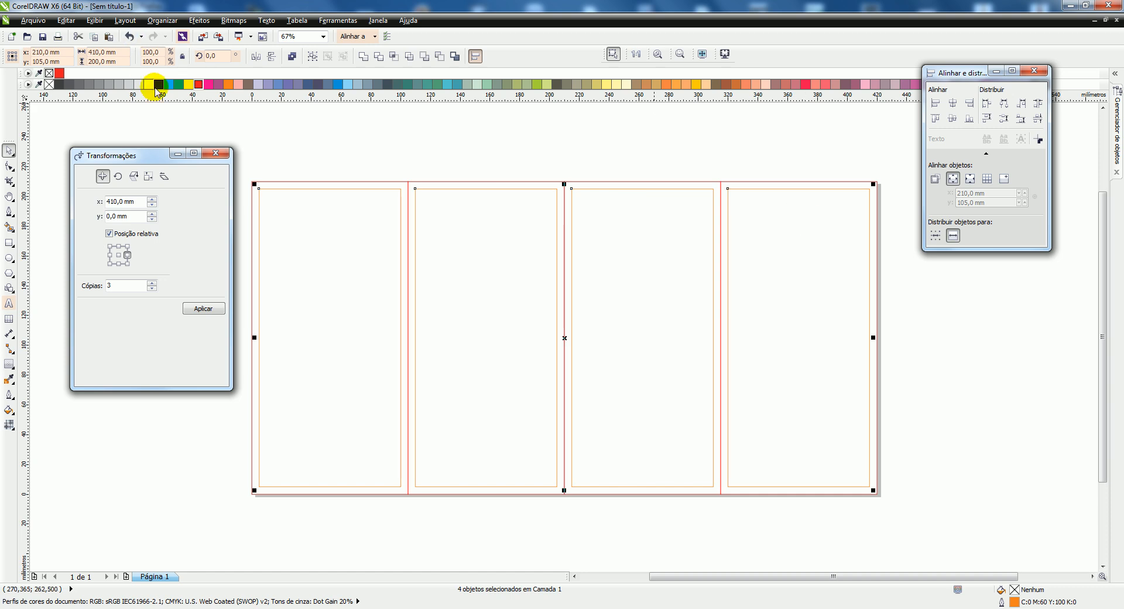
pyautogui.rightClick(179, 86)
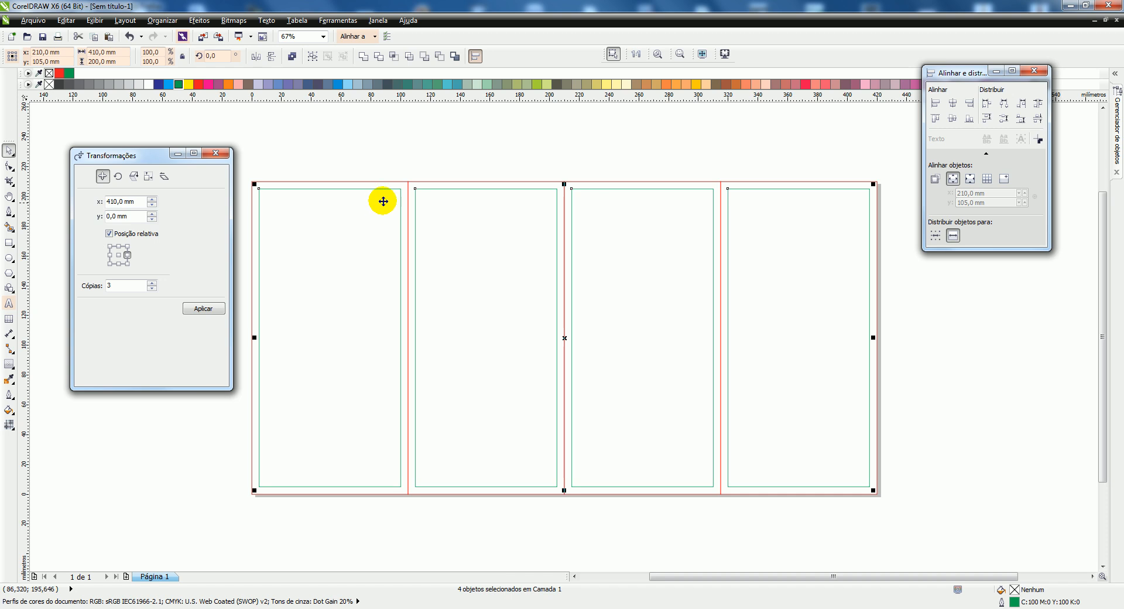
pyautogui.click(376, 155)
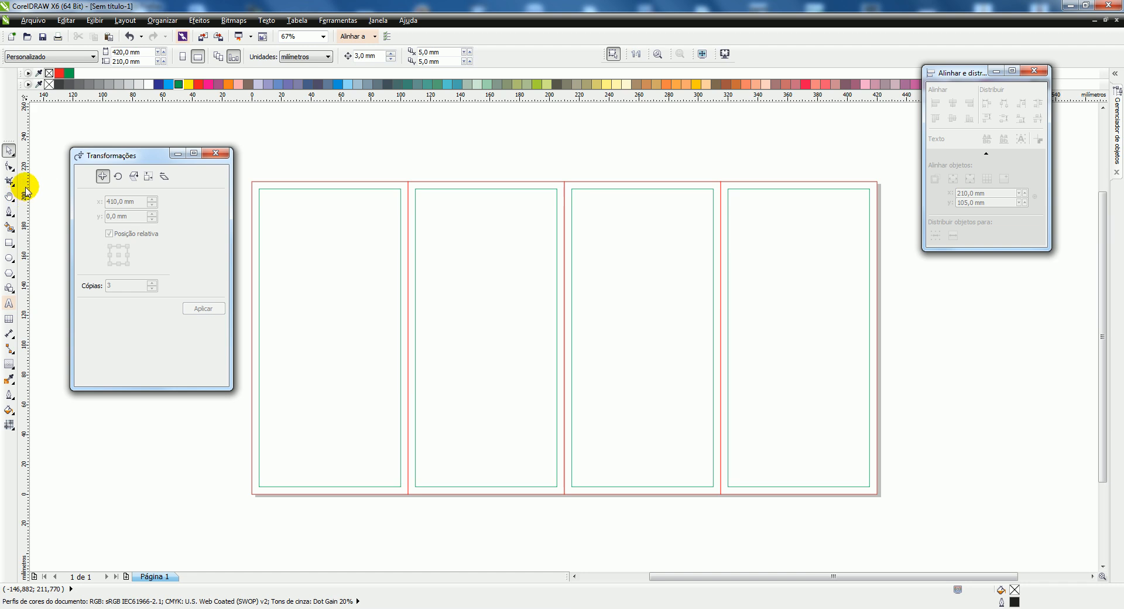
# Step: Add vertical guidelines at the left page edge and, as 4 copies, every 105 mm, plus a horizontal guideline along the top edge
pyautogui.moveTo(25, 187); pyautogui.dragTo(197, 188)
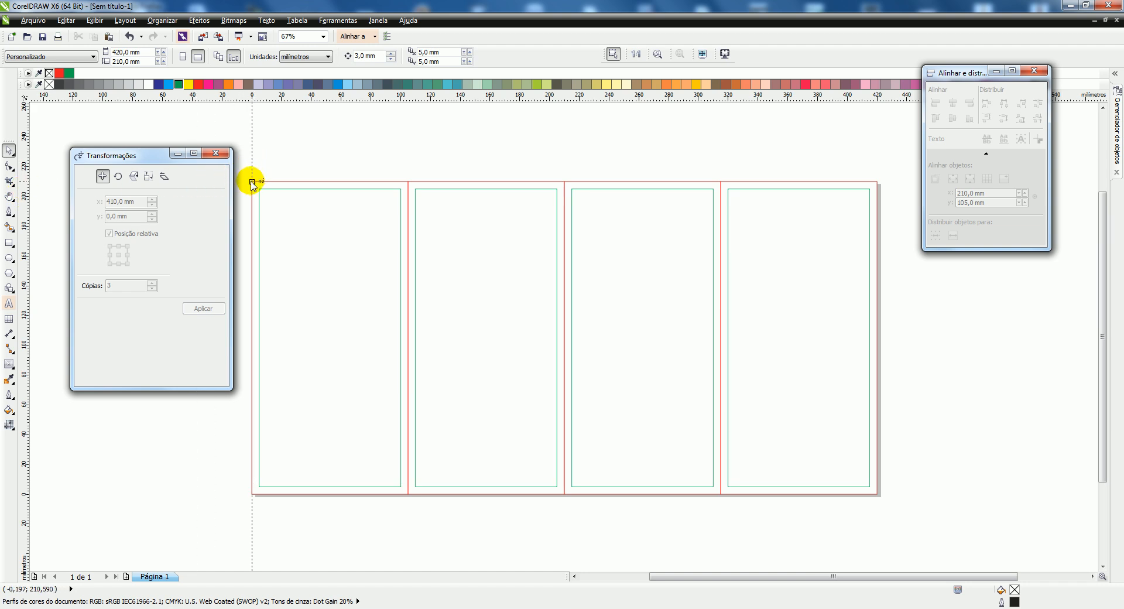
pyautogui.click(252, 184)
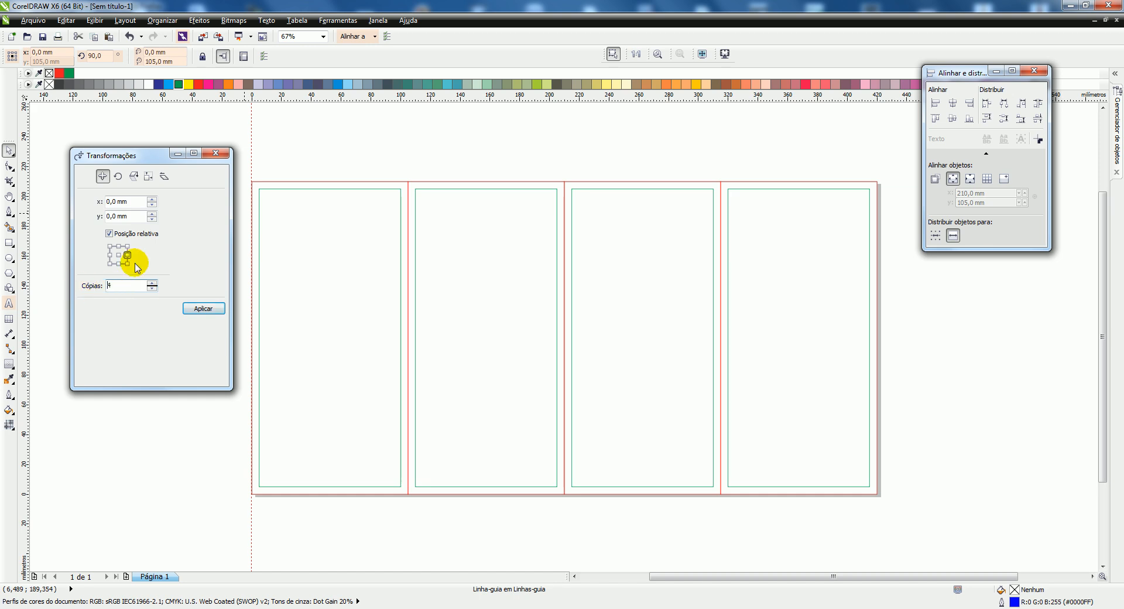
pyautogui.click(132, 202)
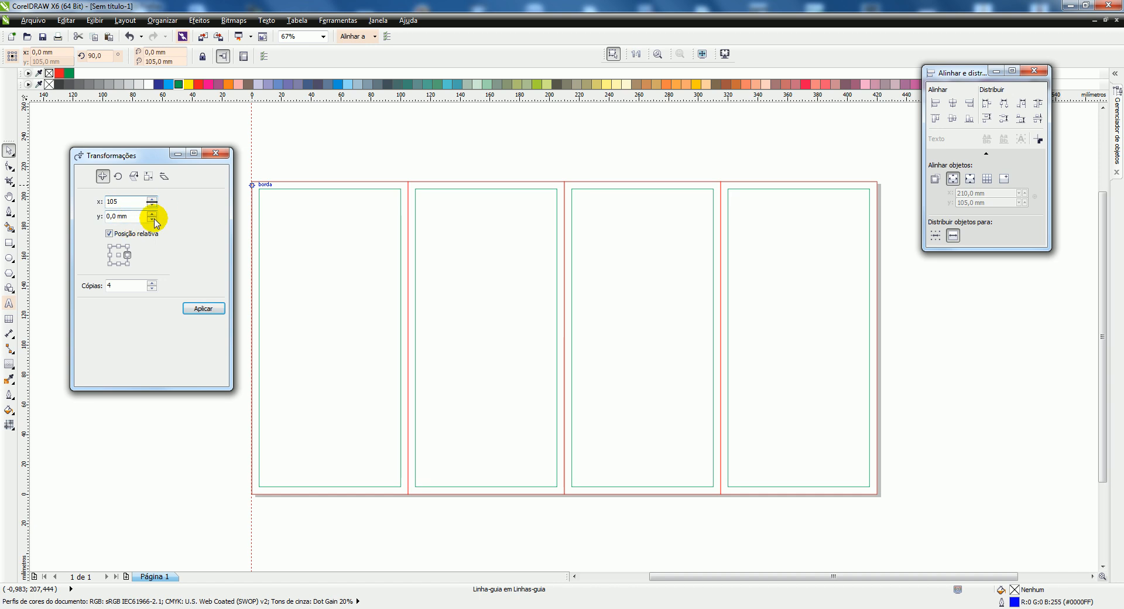
pyautogui.click(208, 314)
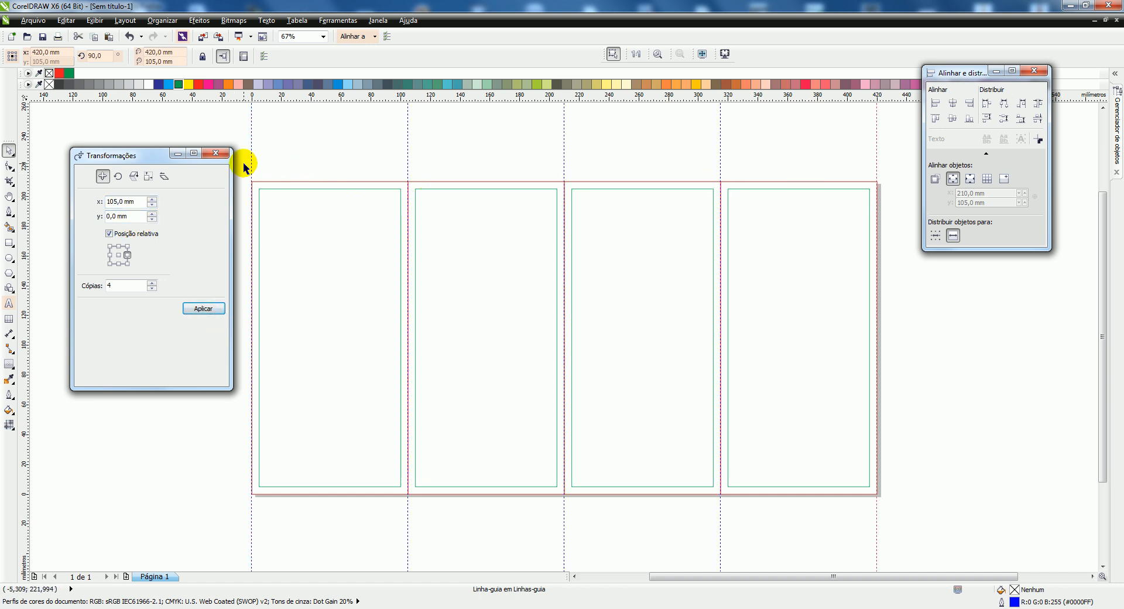
pyautogui.moveTo(249, 98); pyautogui.dragTo(251, 182)
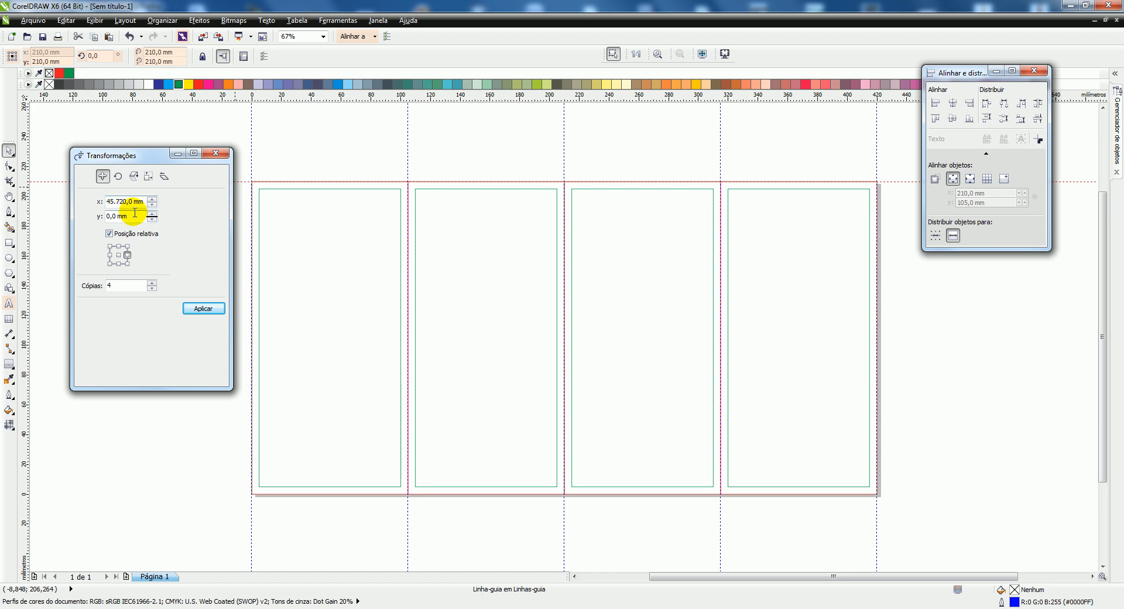
# Step: Try to copy the horizontal guideline once with a relative x offset of -210 mm and a y offset of 0 mm
pyautogui.click(119, 264)
pyautogui.click(152, 289)
pyautogui.click(152, 289)
pyautogui.click(152, 288)
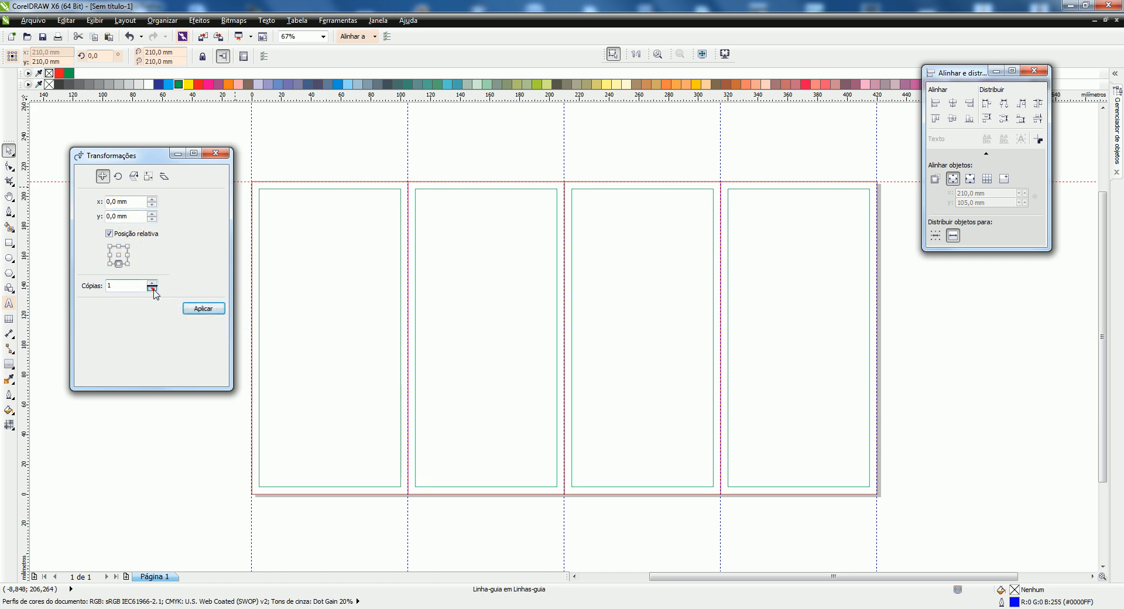
pyautogui.click(136, 202)
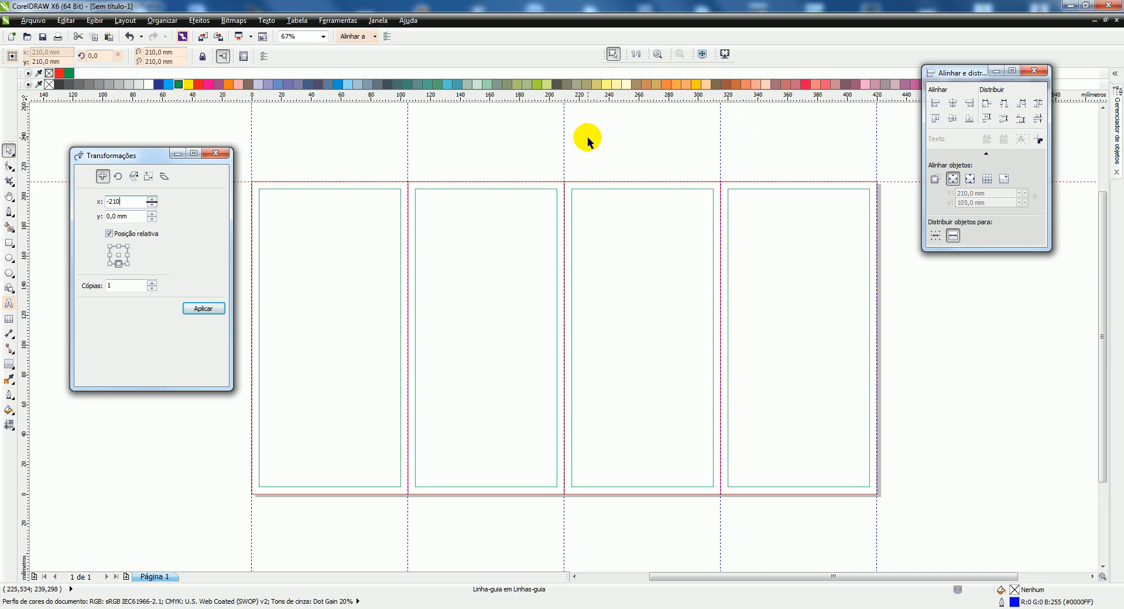
pyautogui.click(203, 307)
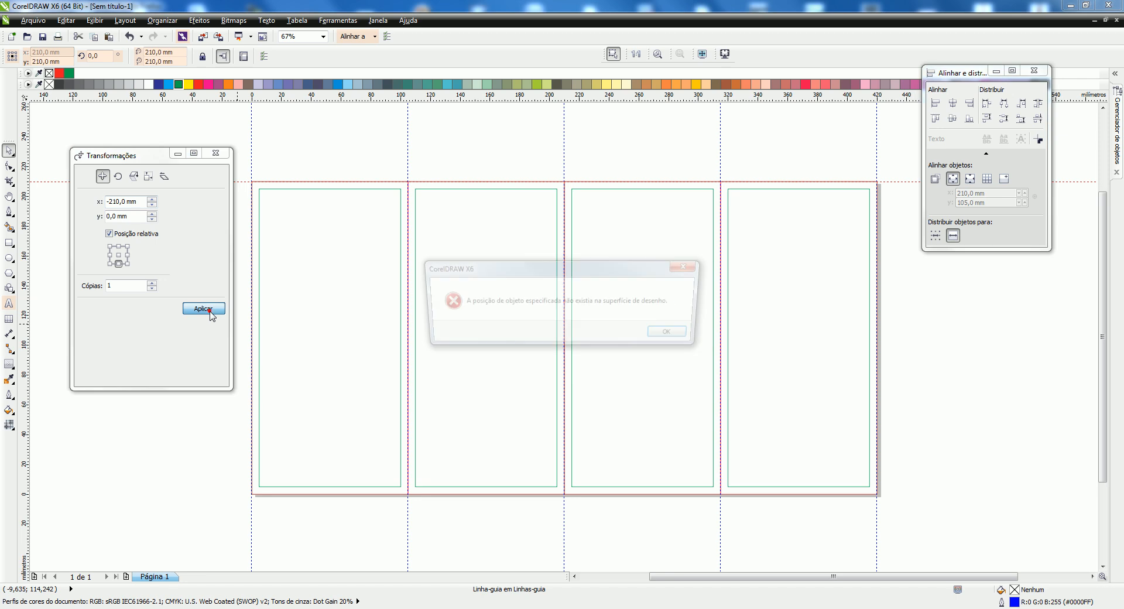
pyautogui.click(688, 265)
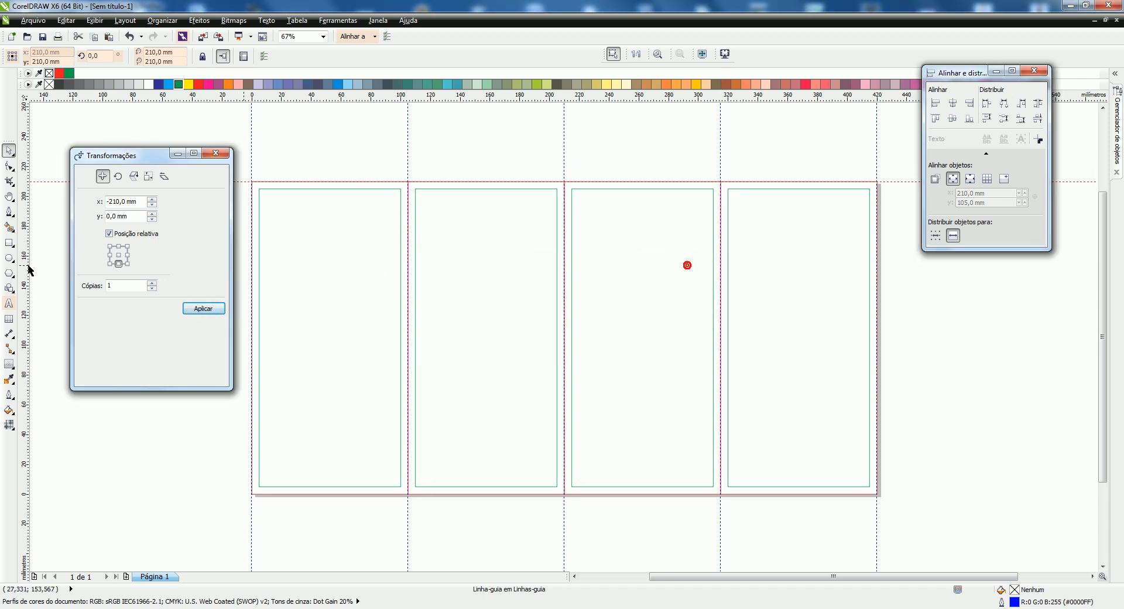
pyautogui.click(202, 309)
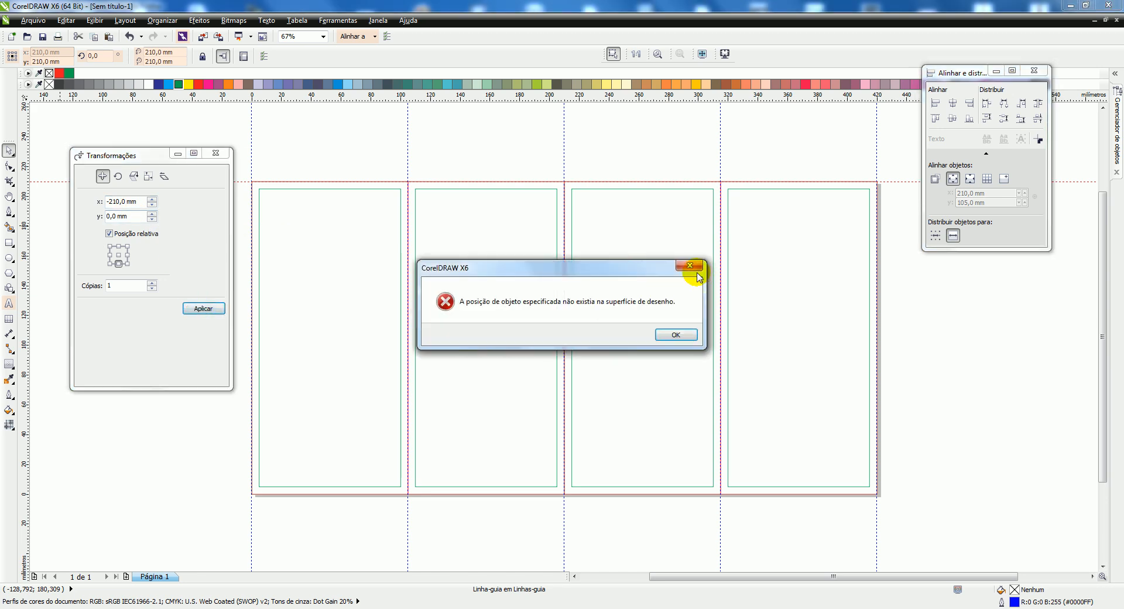
pyautogui.click(696, 266)
# Step: Reselect the horizontal guideline on the page's top edge and move it down to the 192.5 mm vertical position
pyautogui.click(251, 158)
pyautogui.click(291, 159)
pyautogui.click(243, 180)
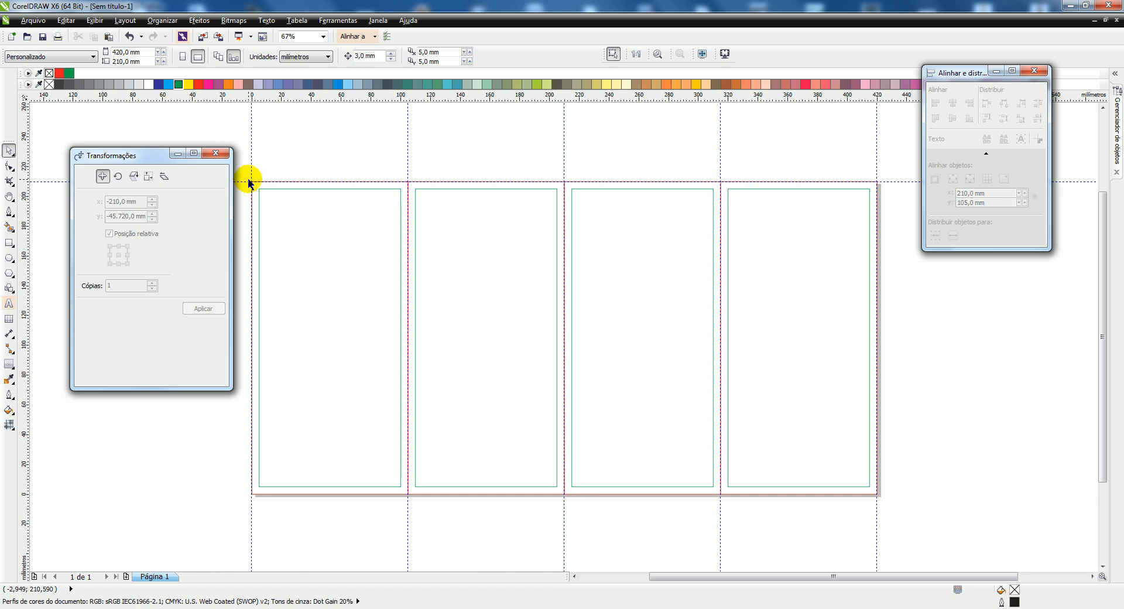
pyautogui.click(244, 181)
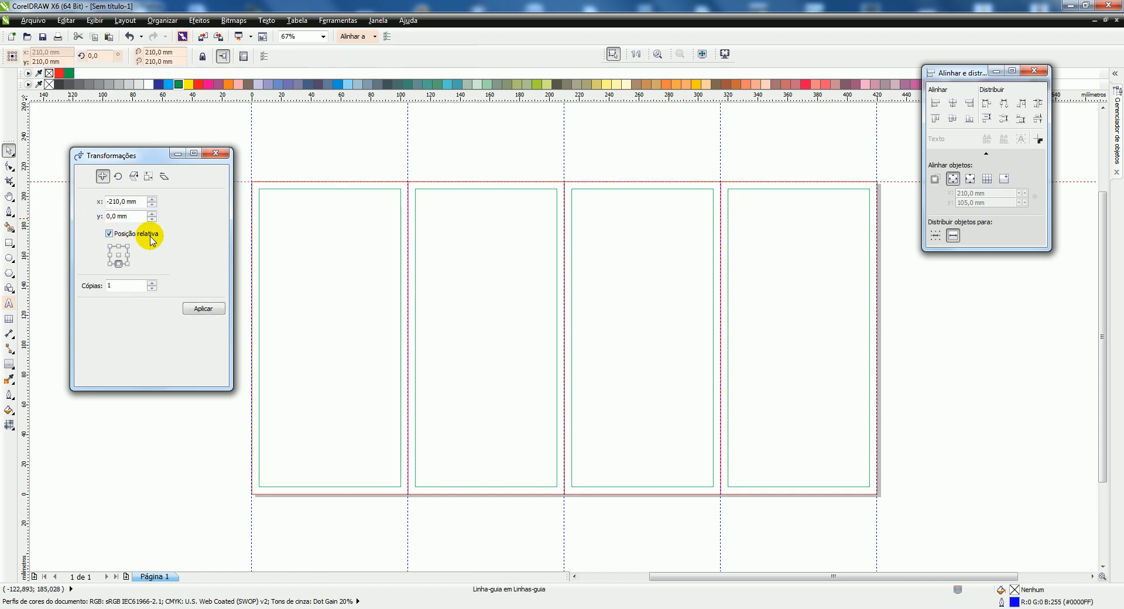
pyautogui.doubleClick(137, 201)
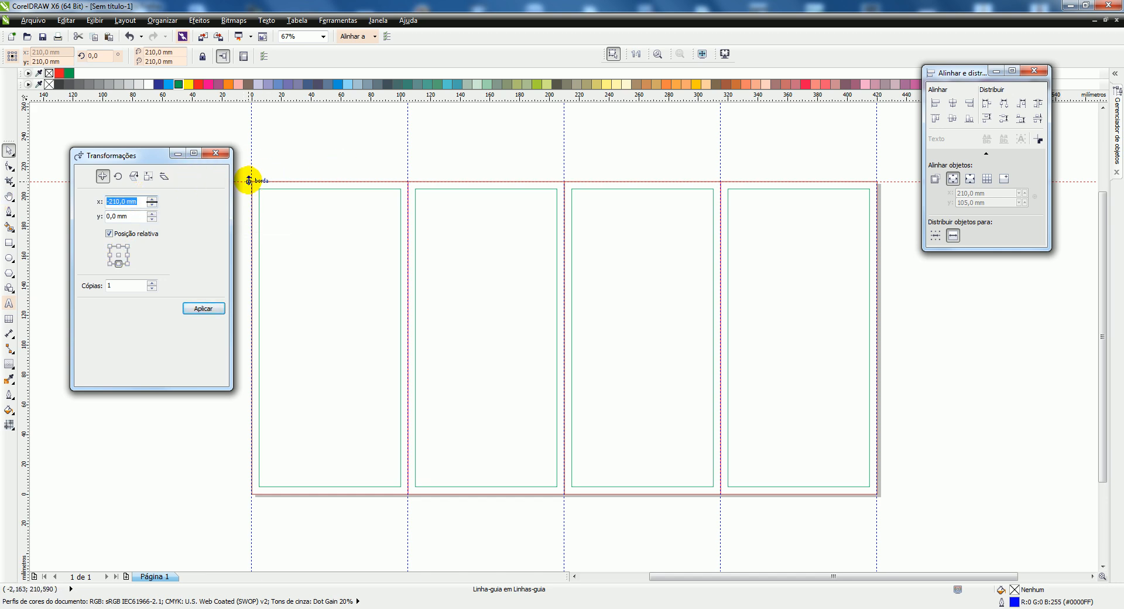
pyautogui.moveTo(248, 181); pyautogui.dragTo(250, 207)
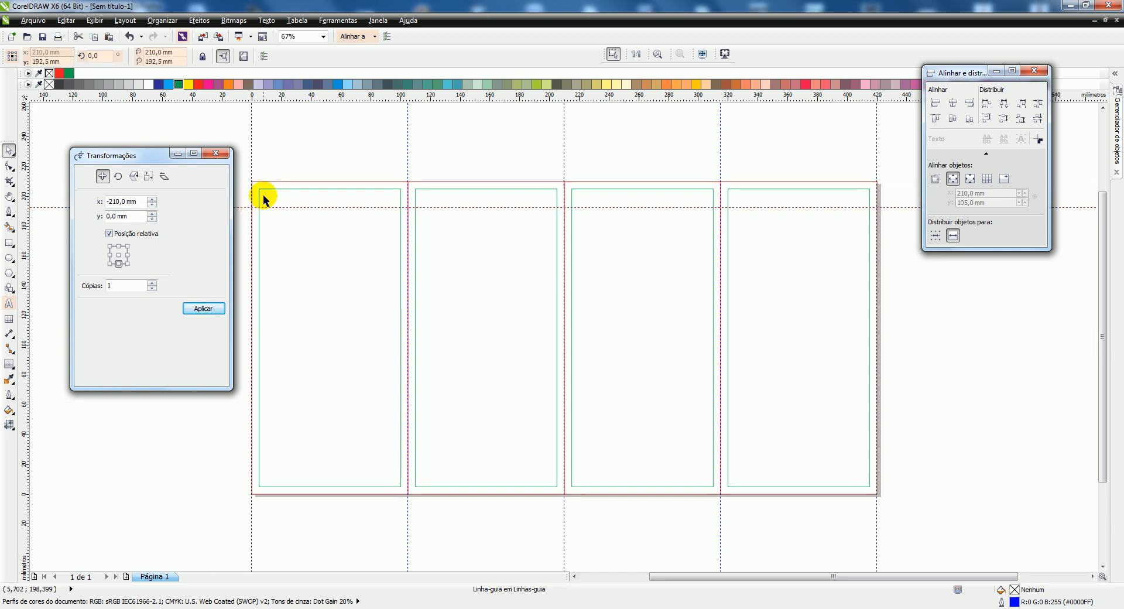
# Step: Undo the last guideline move and set the relative x offset to 0 mm, with the bottom-centre reference point
pyautogui.hotkey('ctrl', 'z')
pyautogui.moveTo(139, 204); pyautogui.dragTo(72, 204)
pyautogui.write('0')
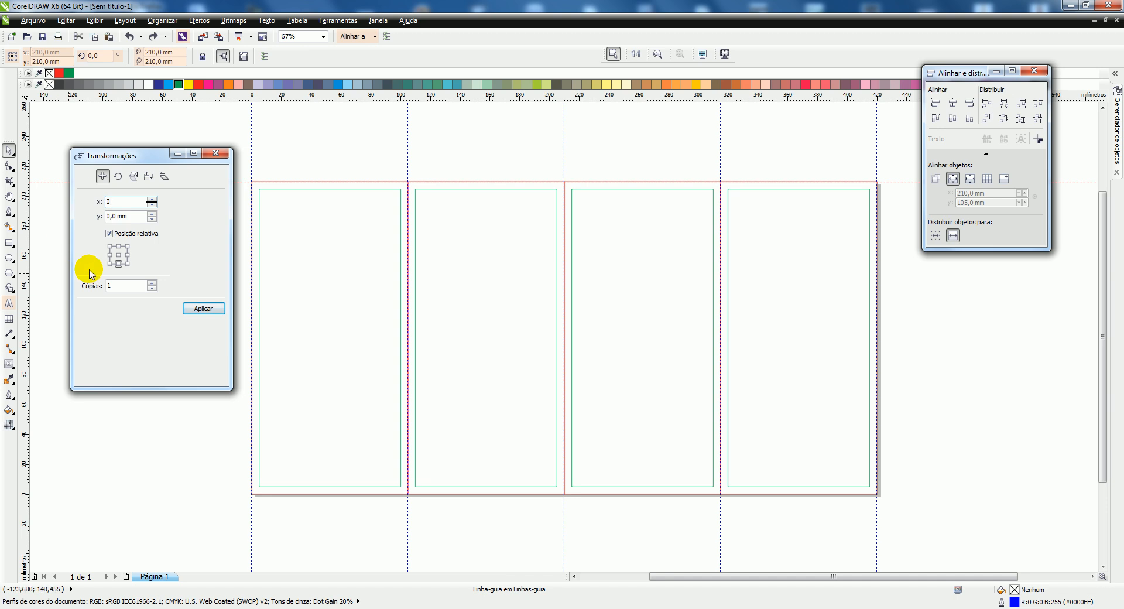
pyautogui.click(118, 255)
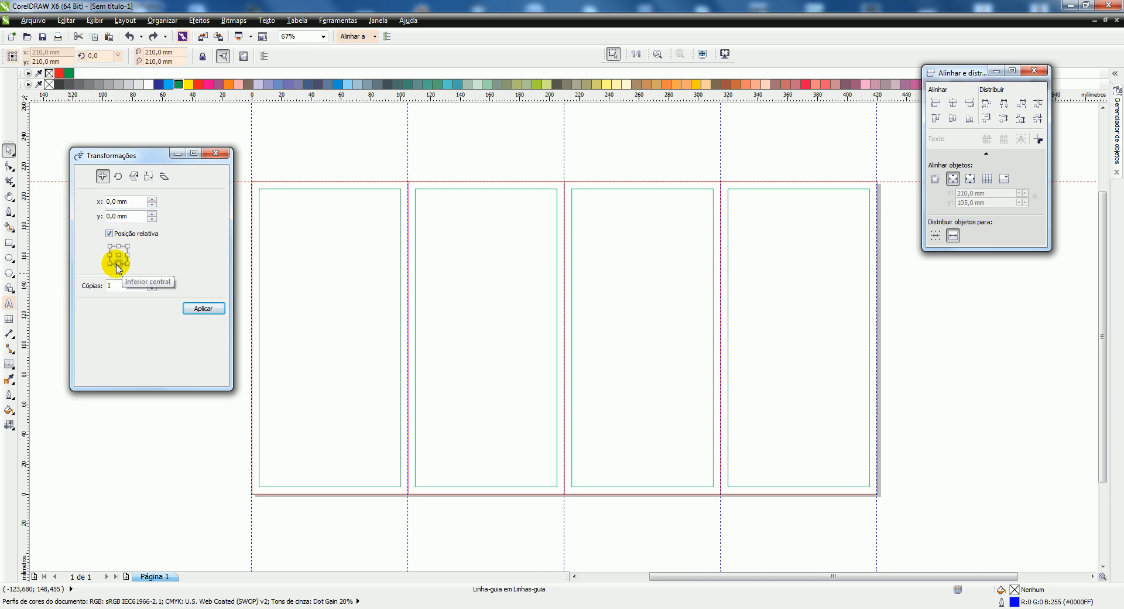
pyautogui.click(118, 264)
# Step: Try to copy the horizontal guideline once with a relative y offset of 210 mm, and undo the copy
pyautogui.moveTo(108, 216); pyautogui.dragTo(140, 216)
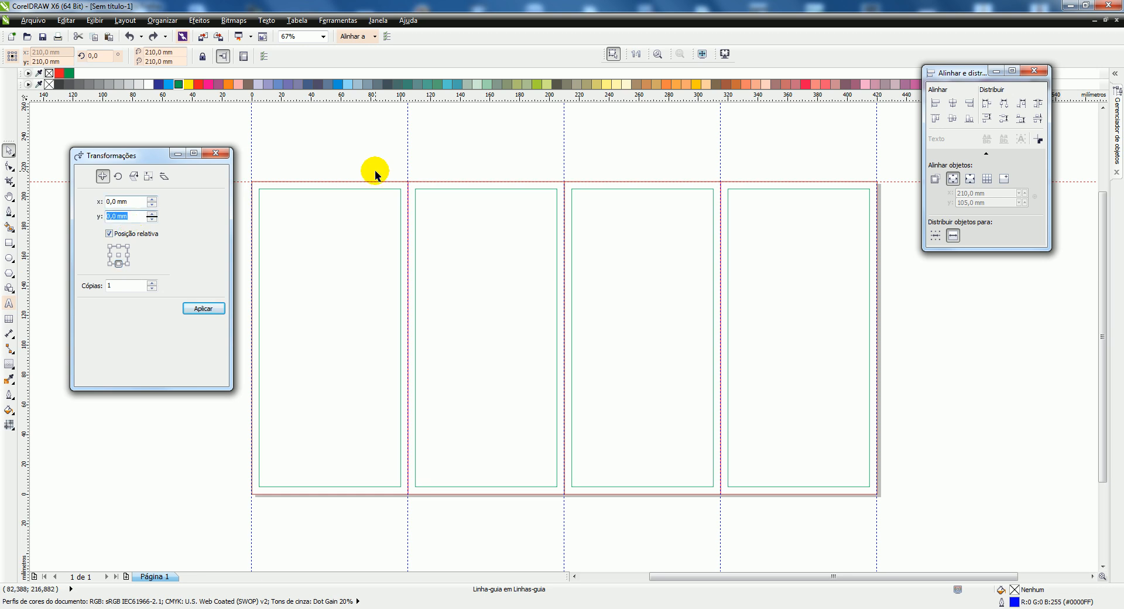
pyautogui.write('21')
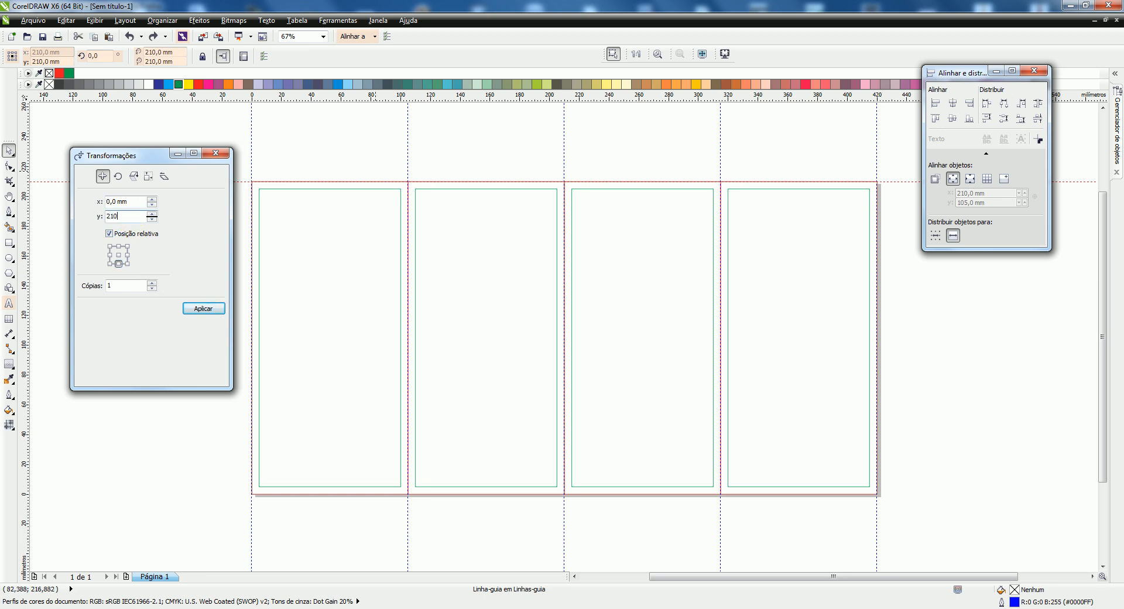
pyautogui.click(212, 309)
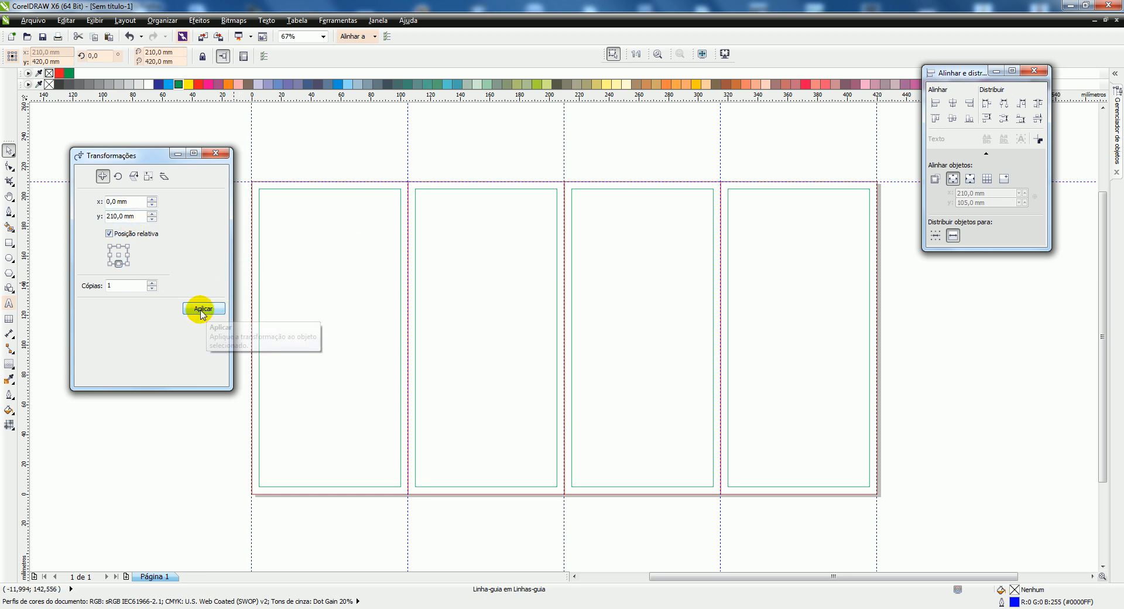
pyautogui.hotkey('ctrl', 'z')
# Step: Copy the top-edge guideline once with a relative y offset of -210 mm and deselect it
pyautogui.click(106, 217)
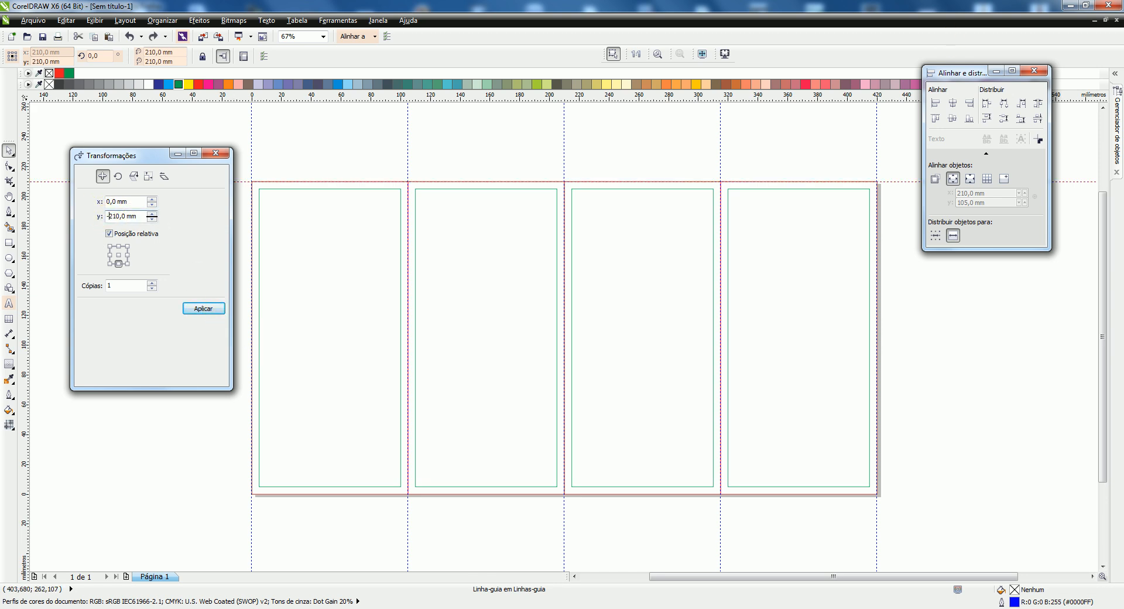
pyautogui.click(209, 305)
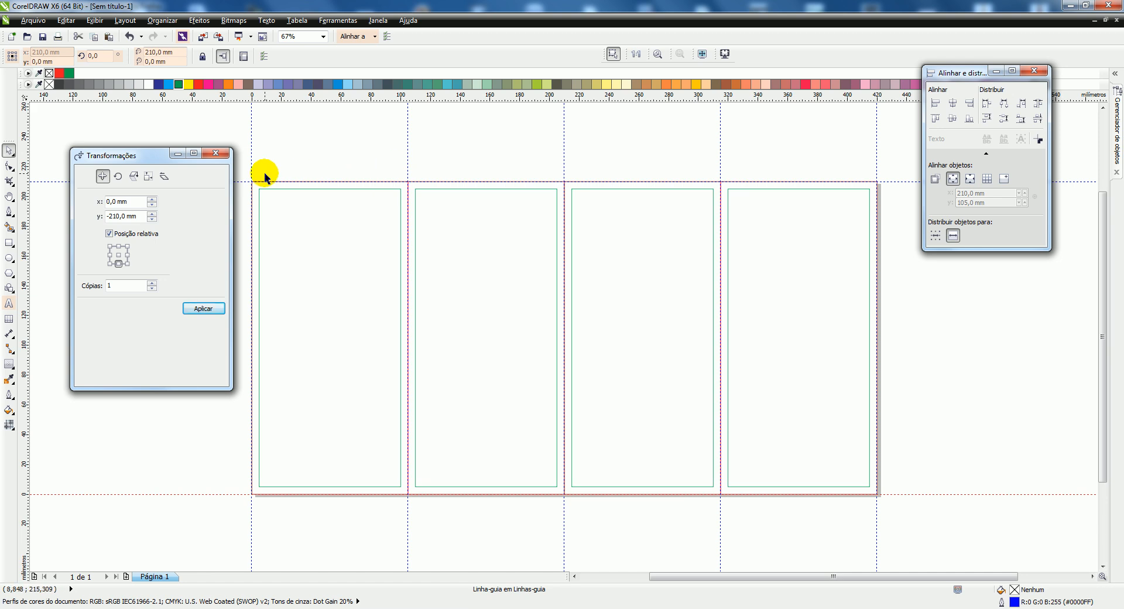
pyautogui.click(445, 142)
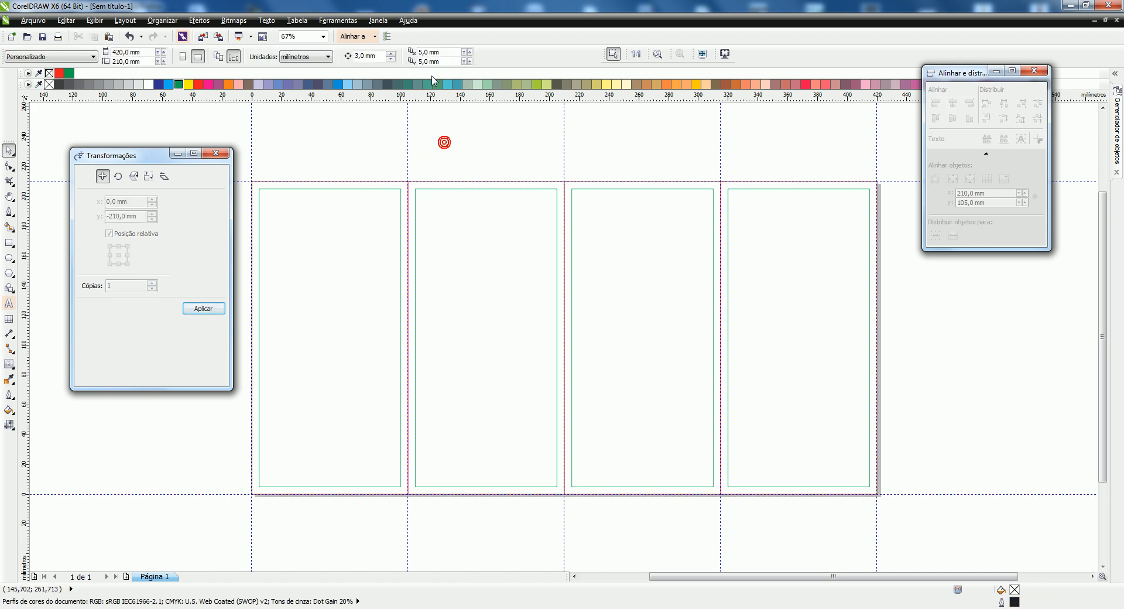
# Step: Select the vertical guideline at 105 mm and try to clear its y offset
pyautogui.click(406, 171)
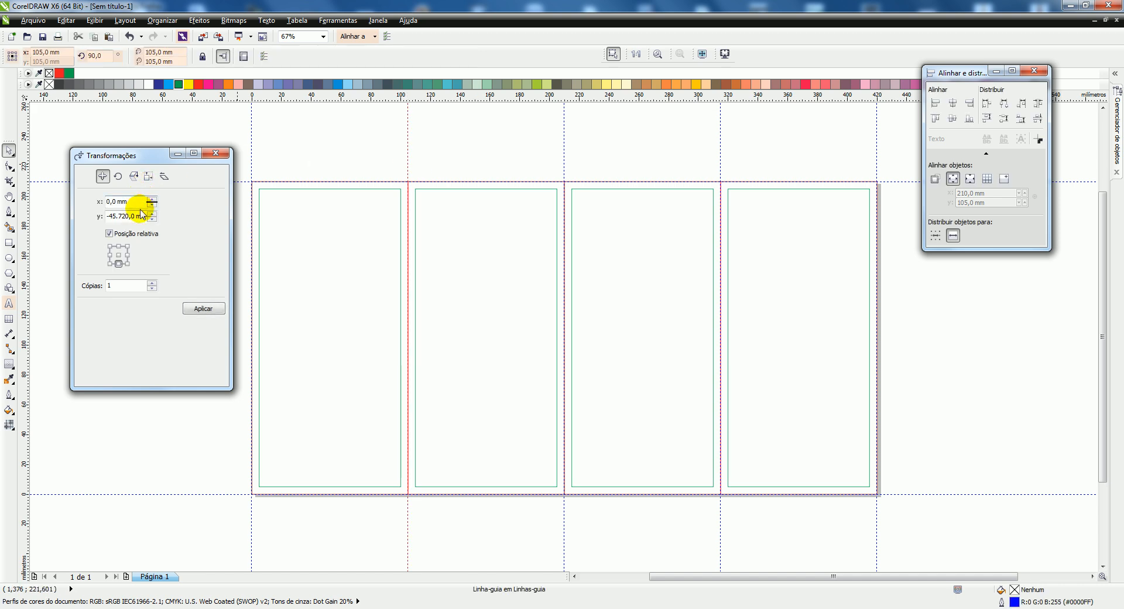
pyautogui.click(109, 217)
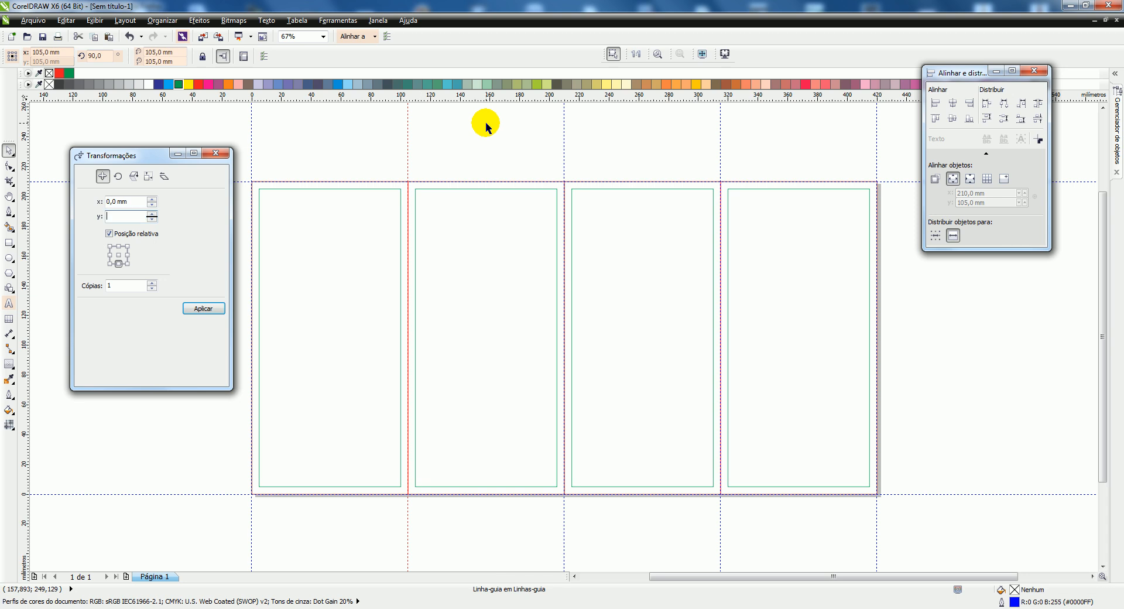
pyautogui.click(132, 201)
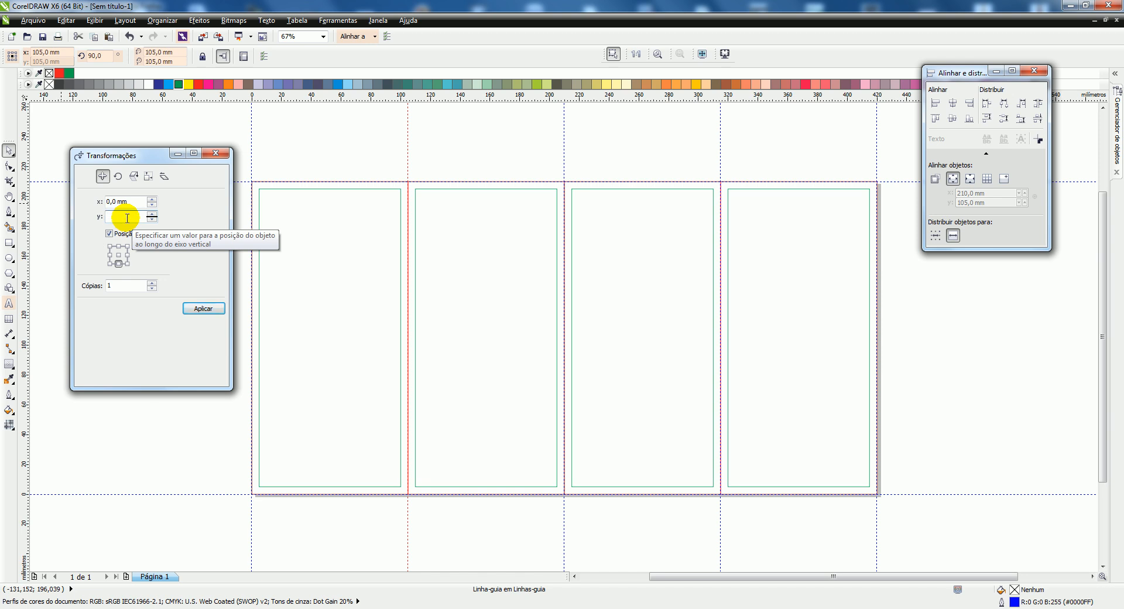
pyautogui.click(334, 163)
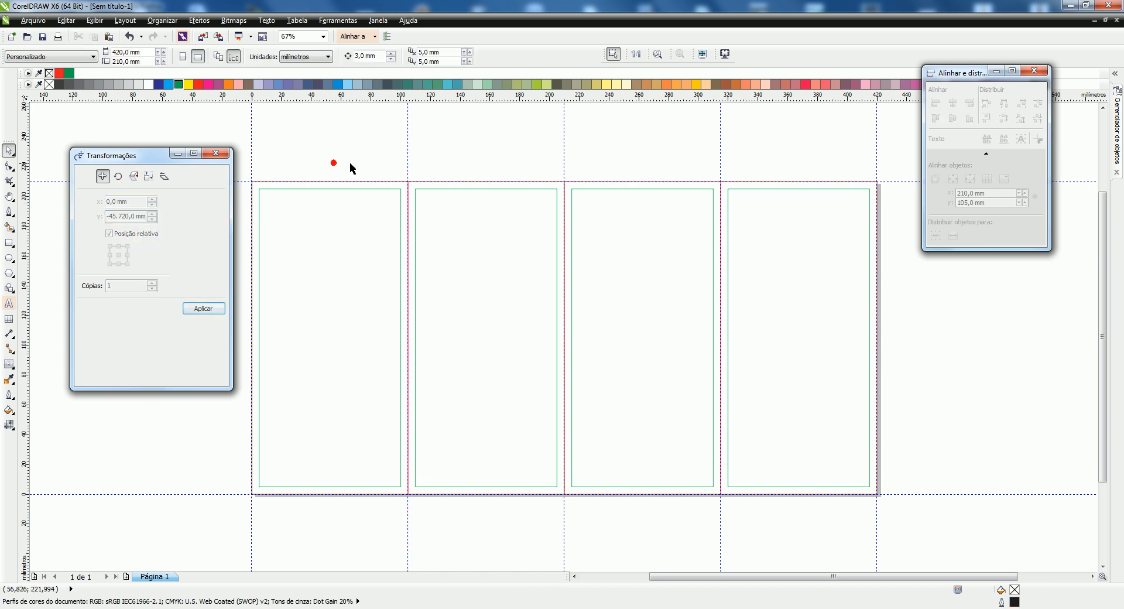
# Step: Try to copy the 105 mm vertical guideline once with a relative x offset of -5 mm
pyautogui.click(408, 168)
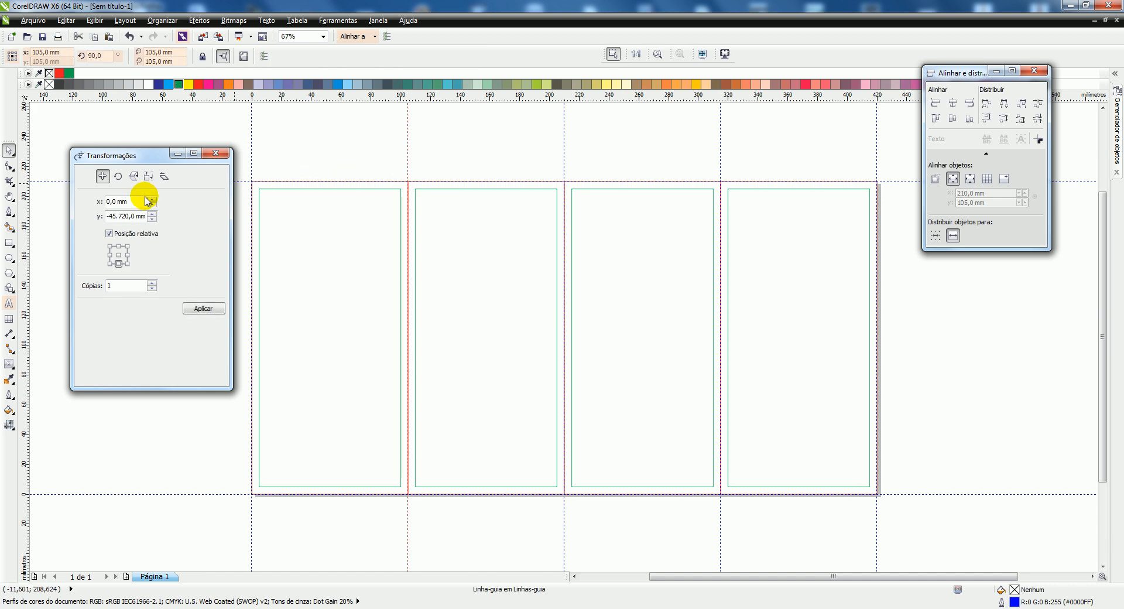
pyautogui.click(110, 203)
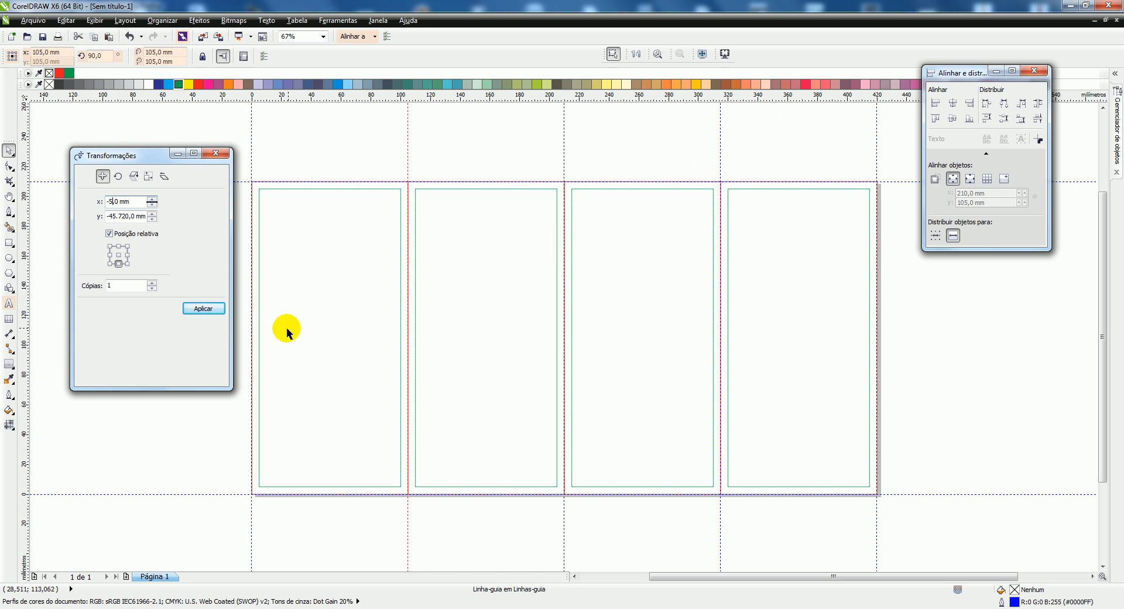
pyautogui.click(203, 308)
pyautogui.click(689, 264)
pyautogui.click(301, 152)
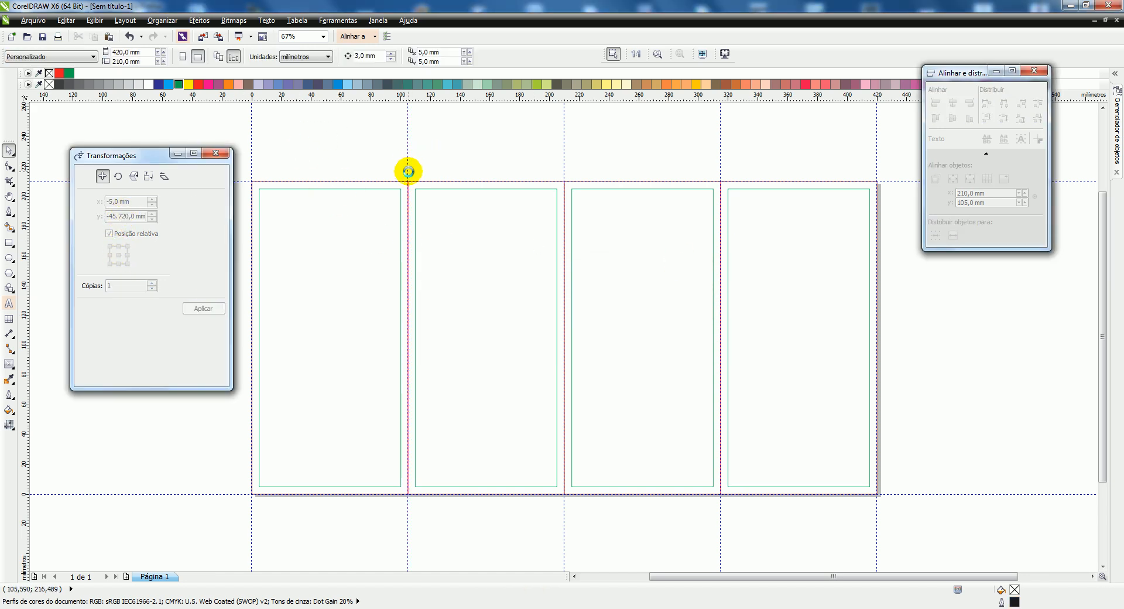
# Step: Reselect the 105 mm vertical guideline and try once more to apply the -5 mm copy
pyautogui.click(408, 171)
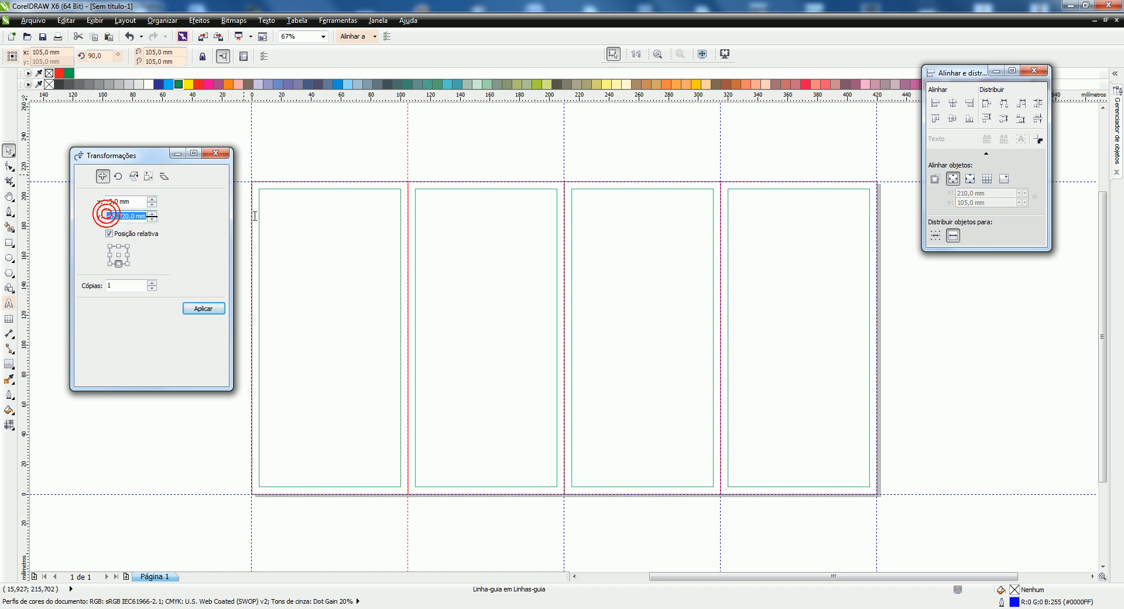
pyautogui.press('Return')
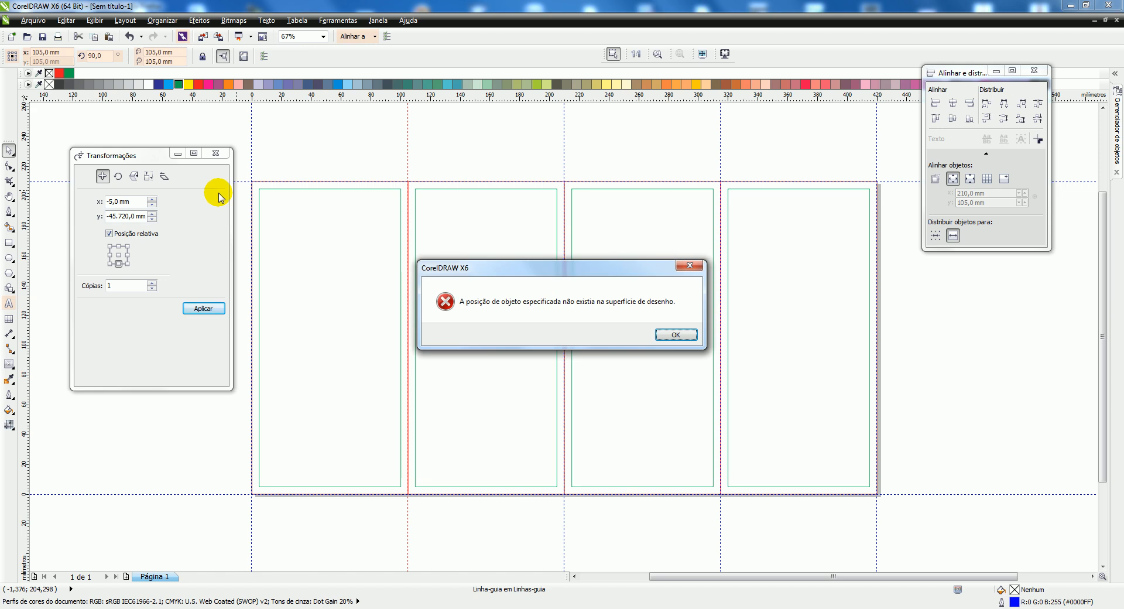
pyautogui.click(685, 269)
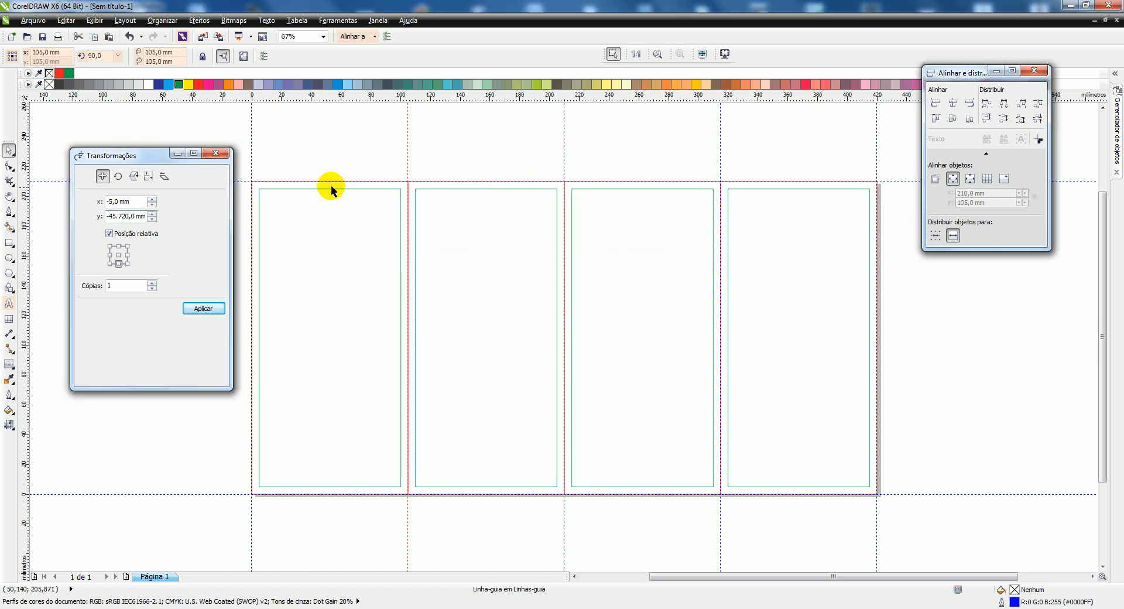
pyautogui.click(475, 161)
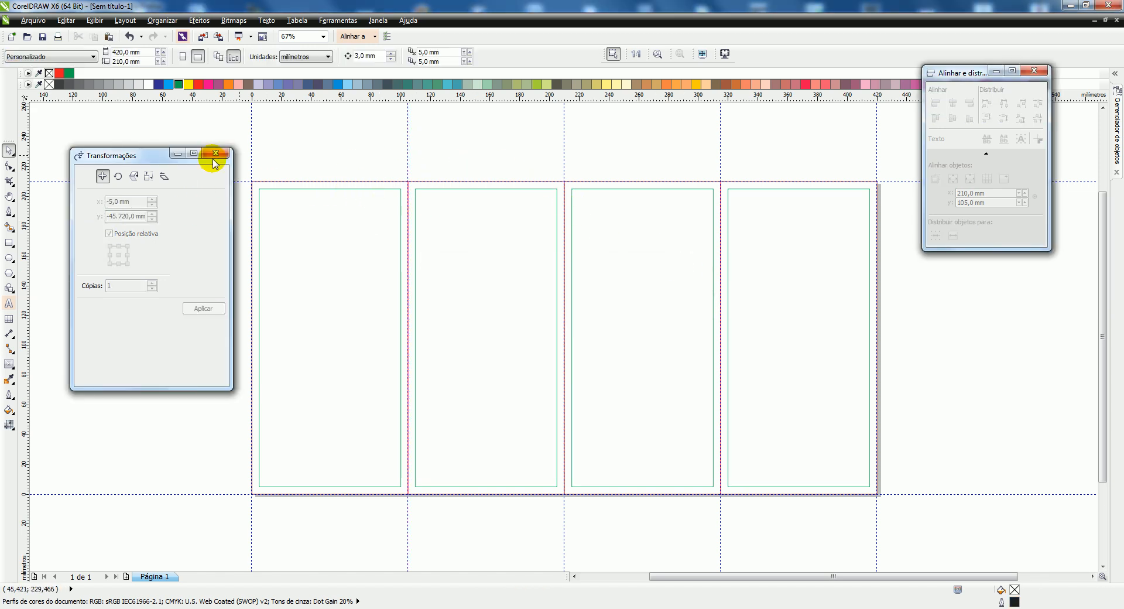
pyautogui.click(427, 150)
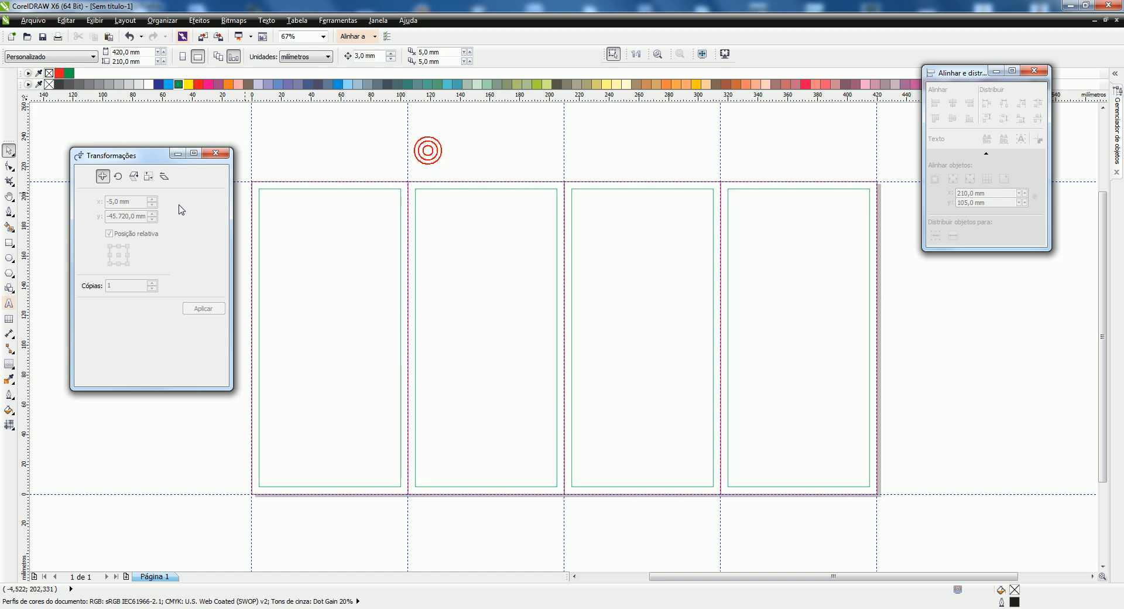
# Step: Close the transformation settings and reopen them for position
pyautogui.click(215, 153)
pyautogui.click(157, 22)
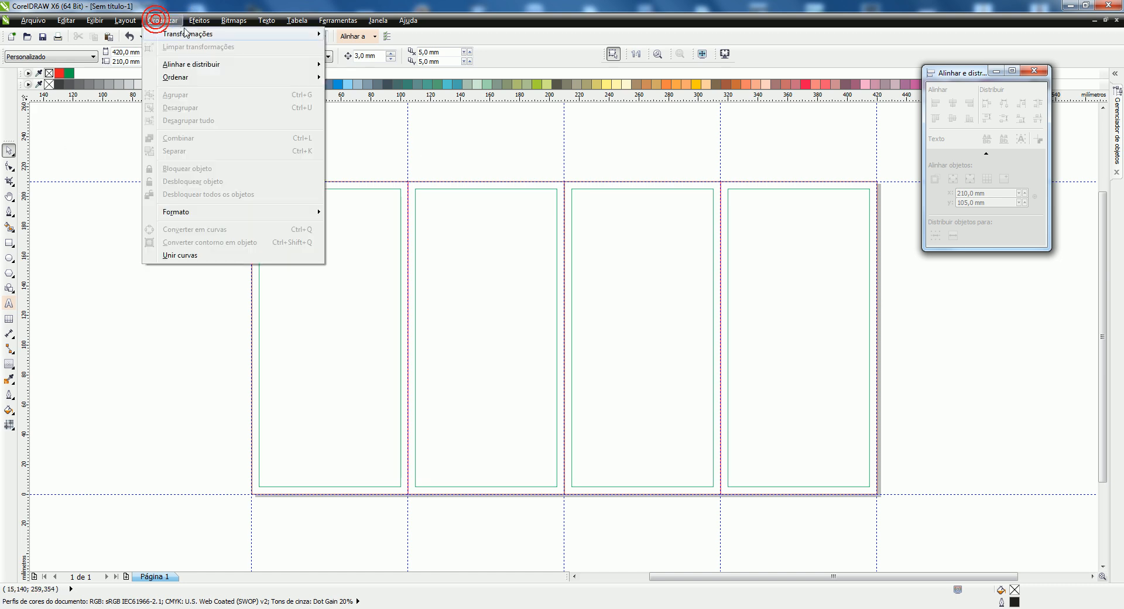
pyautogui.moveTo(193, 33)
pyautogui.click(351, 34)
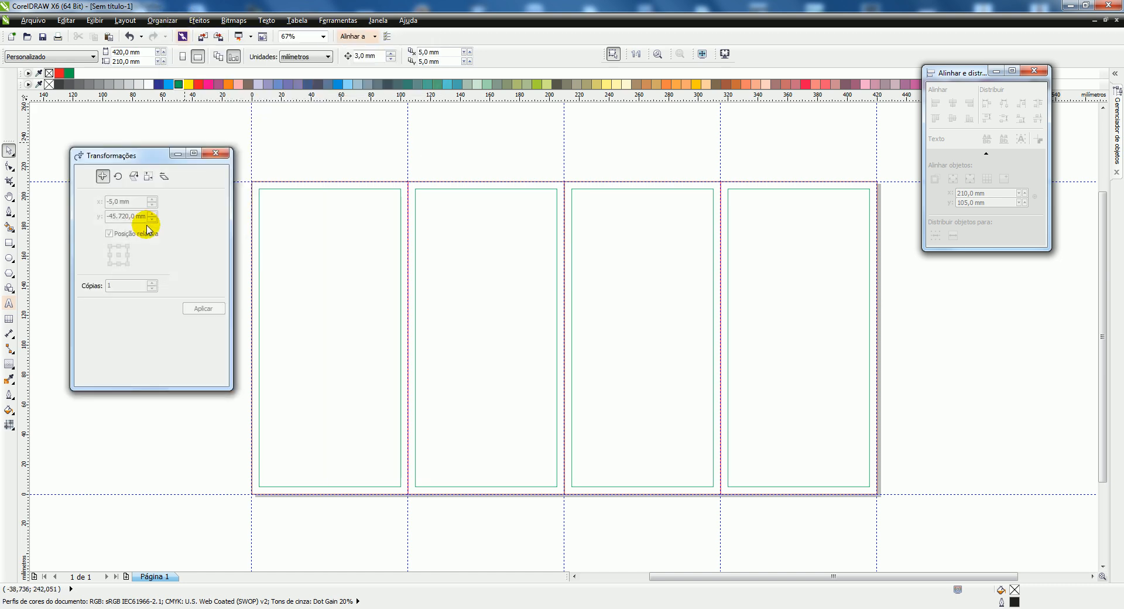
pyautogui.click(337, 150)
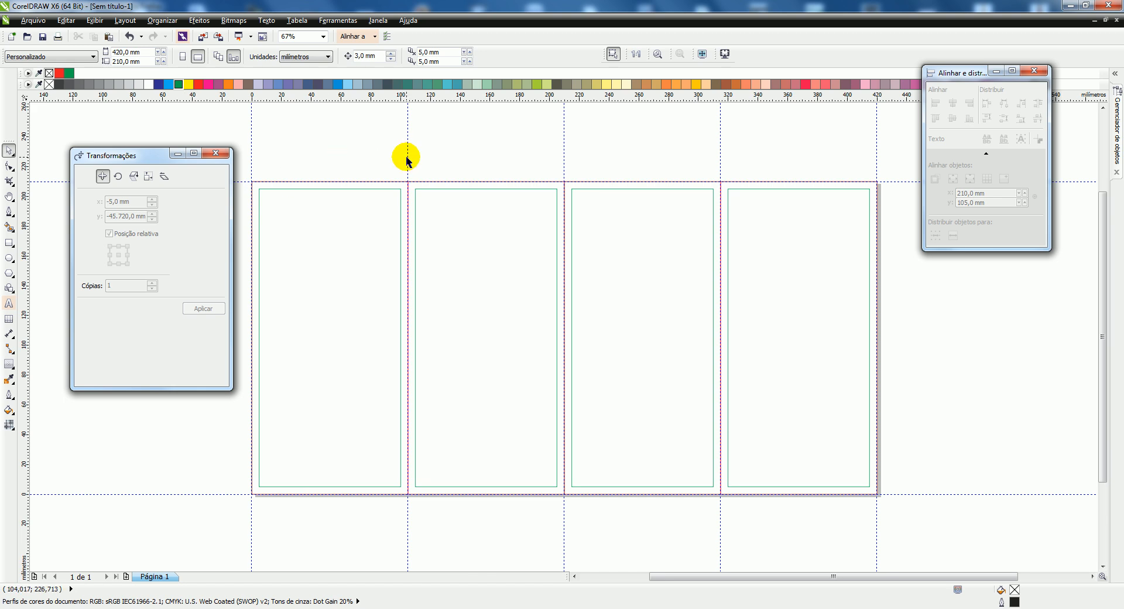
# Step: Copy the 105 mm vertical guideline once with a relative x offset of -5 mm and y offset of 0 mm, using the middle-left reference point
pyautogui.click(407, 158)
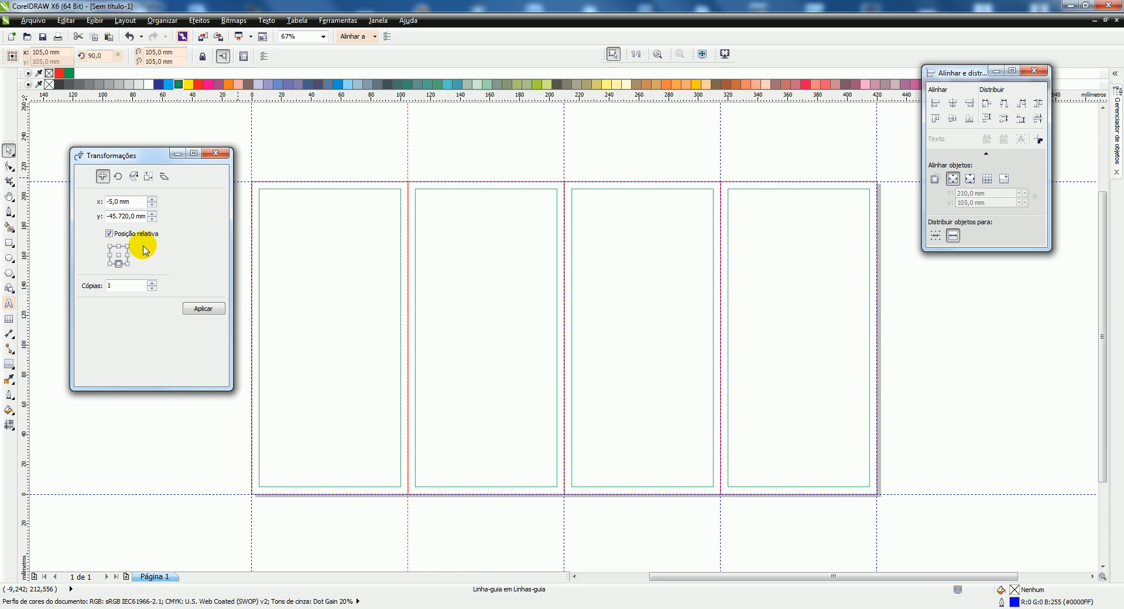
pyautogui.click(110, 255)
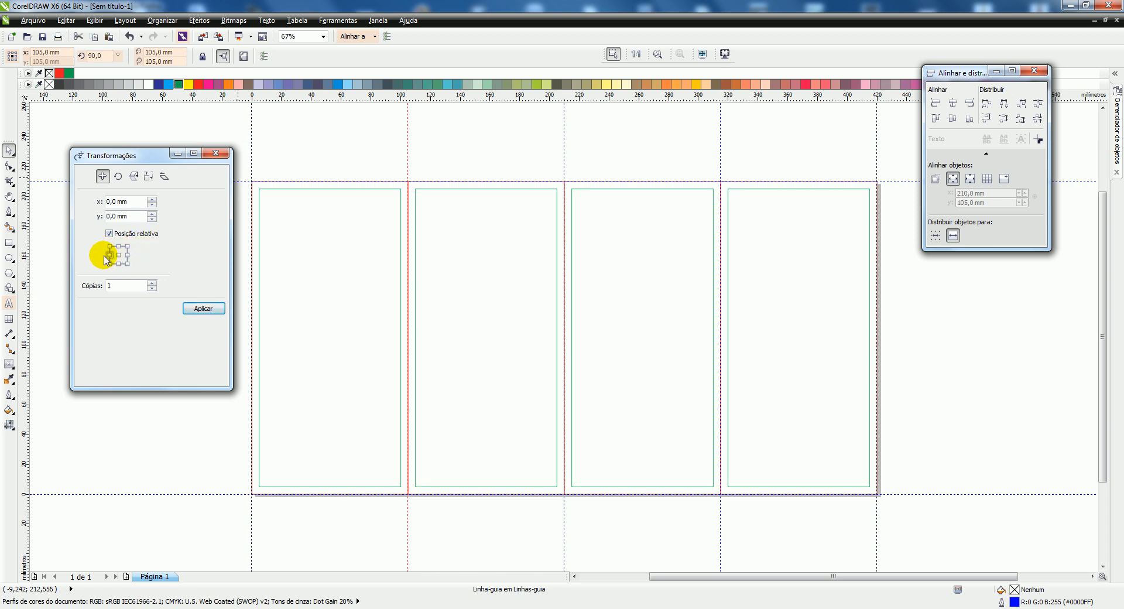
pyautogui.click(139, 201)
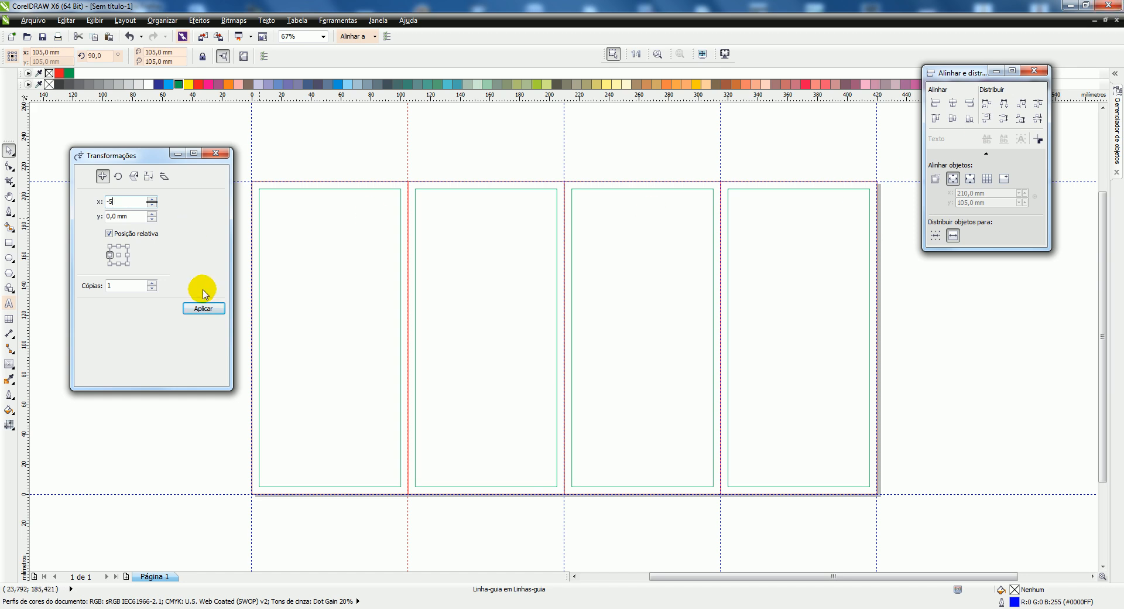
pyautogui.click(204, 308)
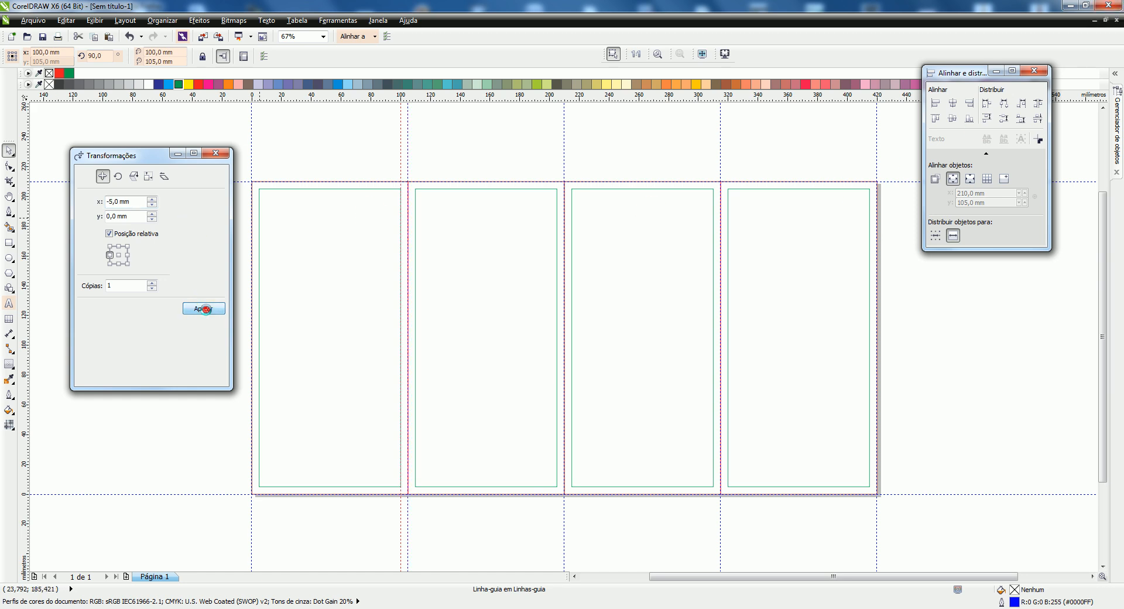
# Step: Copy the guideline at 100 mm once with a relative x offset of 10 mm and deselect it
pyautogui.click(137, 203)
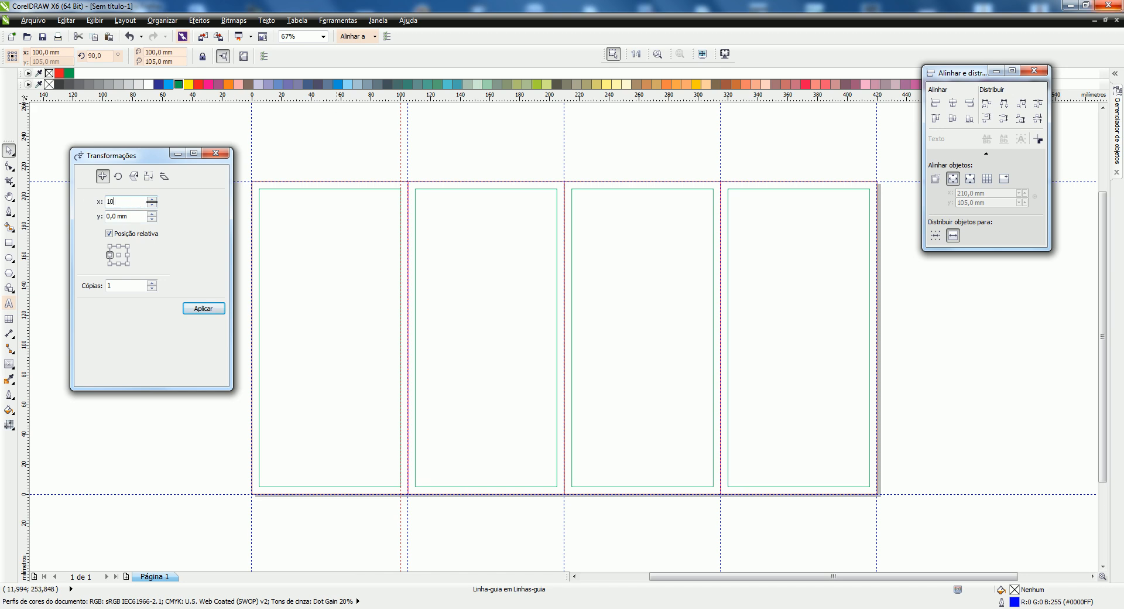
pyautogui.click(199, 309)
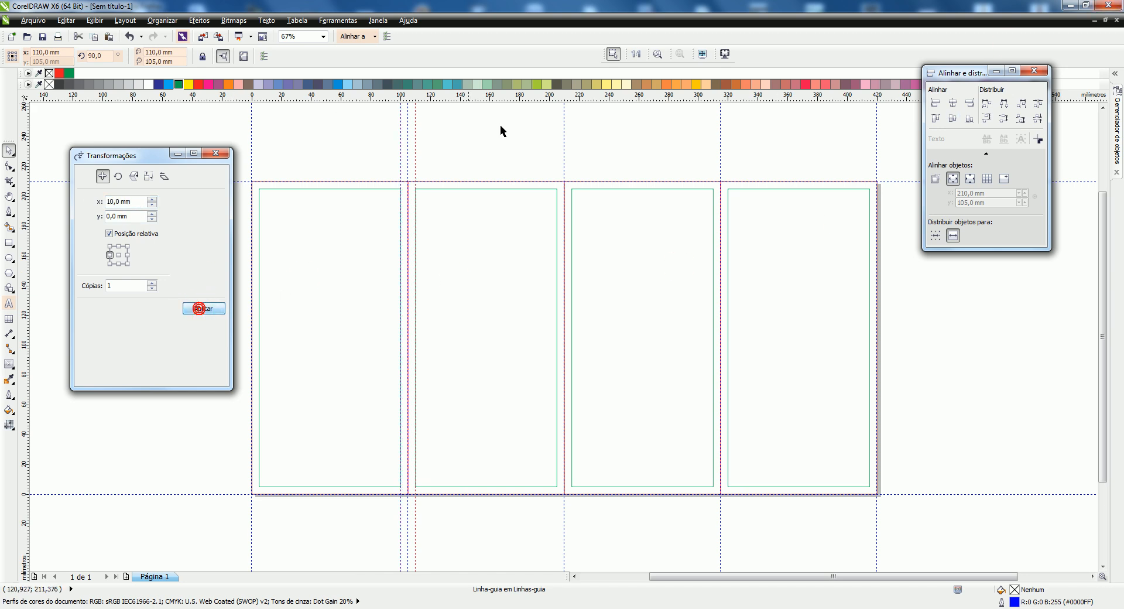
pyautogui.click(457, 139)
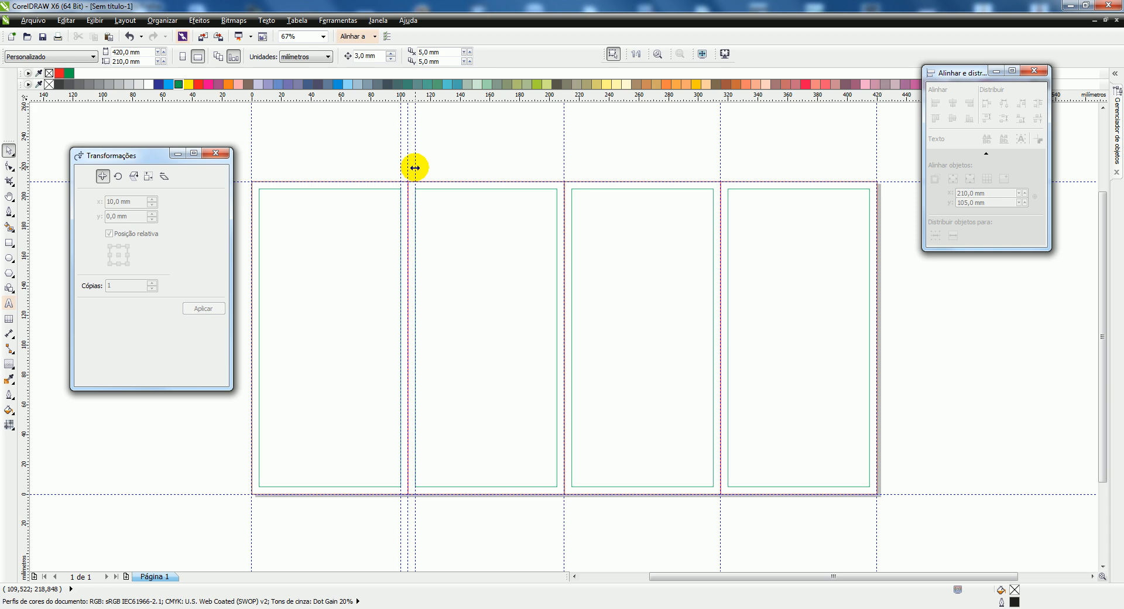
# Step: Try to shift the margin guideline beside the first fold over to the second fold, and undo it
pyautogui.click(415, 168)
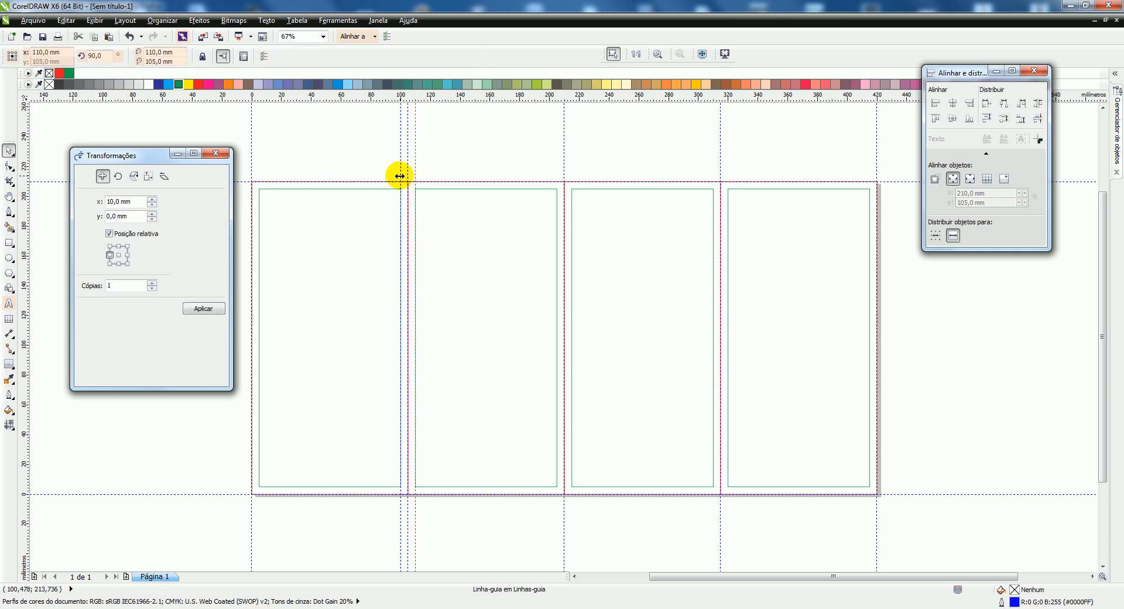
pyautogui.click(400, 176)
pyautogui.moveTo(416, 178); pyautogui.dragTo(584, 181)
pyautogui.hotkey('ctrl', 'z')
# Step: Select the 100 mm and 110 mm guidelines together, copy them around the 210, 315 and 420 mm folds, and delete the surplus guideline outside the page
pyautogui.click(416, 168)
pyautogui.keyDown('shift'); pyautogui.click(398, 168); pyautogui.keyUp('shift')
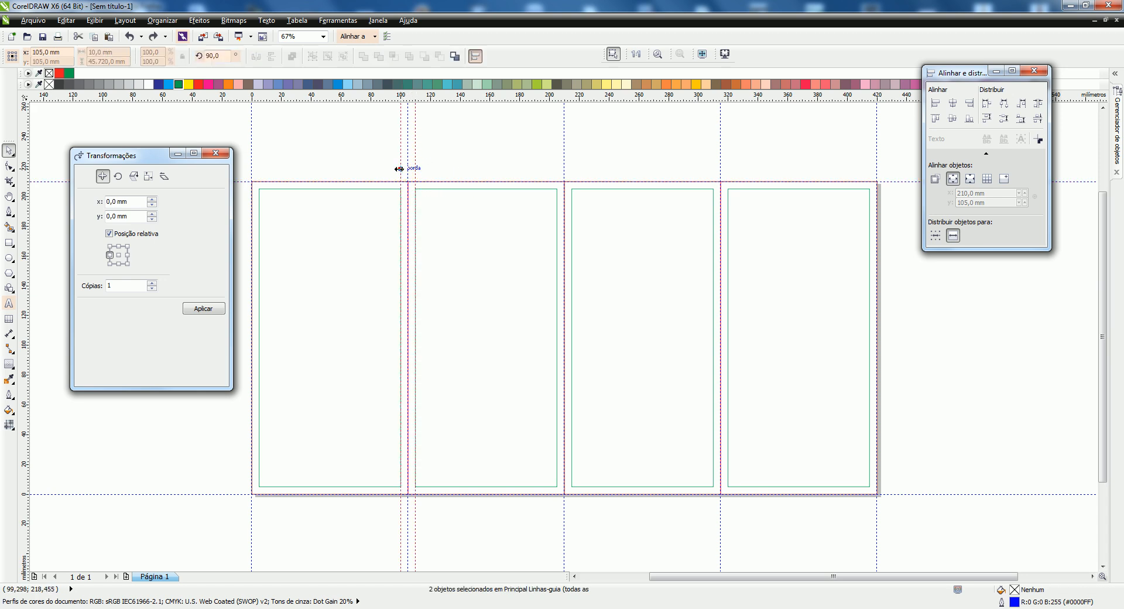
pyautogui.moveTo(415, 171); pyautogui.dragTo(572, 190)
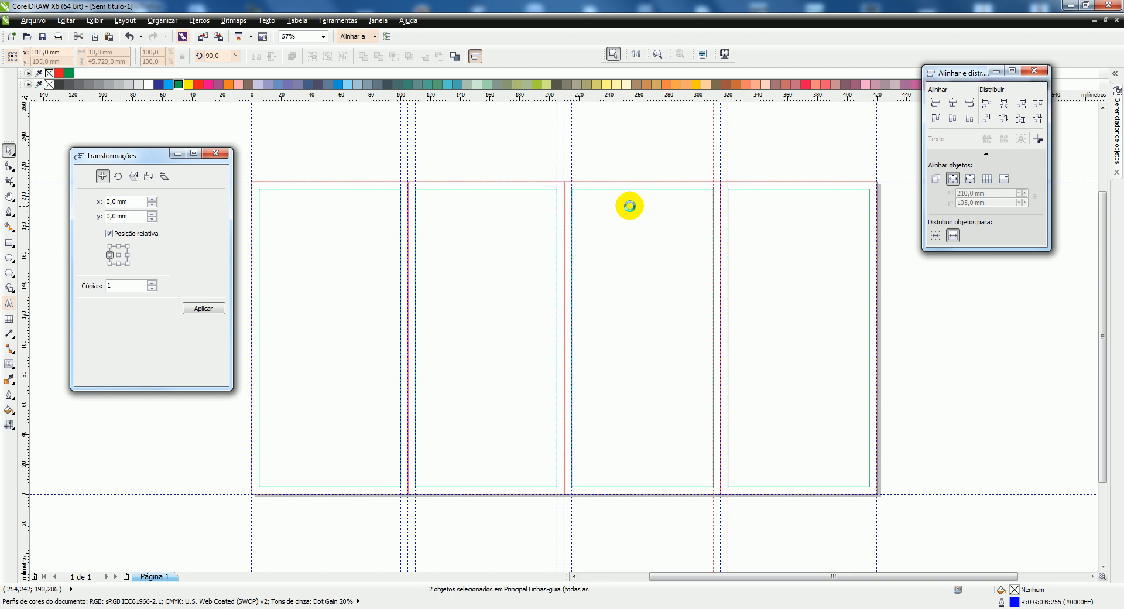
pyautogui.click(904, 132)
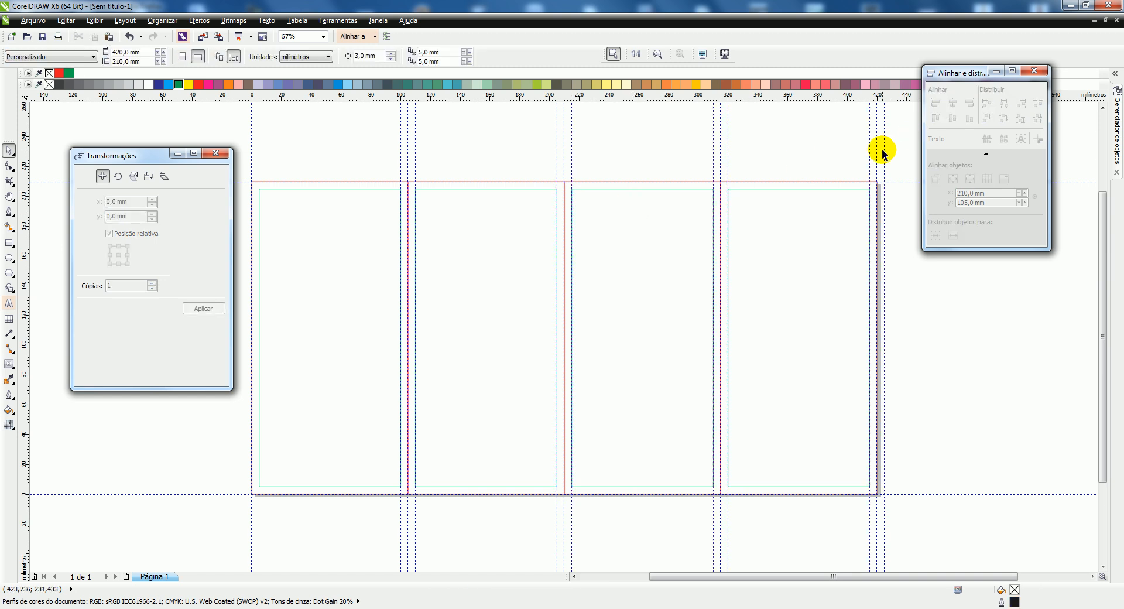
pyautogui.moveTo(884, 153); pyautogui.dragTo(871, 134)
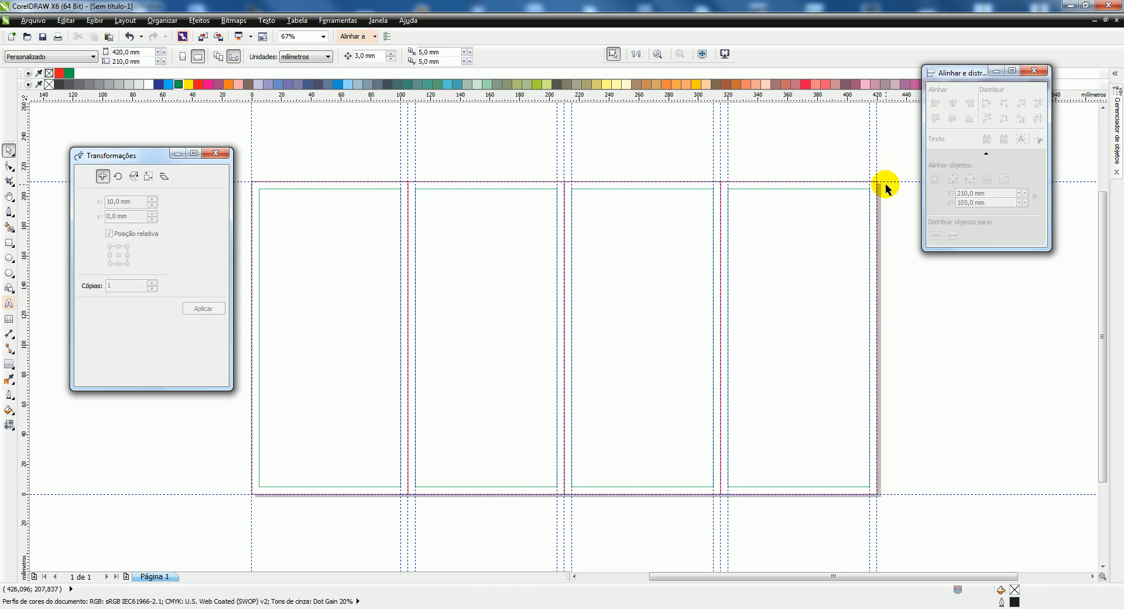
# Step: Place horizontal guidelines at 205 mm and 5 mm and a vertical guideline at 5 mm along the outer margins
pyautogui.moveTo(888, 182); pyautogui.dragTo(869, 483)
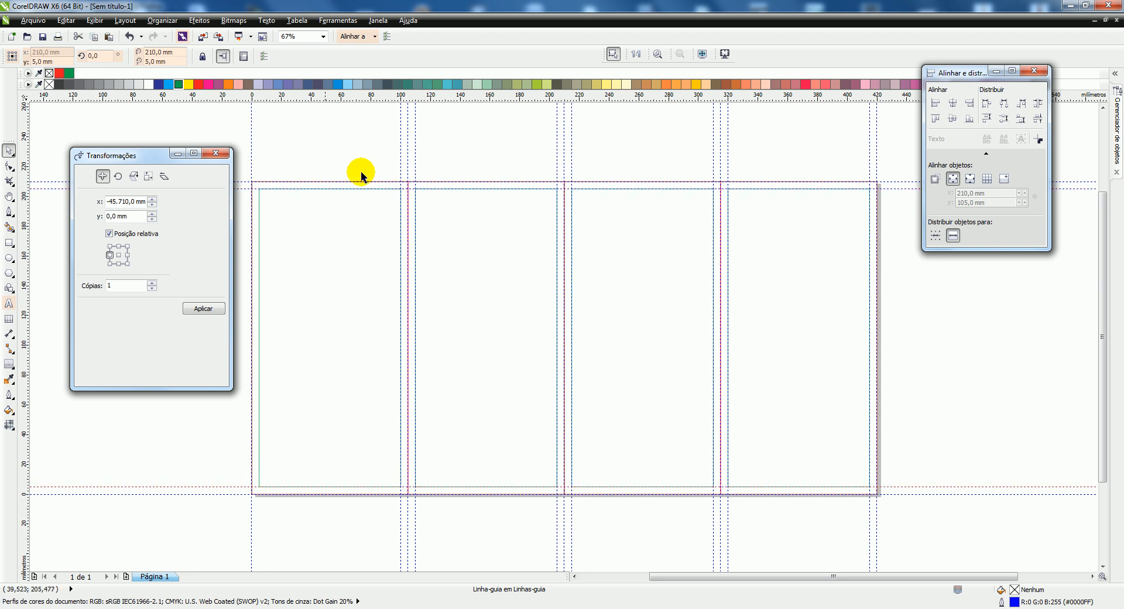
pyautogui.moveTo(22, 343); pyautogui.dragTo(259, 189)
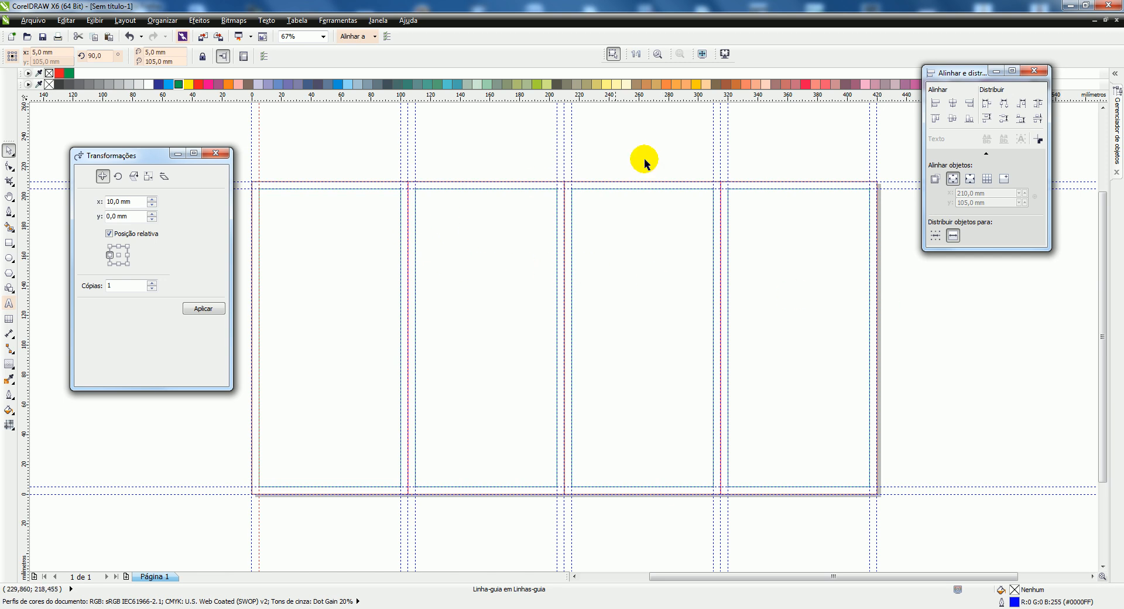
# Step: Minimize the align and distribute window, move it out of the way, and expand the Object Manager
pyautogui.click(996, 71)
pyautogui.click(1114, 74)
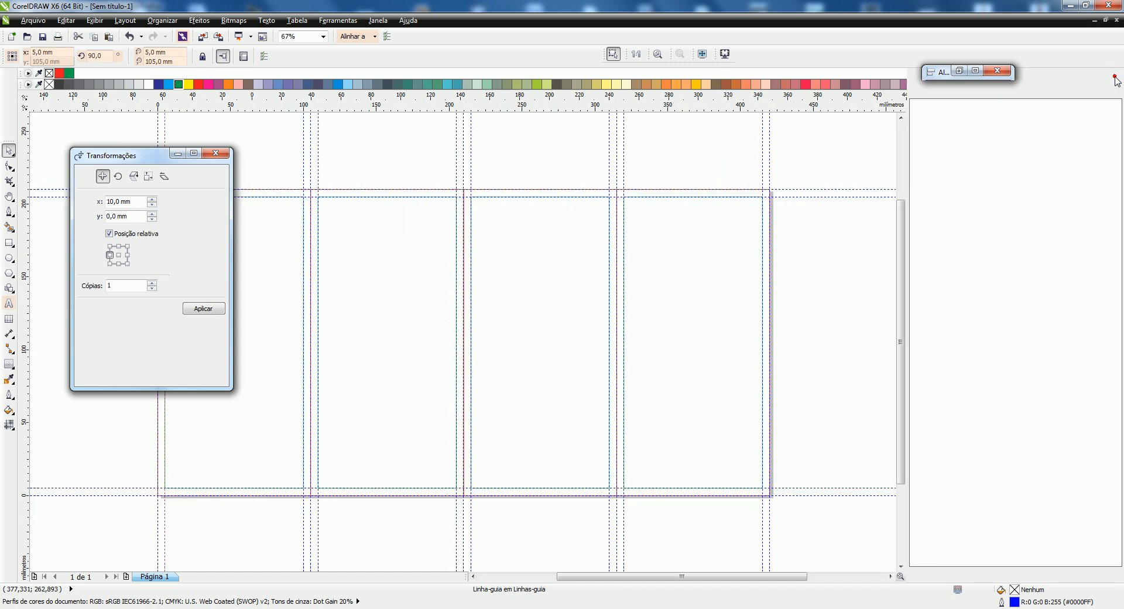
pyautogui.moveTo(936, 72); pyautogui.dragTo(756, 40)
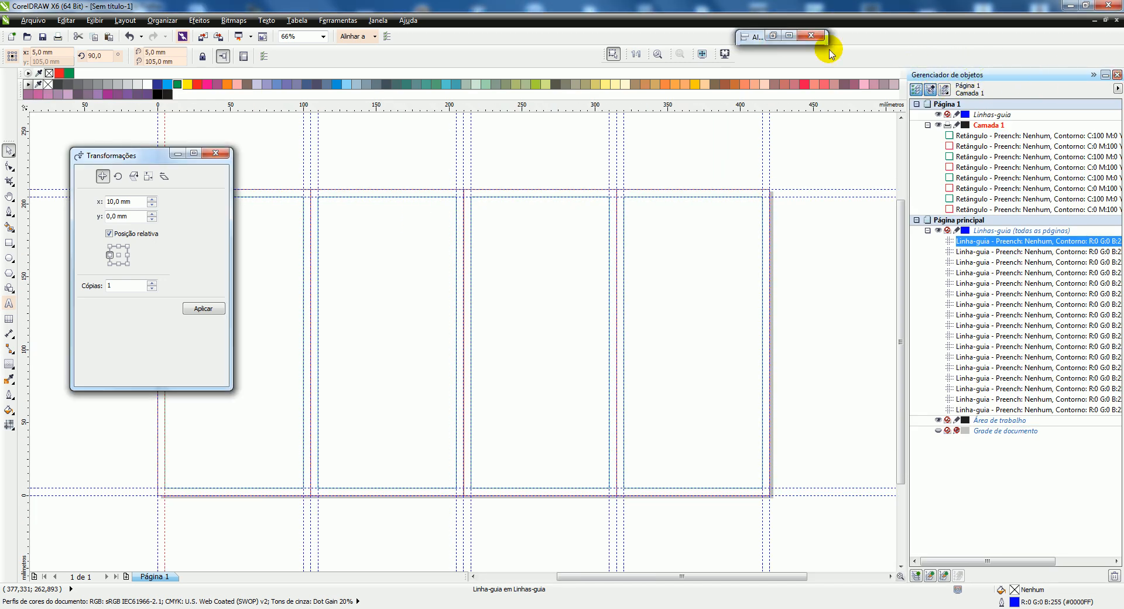
pyautogui.click(373, 22)
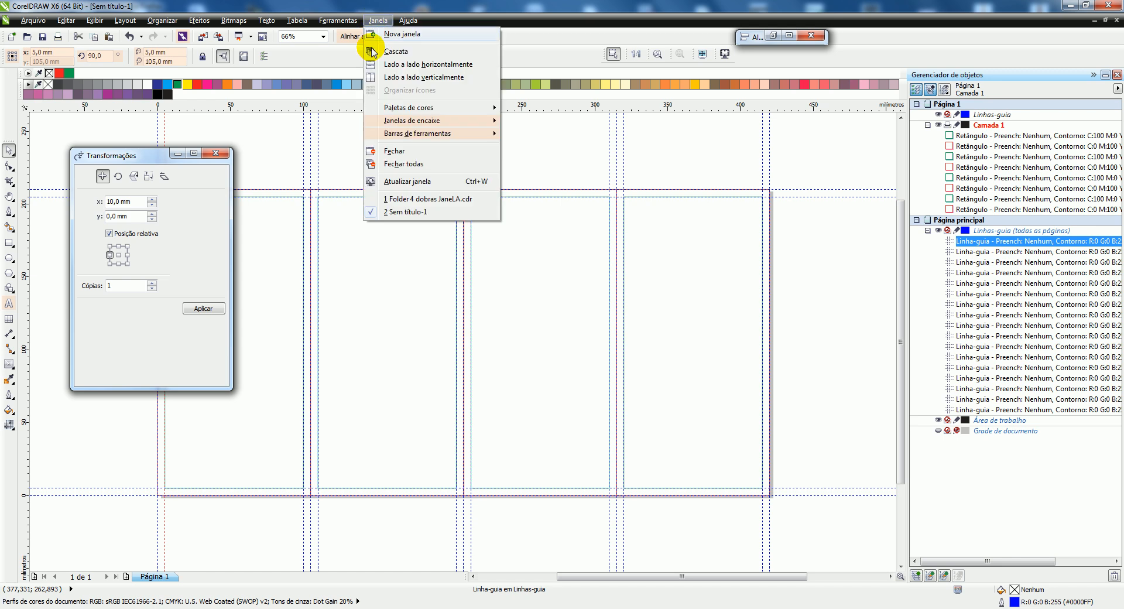
pyautogui.moveTo(402, 121)
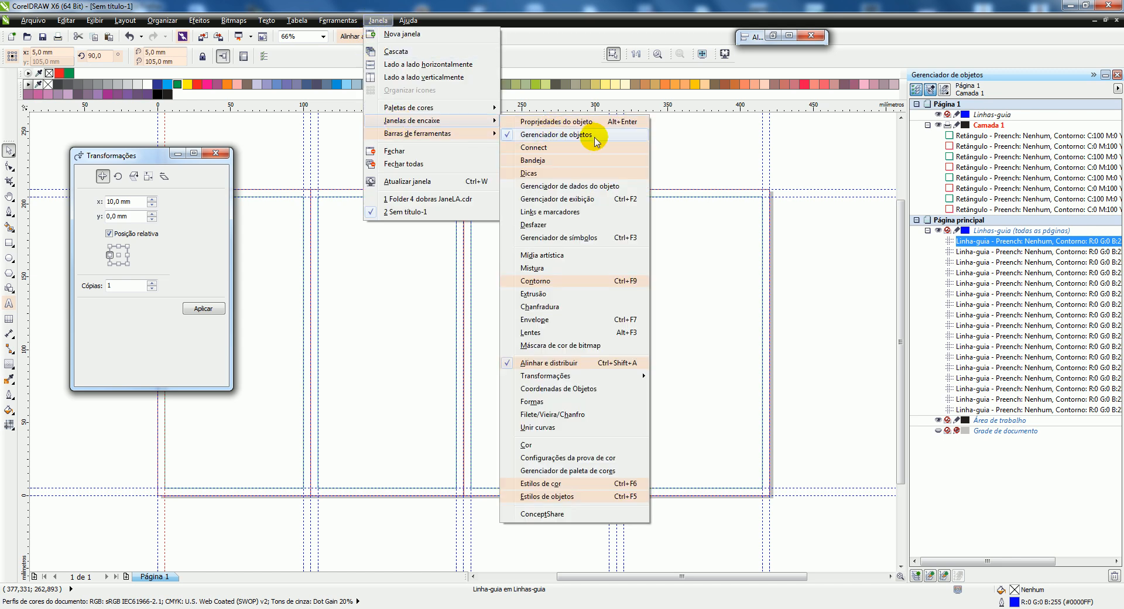
pyautogui.click(645, 25)
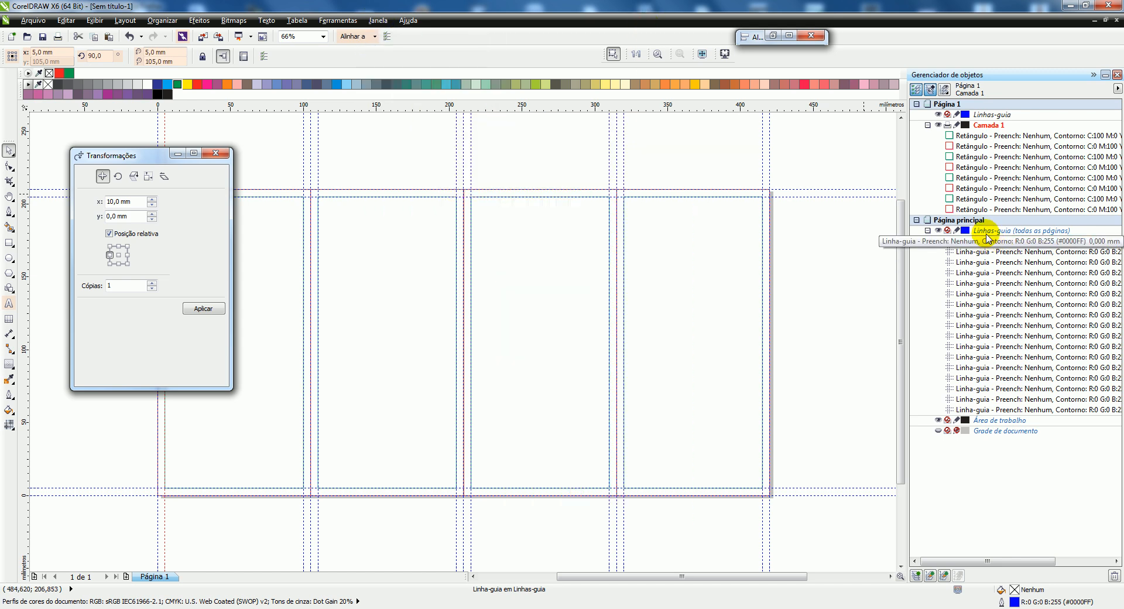
# Step: Select all the guidelines on the master page and colour them red (Vermelho)
pyautogui.keyDown('shift'); pyautogui.click(1016, 410); pyautogui.keyUp('shift')
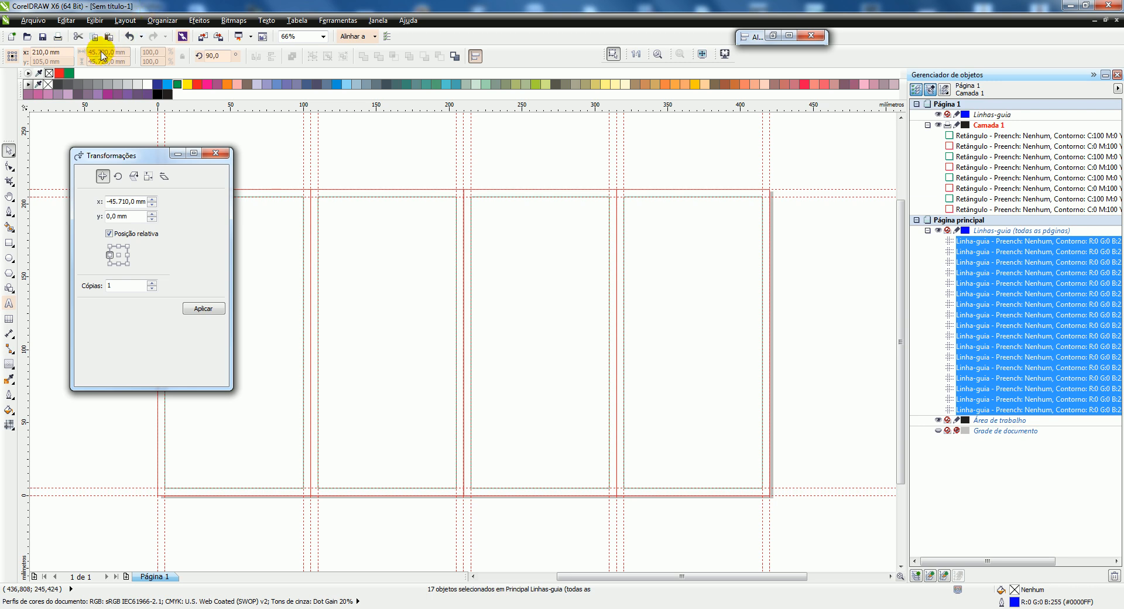
pyautogui.rightClick(59, 73)
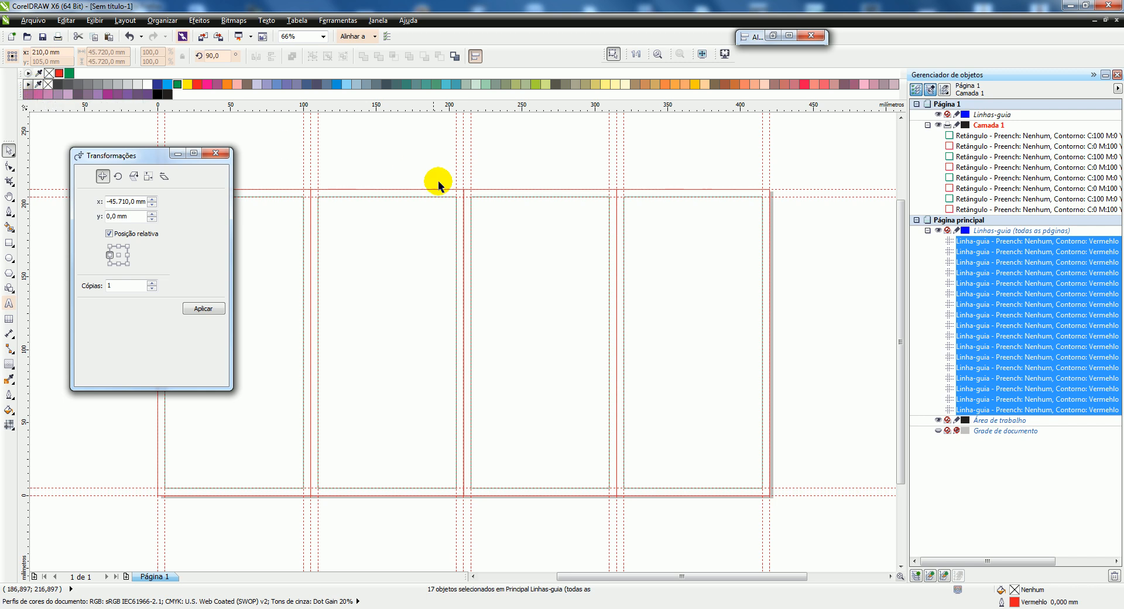
pyautogui.click(358, 143)
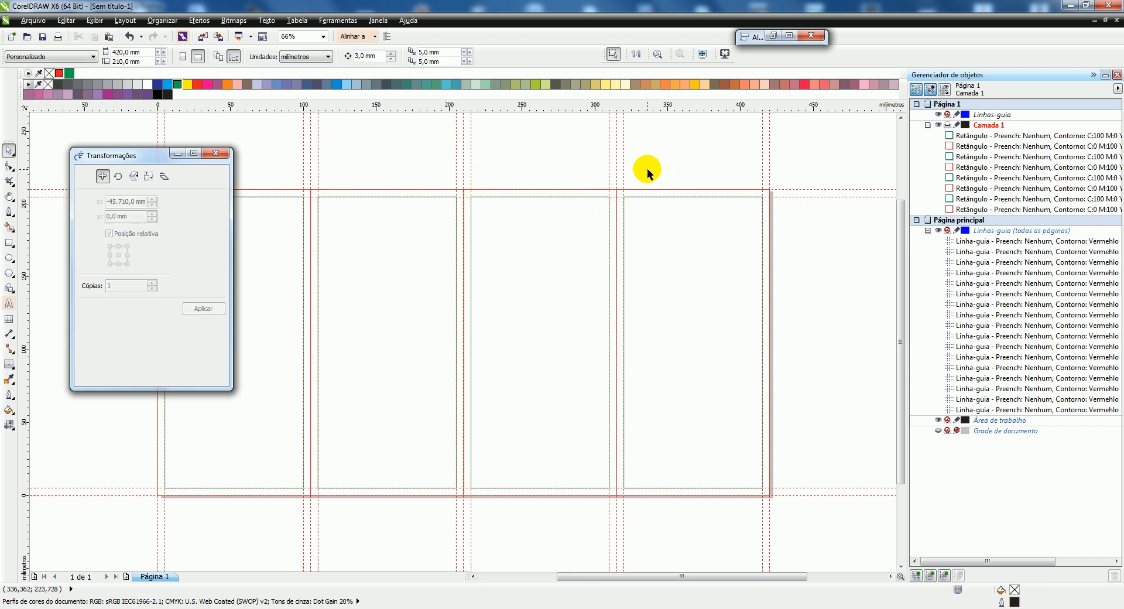
# Step: Colour the 205 mm horizontal guideline and the vertical guidelines at 215, 310 and 320 mm green (Verde)
pyautogui.click(781, 197)
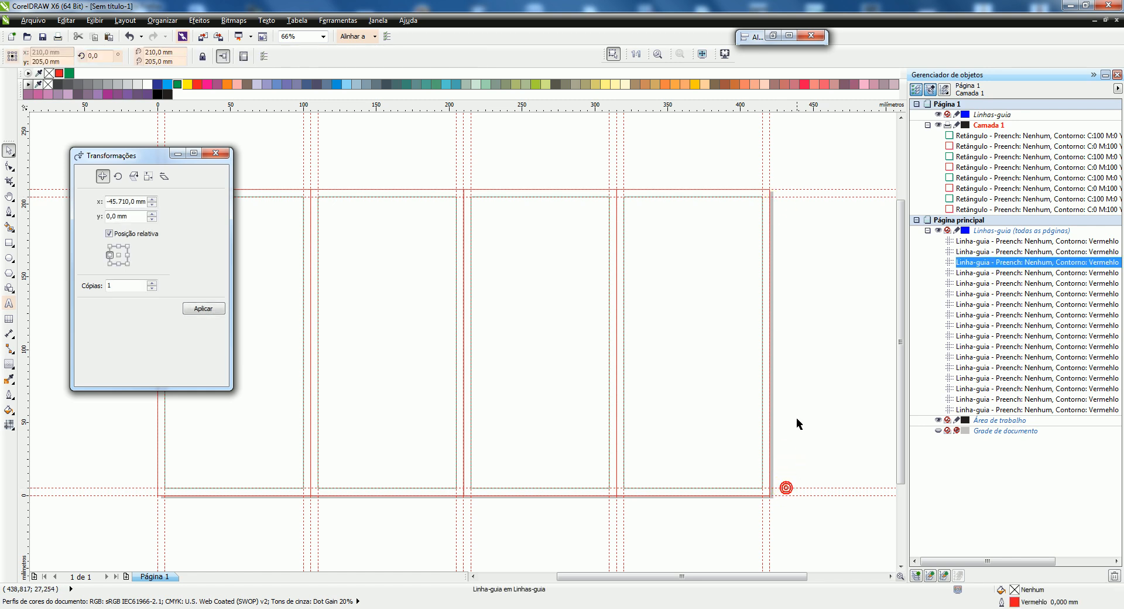
pyautogui.keyDown('shift'); pyautogui.click(470, 177); pyautogui.keyUp('shift')
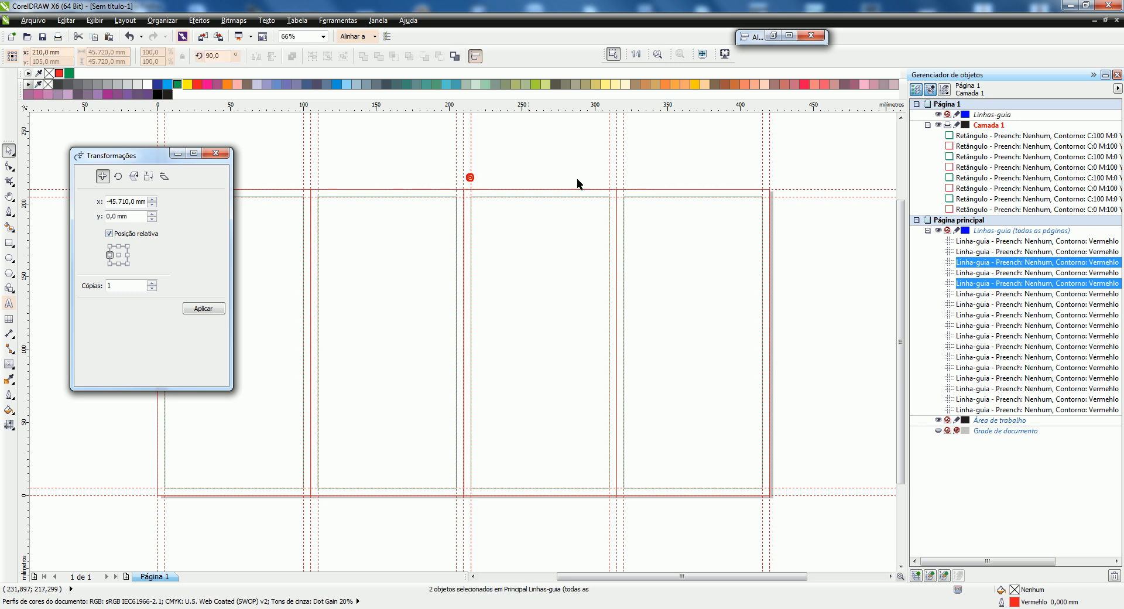
pyautogui.keyDown('shift'); pyautogui.click(609, 180); pyautogui.keyUp('shift')
pyautogui.keyDown('shift'); pyautogui.click(623, 179); pyautogui.keyUp('shift')
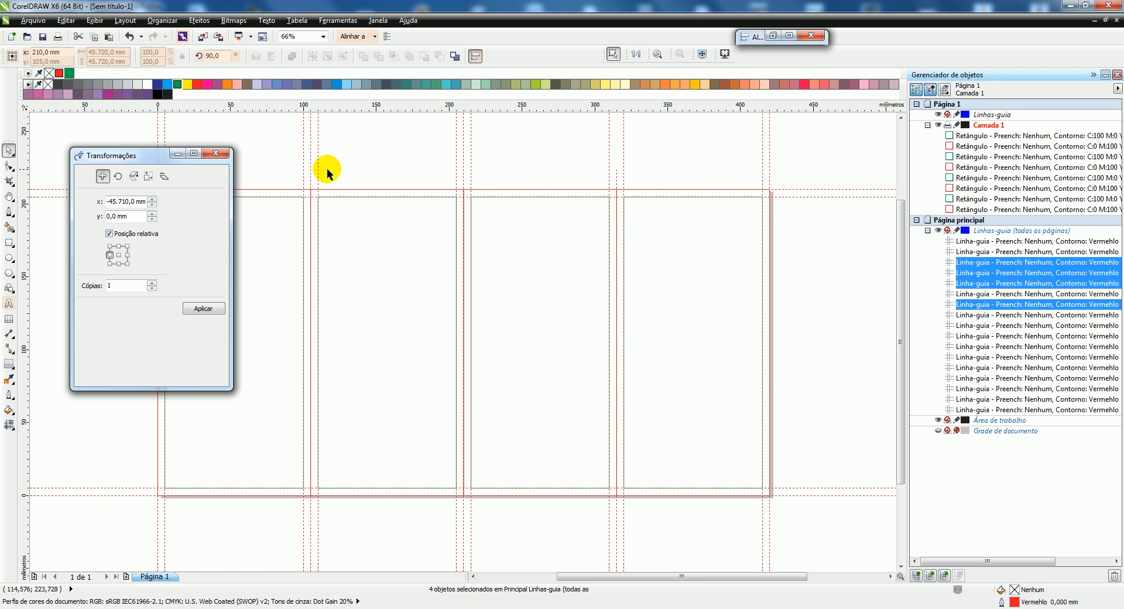
pyautogui.rightClick(69, 73)
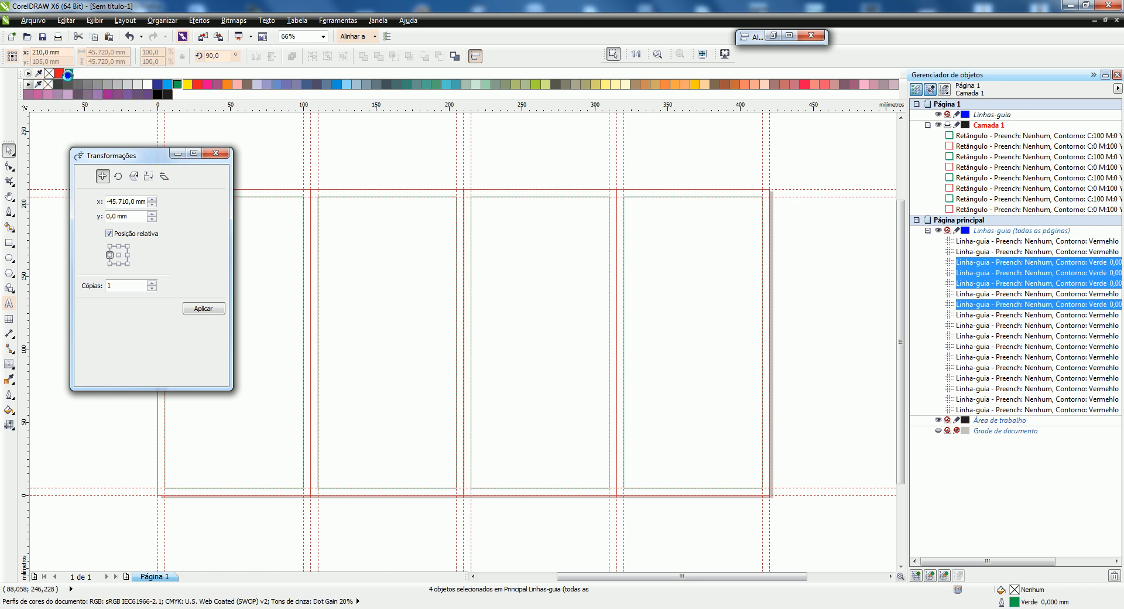
pyautogui.click(419, 168)
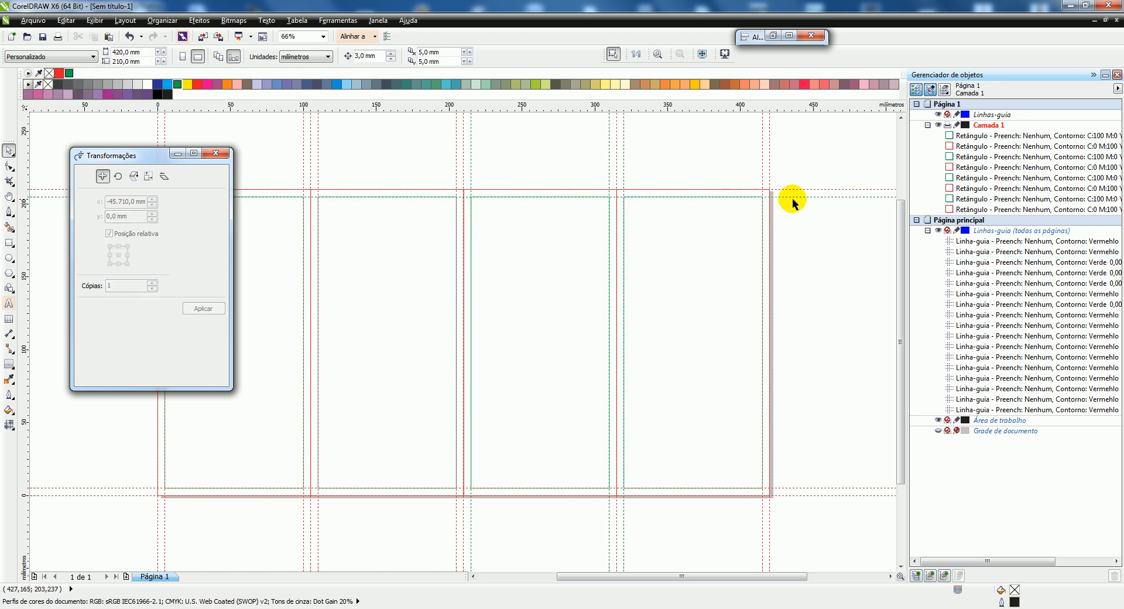
# Step: Colour the 5 mm horizontal and 100 mm vertical margin guidelines green (Verde)
pyautogui.click(784, 487)
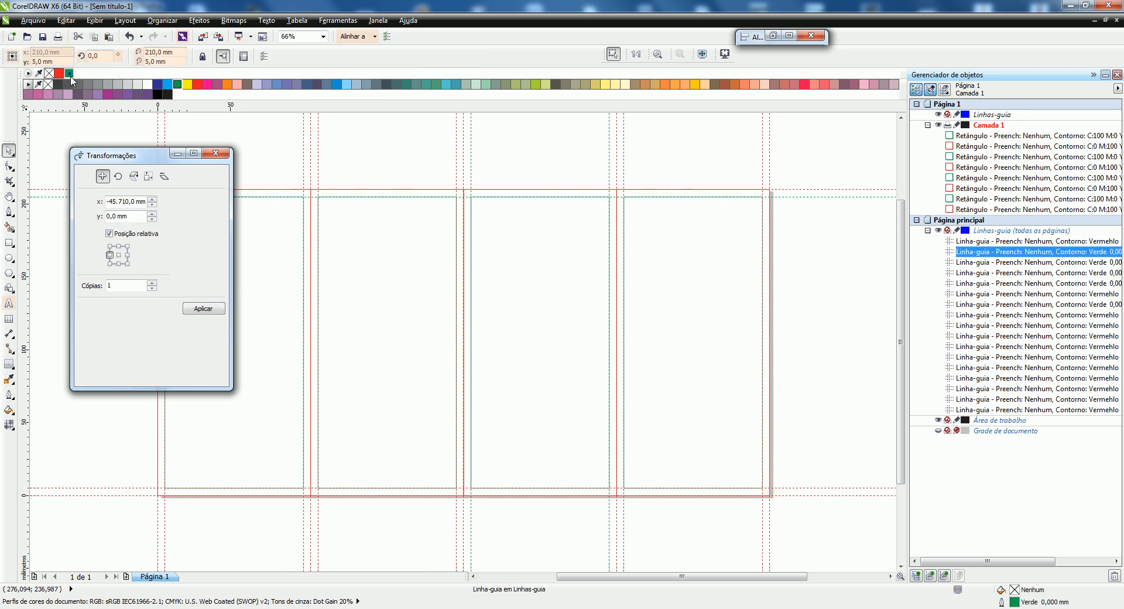
pyautogui.click(303, 182)
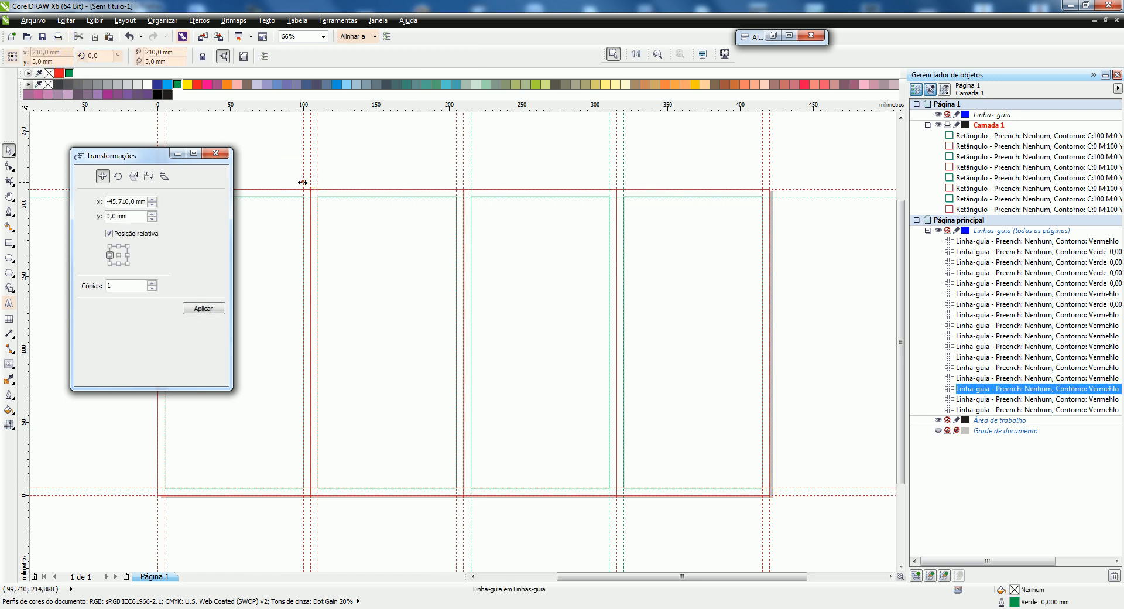
pyautogui.click(317, 178)
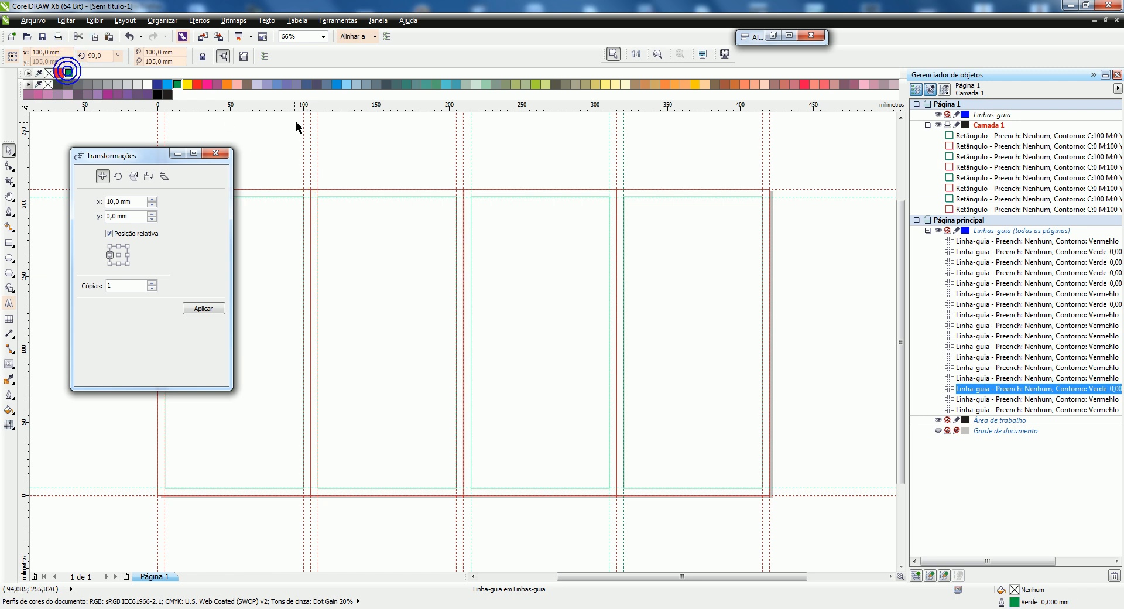
pyautogui.click(371, 143)
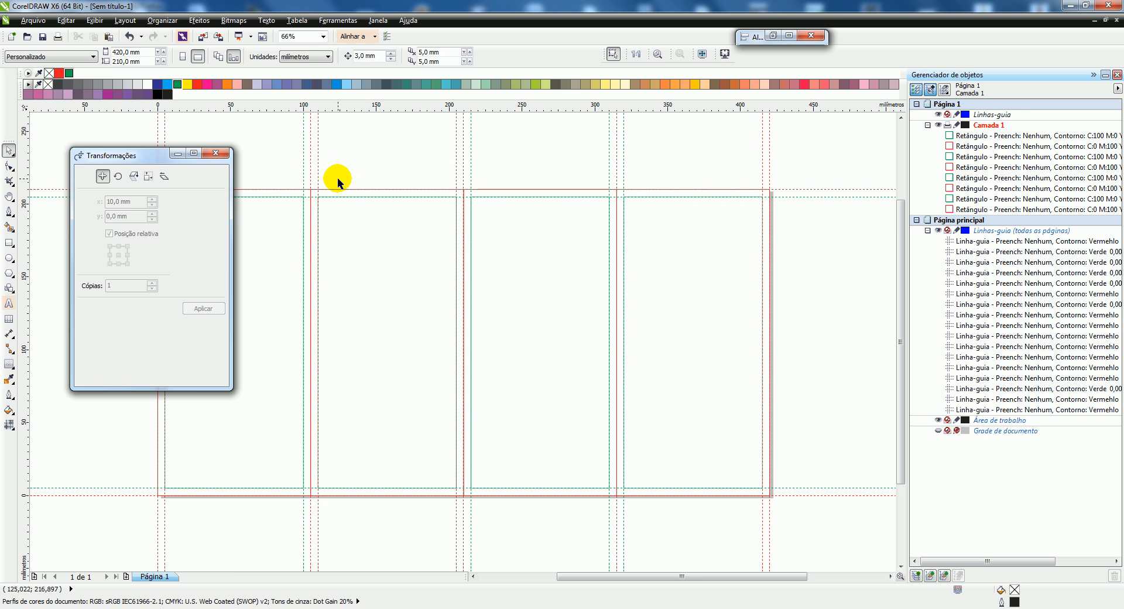
# Step: Colour the vertical margin guidelines at 110 mm and 205 mm green (Verde)
pyautogui.click(317, 176)
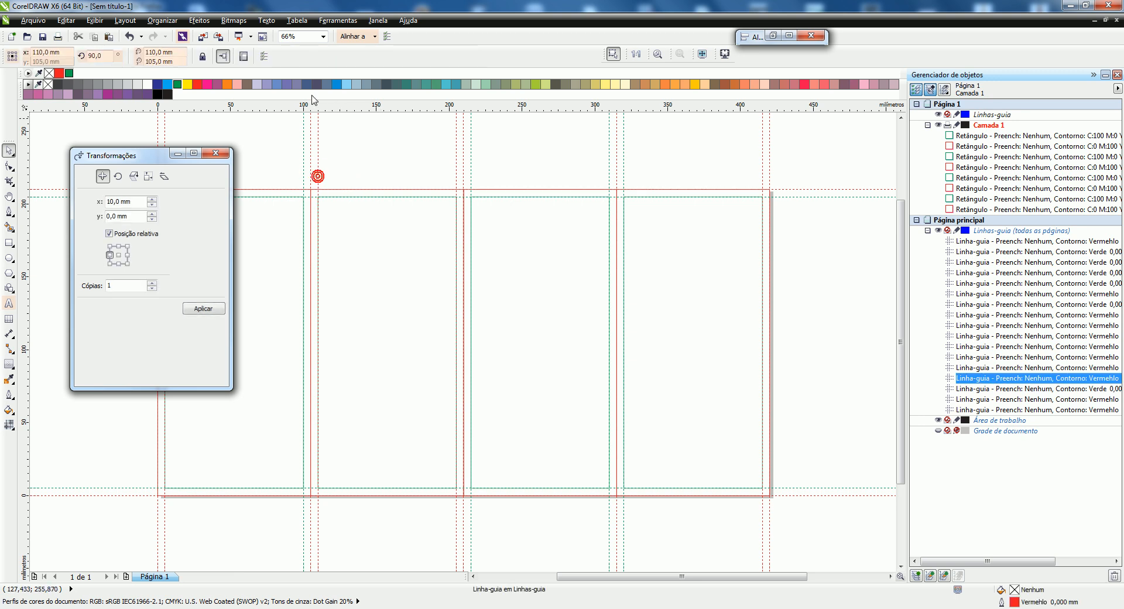
pyautogui.click(398, 161)
pyautogui.click(456, 177)
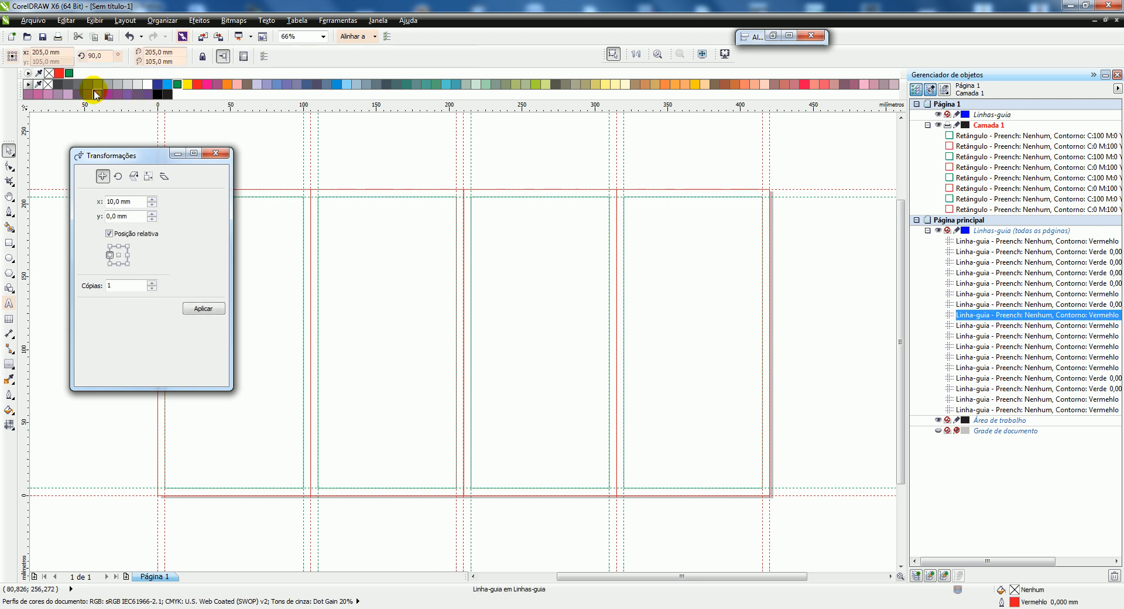
pyautogui.click(430, 170)
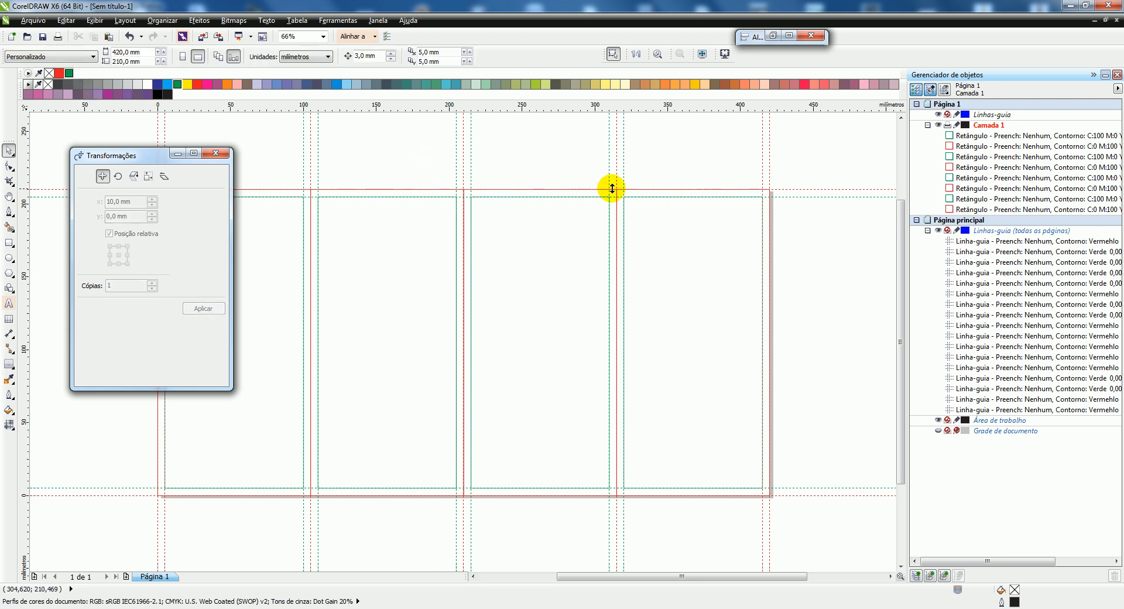
# Step: Move the Transformations window off the first panel and colour the 5 mm vertical margin guideline green (Verde)
pyautogui.moveTo(140, 158); pyautogui.dragTo(461, 295)
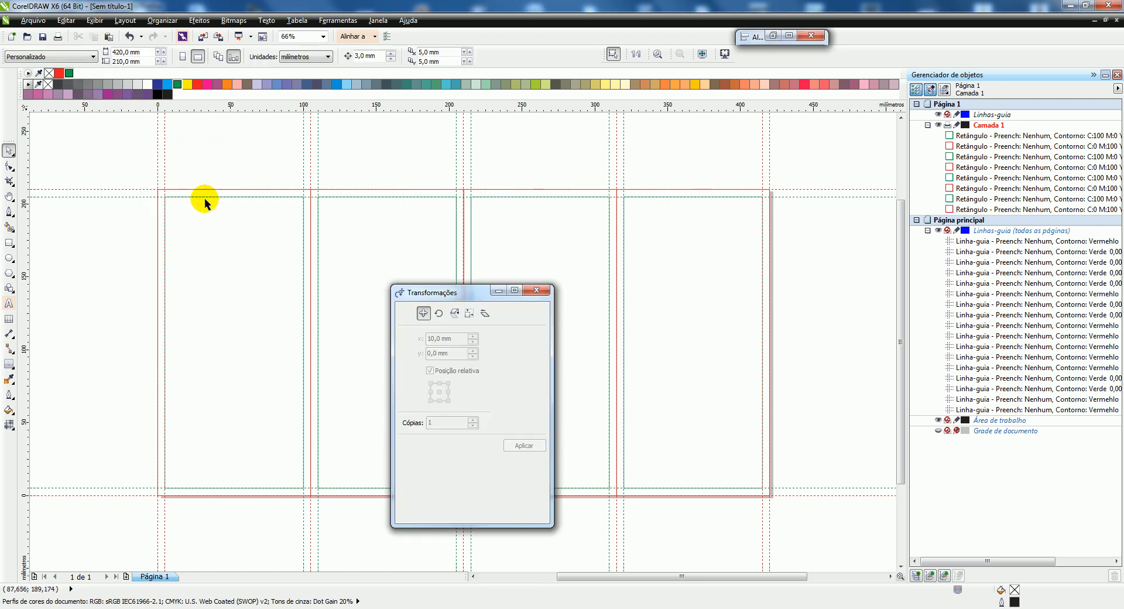
pyautogui.click(164, 186)
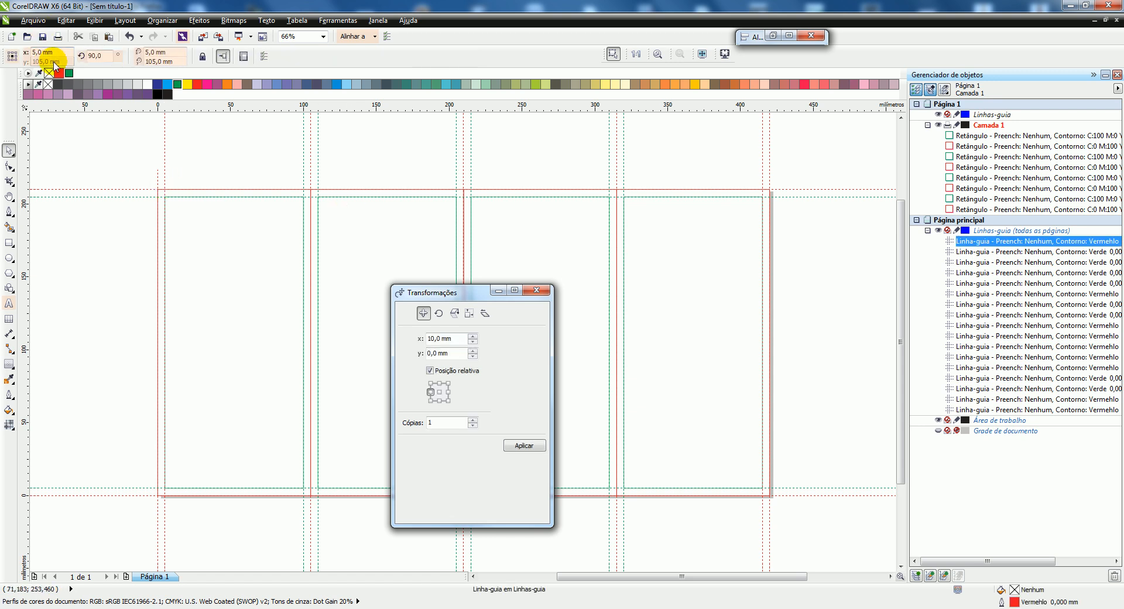
pyautogui.click(68, 74)
pyautogui.click(218, 138)
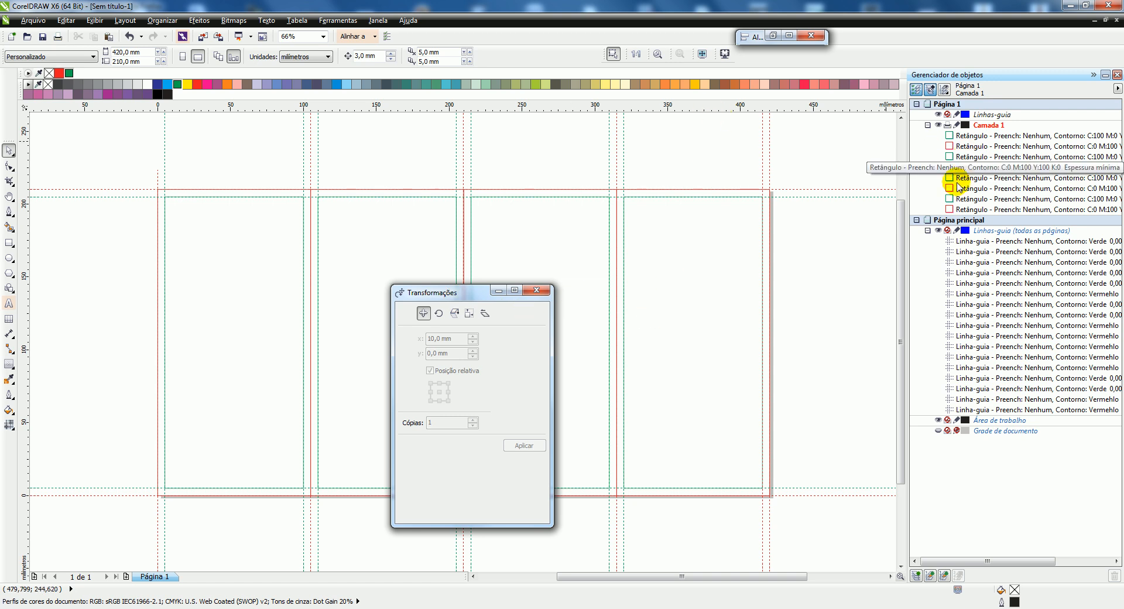
# Step: Collapse and lock the master page guideline layer, and rename layer Camada 1 as Gabarito
pyautogui.click(928, 230)
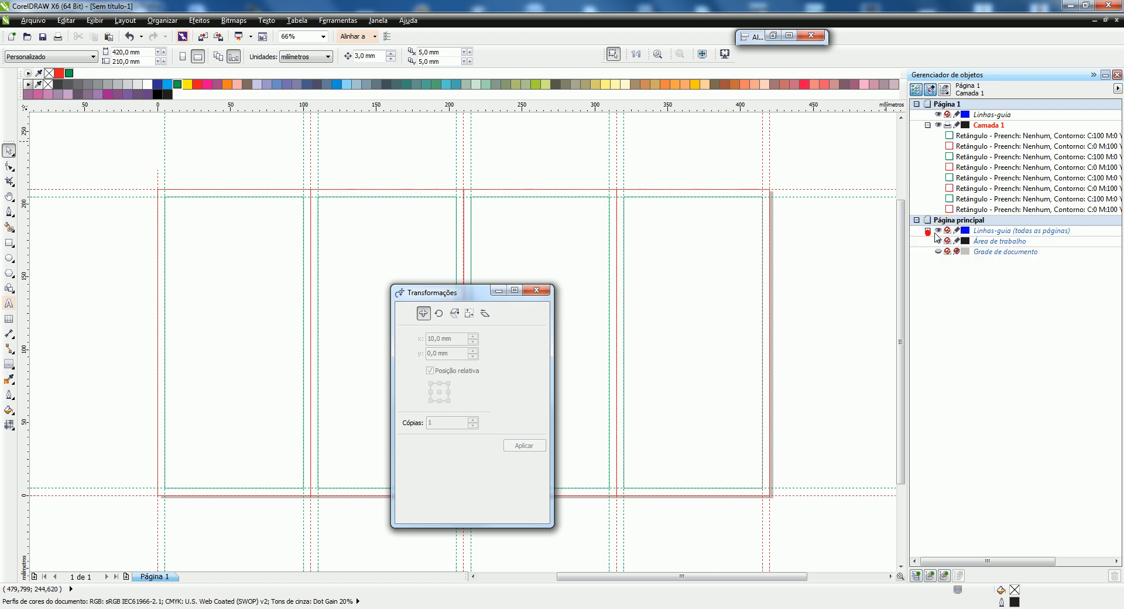
pyautogui.click(957, 232)
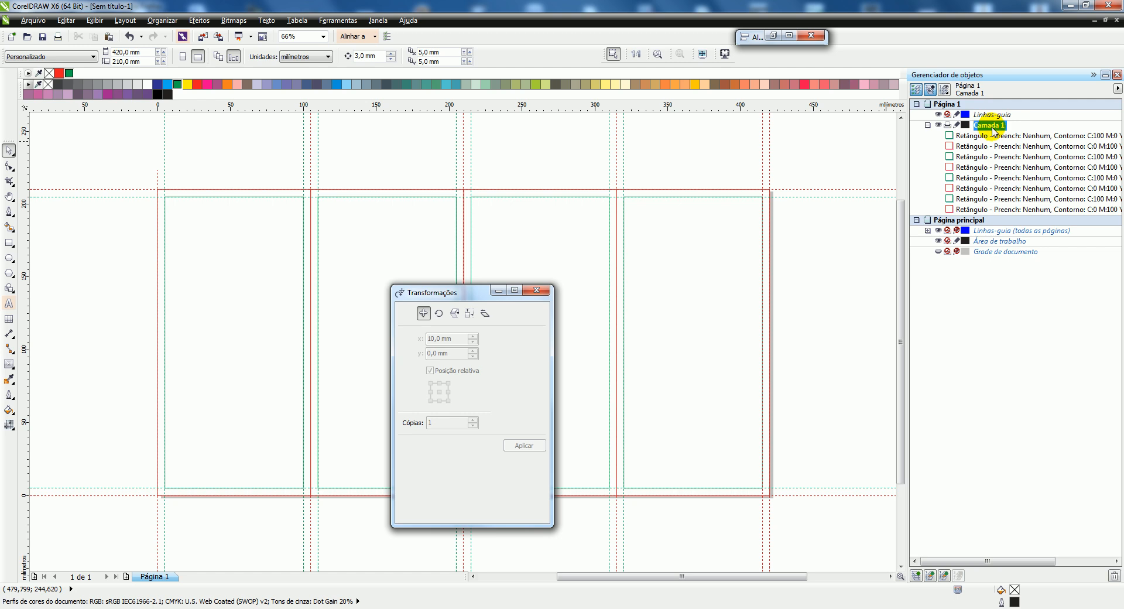
pyautogui.click(993, 128)
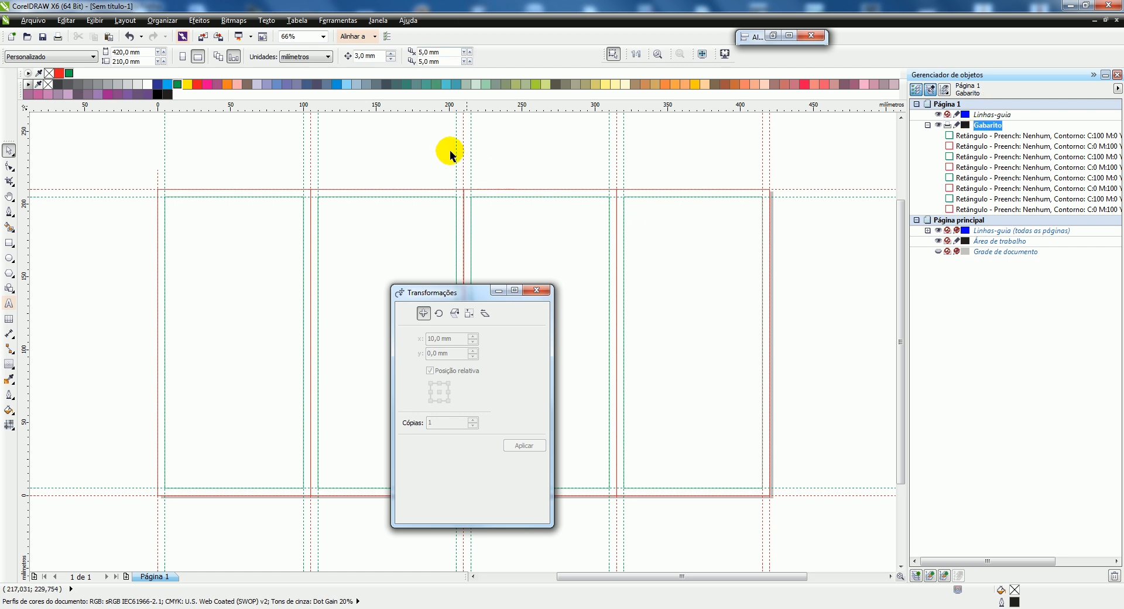
# Step: Examine the artwork and layer structure of the reference document Folder 4 dobras JaneLA.cdr, and return to Sem título-1
pyautogui.moveTo(452, 290); pyautogui.dragTo(451, 324)
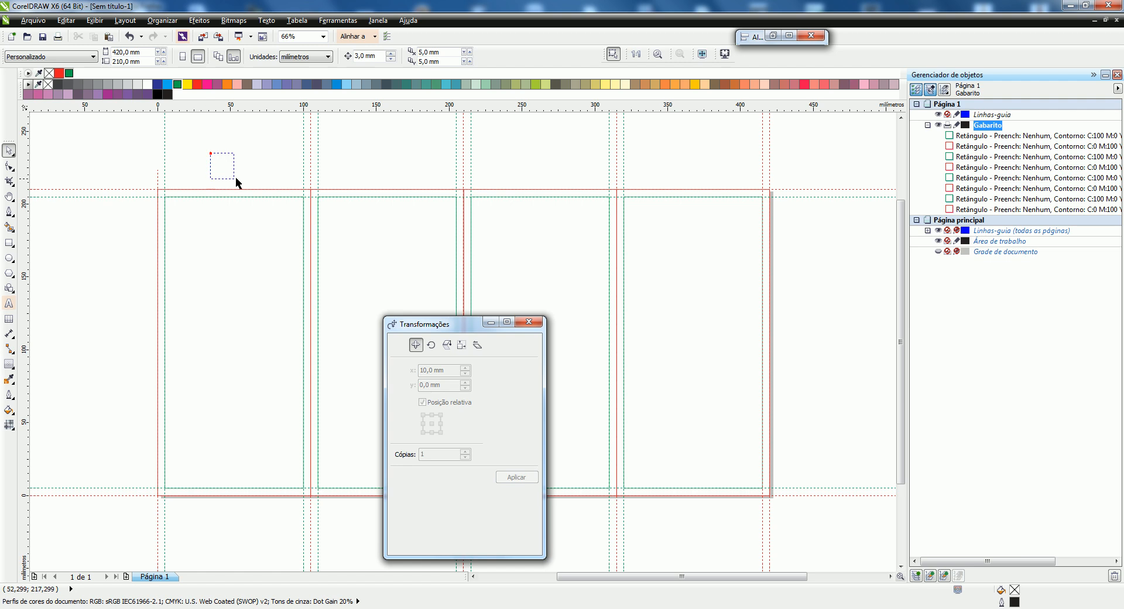
pyautogui.moveTo(451, 316); pyautogui.dragTo(140, 188)
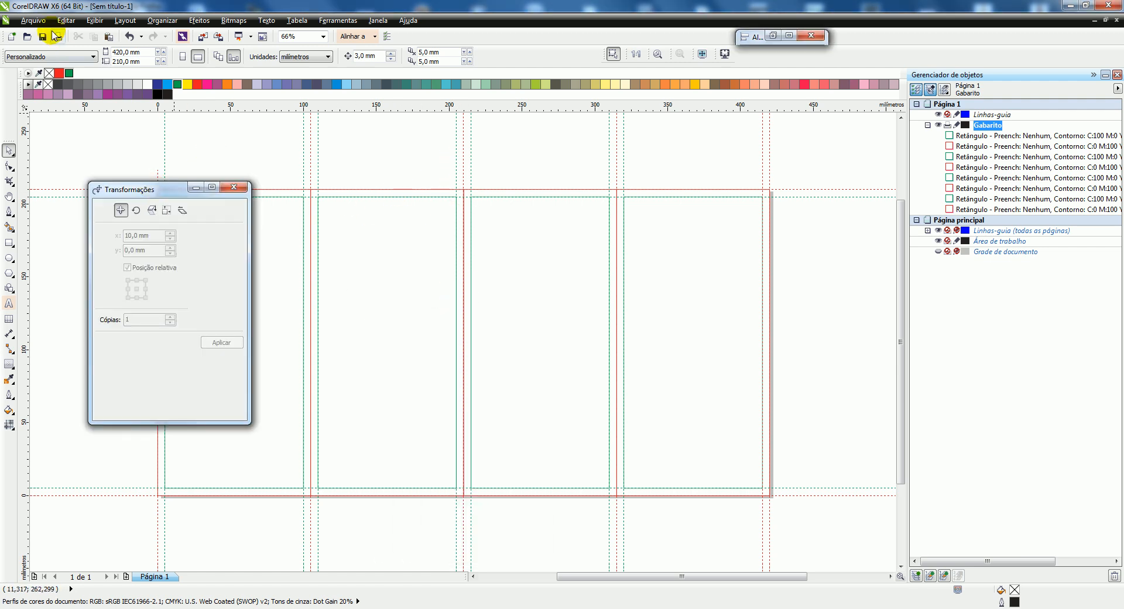
pyautogui.click(374, 20)
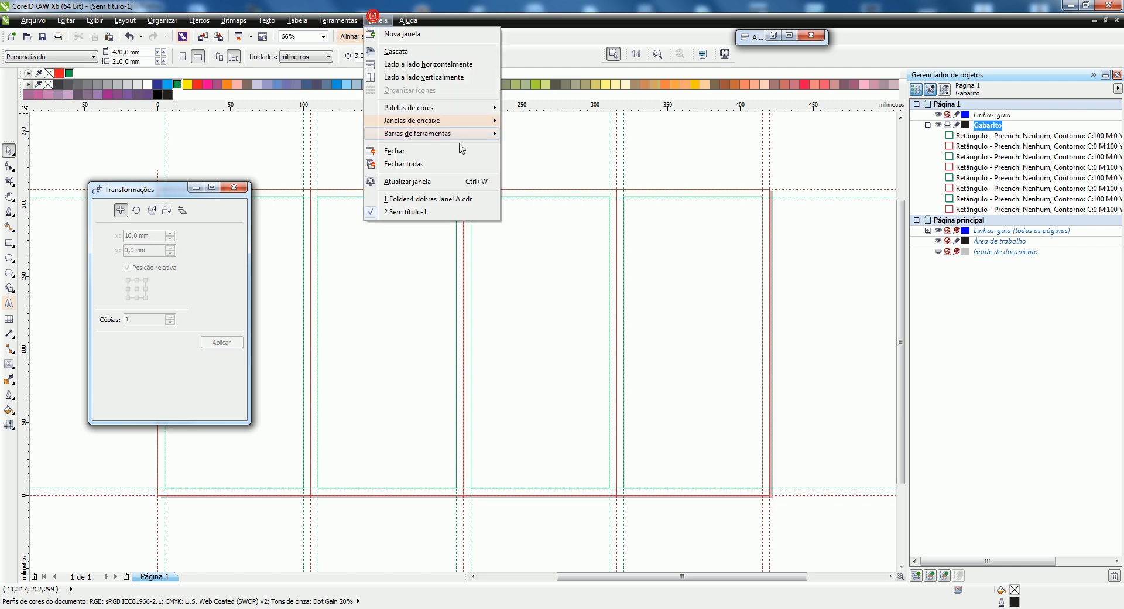
pyautogui.click(435, 202)
pyautogui.moveTo(282, 127); pyautogui.dragTo(514, 375)
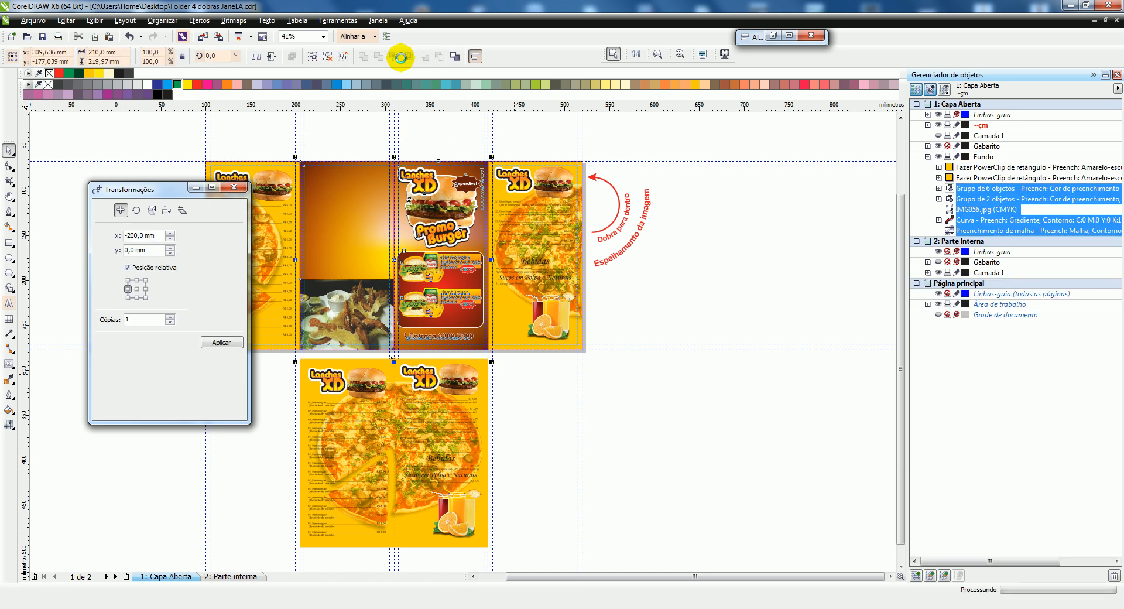
pyautogui.click(377, 20)
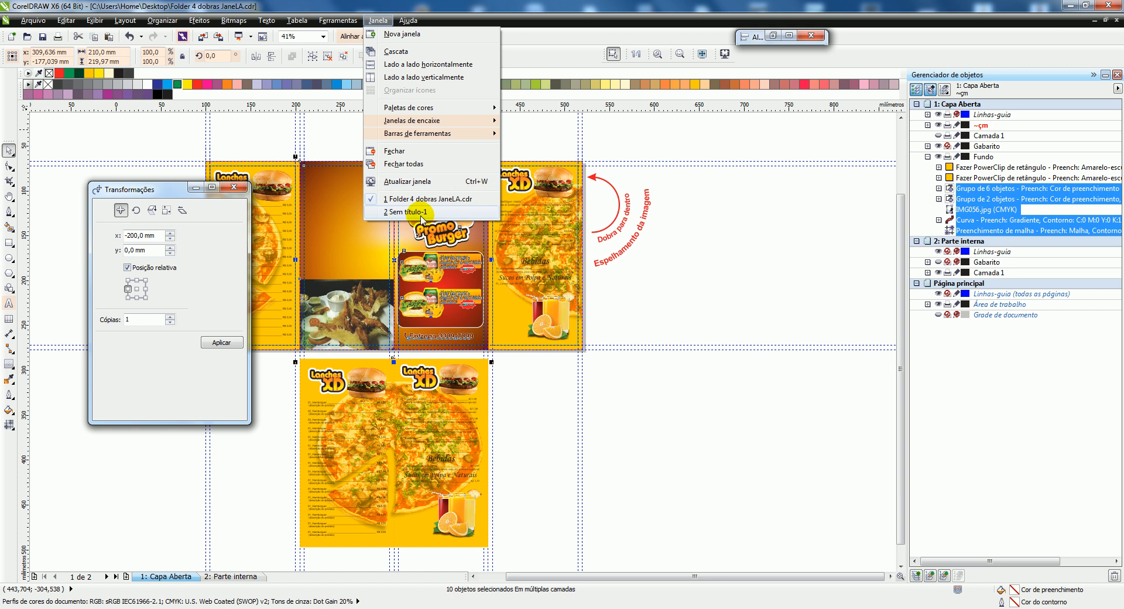
pyautogui.click(420, 213)
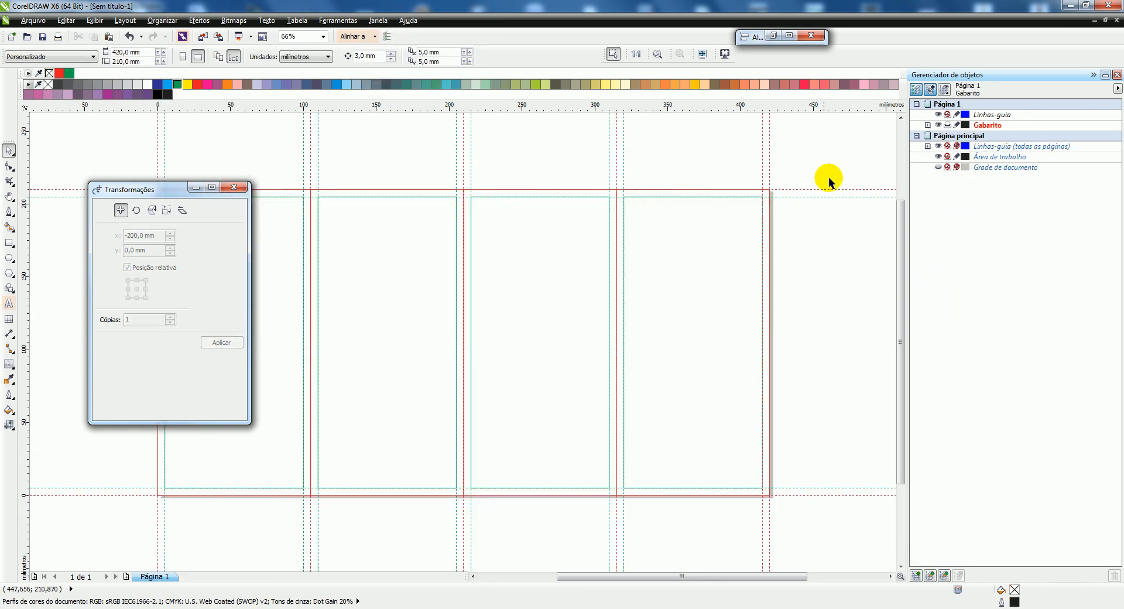
# Step: Create a new layer named Arte and paste the copied burger folder artwork onto it
pyautogui.click(916, 577)
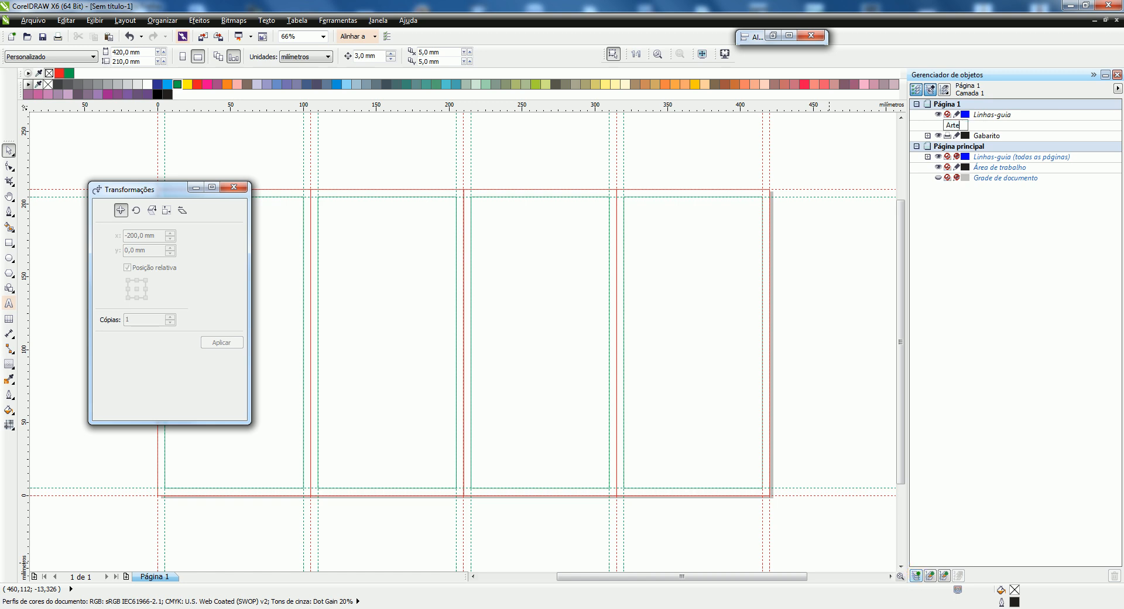
pyautogui.click(922, 573)
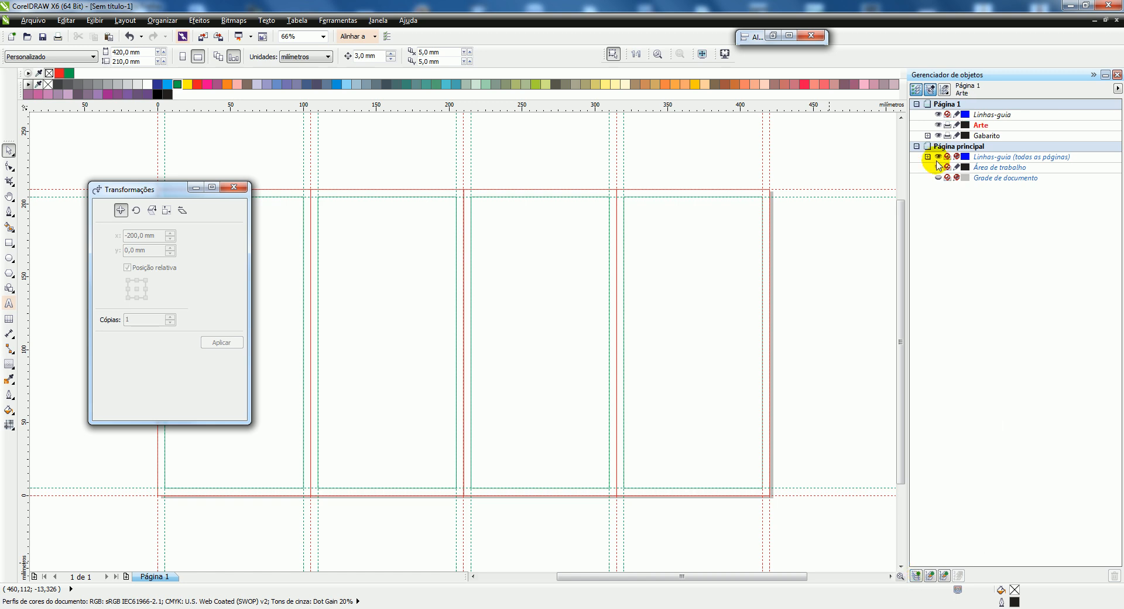
pyautogui.click(981, 126)
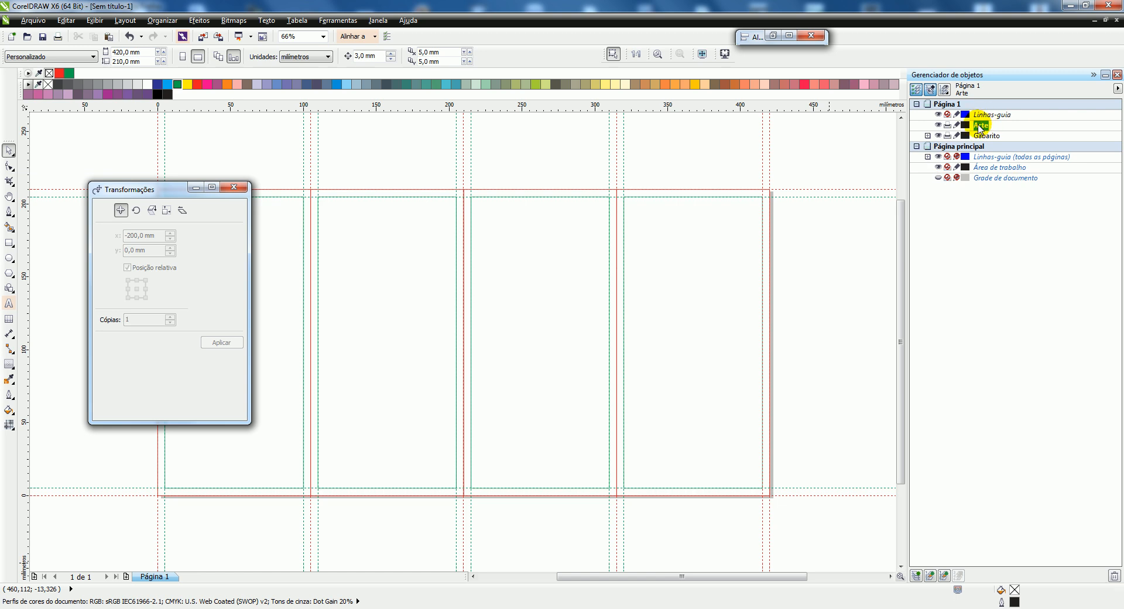
pyautogui.hotkey('ctrl', 'v')
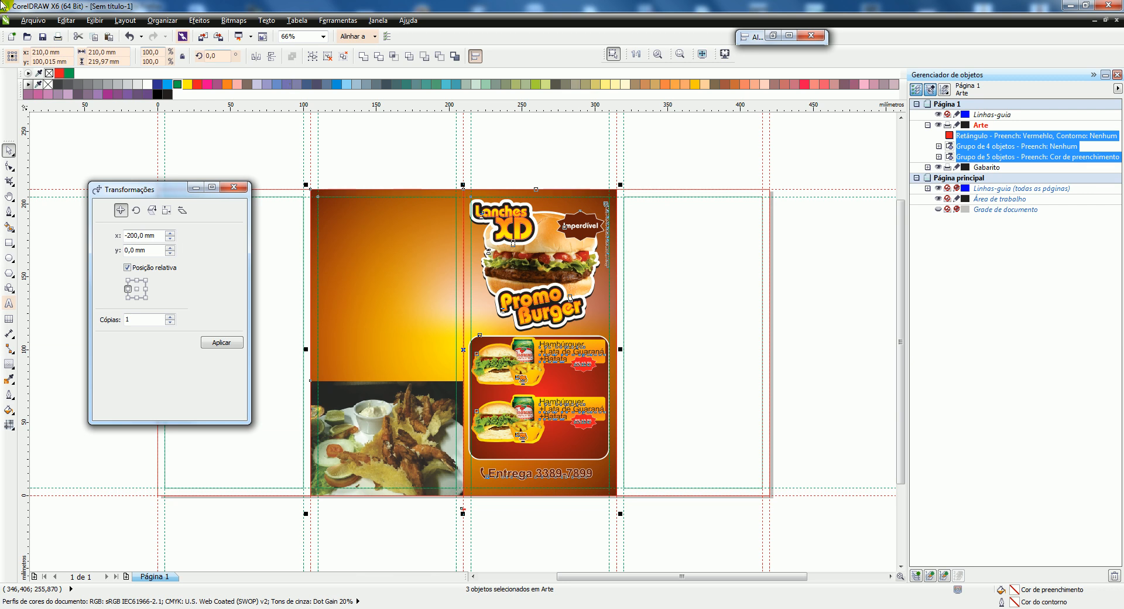
# Step: Save the document to the desktop as a new CDR file named Aula Folder Janela_02
pyautogui.click(33, 21)
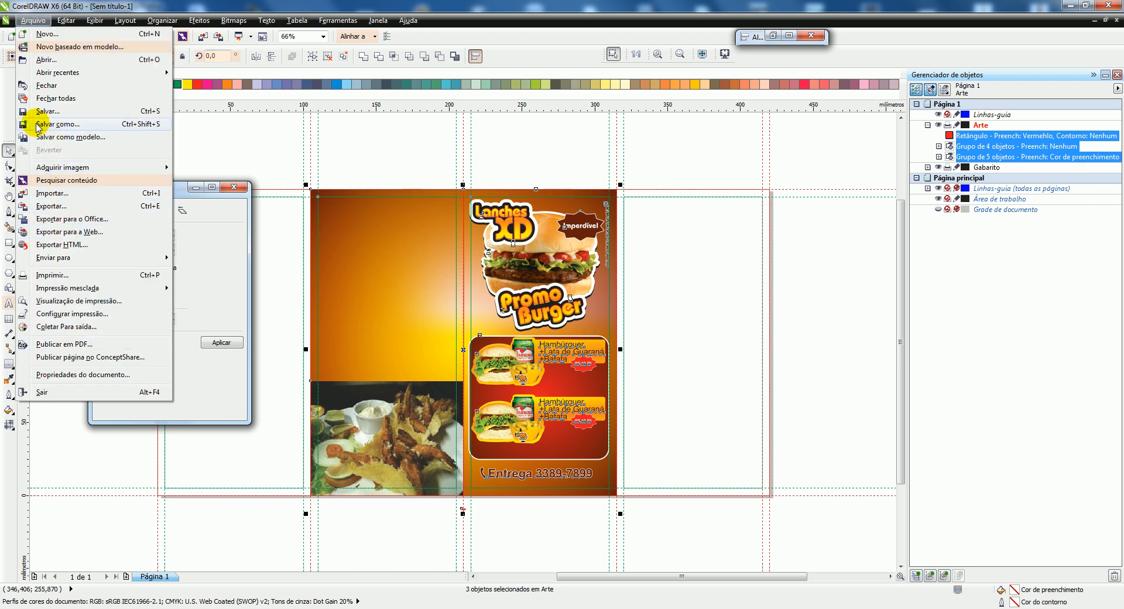
pyautogui.click(53, 124)
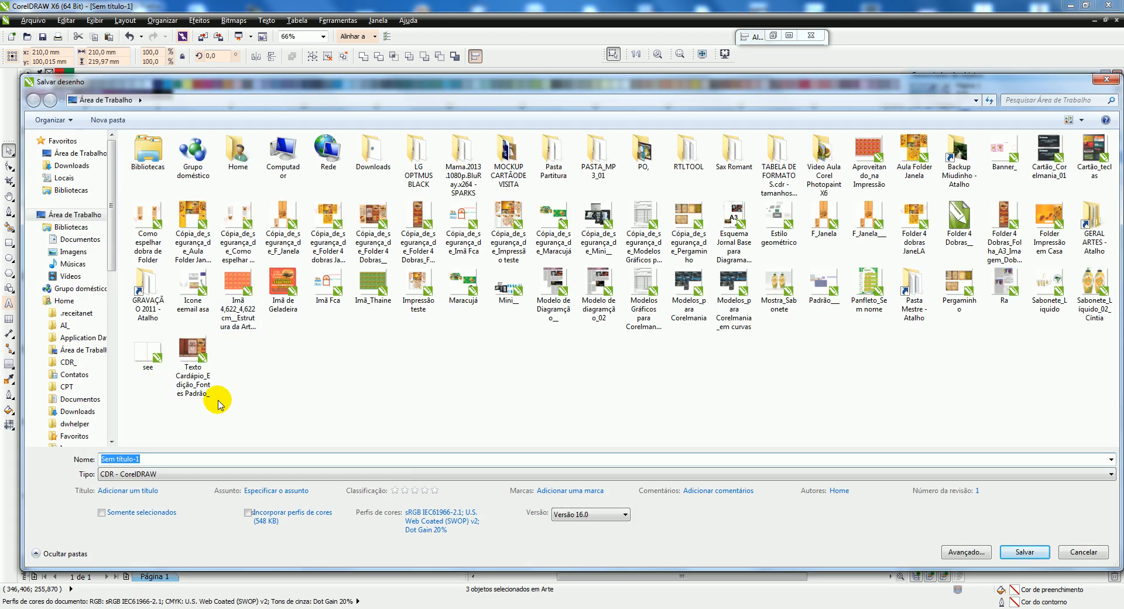
pyautogui.write('Aula')
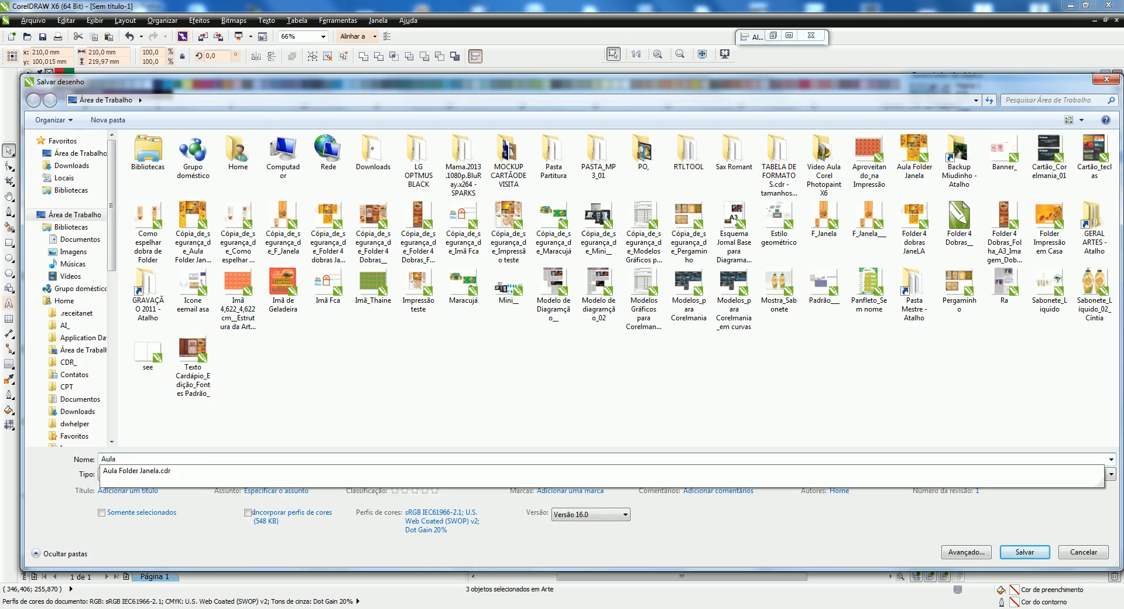
pyautogui.click(150, 470)
pyautogui.doubleClick(171, 458)
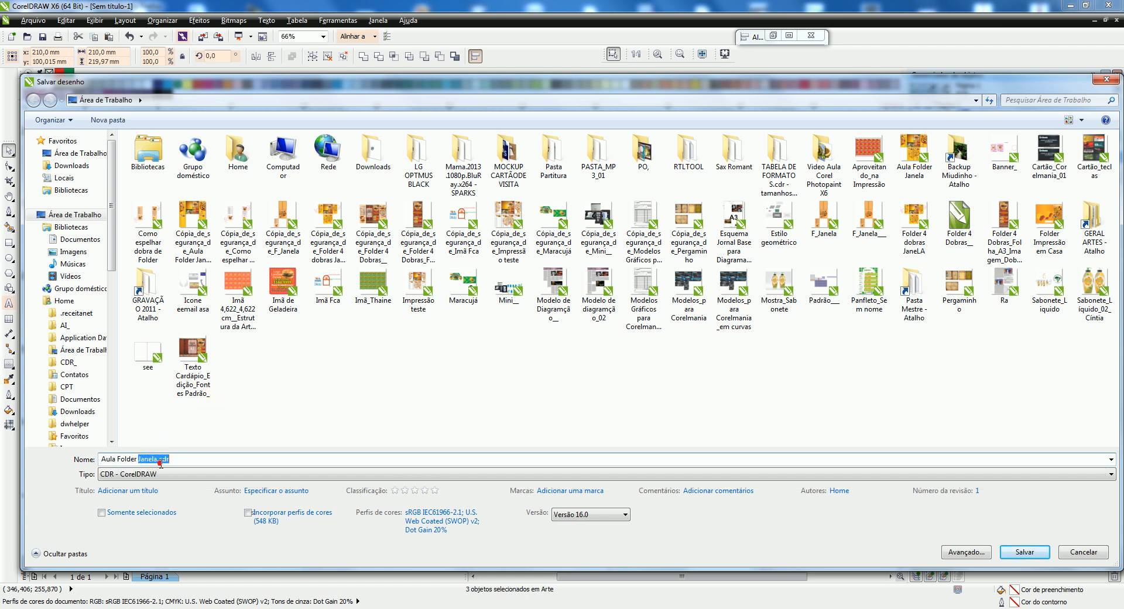
pyautogui.click(155, 458)
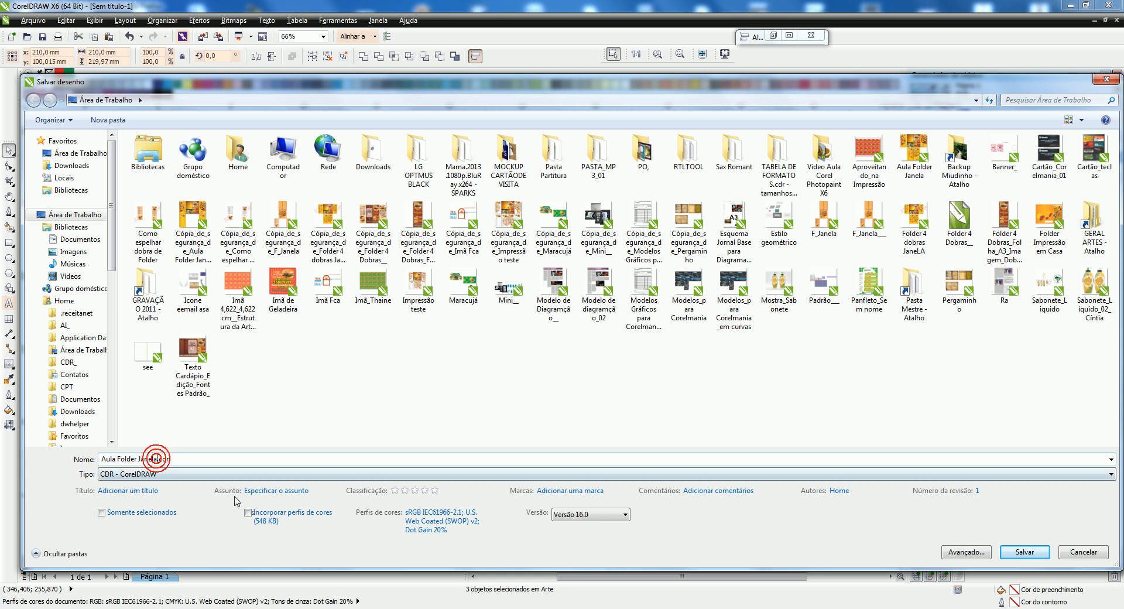
pyautogui.write('_02')
pyautogui.press('Return')
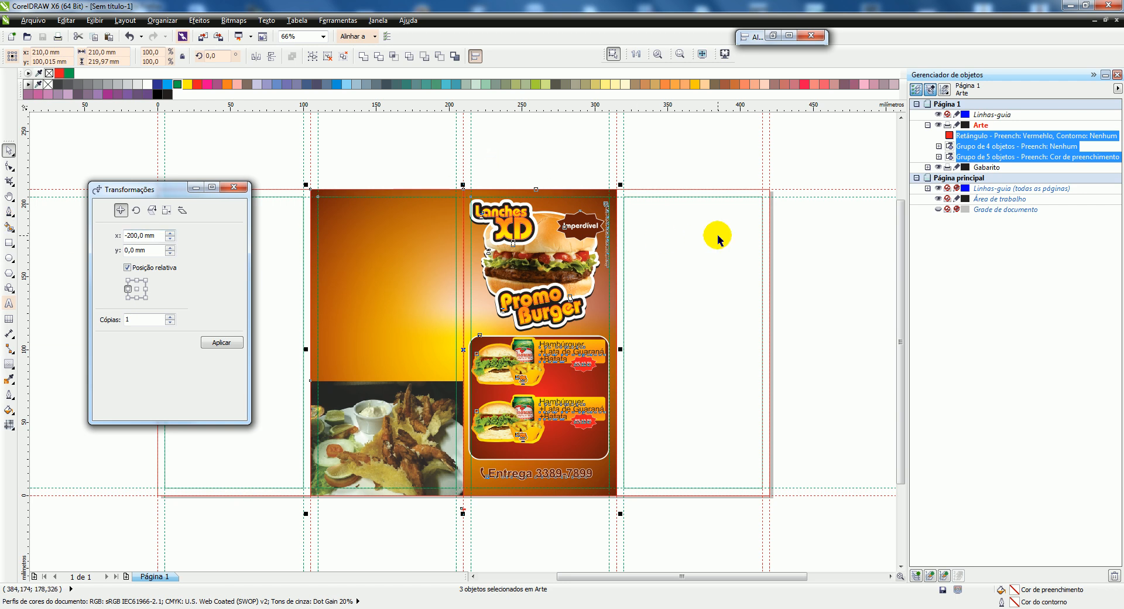
# Step: Deselect the pasted artwork, and lock and hide the Gabarito layer
pyautogui.click(784, 143)
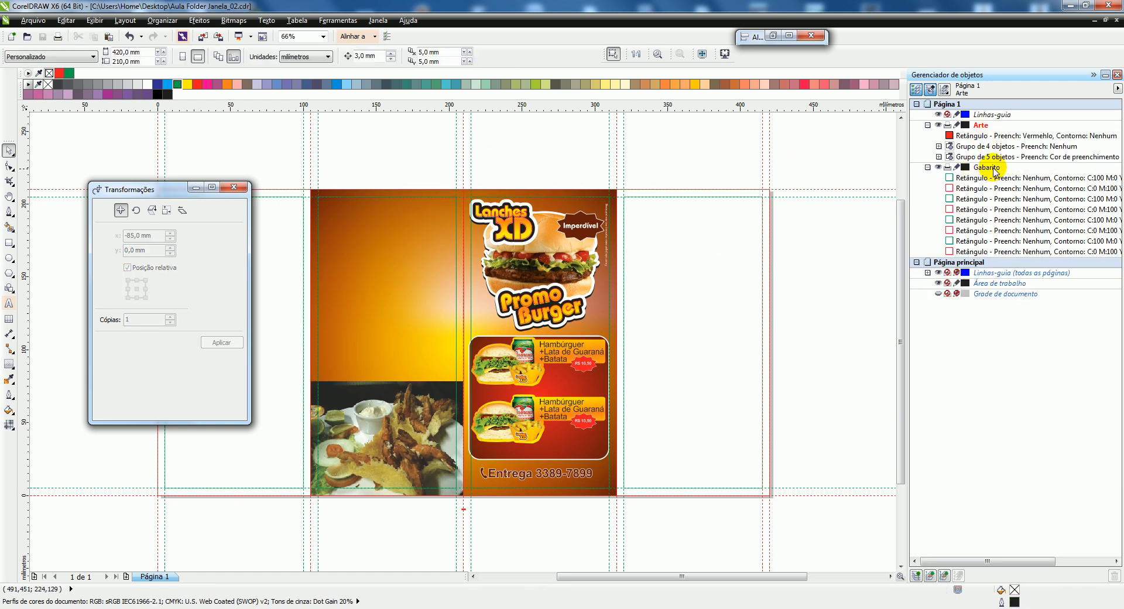
pyautogui.click(989, 168)
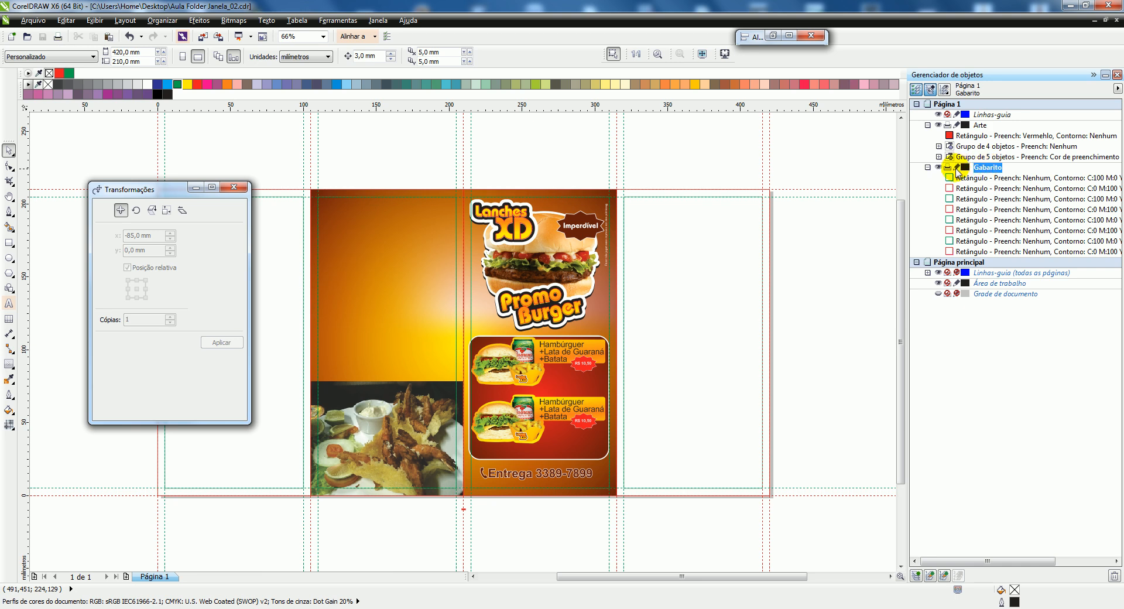
pyautogui.click(956, 168)
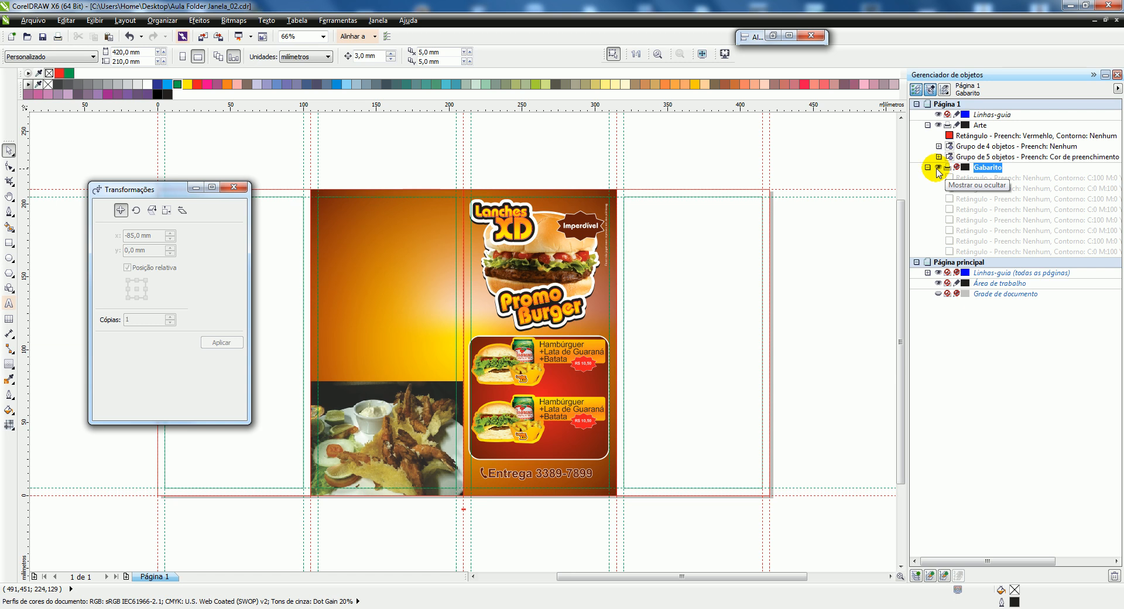
pyautogui.click(937, 168)
pyautogui.click(668, 167)
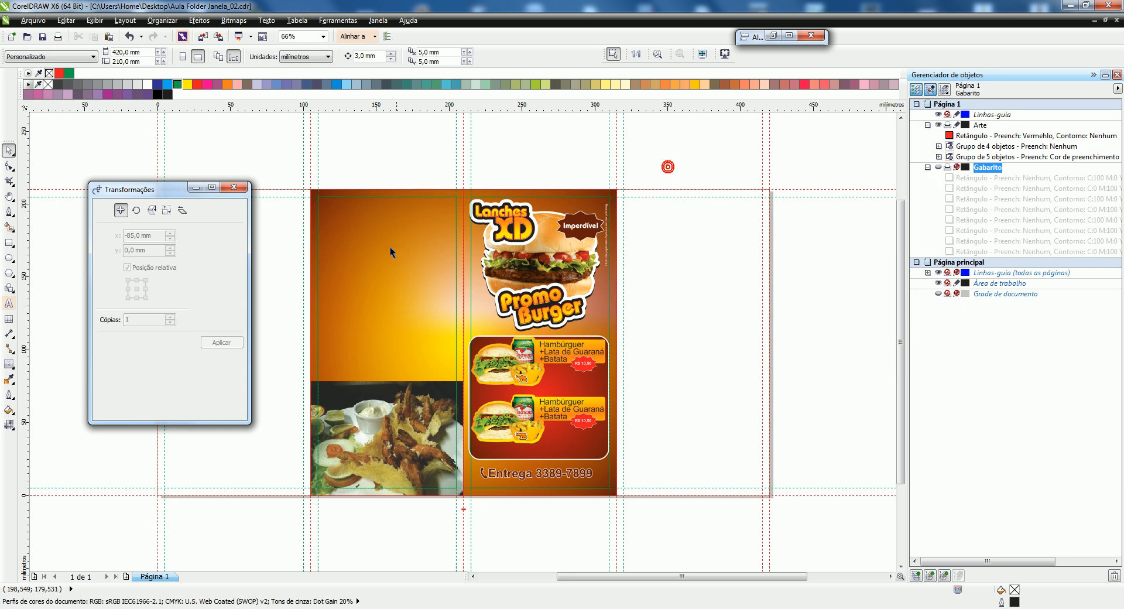
pyautogui.click(681, 197)
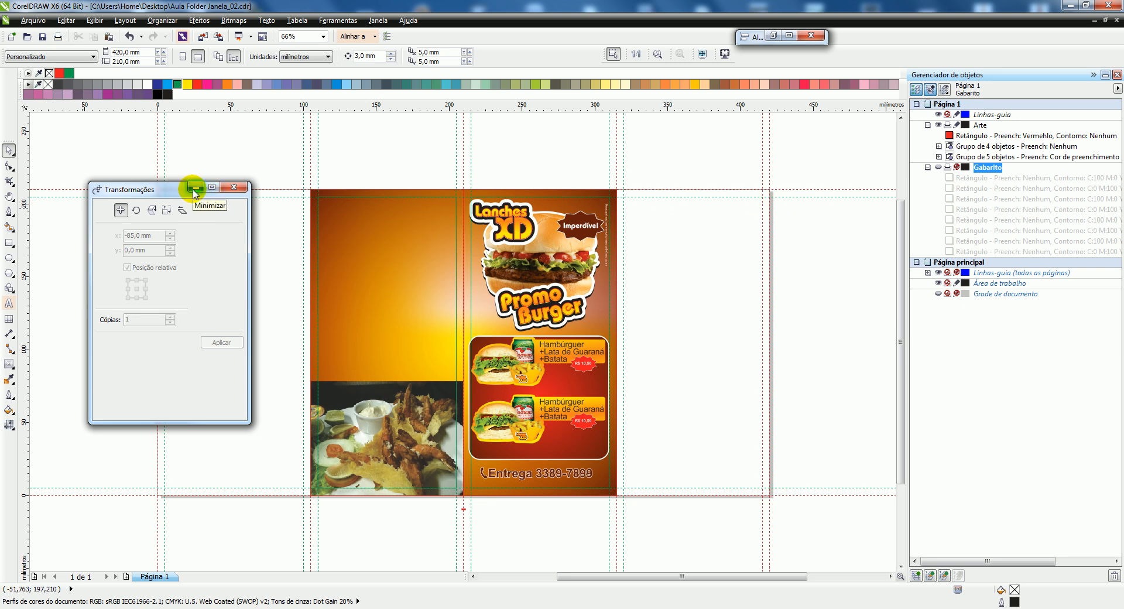
# Step: Move the Transformations window off the first panel and draw a 105 x 210 mm rectangle over that panel on the Arte layer
pyautogui.moveTo(154, 187); pyautogui.dragTo(750, 165)
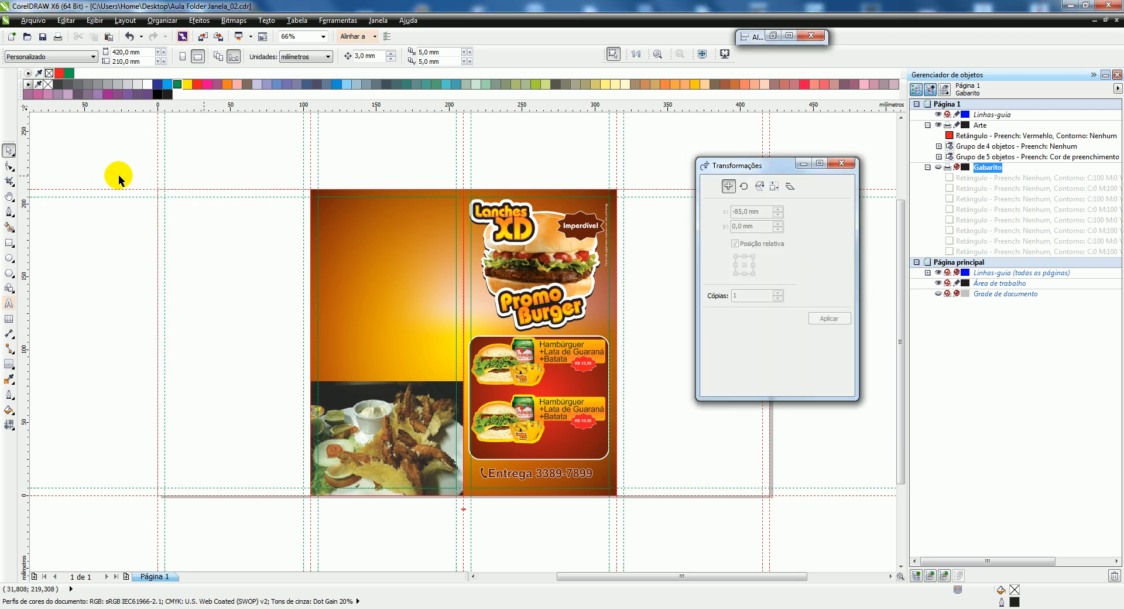
pyautogui.click(11, 249)
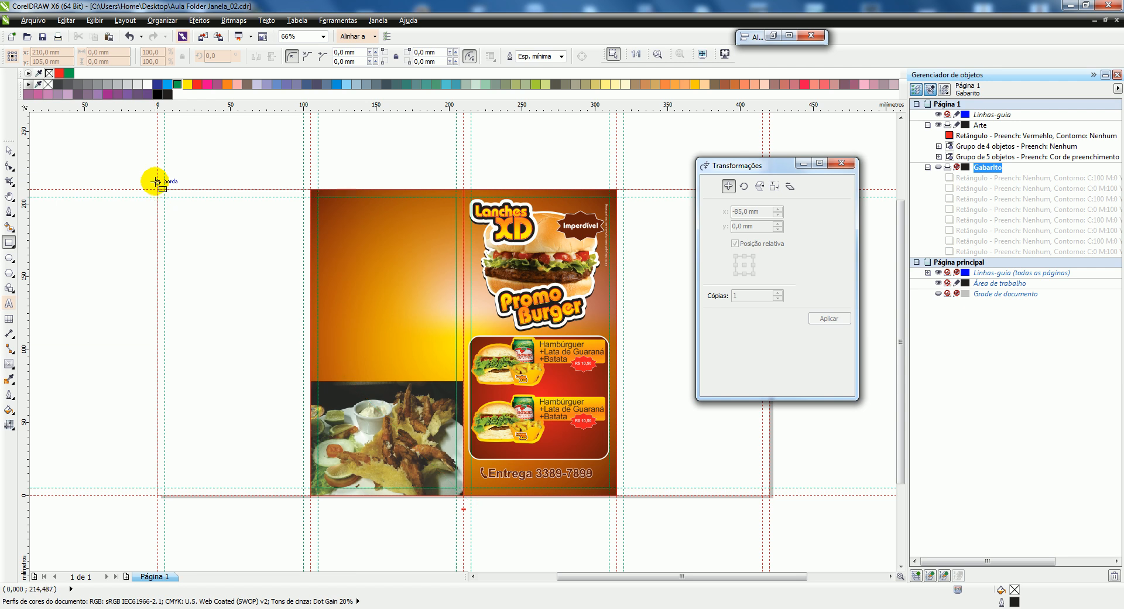
pyautogui.click(157, 189)
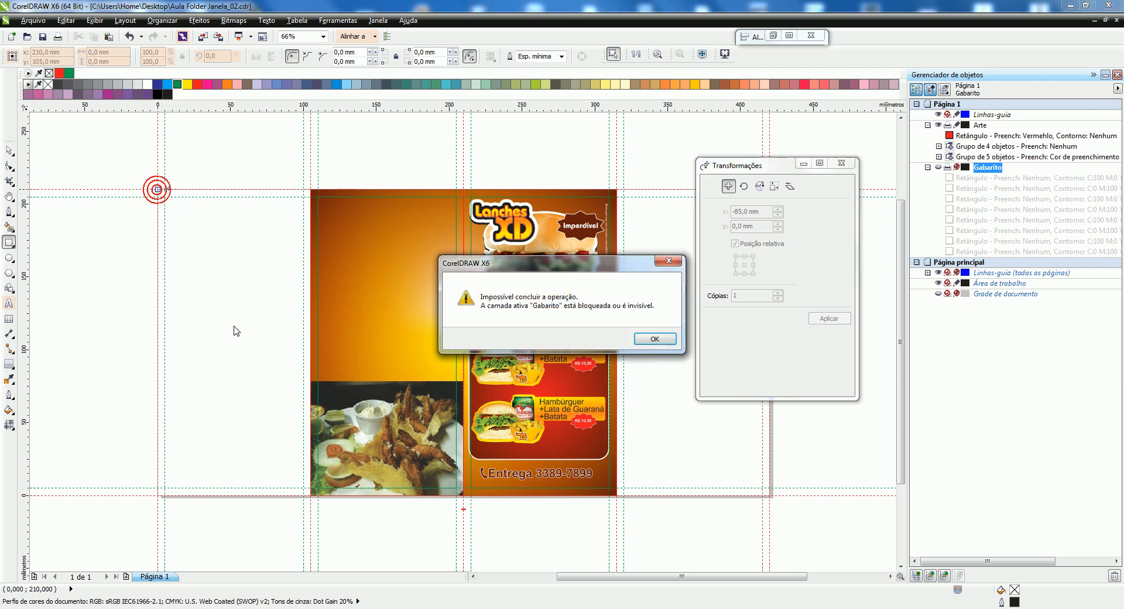
pyautogui.click(667, 256)
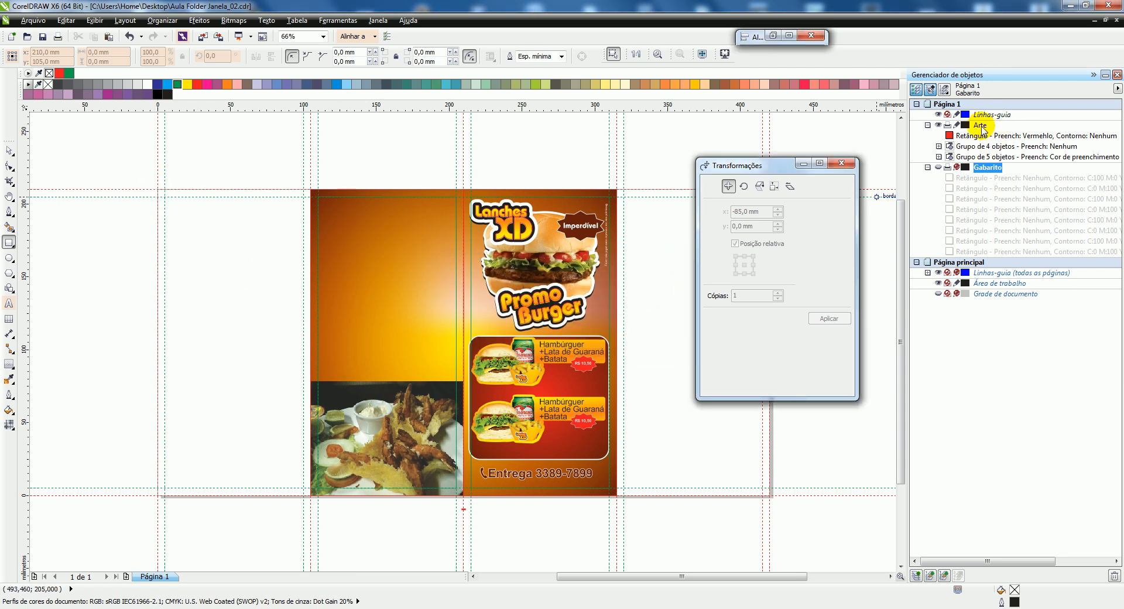
pyautogui.click(983, 125)
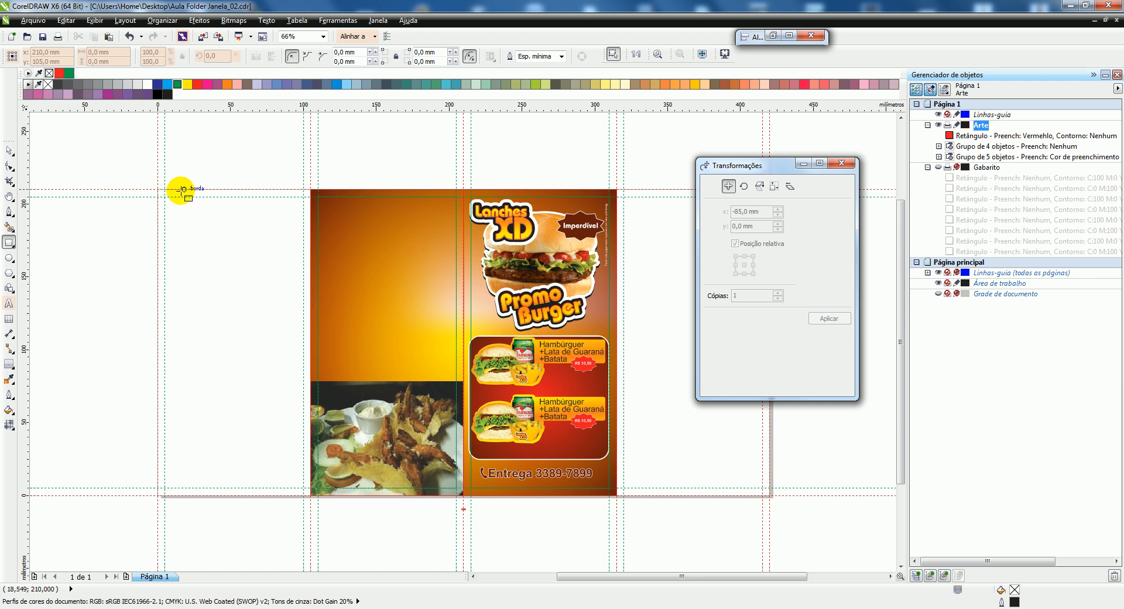
pyautogui.moveTo(157, 189); pyautogui.dragTo(310, 495)
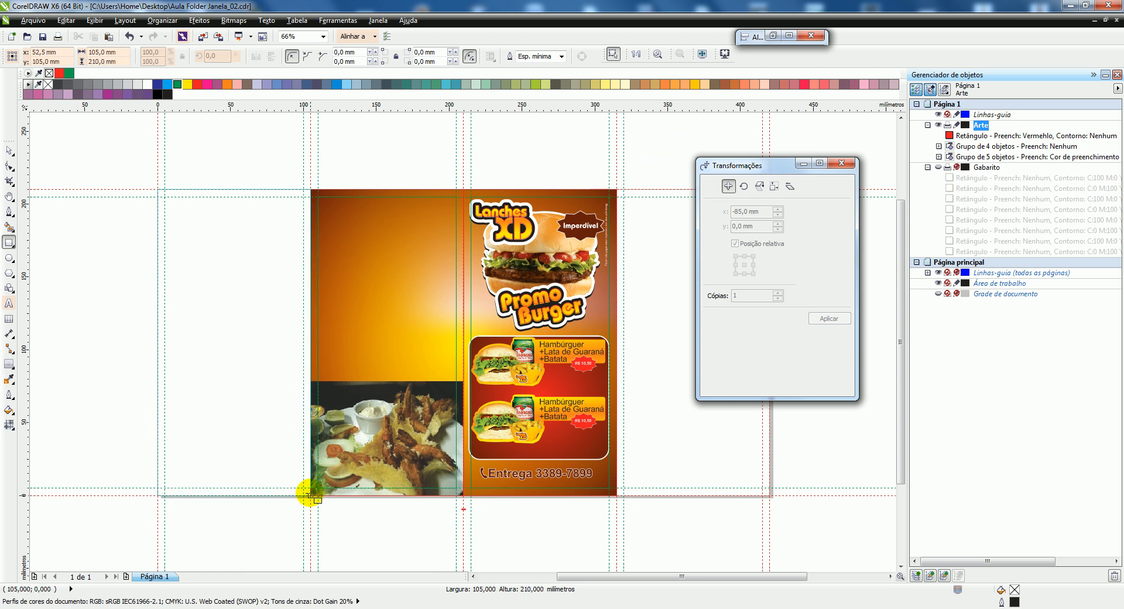
pyautogui.moveTo(311, 496); pyautogui.dragTo(311, 497)
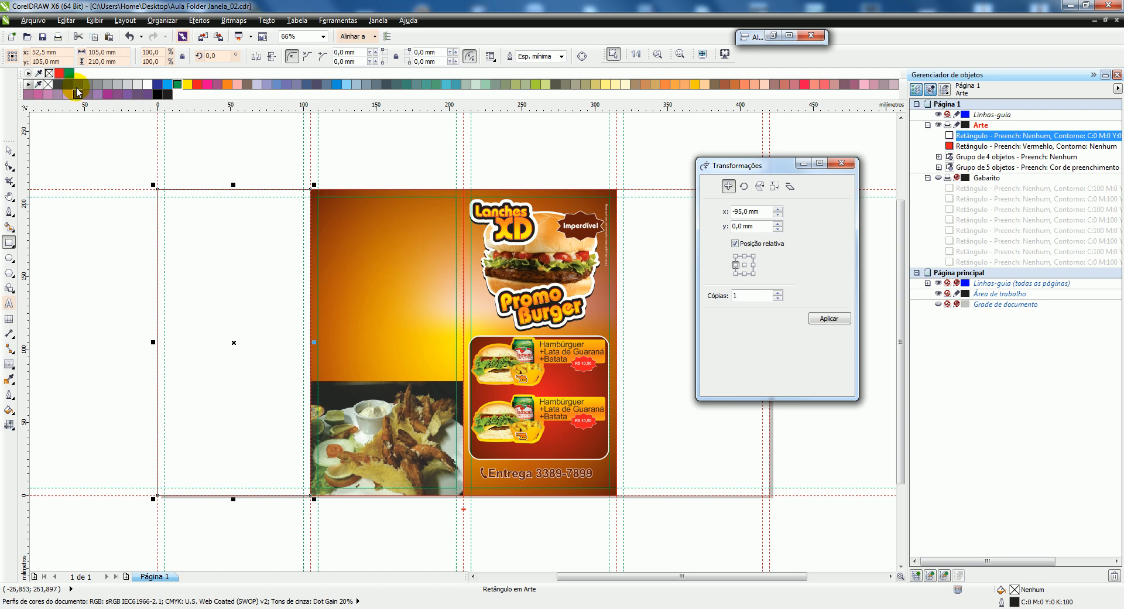
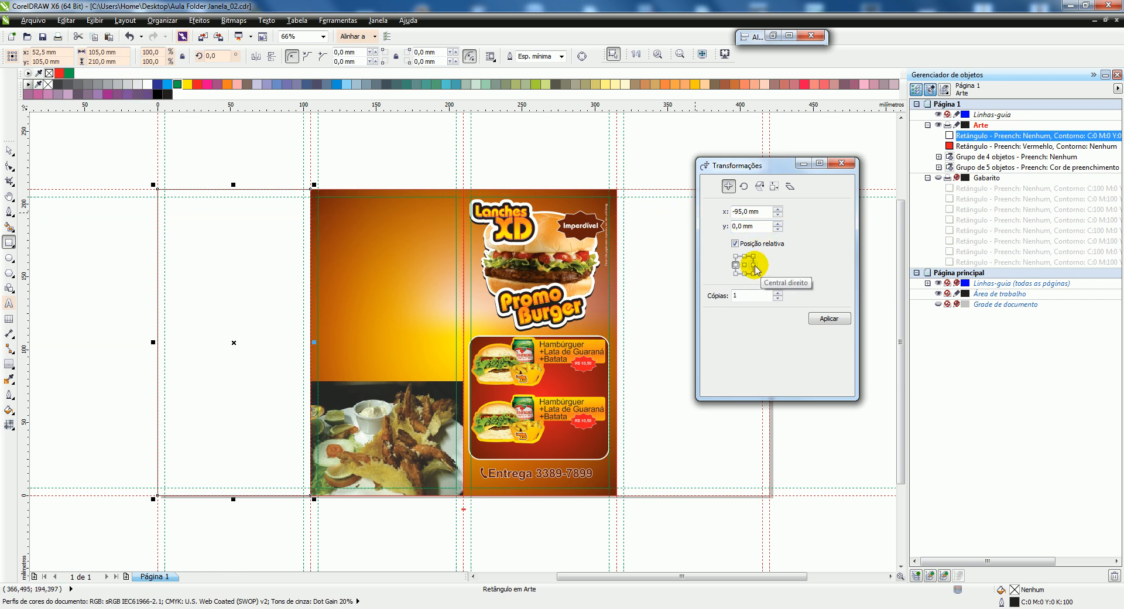
# Step: Make one copy of the rectangle offset 105 mm horizontally and align it with the right edge of the page, over the fourth panel
pyautogui.click(755, 267)
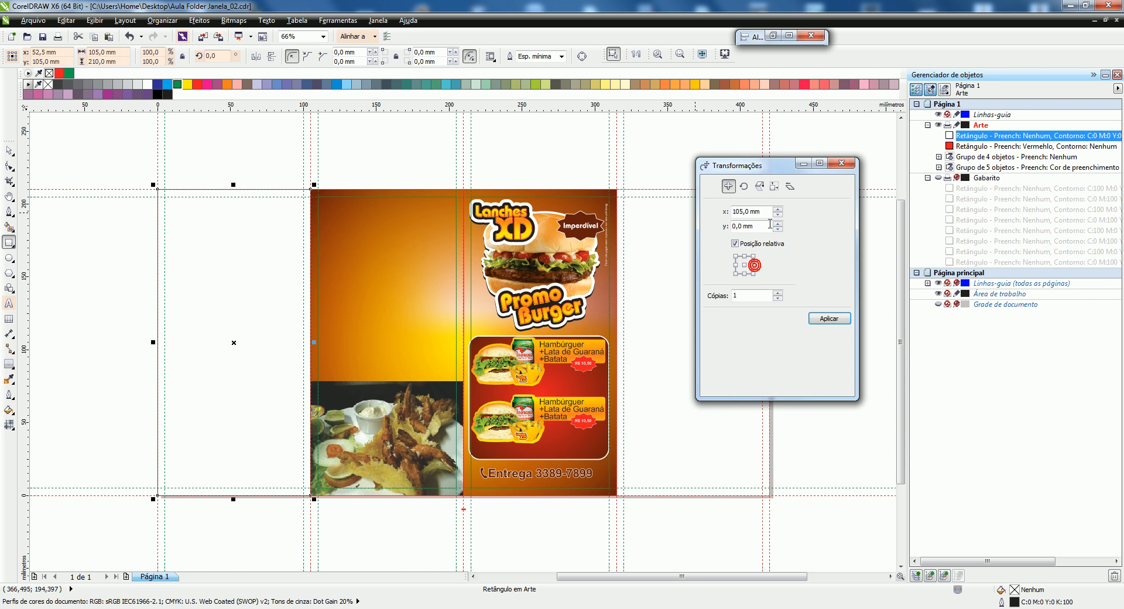
pyautogui.click(829, 318)
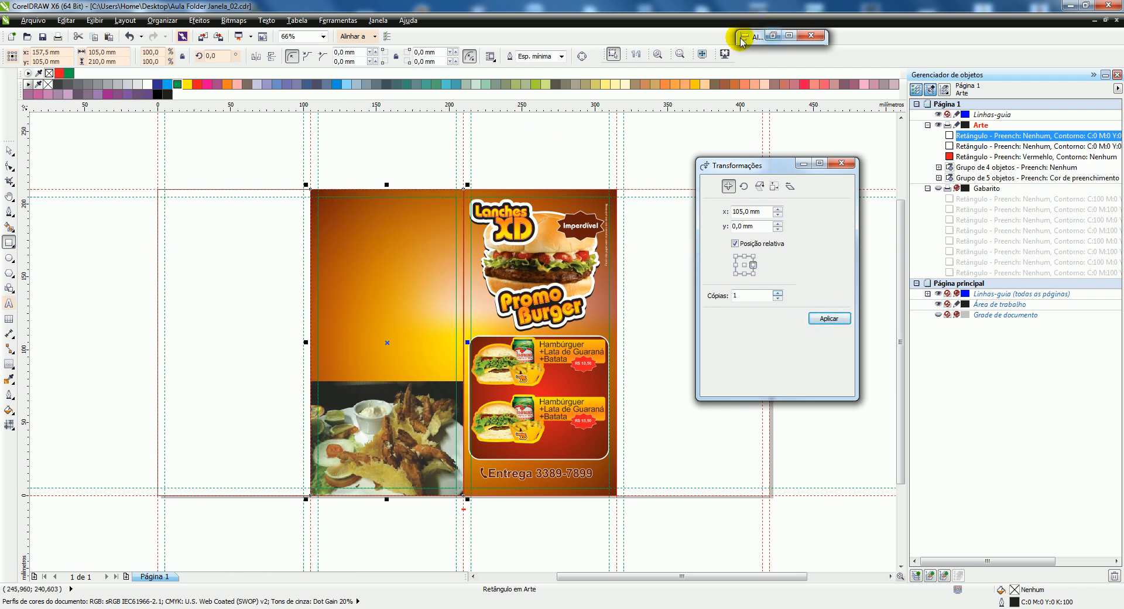
pyautogui.click(771, 36)
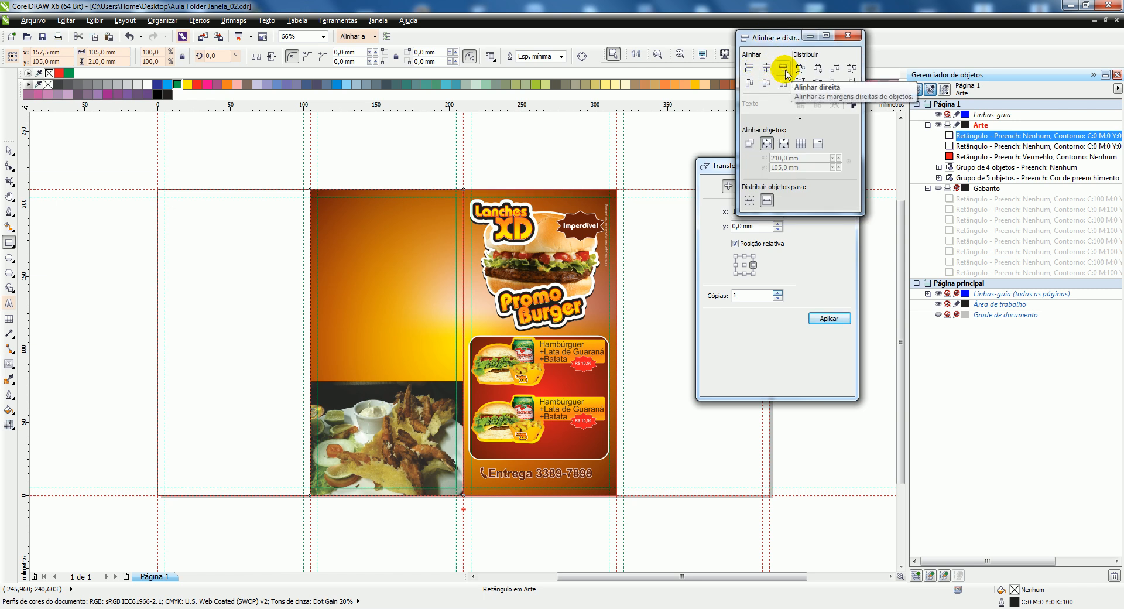
pyautogui.click(784, 71)
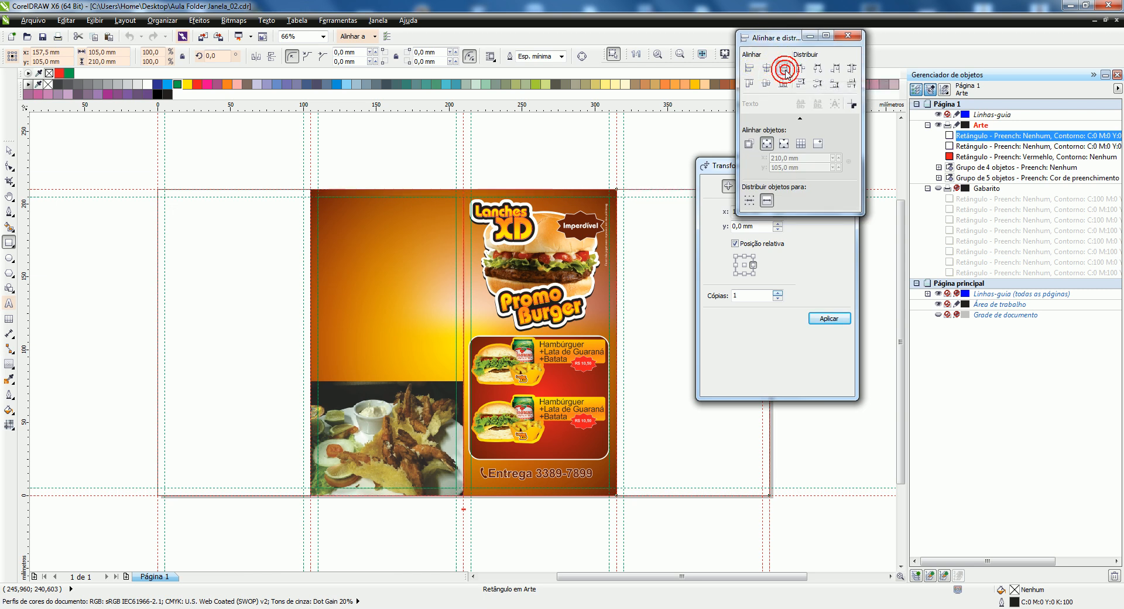
# Step: Fill both outer panel rectangles with yellow C:0 M:20 Y:100 K:0
pyautogui.keyDown('shift'); pyautogui.click(213, 243); pyautogui.keyUp('shift')
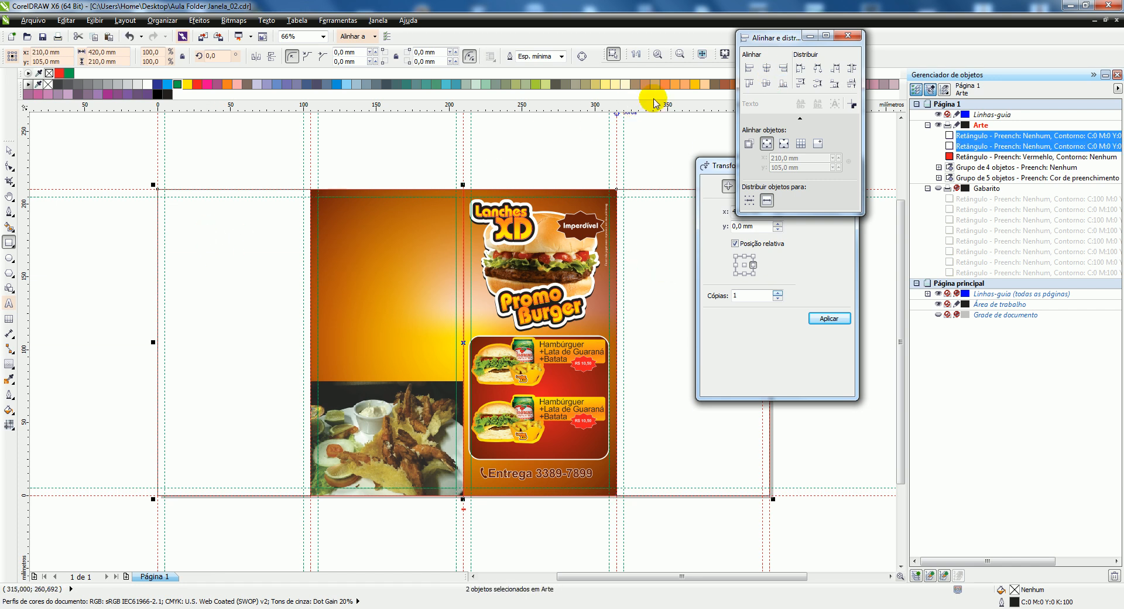
pyautogui.click(695, 86)
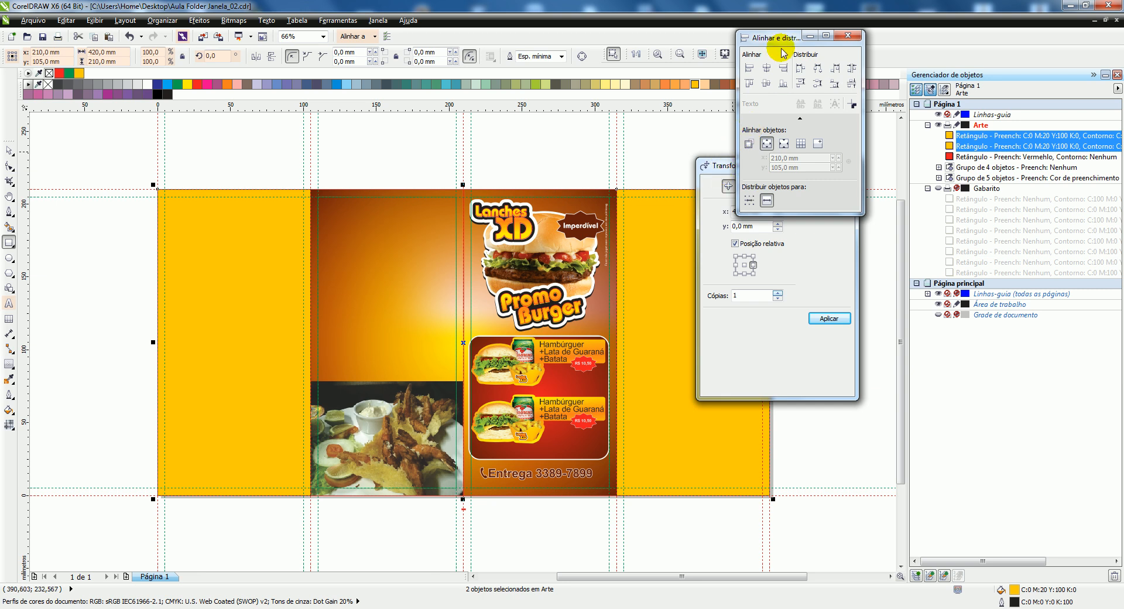
# Step: Duplicate the two selected yellow side rectangles directly below the originals, with one copy at a relative offset of x 0 mm, y -210 mm
pyautogui.moveTo(773, 37); pyautogui.dragTo(874, 41)
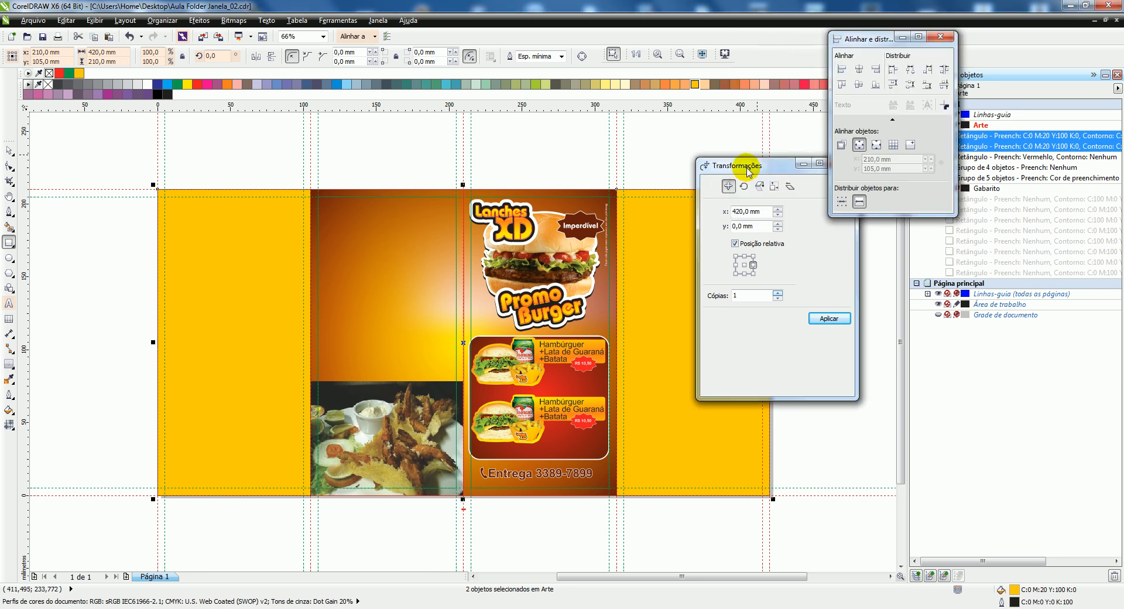
pyautogui.click(744, 275)
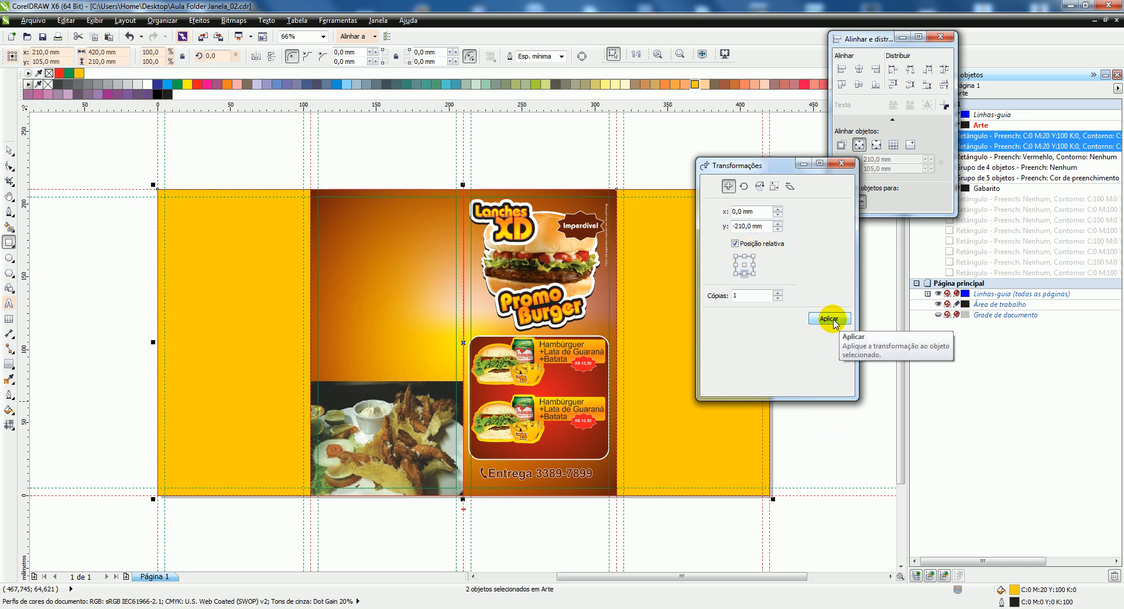
pyautogui.click(835, 321)
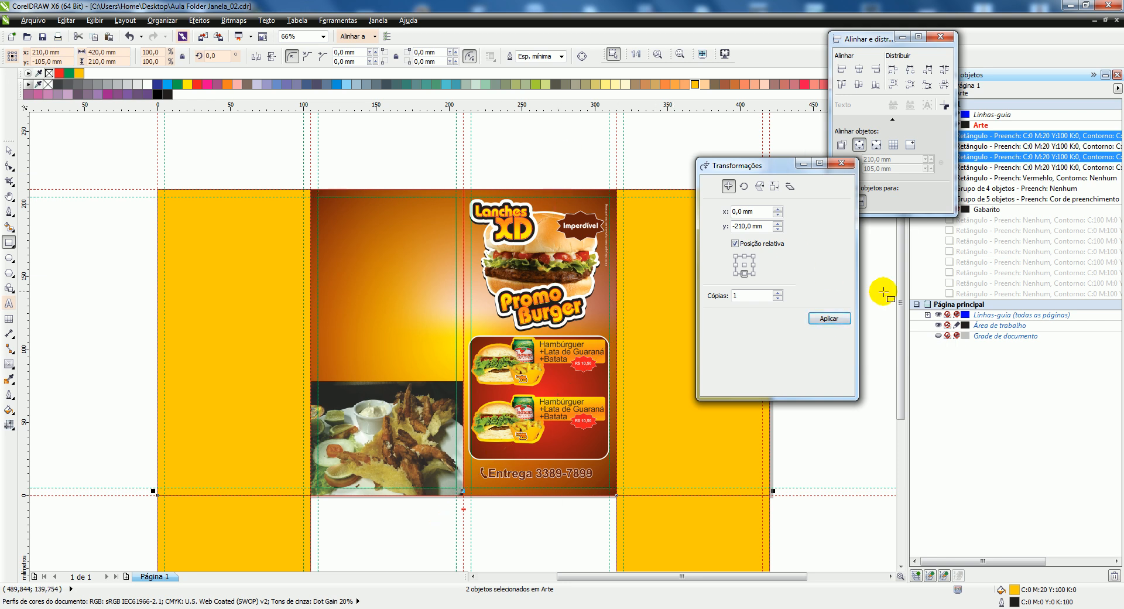
pyautogui.moveTo(899, 295); pyautogui.dragTo(900, 424)
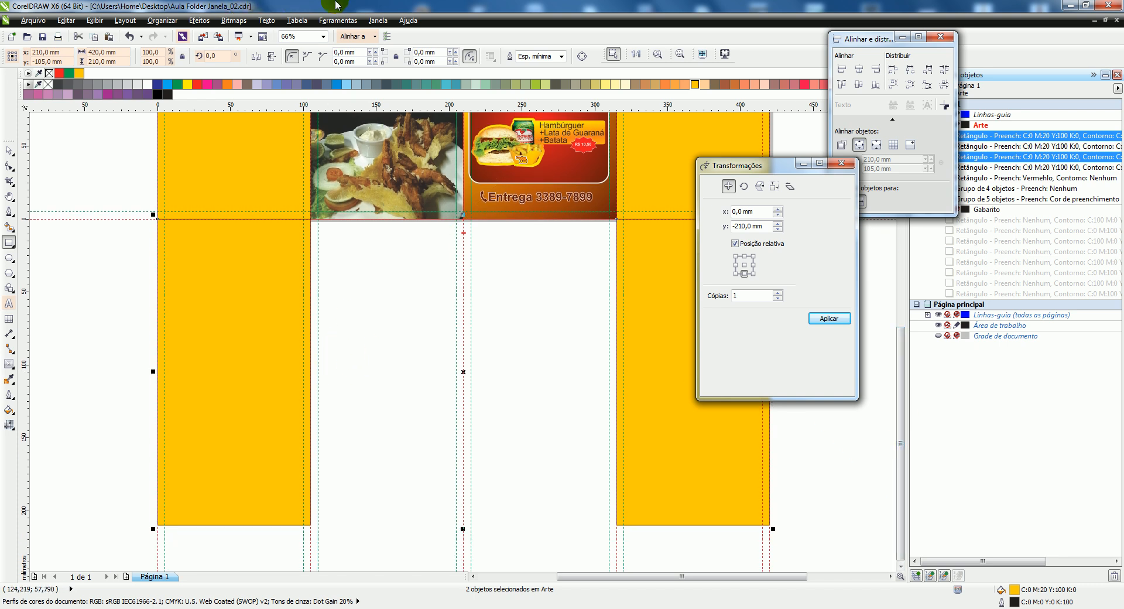
# Step: Switch to Folder 4 dobras JaneLA.cdr and copy the menu group with the drinks section from inside the lower right PowerClip panel
pyautogui.click(377, 20)
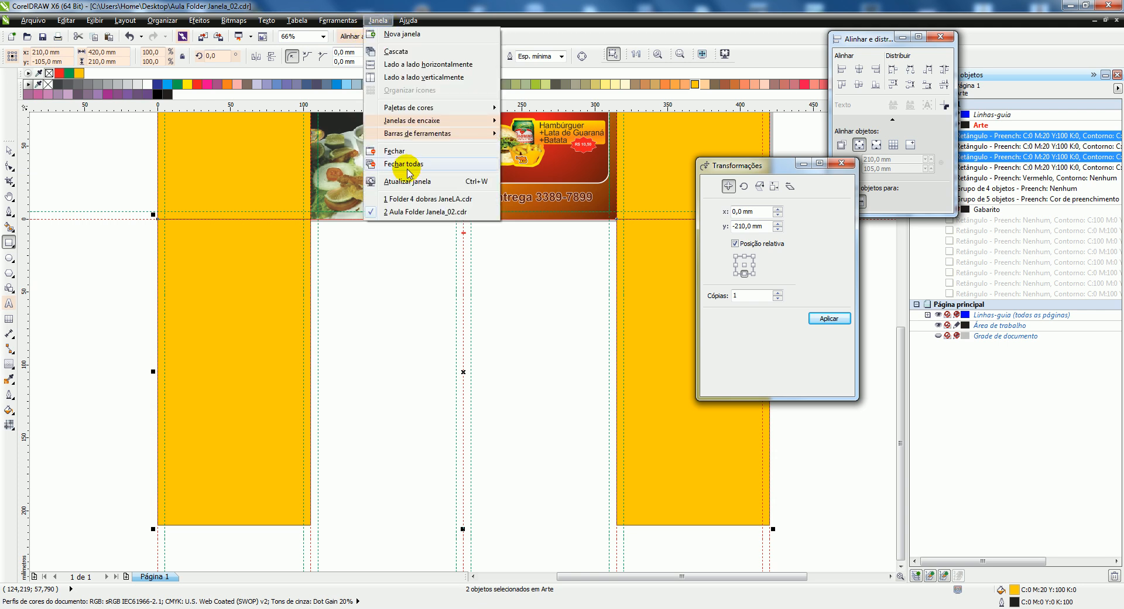
pyautogui.click(418, 202)
pyautogui.click(8, 151)
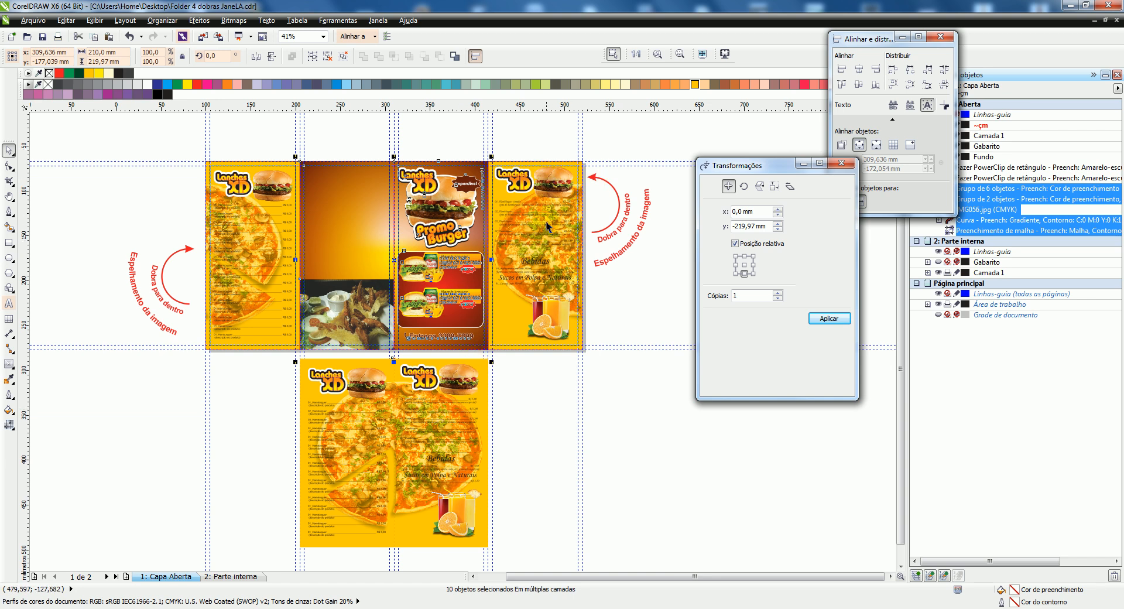
pyautogui.click(438, 406)
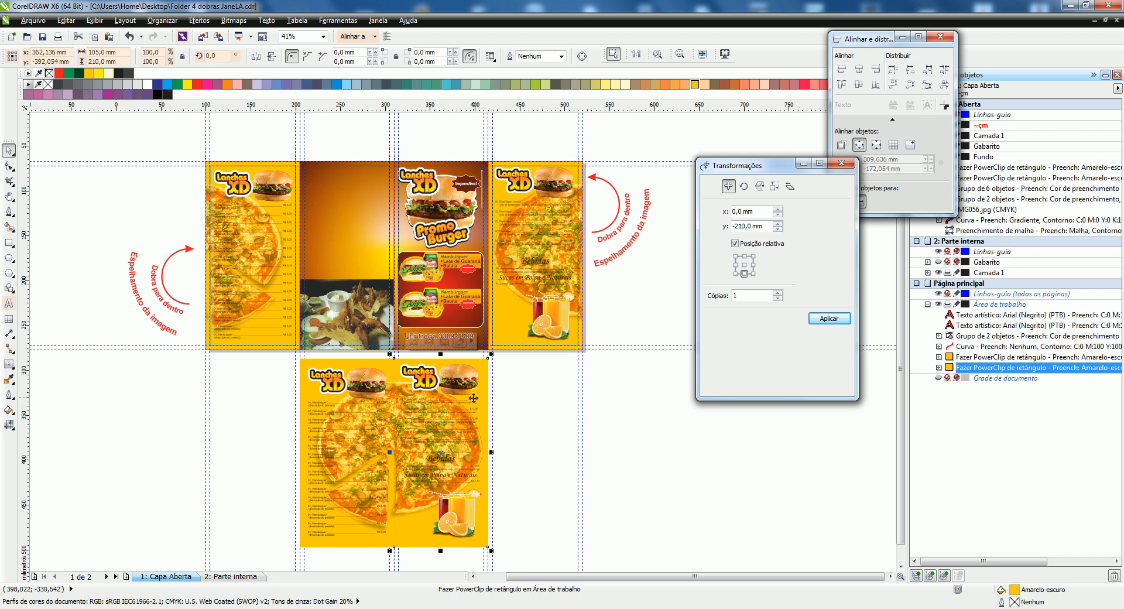
pyautogui.doubleClick(460, 404)
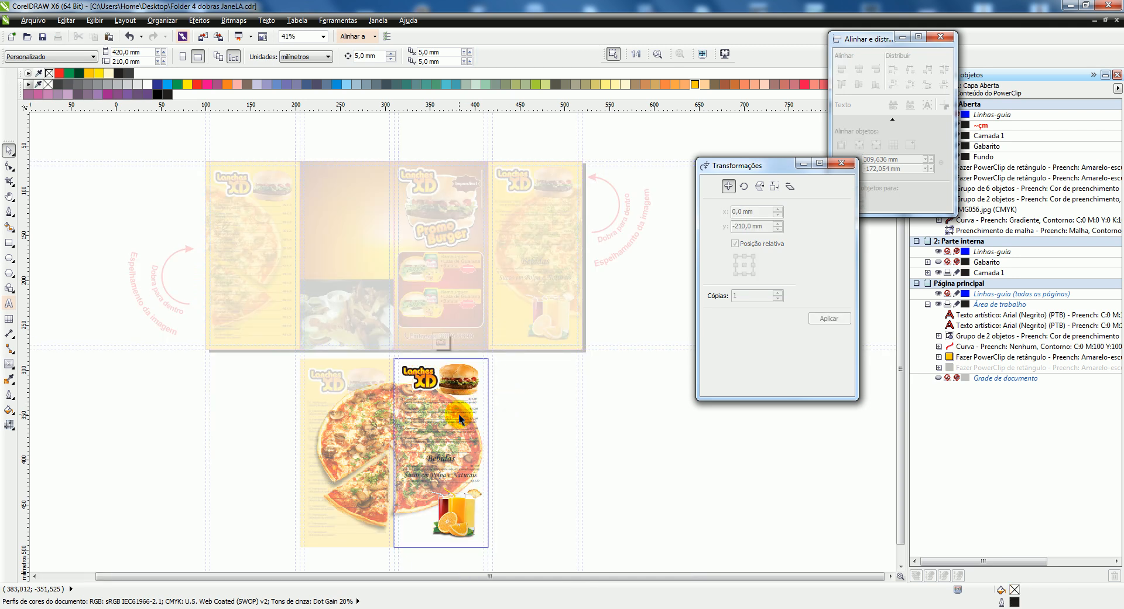
pyautogui.click(460, 417)
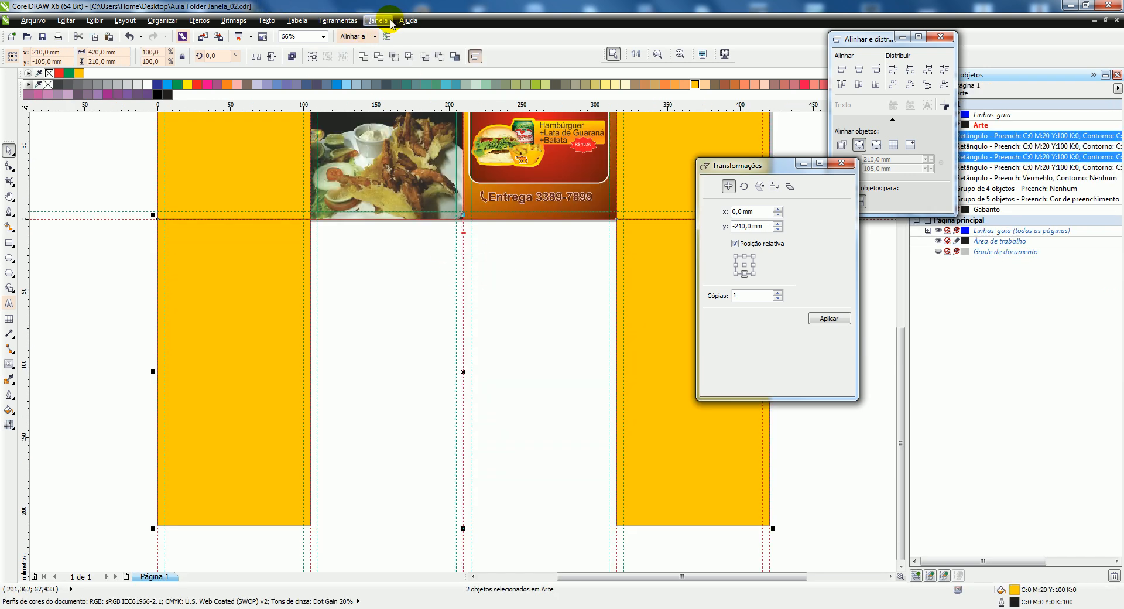
# Step: Paste the drinks menu group into Aula Folder Janela_02.cdr and centre it vertically and horizontally on the lower right yellow rectangle
pyautogui.click(379, 23)
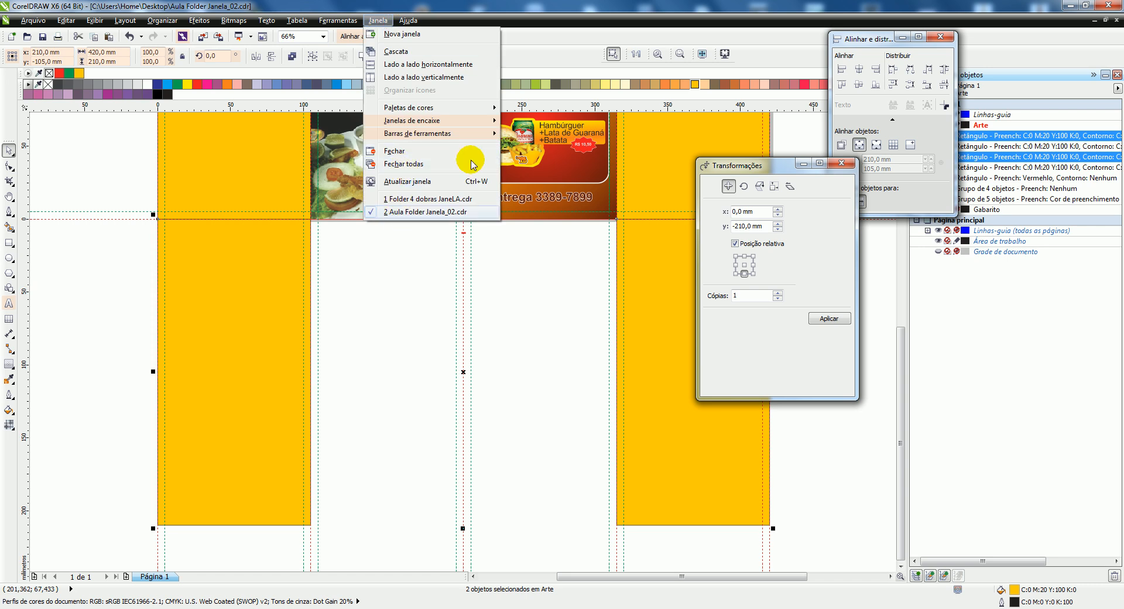
pyautogui.click(563, 6)
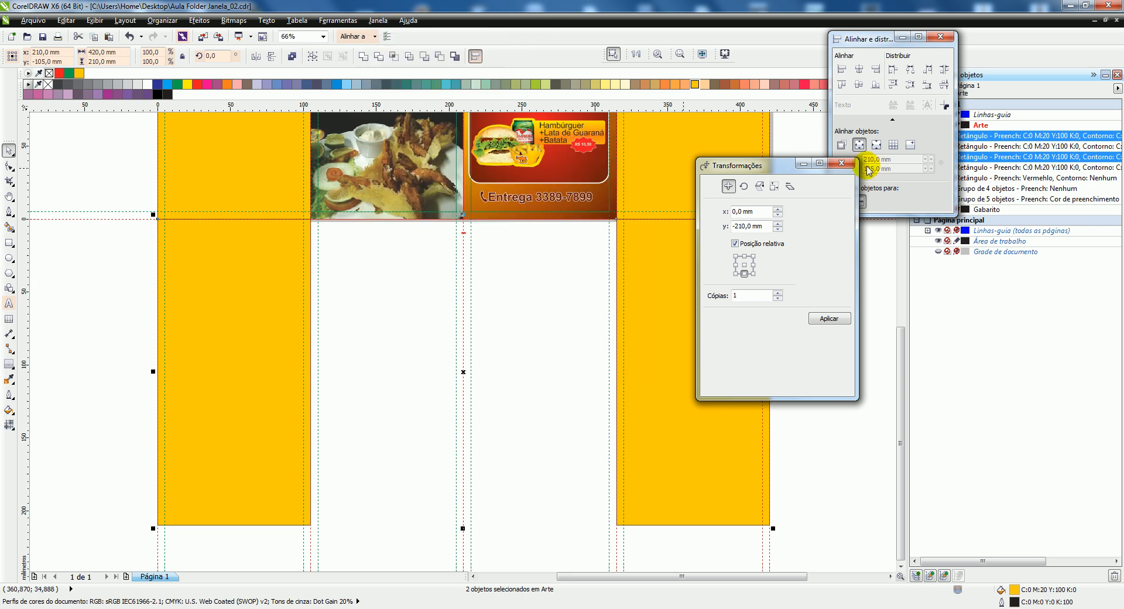
pyautogui.hotkey('ctrl', 'v')
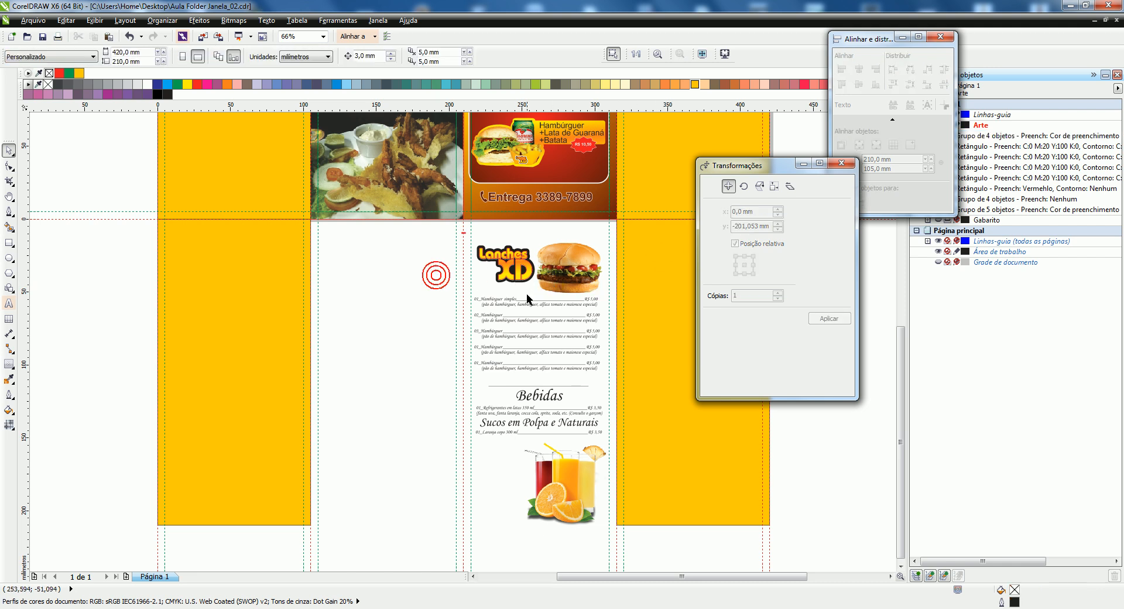
pyautogui.keyDown('shift'); pyautogui.click(674, 241); pyautogui.keyUp('shift')
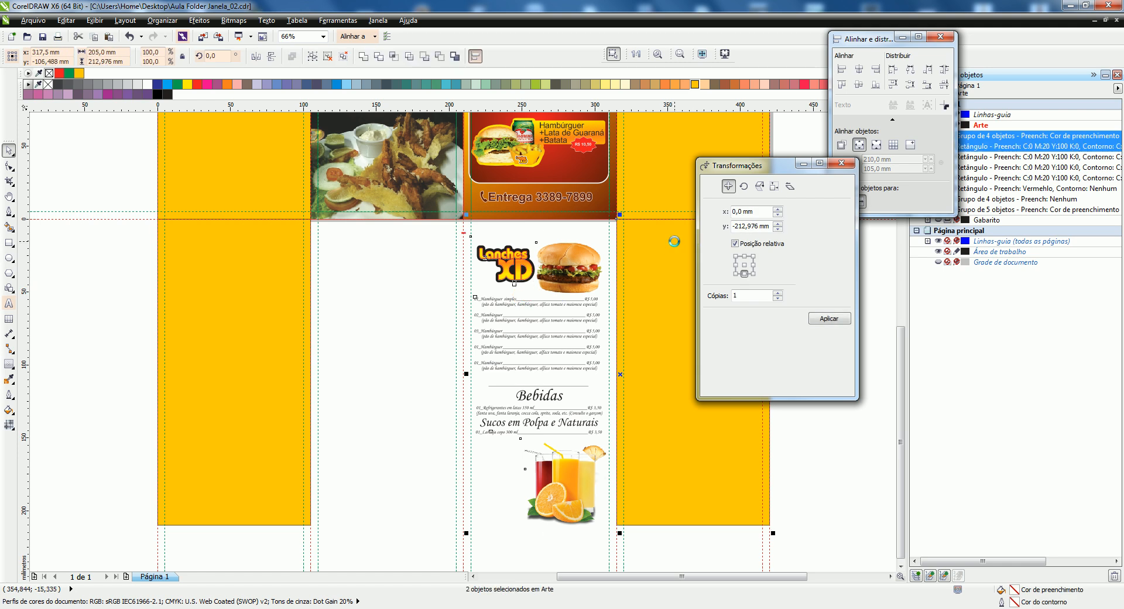
pyautogui.press('e')
pyautogui.press('c')
pyautogui.moveTo(670, 187); pyautogui.dragTo(489, 203)
pyautogui.hotkey('ctrl', 'z')
pyautogui.moveTo(744, 168); pyautogui.dragTo(858, 202)
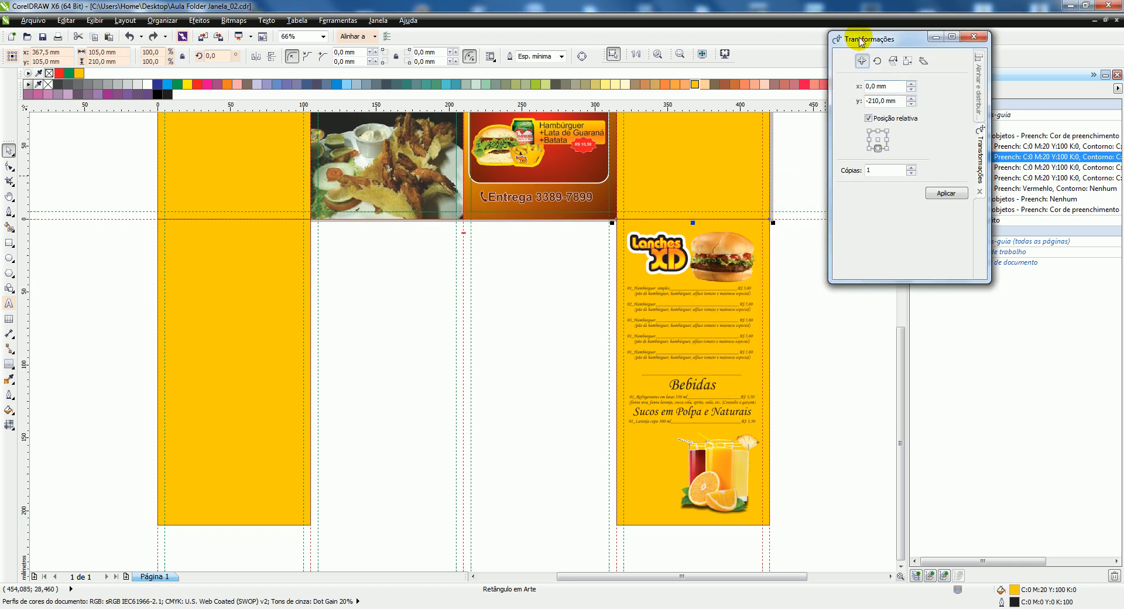
# Step: PowerClip the drinks menu group inside the lower right yellow rectangle
pyautogui.rightClick(737, 254)
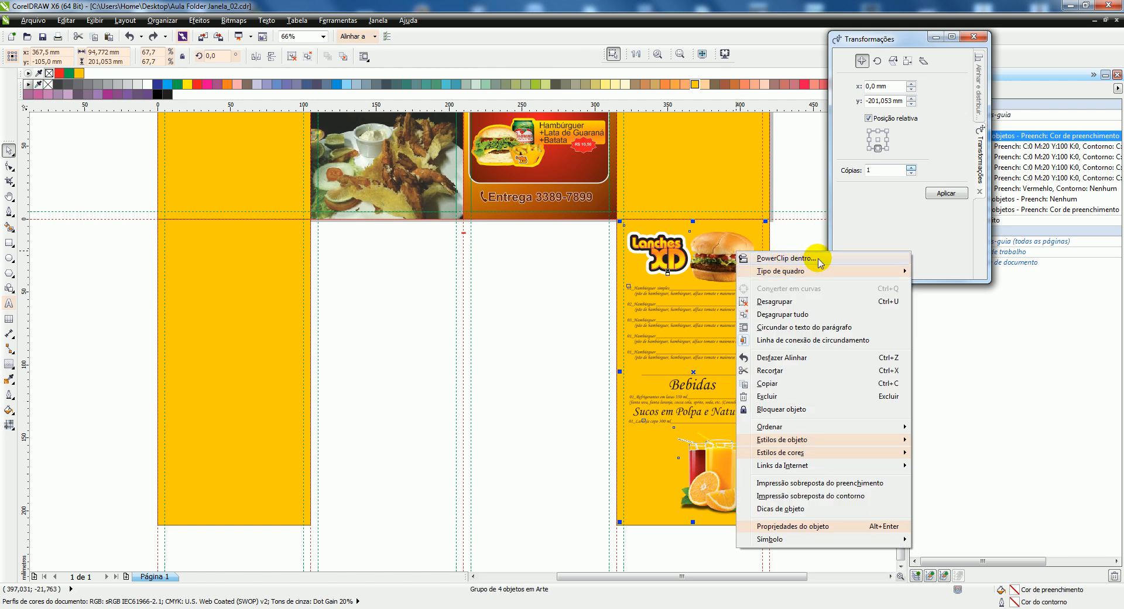
pyautogui.click(786, 258)
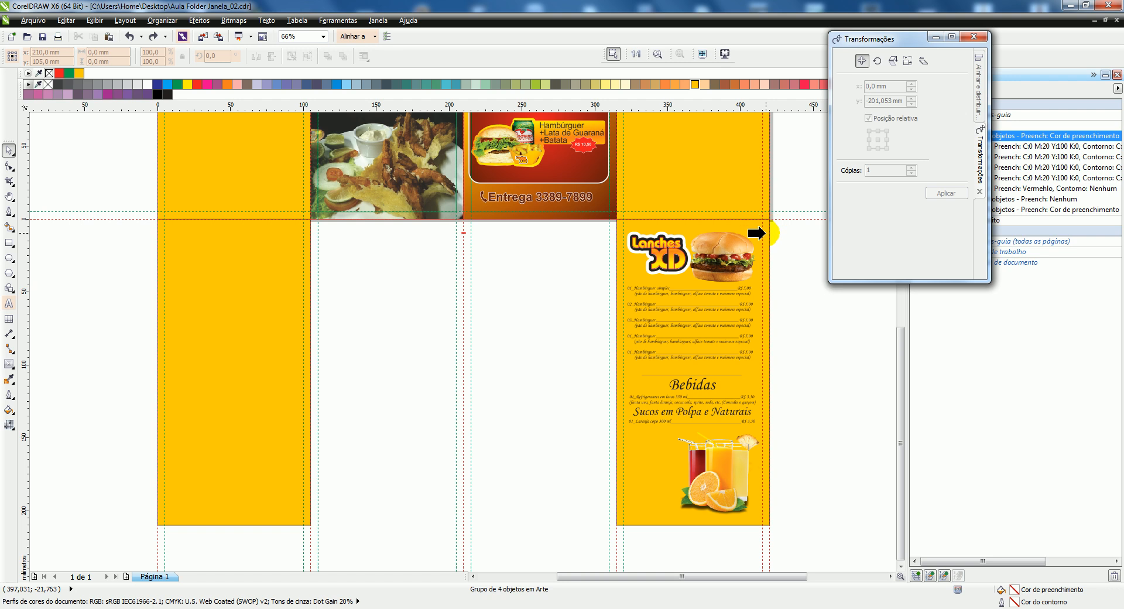
pyautogui.click(765, 232)
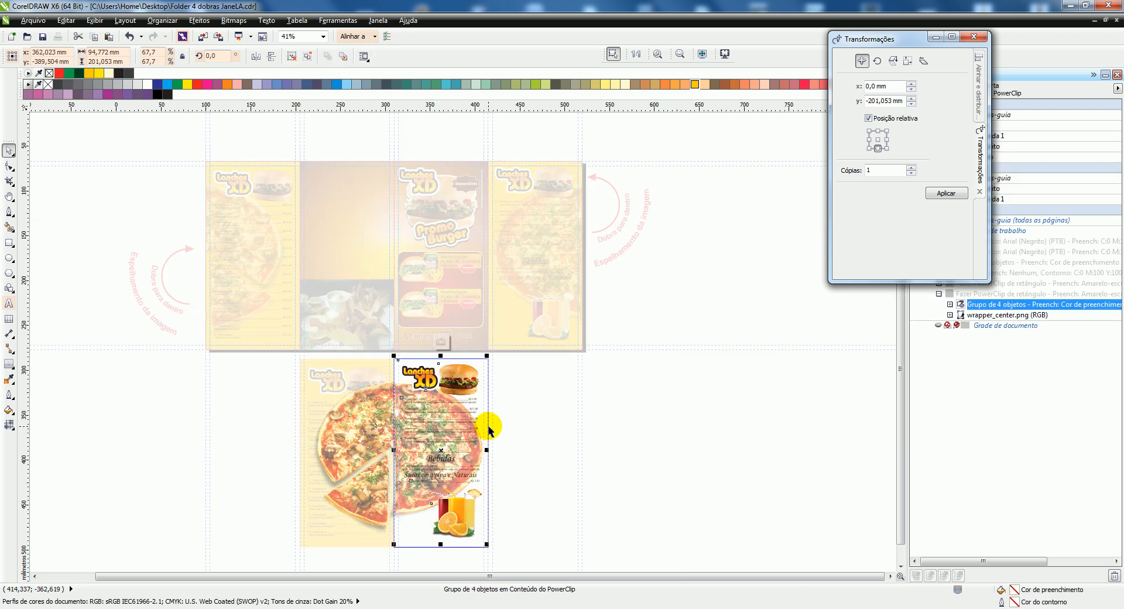
# Step: In Folder 4 dobras JaneLA.cdr, finish editing the open PowerClip and copy the burger menu group from inside the lower left PowerClip panel
pyautogui.click(440, 341)
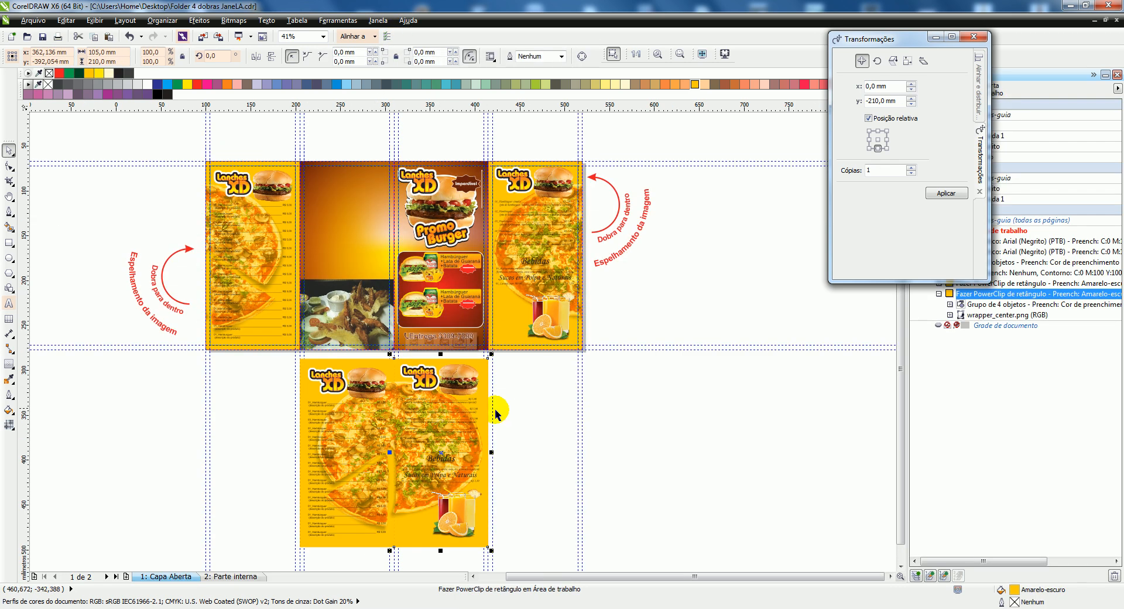
pyautogui.click(333, 401)
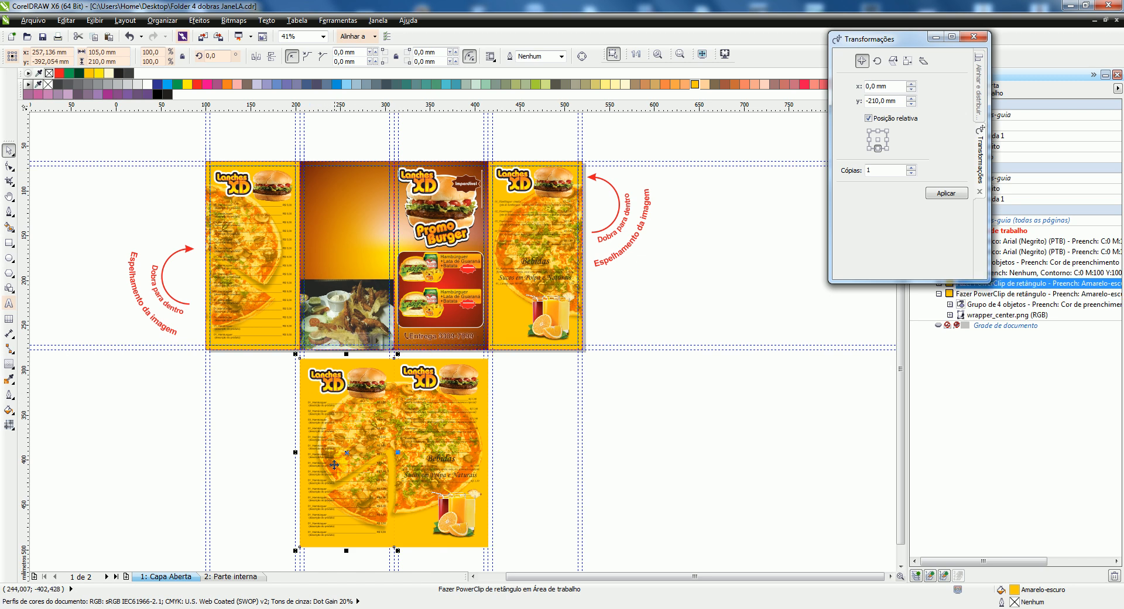
pyautogui.press('Escape')
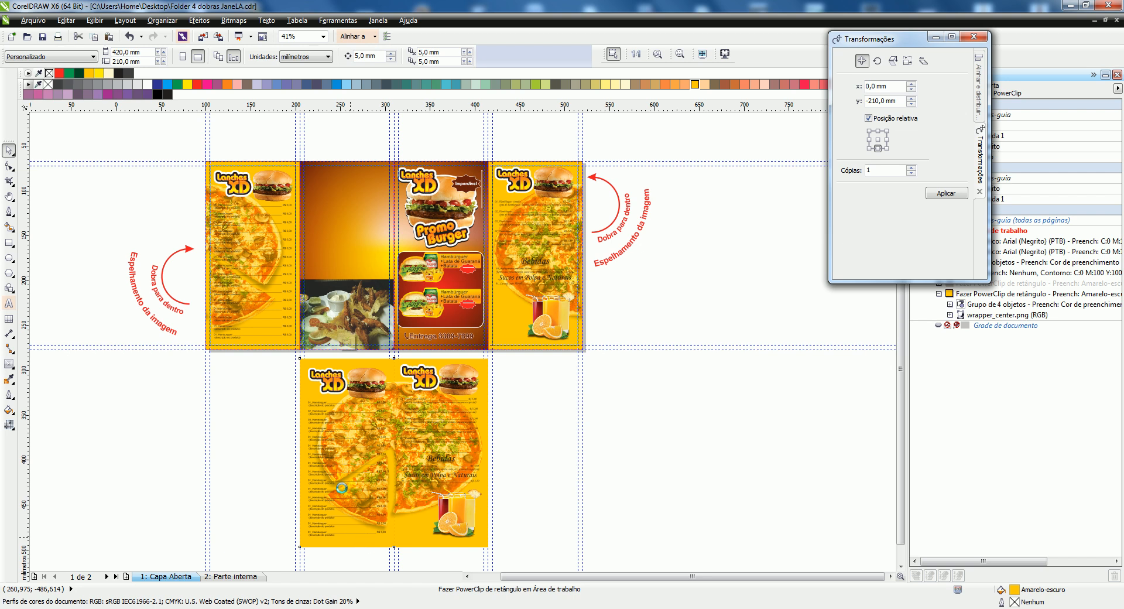
pyautogui.keyDown('ctrl'); pyautogui.click(361, 436); pyautogui.keyUp('ctrl')
pyautogui.click(361, 434)
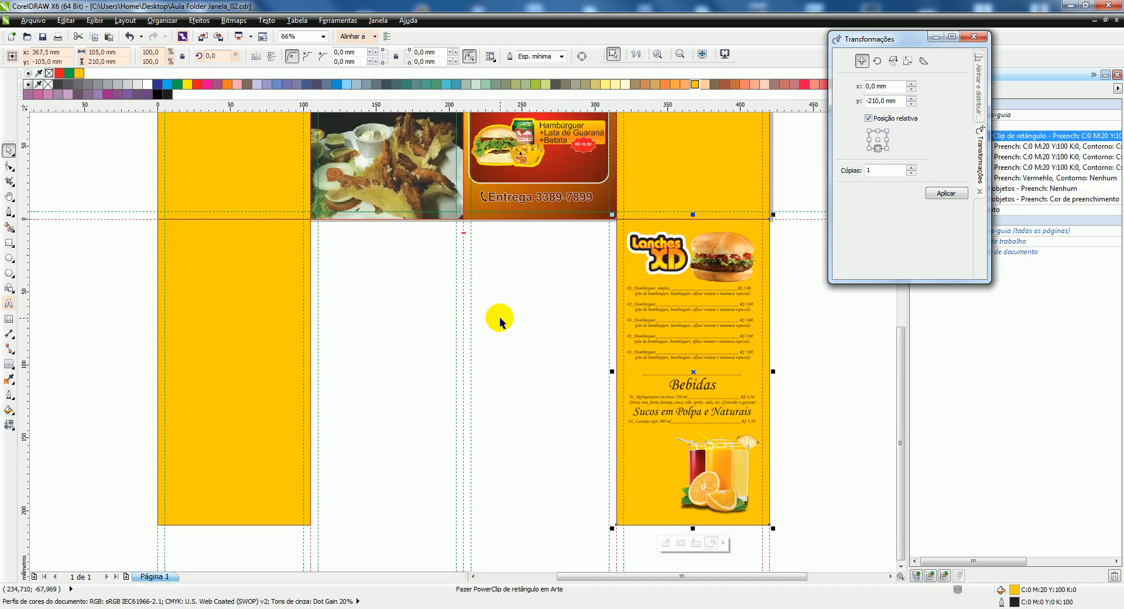
# Step: Paste the burger menu group into Aula Folder Janela_02.cdr and centre it vertically and horizontally on the lower left yellow rectangle
pyautogui.hotkey('ctrl', 'v')
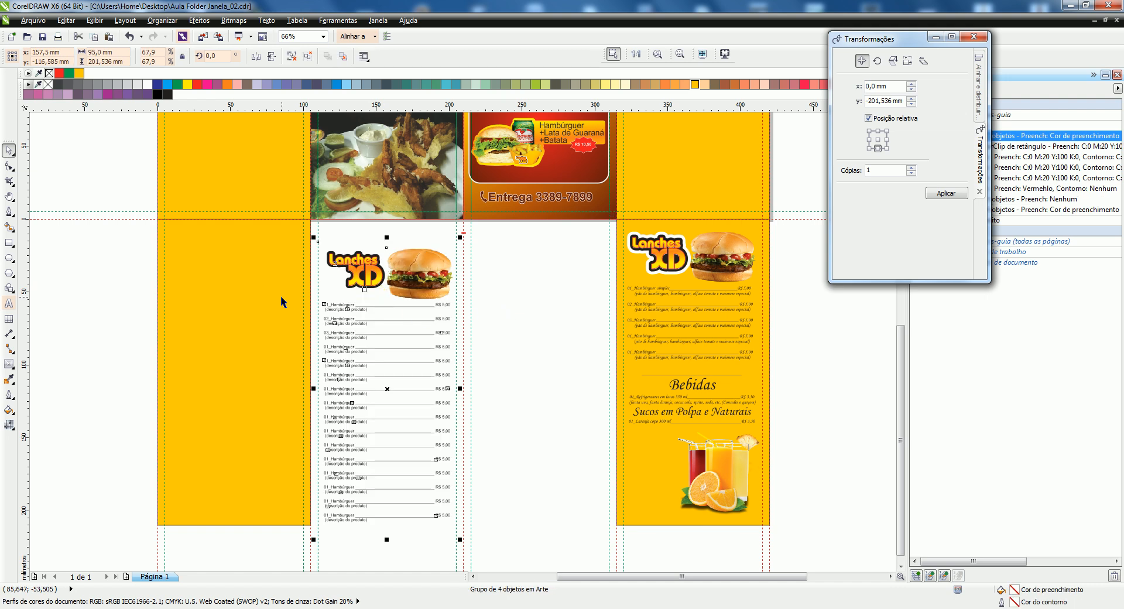
pyautogui.keyDown('shift'); pyautogui.click(211, 275); pyautogui.keyUp('shift')
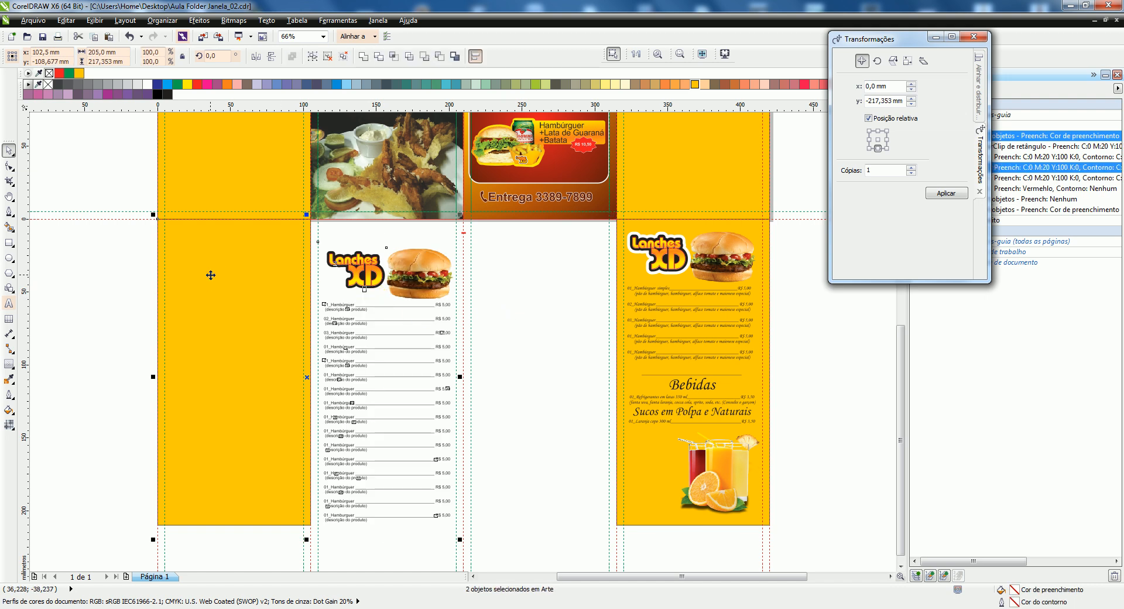
pyautogui.press('e')
pyautogui.press('c')
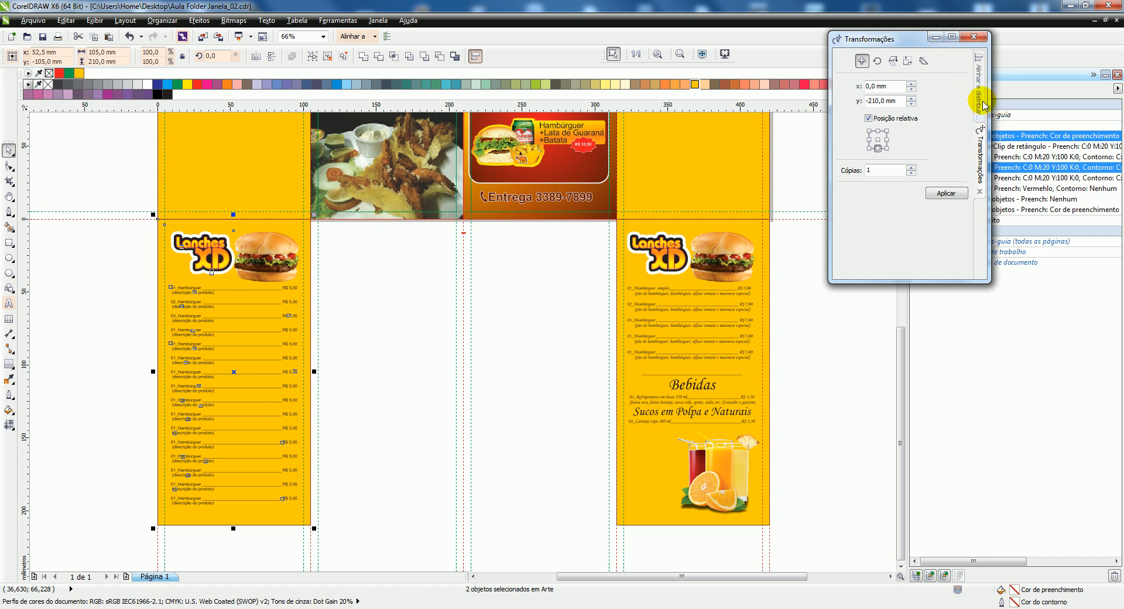
# Step: Show the Align and Distribute options and undo the burger menu group's horizontal centring
pyautogui.click(977, 82)
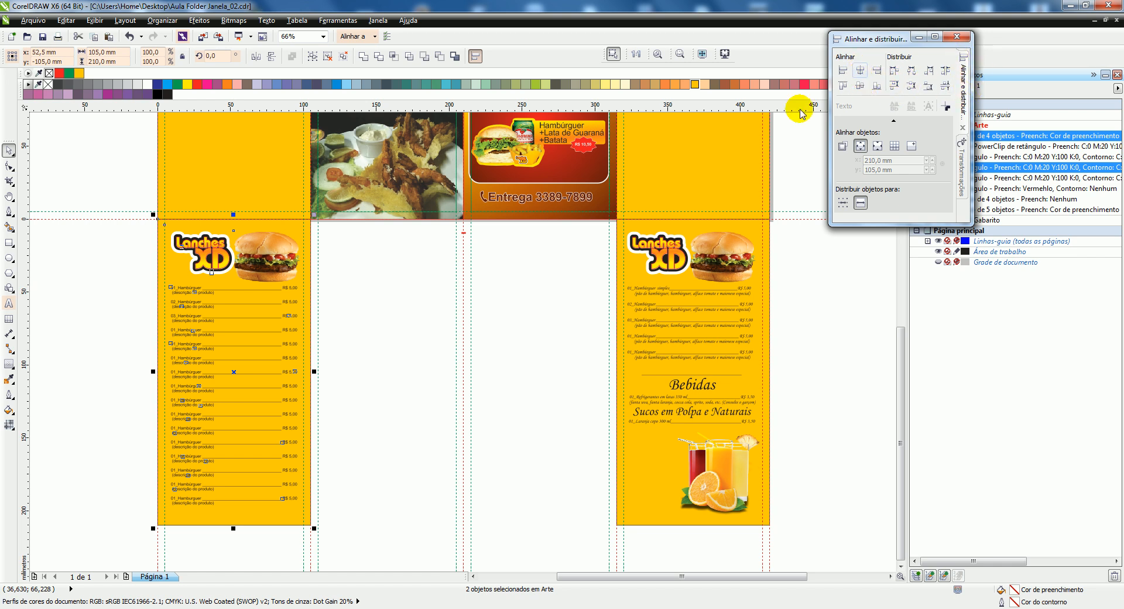
pyautogui.click(351, 360)
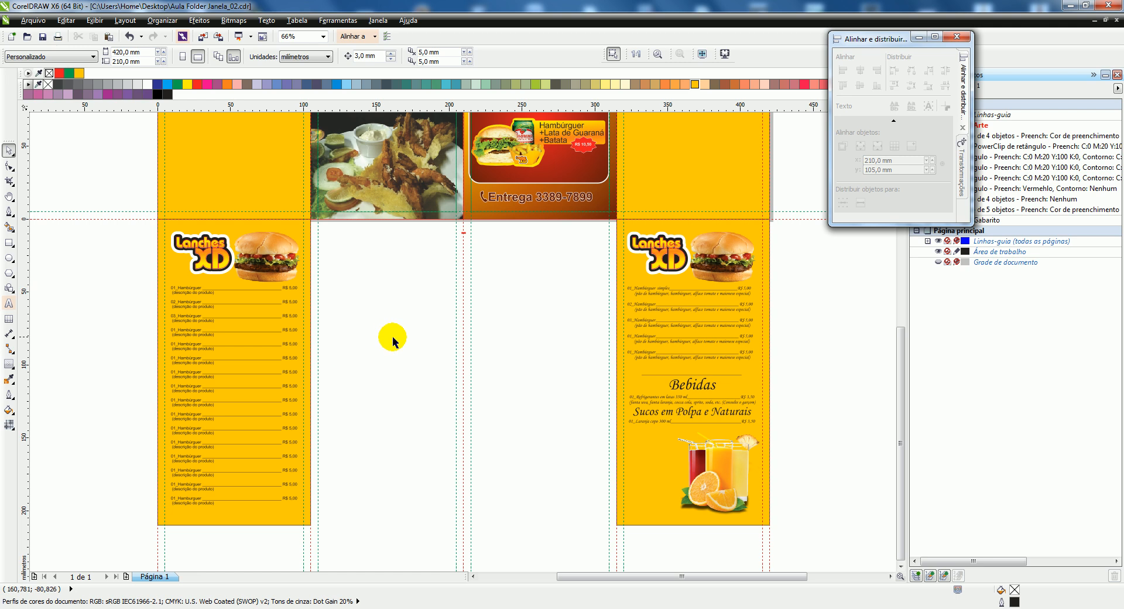
pyautogui.hotkey('ctrl', 'z')
# Step: Try centring the burger menu group and the lower left yellow rectangle horizontally with Align and Distribute, and undo it
pyautogui.click(507, 311)
pyautogui.click(428, 308)
pyautogui.keyDown('shift'); pyautogui.click(237, 250); pyautogui.keyUp('shift')
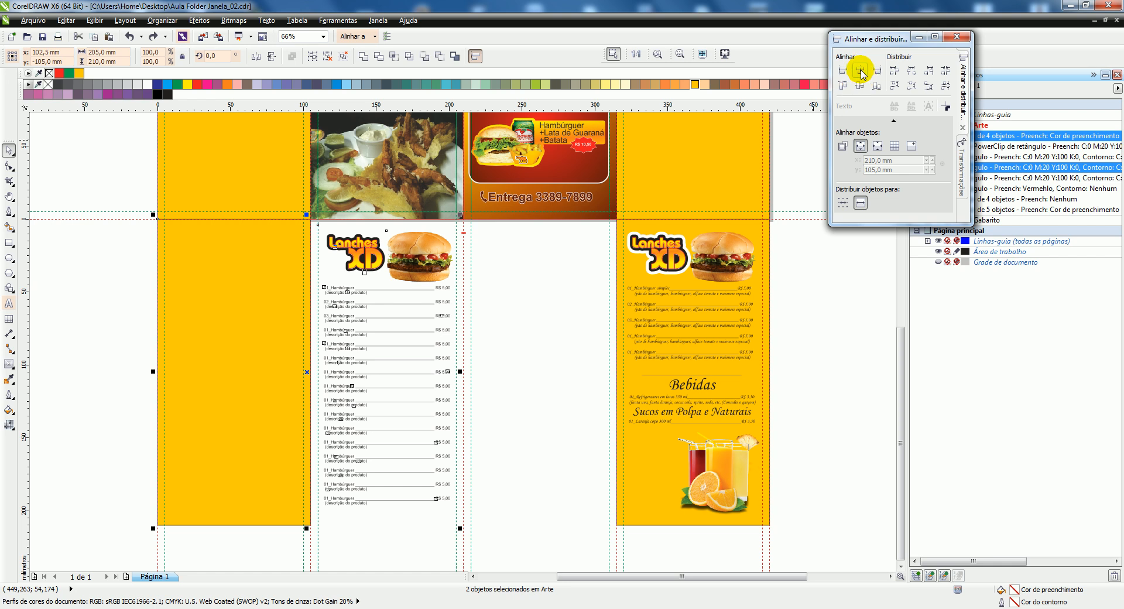
pyautogui.click(861, 71)
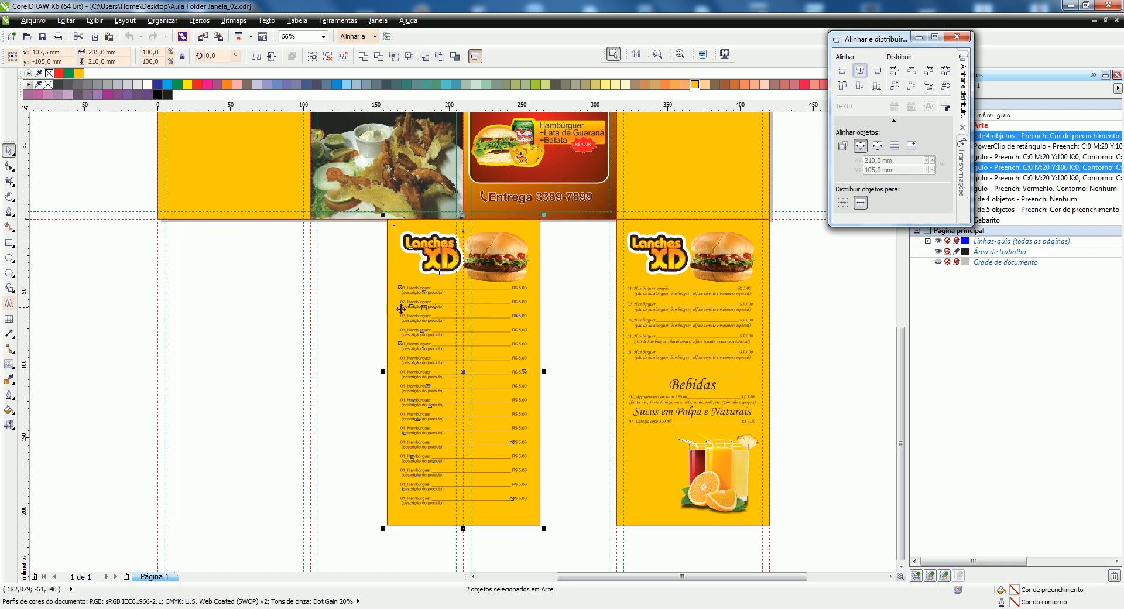
pyautogui.click(335, 310)
pyautogui.hotkey('ctrl', 'z')
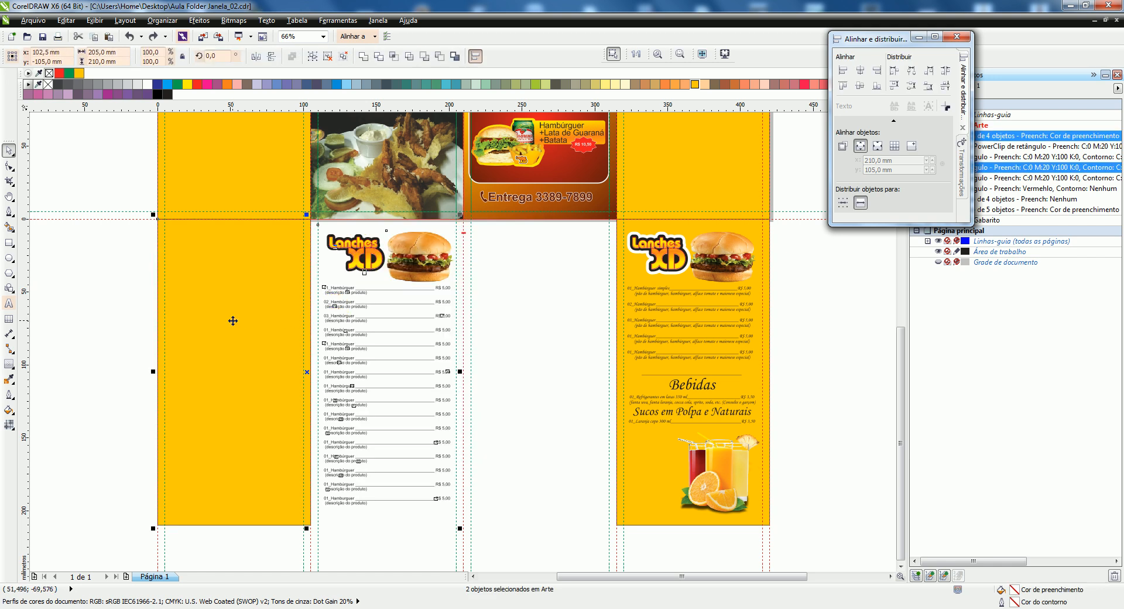
# Step: Retry the horizontal centre alignment with the yellow rectangle selected first and the burger menu group second, and undo it
pyautogui.click(496, 310)
pyautogui.click(233, 307)
pyautogui.keyDown('shift'); pyautogui.click(421, 292); pyautogui.keyUp('shift')
pyautogui.click(842, 87)
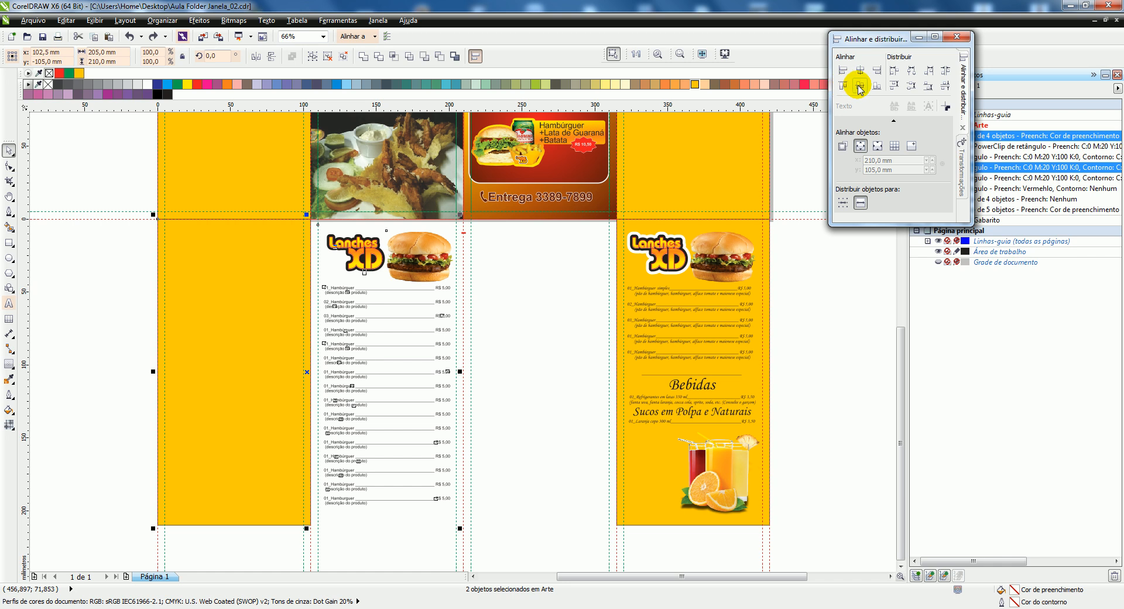
pyautogui.click(859, 70)
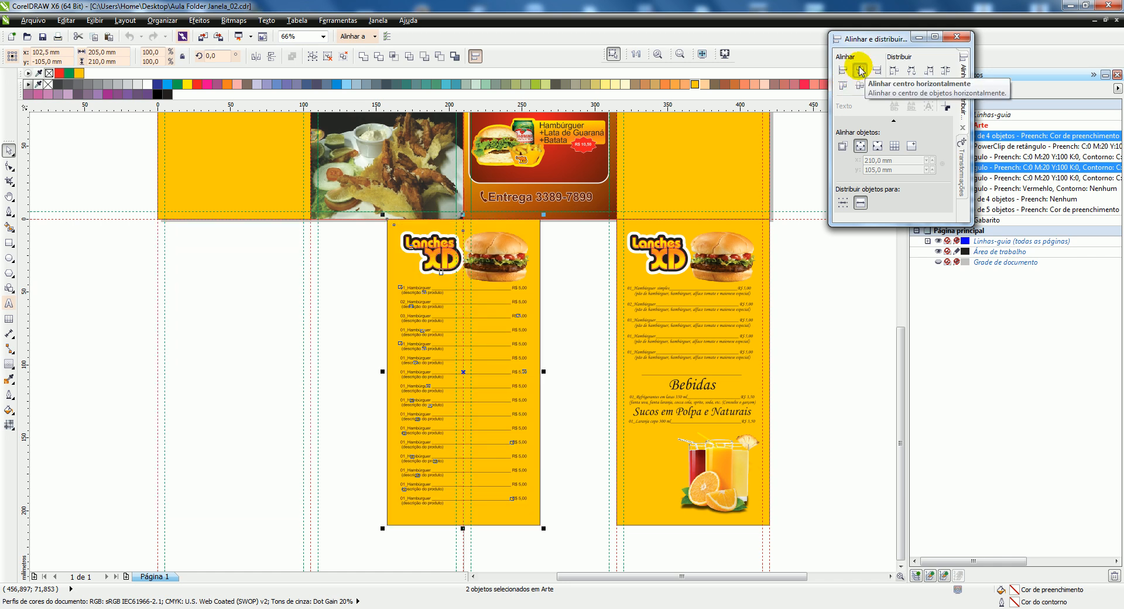
pyautogui.click(574, 312)
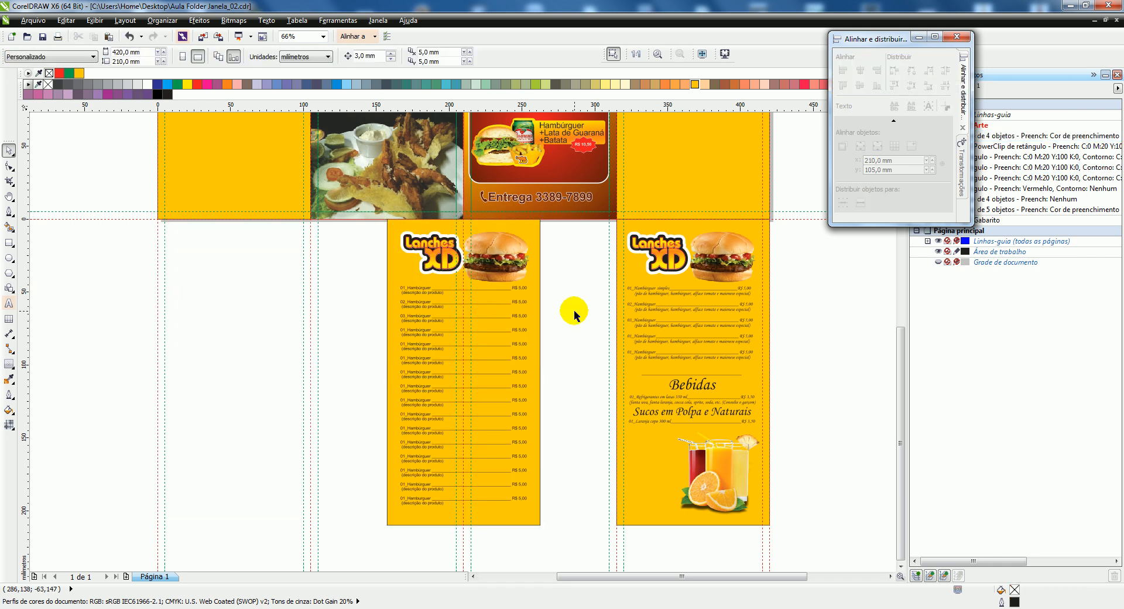
pyautogui.hotkey('ctrl', 'z')
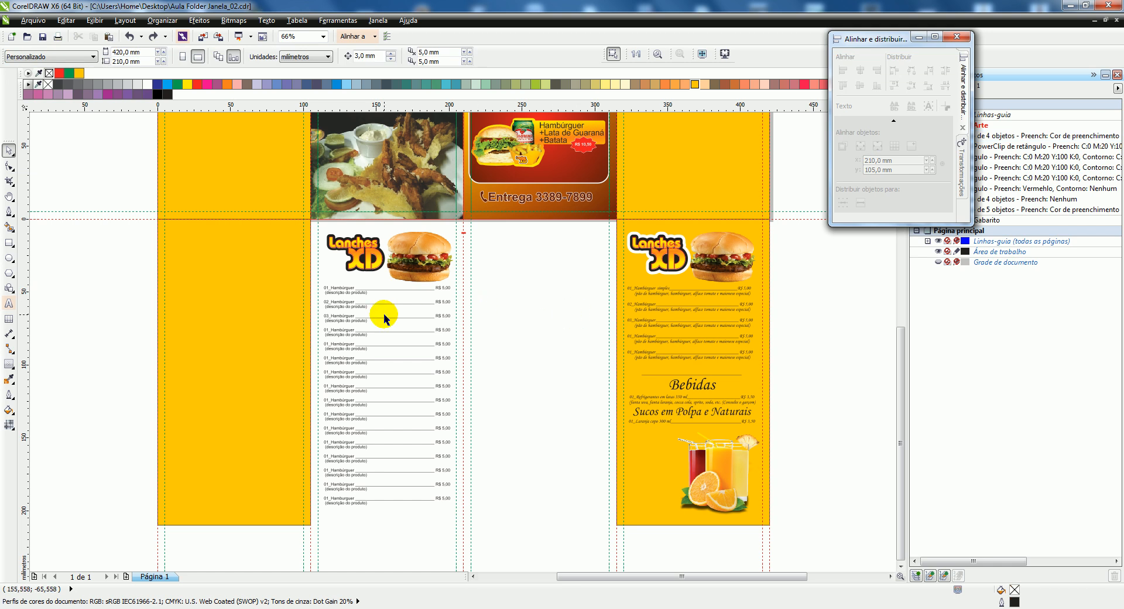
# Step: Centre the burger menu group horizontally and vertically on the lower left yellow rectangle, aligning to active objects instead of the page
pyautogui.click(384, 319)
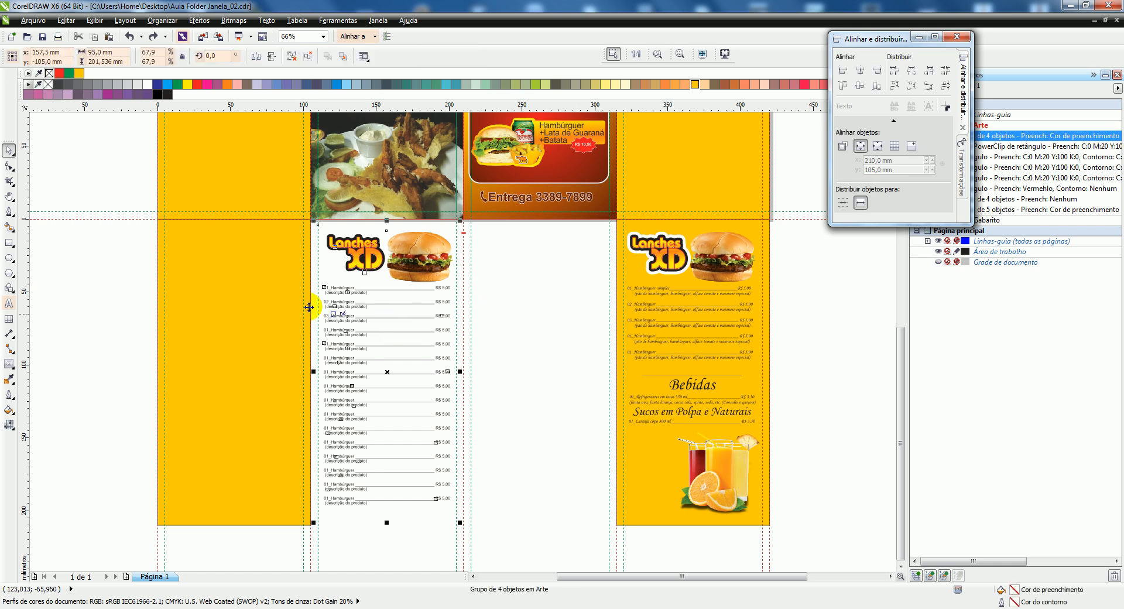
pyautogui.keyDown('shift'); pyautogui.click(247, 299); pyautogui.keyUp('shift')
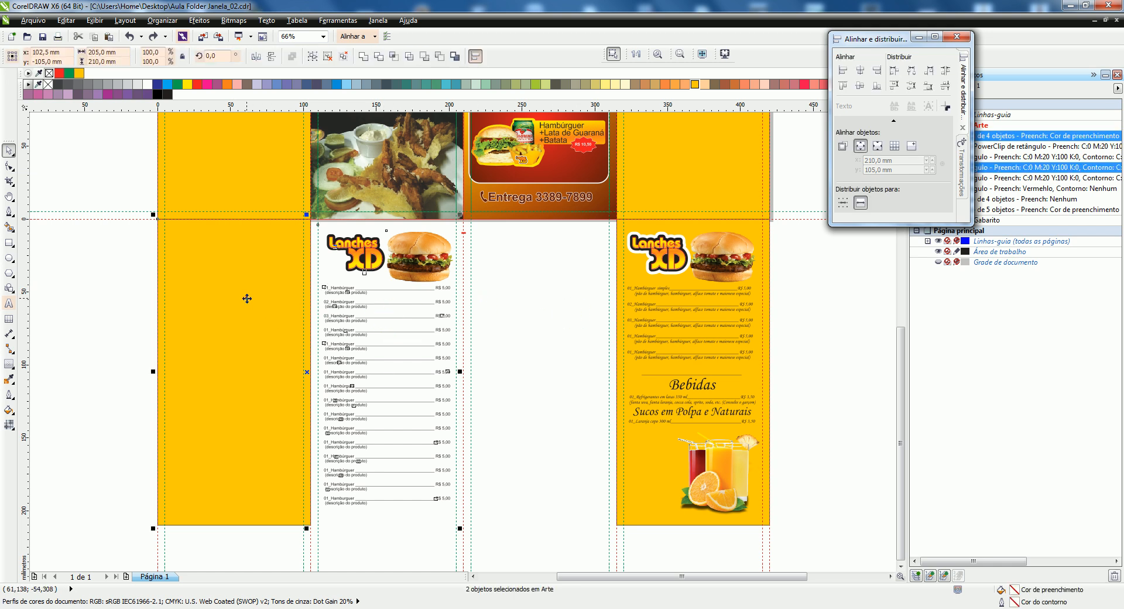
pyautogui.click(842, 147)
pyautogui.click(860, 69)
pyautogui.click(858, 84)
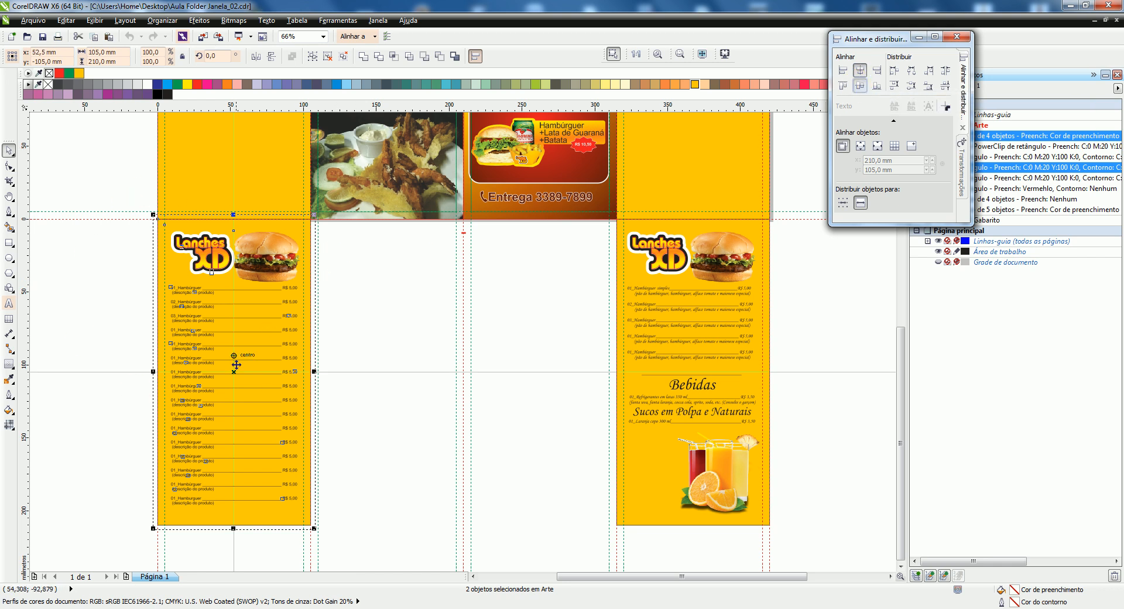
pyautogui.click(374, 295)
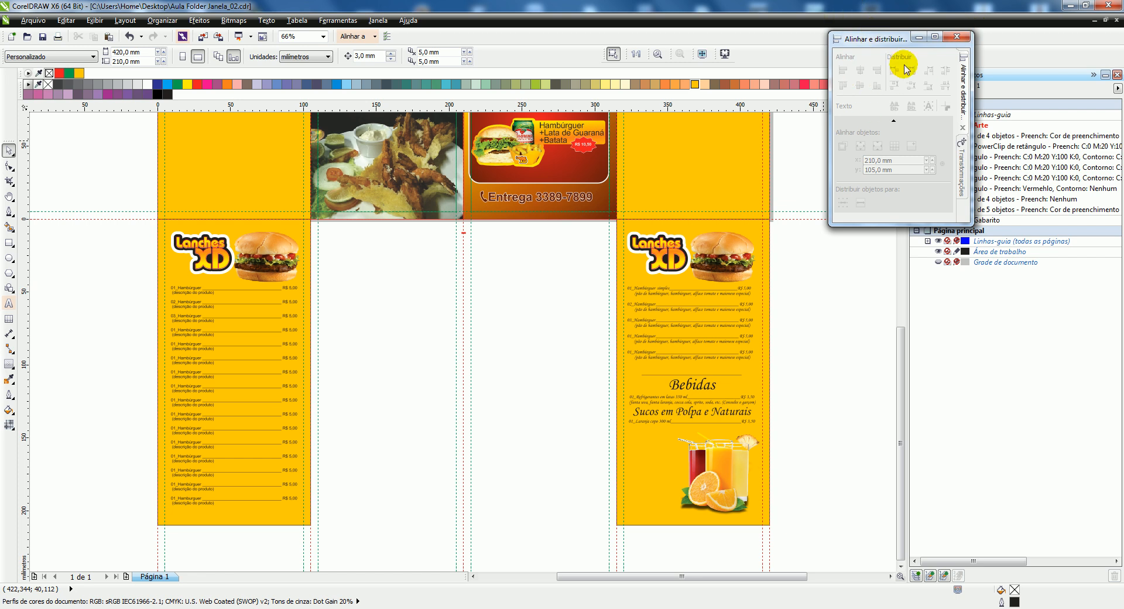
# Step: Separate the Transformations and the Align and Distribute dockers into two floating windows over the drawing
pyautogui.click(961, 158)
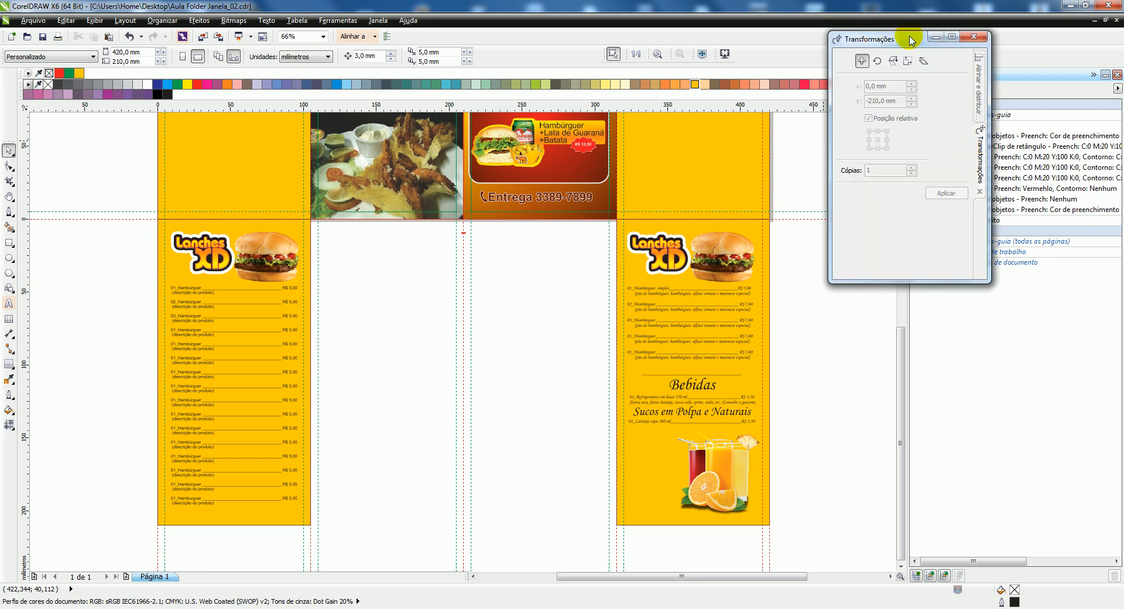
pyautogui.moveTo(910, 39); pyautogui.dragTo(770, 131)
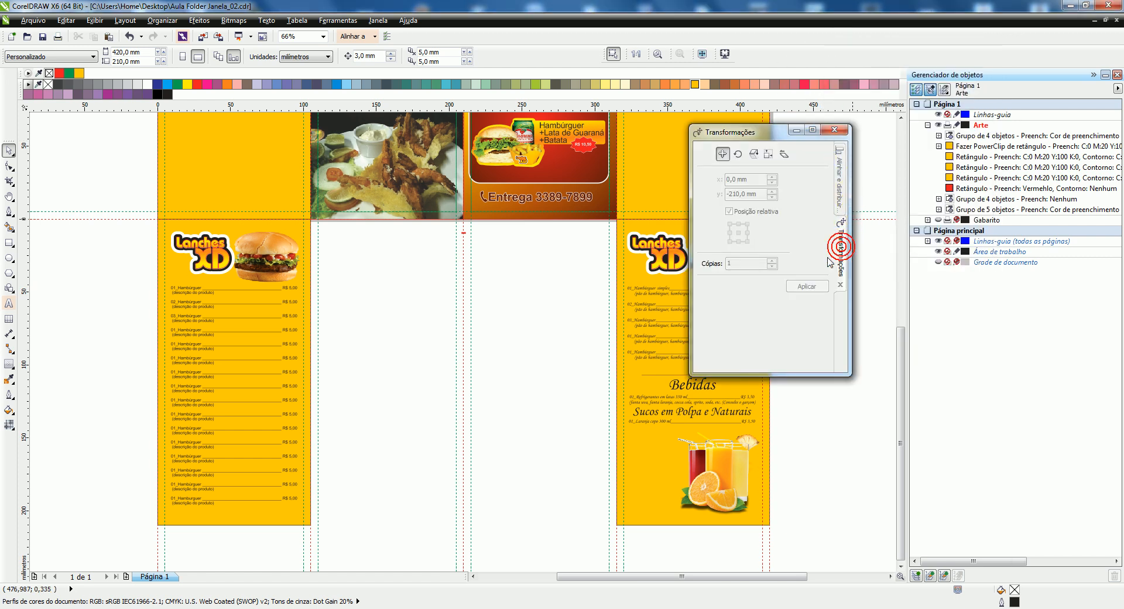
pyautogui.click(837, 181)
pyautogui.click(830, 256)
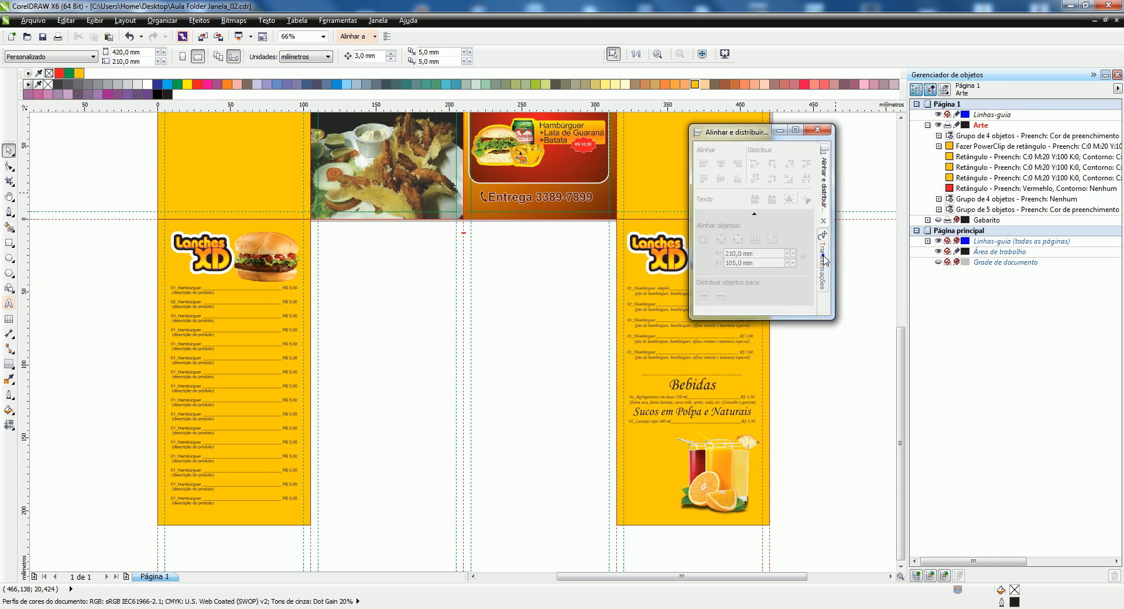
pyautogui.click(822, 243)
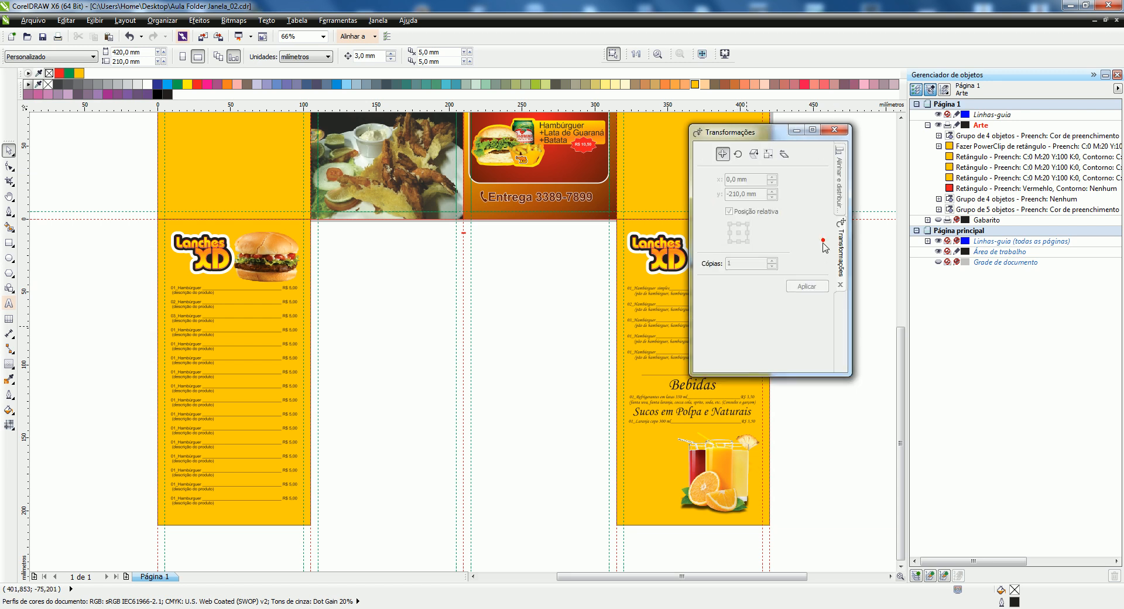
pyautogui.moveTo(782, 131); pyautogui.dragTo(637, 187)
pyautogui.click(661, 185)
pyautogui.click(690, 275)
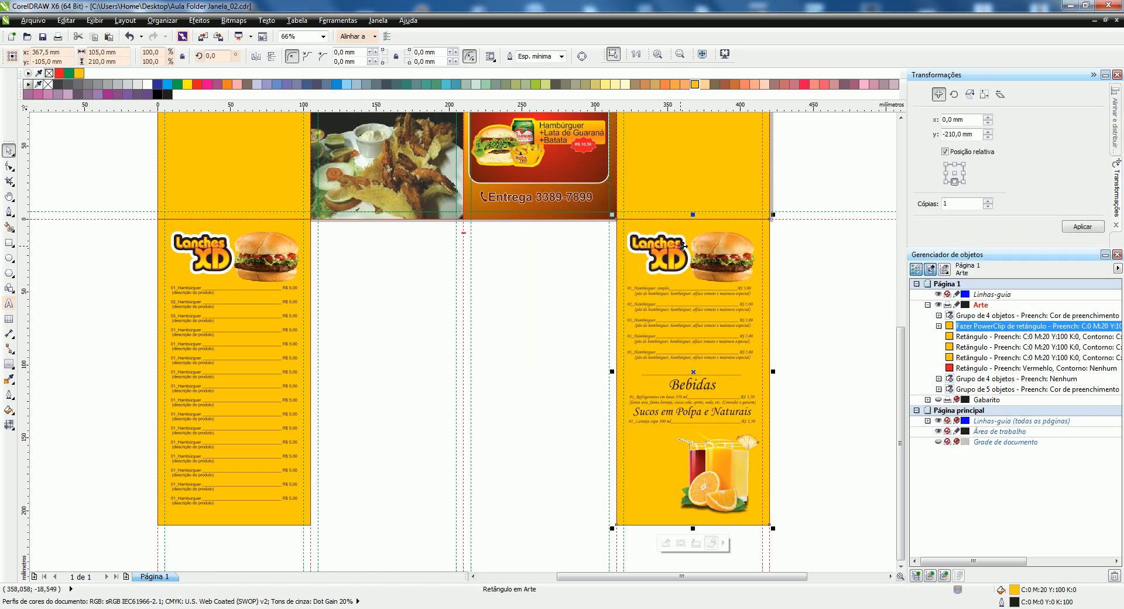
pyautogui.moveTo(1116, 111); pyautogui.dragTo(661, 149)
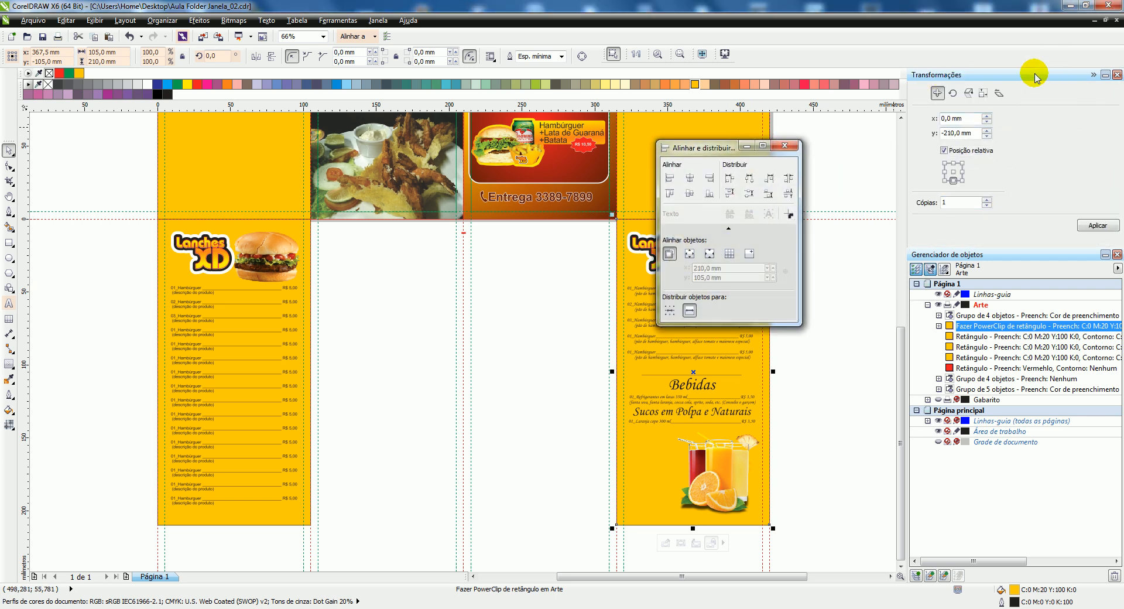
pyautogui.moveTo(1036, 76); pyautogui.dragTo(460, 220)
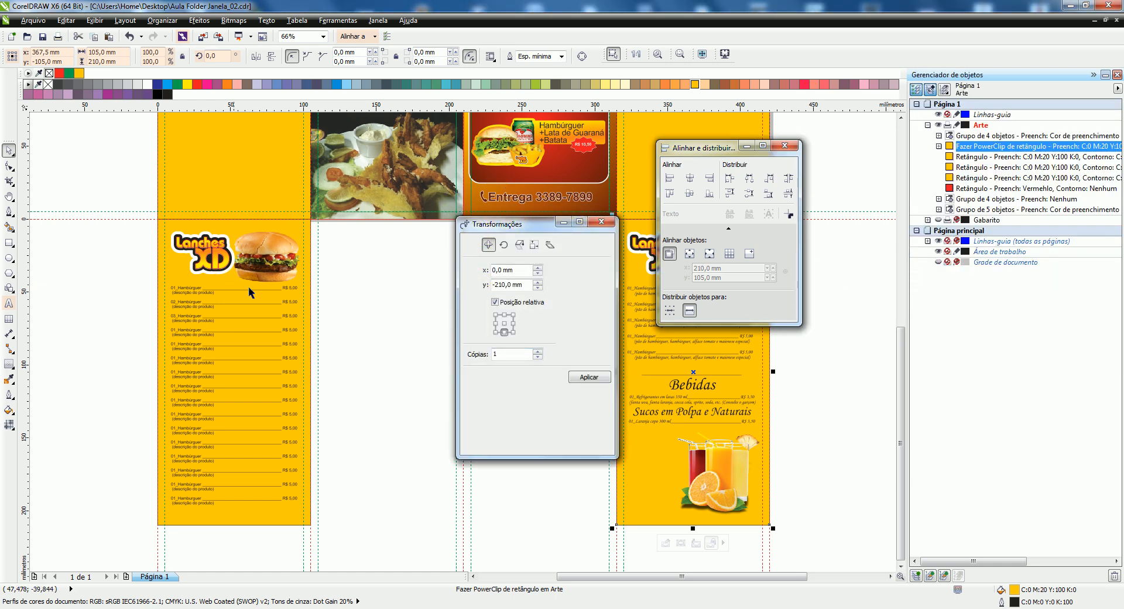
# Step: PowerClip the burger menu group inside the lower left yellow rectangle
pyautogui.click(318, 285)
pyautogui.click(269, 281)
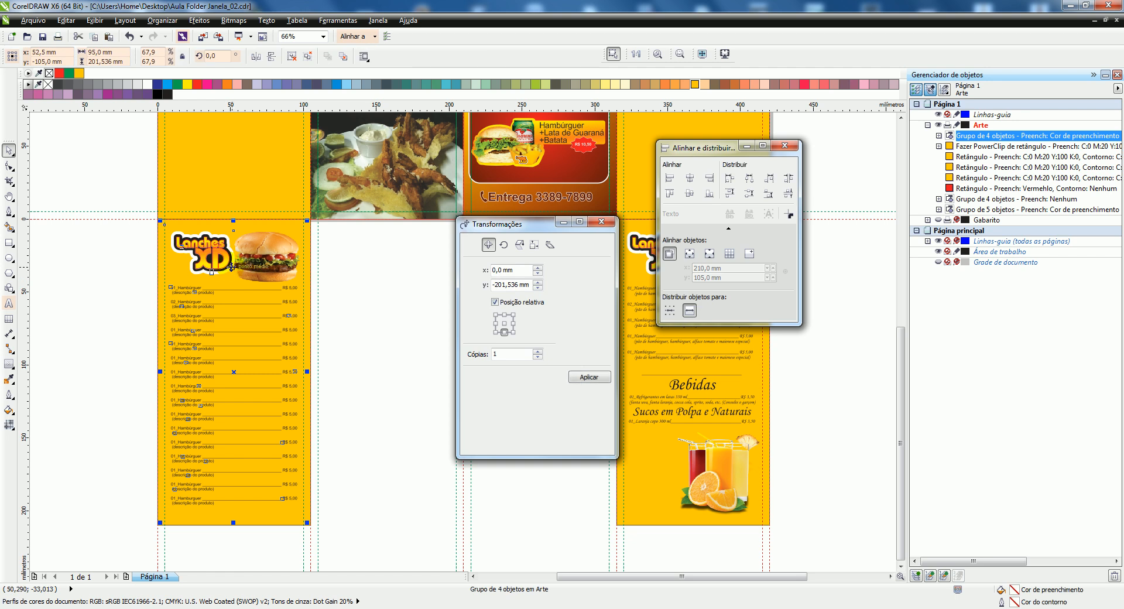
pyautogui.rightClick(231, 266)
pyautogui.click(268, 278)
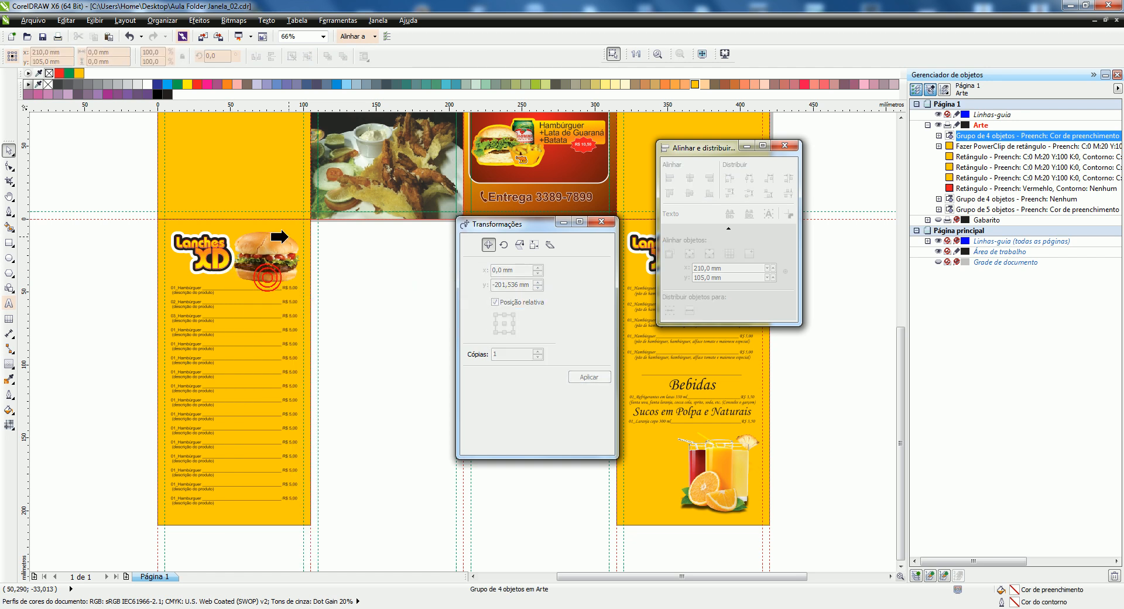
pyautogui.click(351, 272)
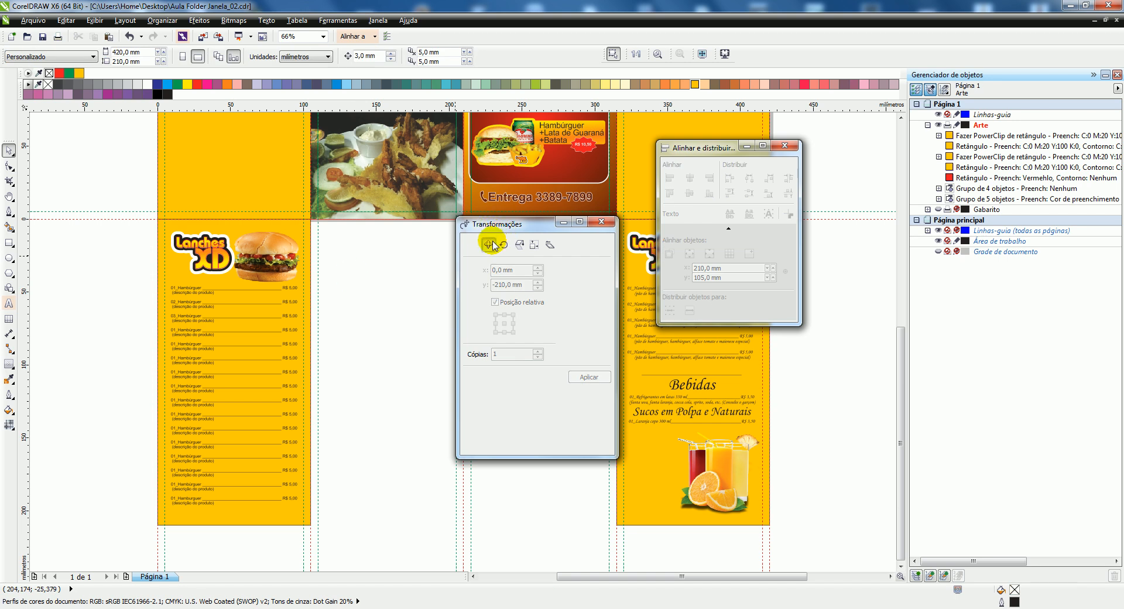
# Step: Arrange the floating Transformations and Align and Distribute windows one below the other, clear of the middle panels
pyautogui.moveTo(530, 227); pyautogui.dragTo(770, 396)
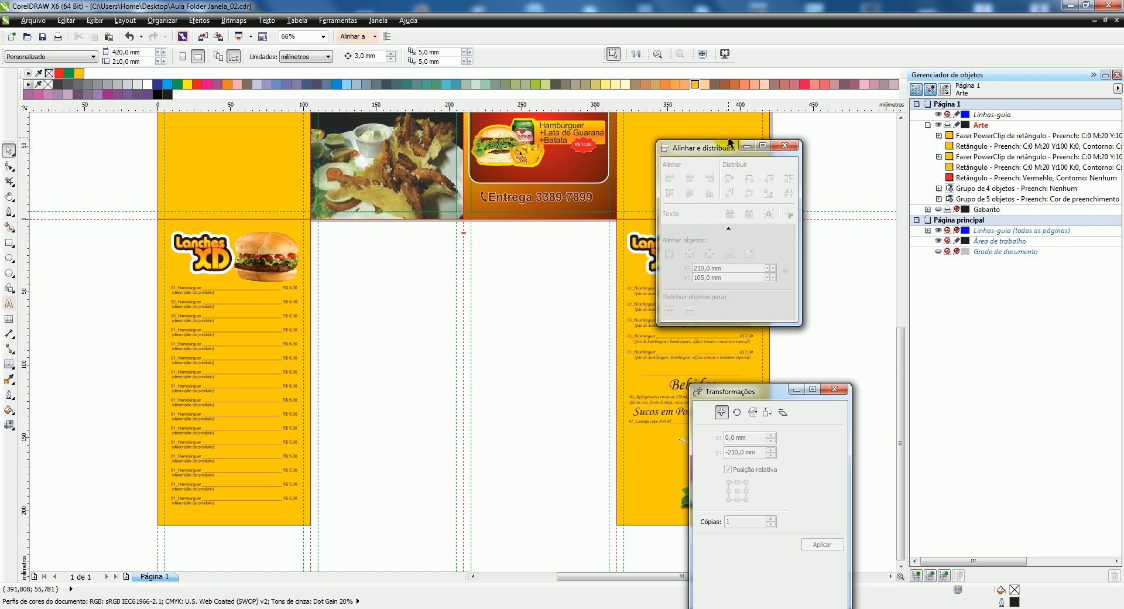
pyautogui.moveTo(715, 151); pyautogui.dragTo(813, 136)
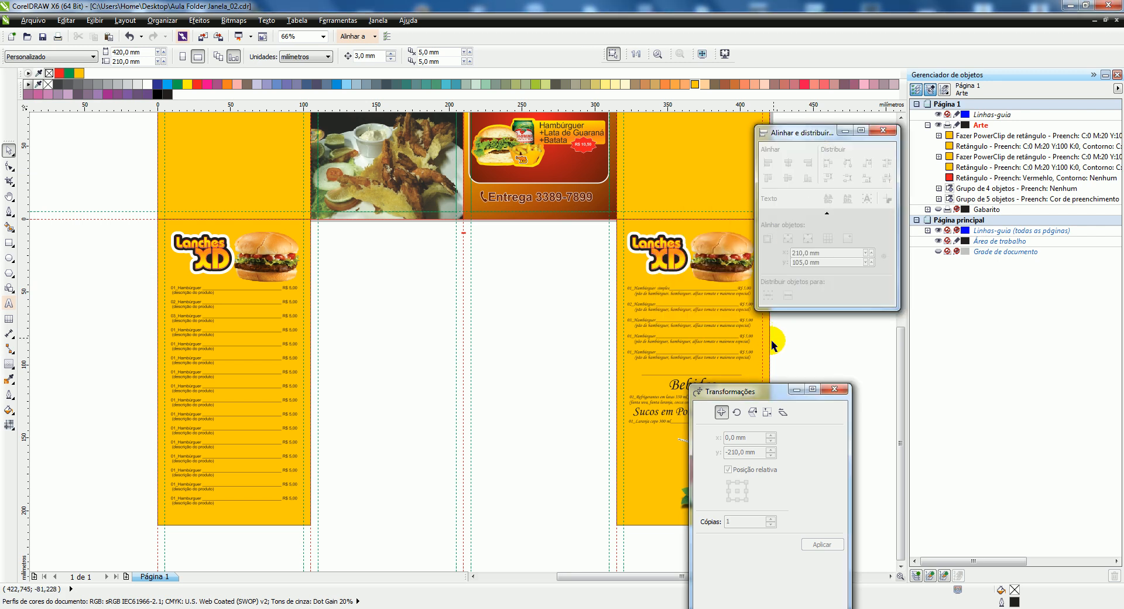
pyautogui.moveTo(745, 398); pyautogui.dragTo(820, 397)
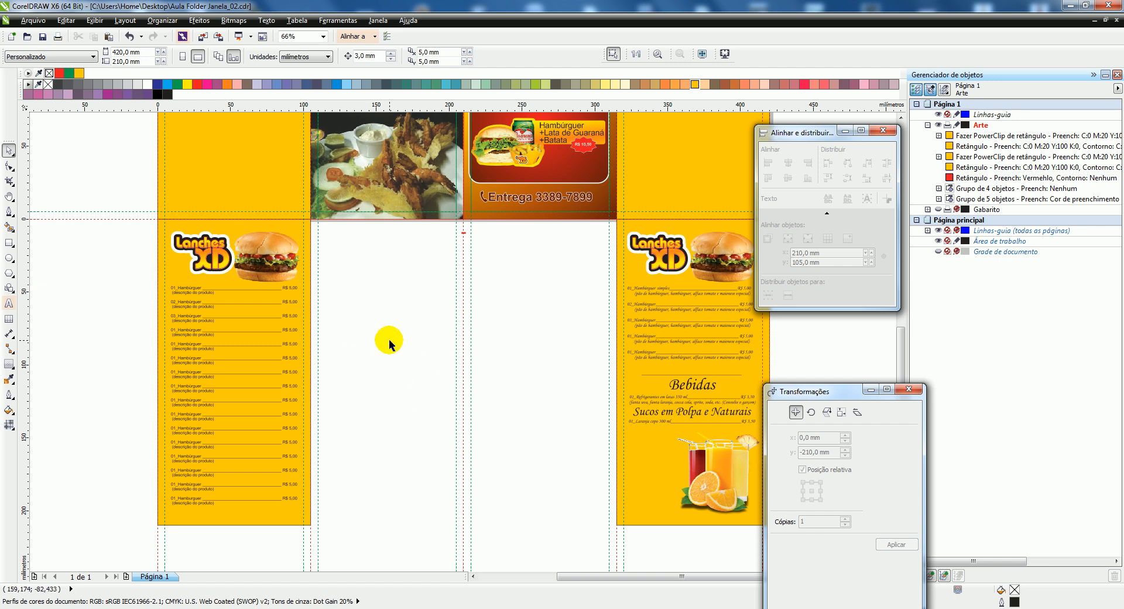
# Step: Duplicate the lower right drinks menu panel once with a relative offset of x -105 mm and y 0 mm
pyautogui.click(681, 310)
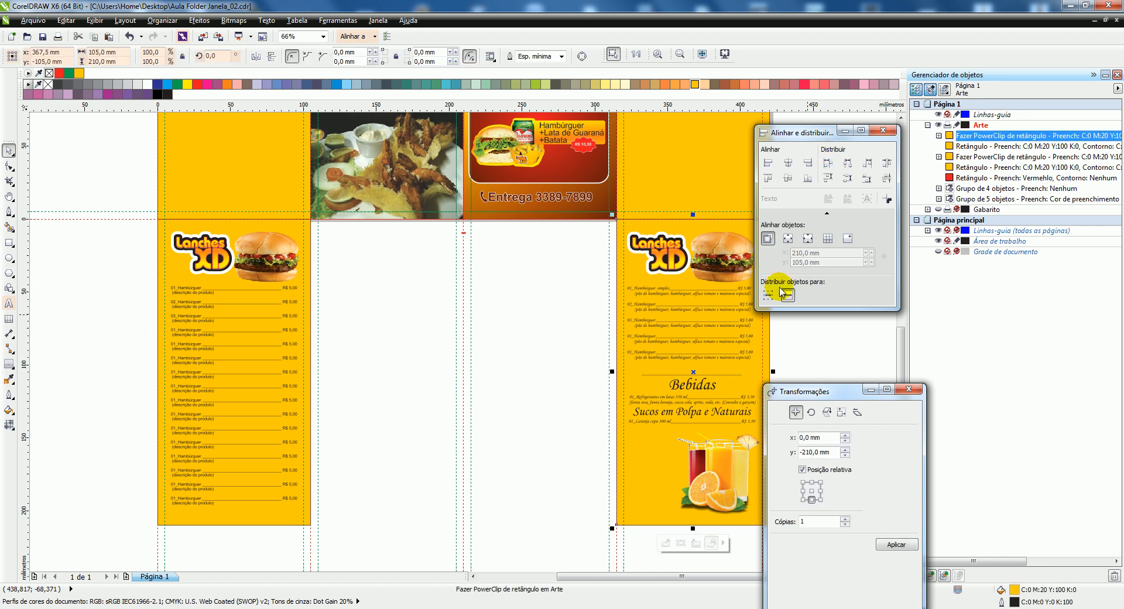
pyautogui.click(804, 491)
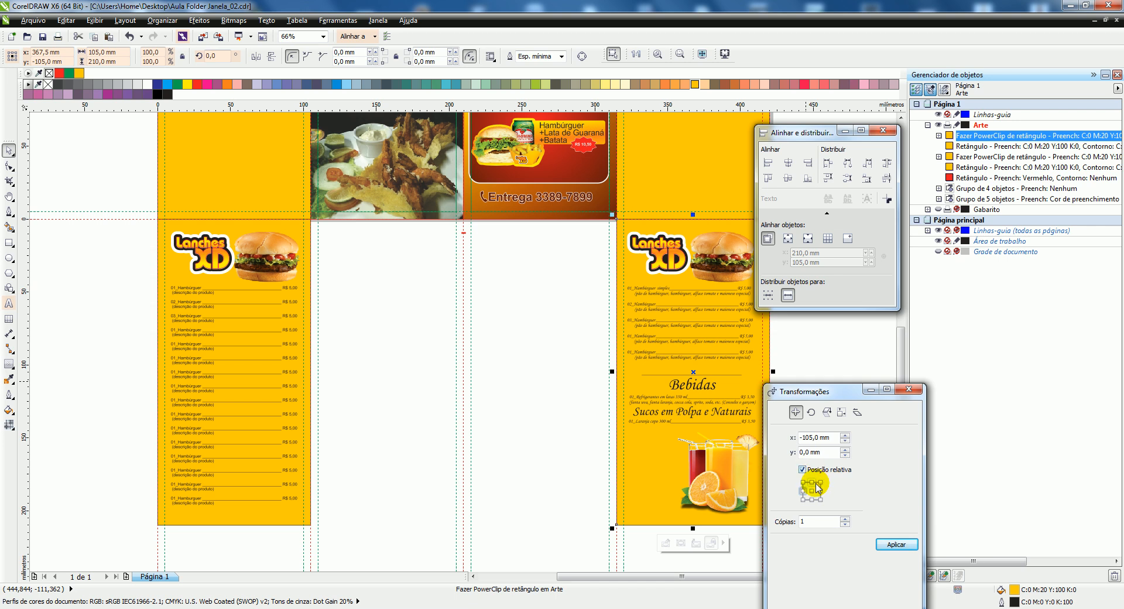
pyautogui.click(896, 544)
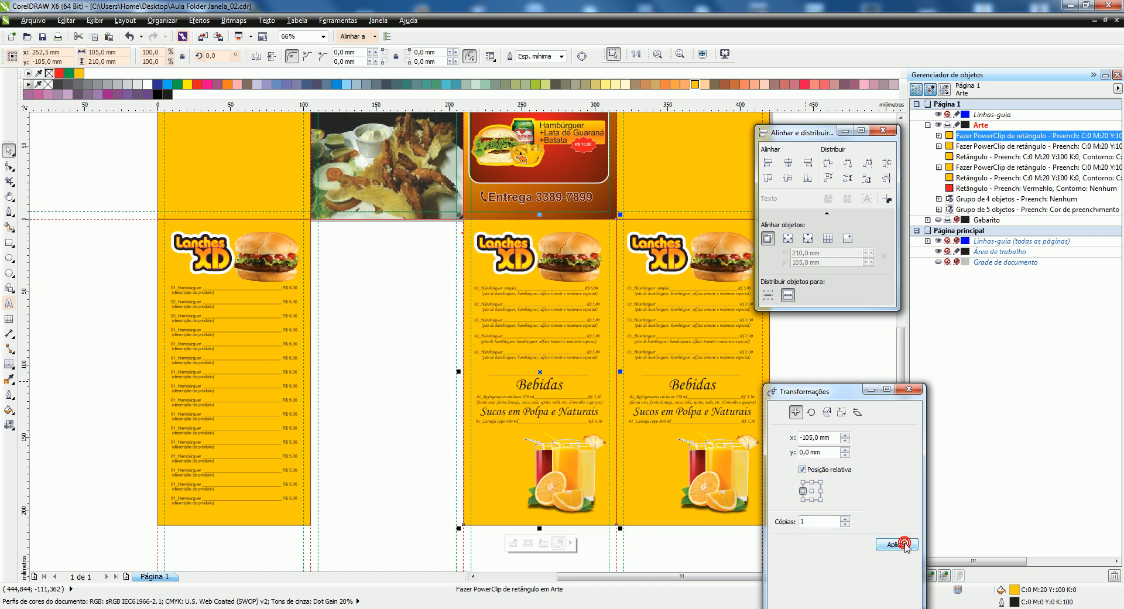
# Step: Duplicate the lower left burger menu panel once with a relative offset of x 105 mm and y 0 mm
pyautogui.click(258, 319)
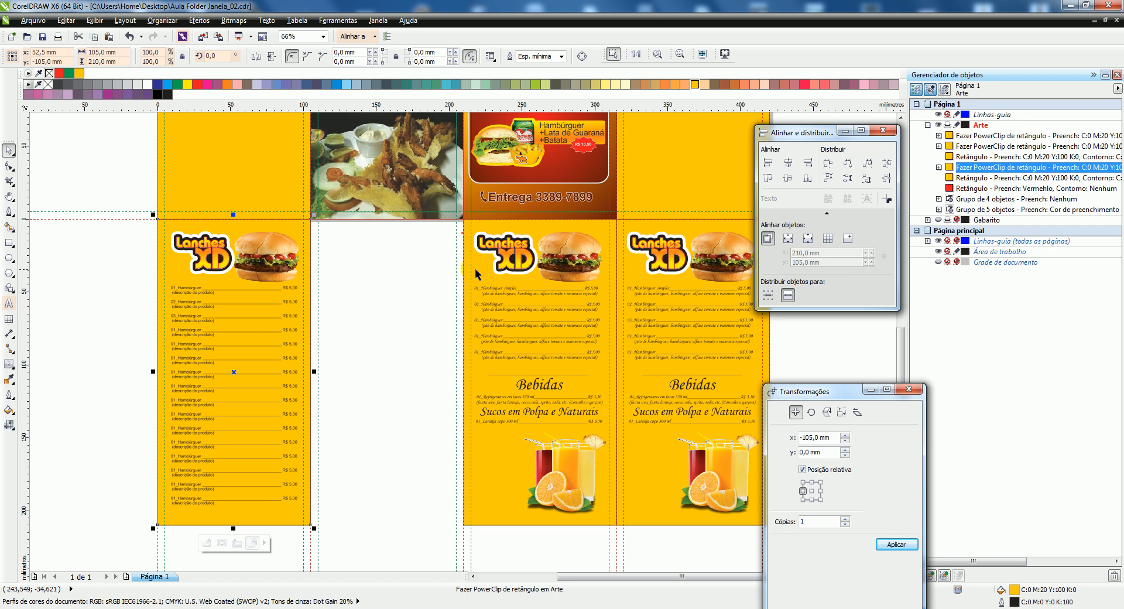
pyautogui.click(822, 493)
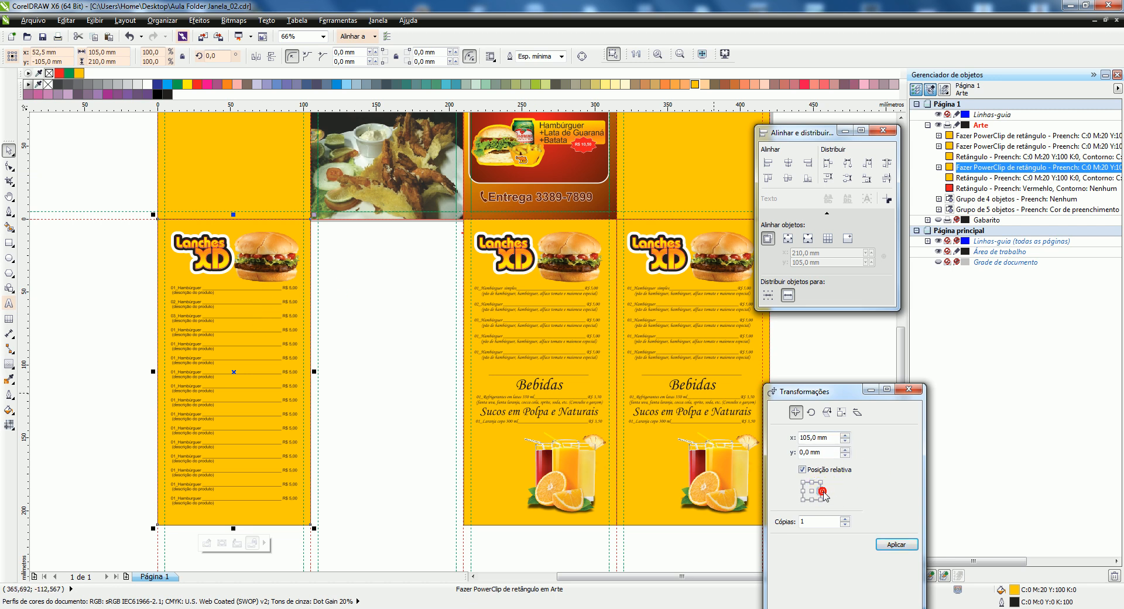
pyautogui.click(896, 543)
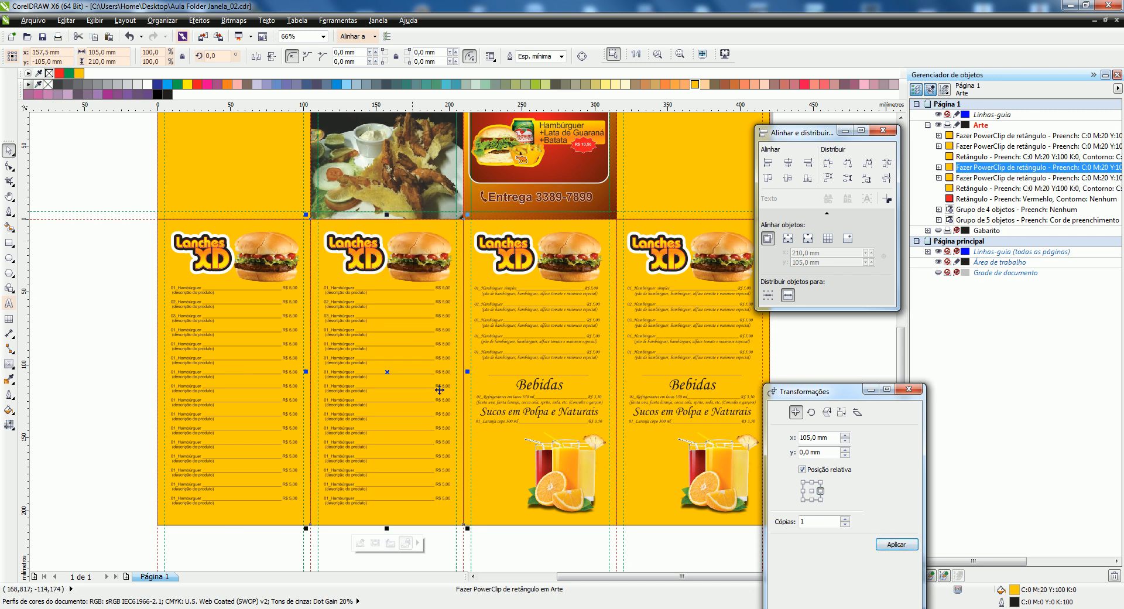
pyautogui.click(112, 375)
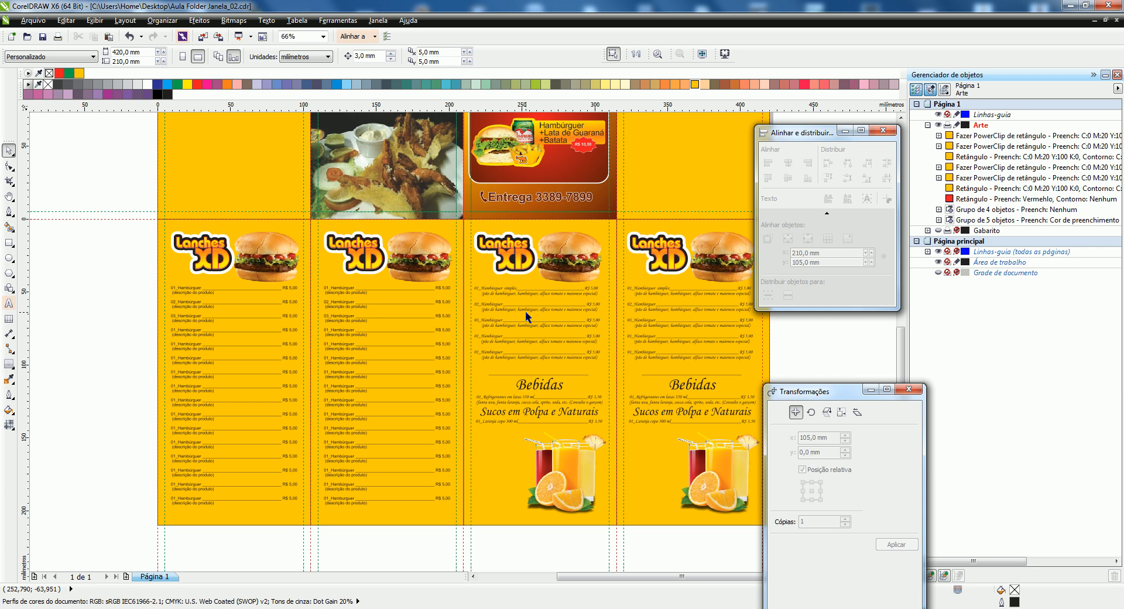
# Step: Import wrapper_center at about 203 × 174 mm across the two lower middle panels and position it vertically at -105 mm
pyautogui.hotkey('ctrl', 'i')
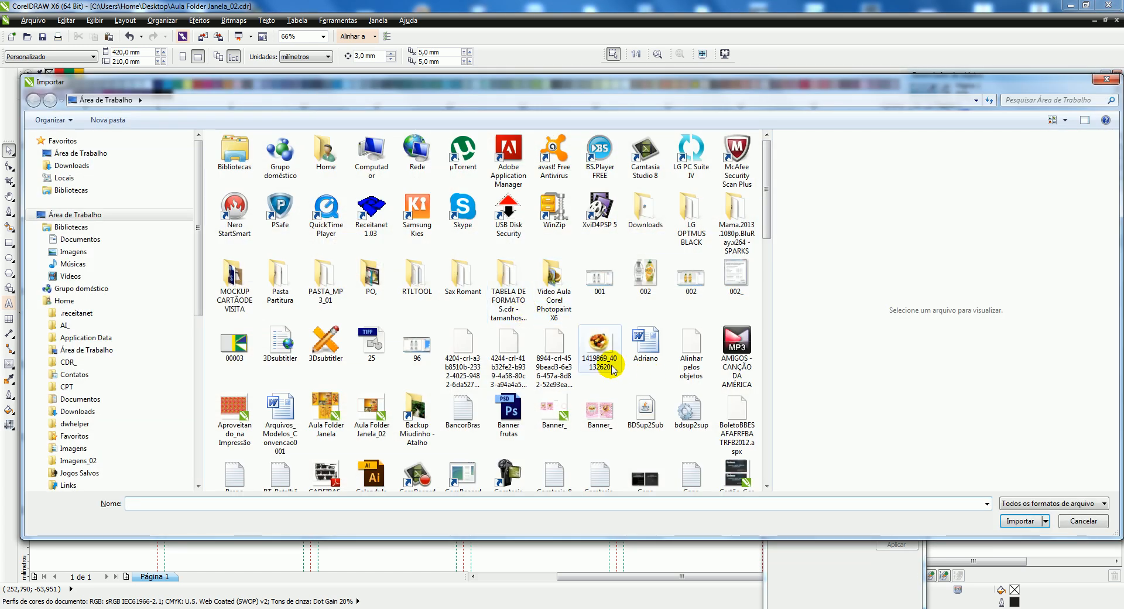
pyautogui.click(613, 369)
pyautogui.press('w')
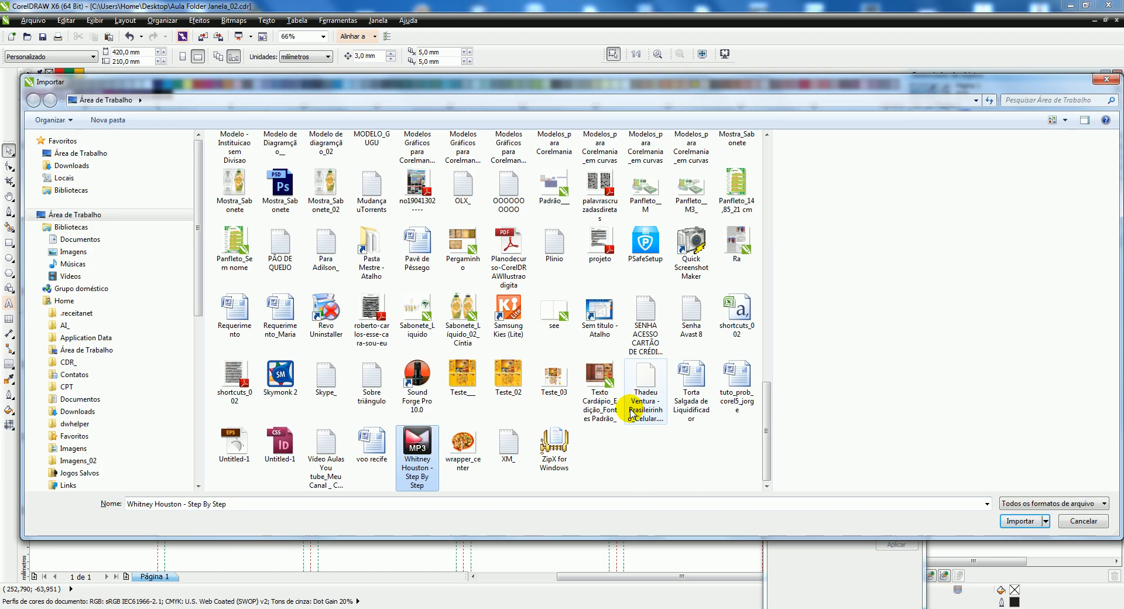
pyautogui.click(462, 456)
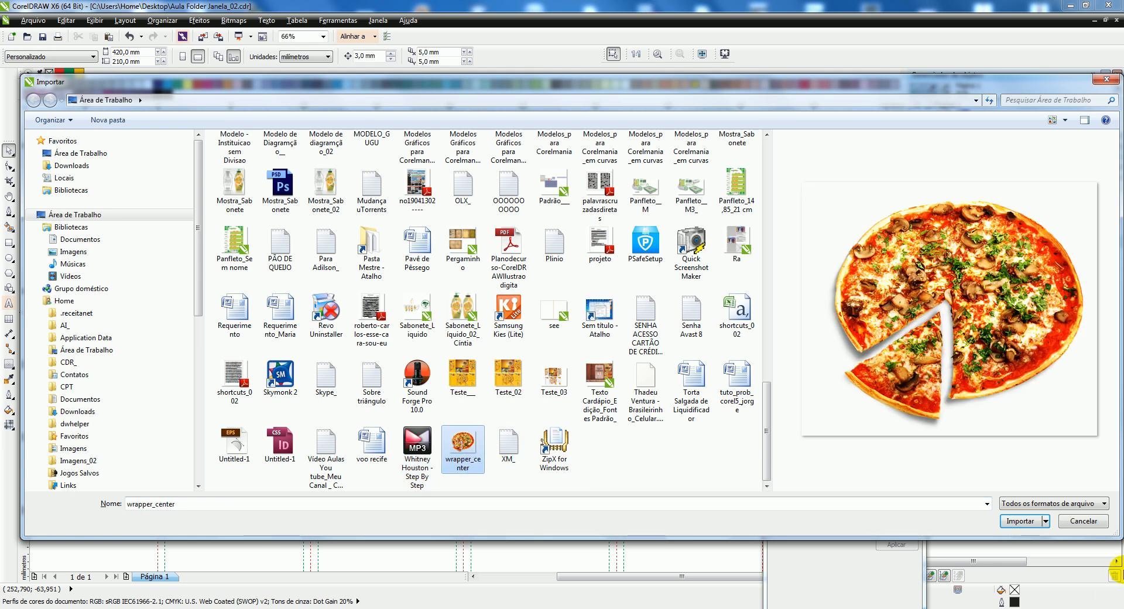
pyautogui.click(1031, 526)
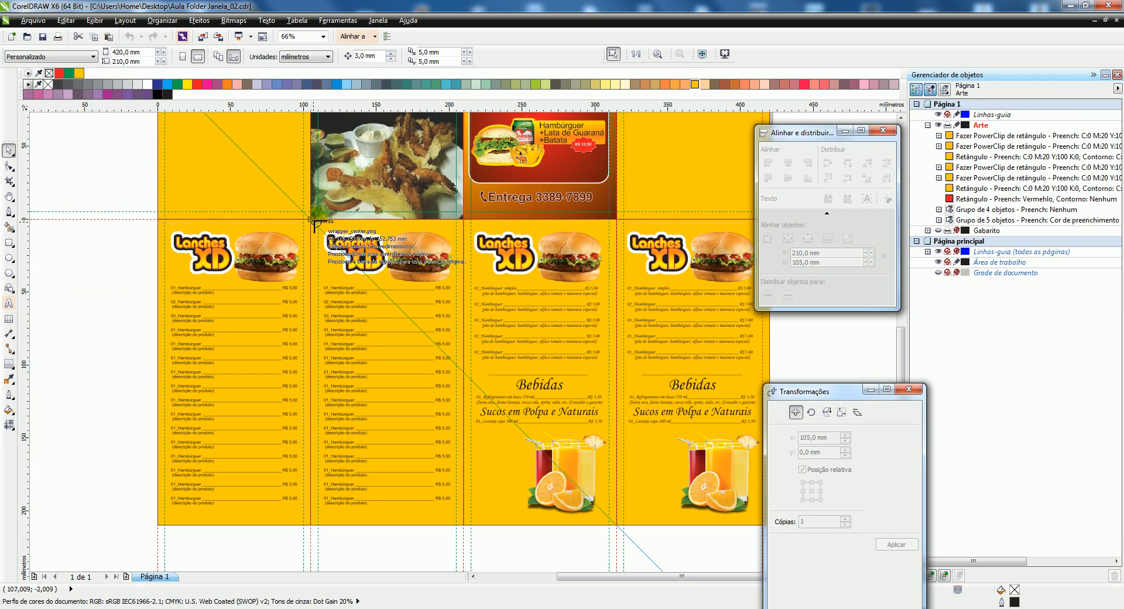
pyautogui.moveTo(315, 222); pyautogui.dragTo(611, 476)
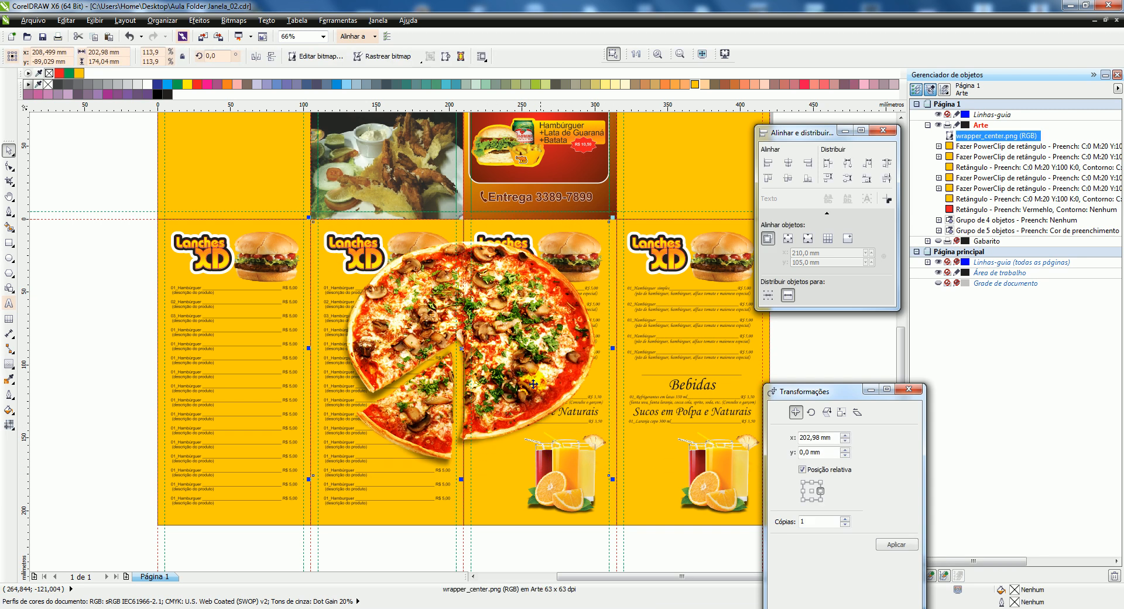
pyautogui.moveTo(500, 314); pyautogui.dragTo(499, 332)
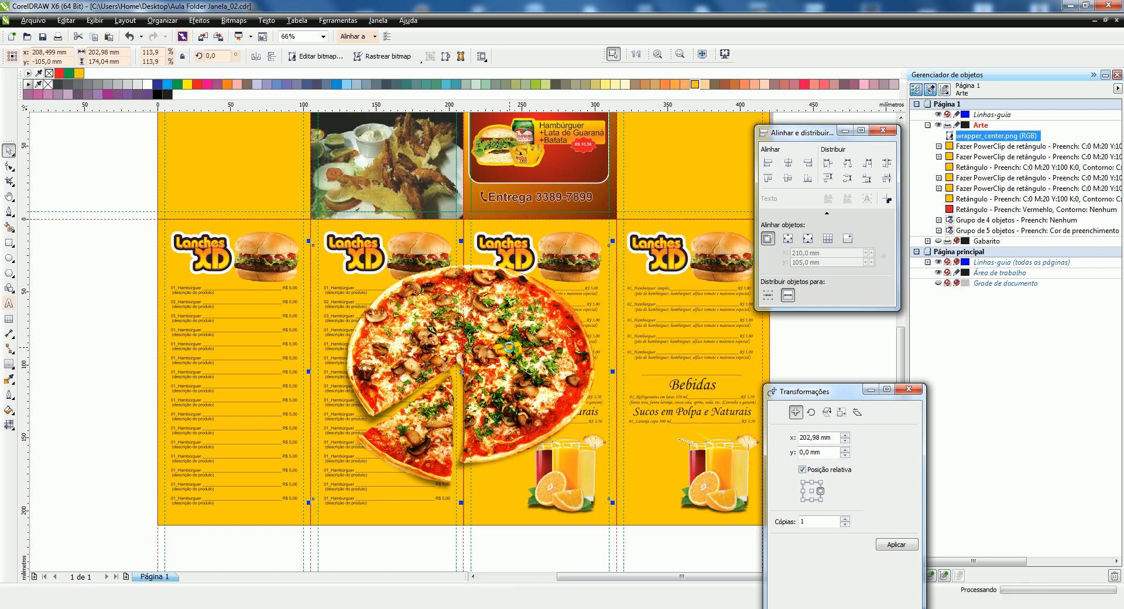
# Step: Cut the pizza image and paste it into the PowerClip contents of the third lower panel
pyautogui.press('Delete')
pyautogui.click(532, 328)
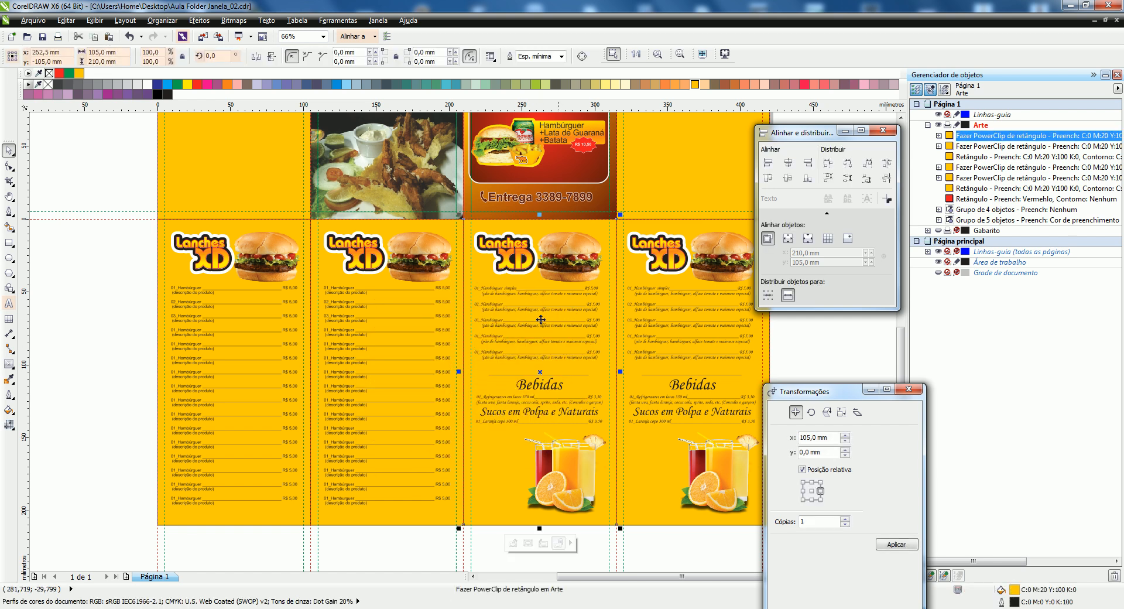
pyautogui.click(528, 543)
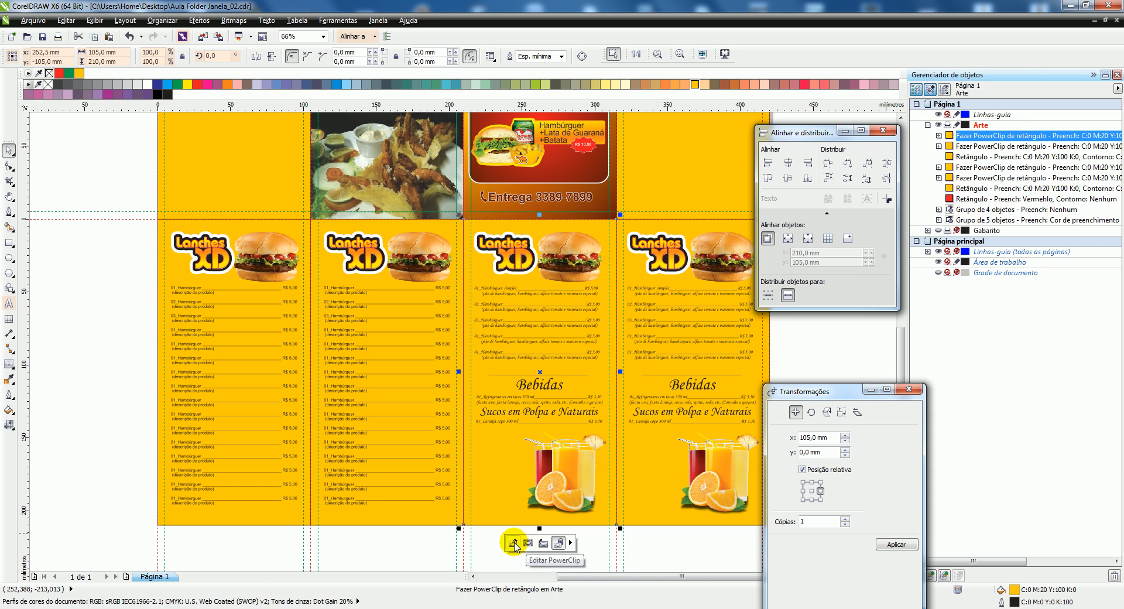
pyautogui.click(513, 543)
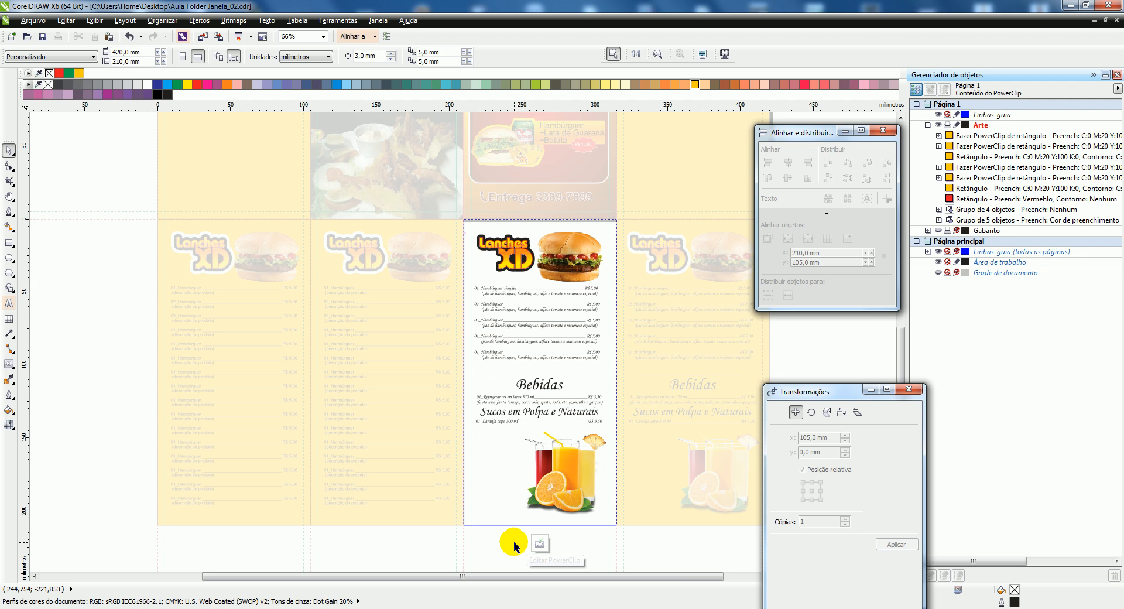
pyautogui.hotkey('ctrl', 'v')
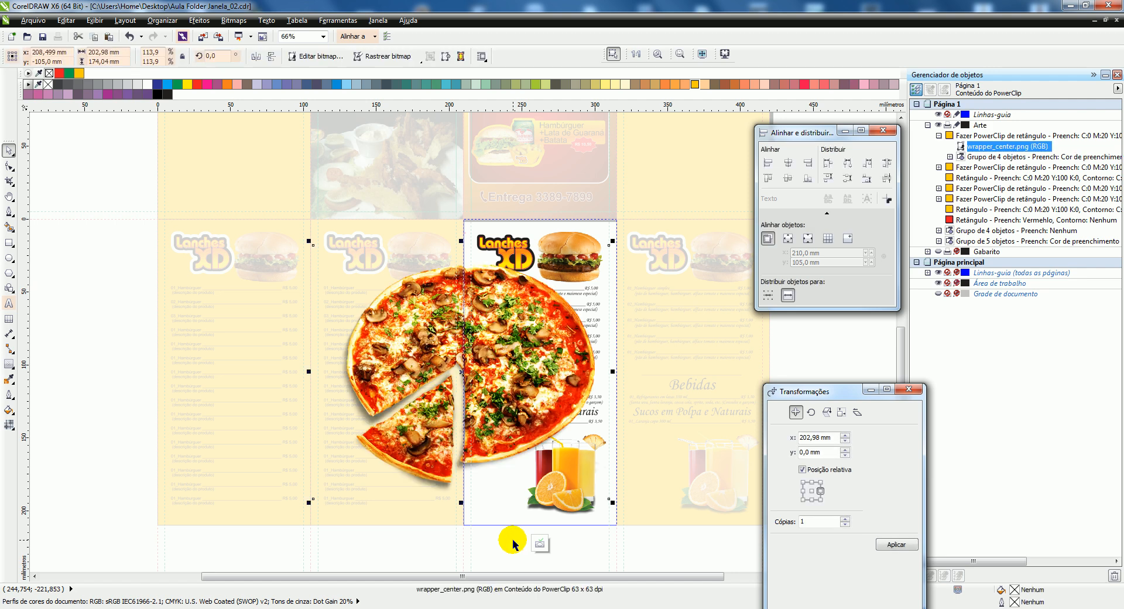
# Step: Send the pizza image to the back of the layer inside the third lower panel's PowerClip
pyautogui.rightClick(556, 314)
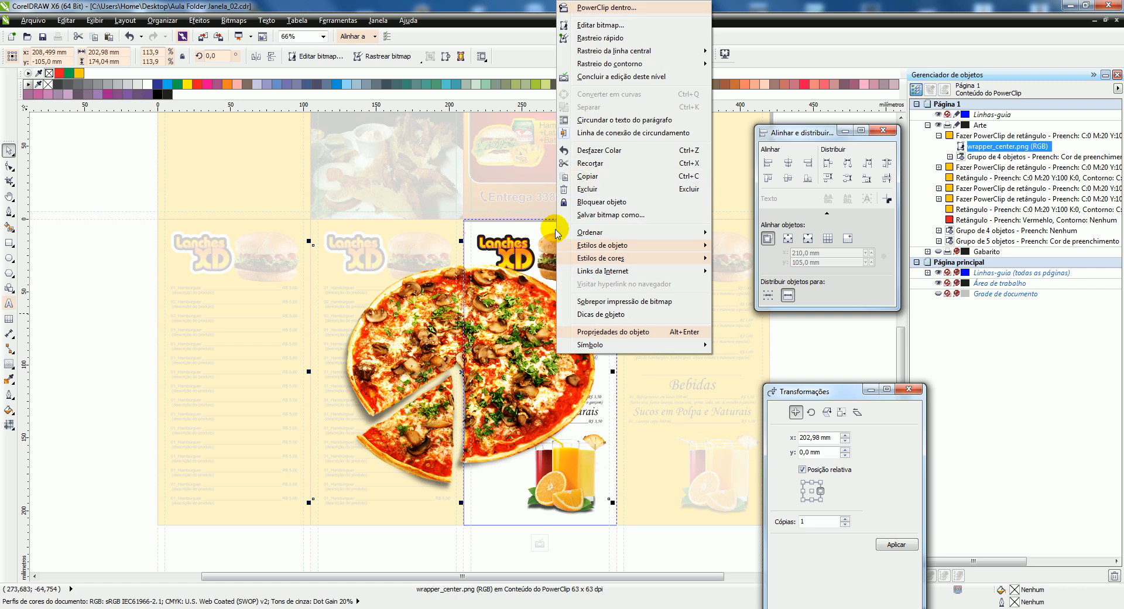
pyautogui.moveTo(580, 232)
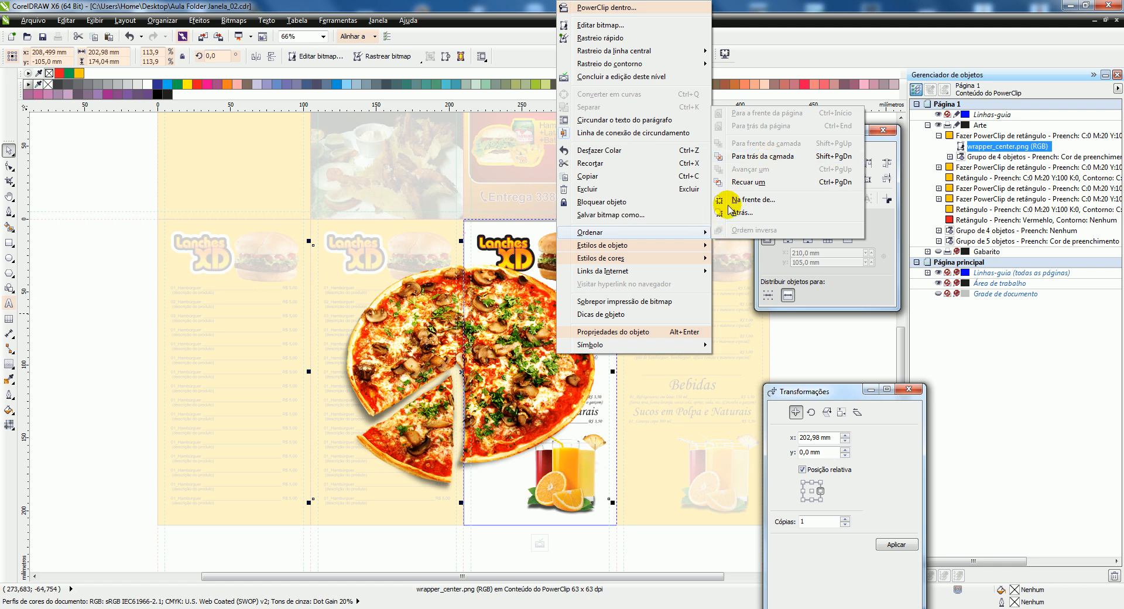
pyautogui.click(796, 156)
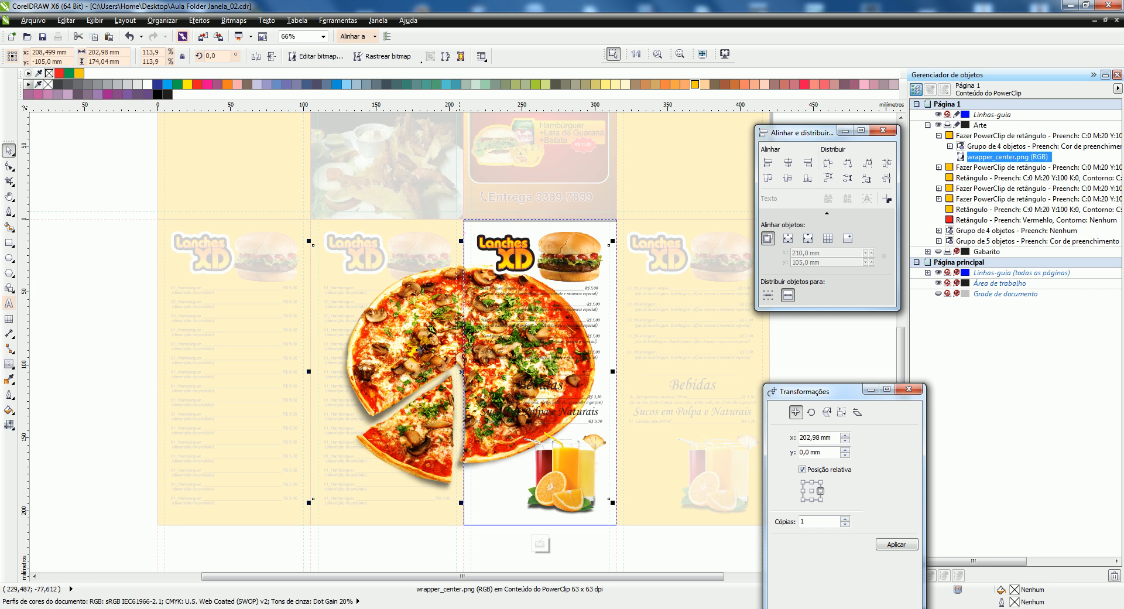
# Step: Apply a uniform transparency of 60 to the pizza image and finish editing the third lower panel's PowerClip
pyautogui.click(13, 369)
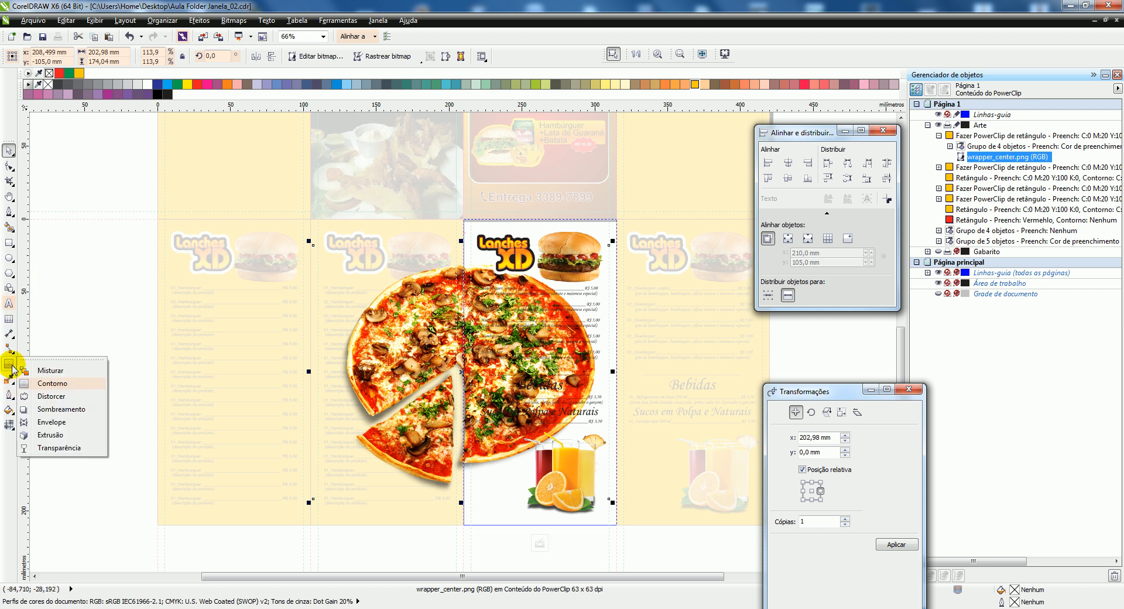
pyautogui.click(53, 448)
pyautogui.click(57, 56)
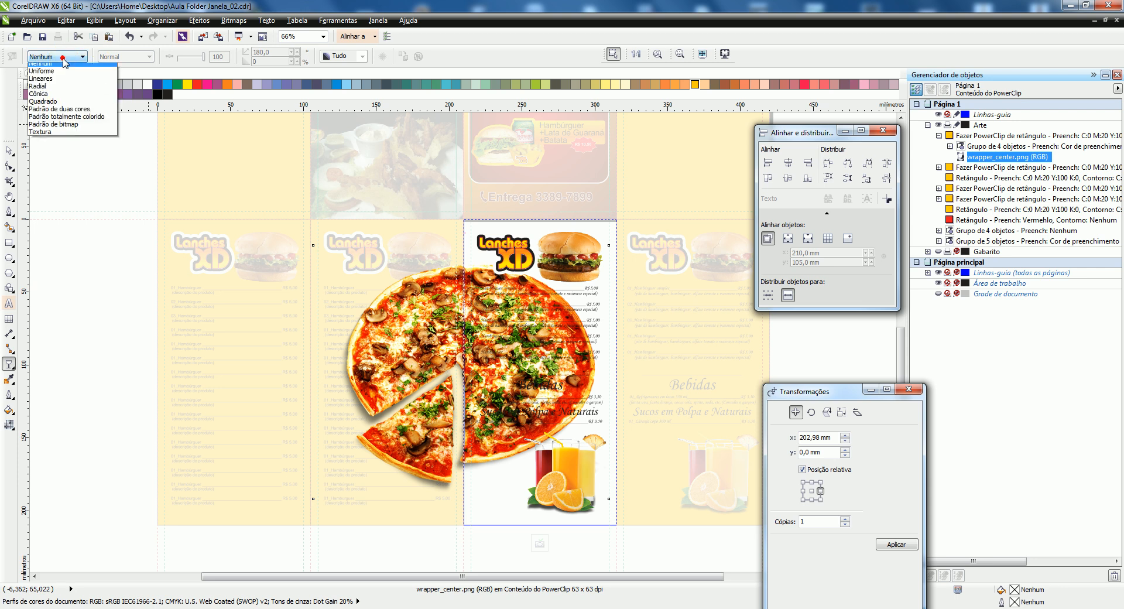
pyautogui.click(38, 75)
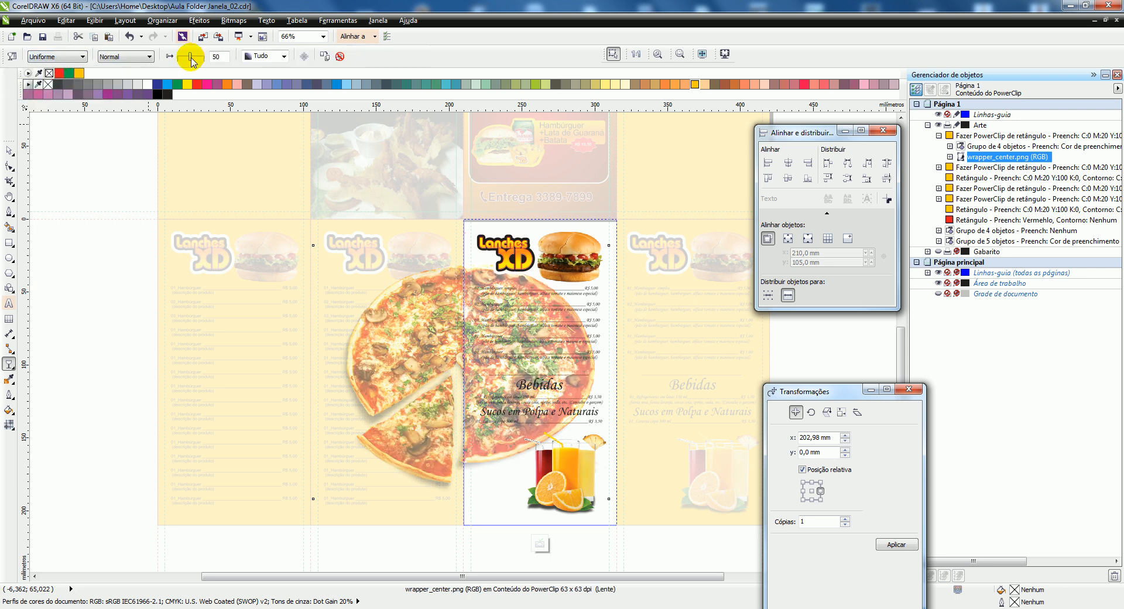
pyautogui.doubleClick(218, 57)
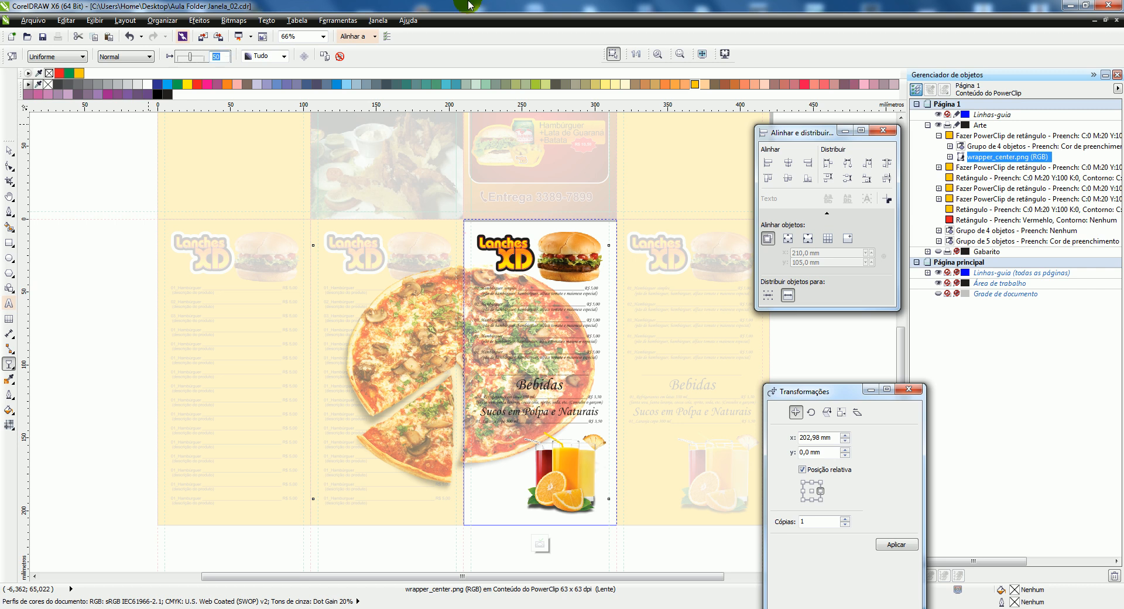
pyautogui.press('Return')
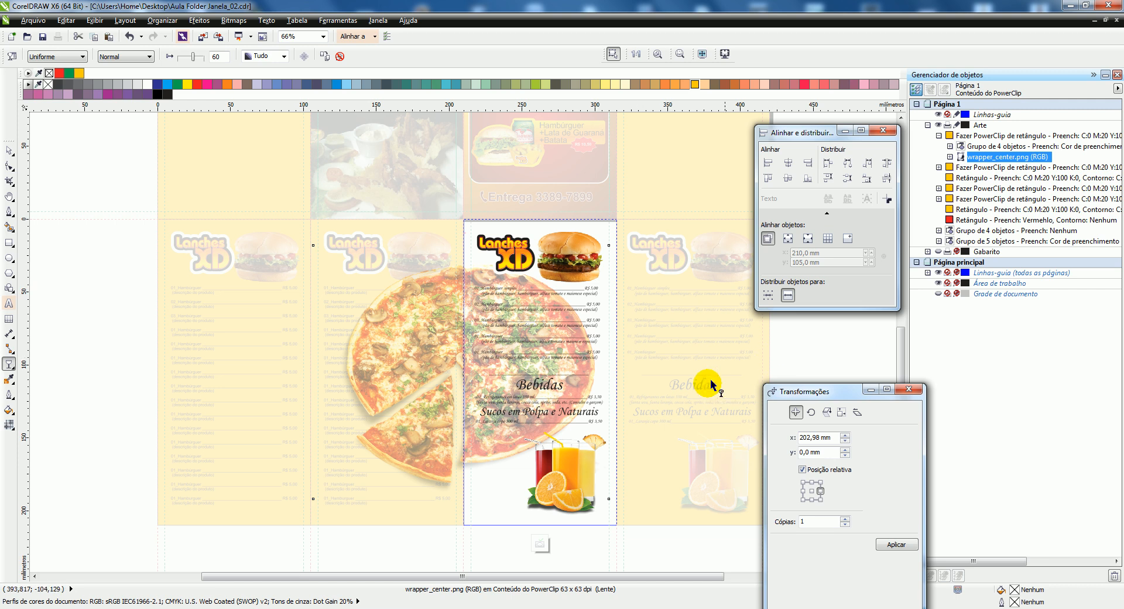
pyautogui.click(539, 544)
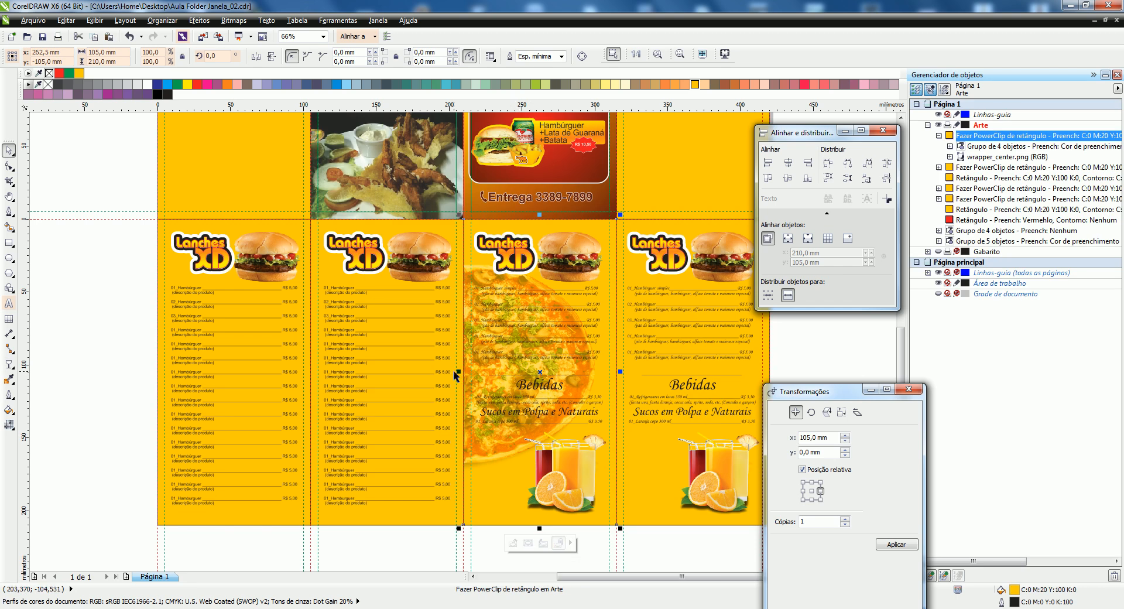
# Step: Paste the pizza image into the second lower panel's PowerClip contents and send it to the back of the layer
pyautogui.click(431, 351)
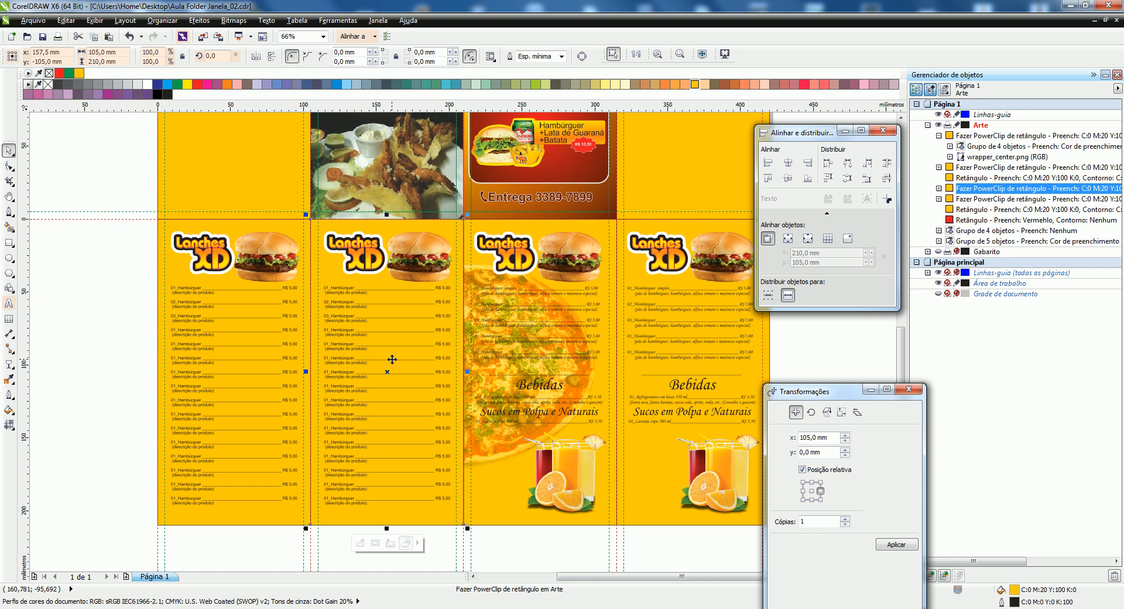
pyautogui.doubleClick(392, 359)
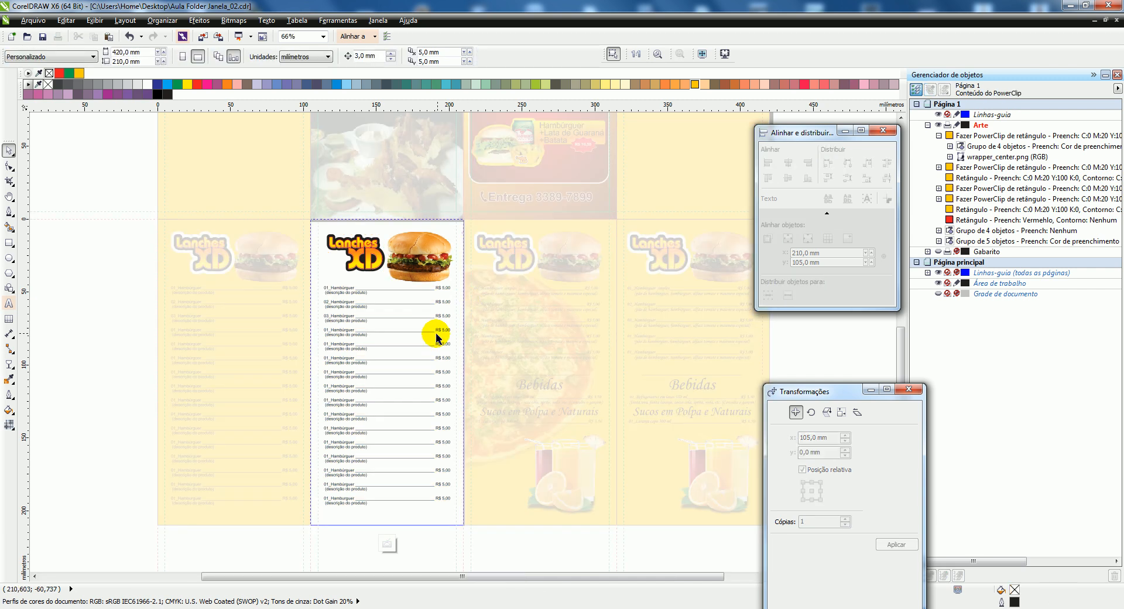
pyautogui.click(436, 337)
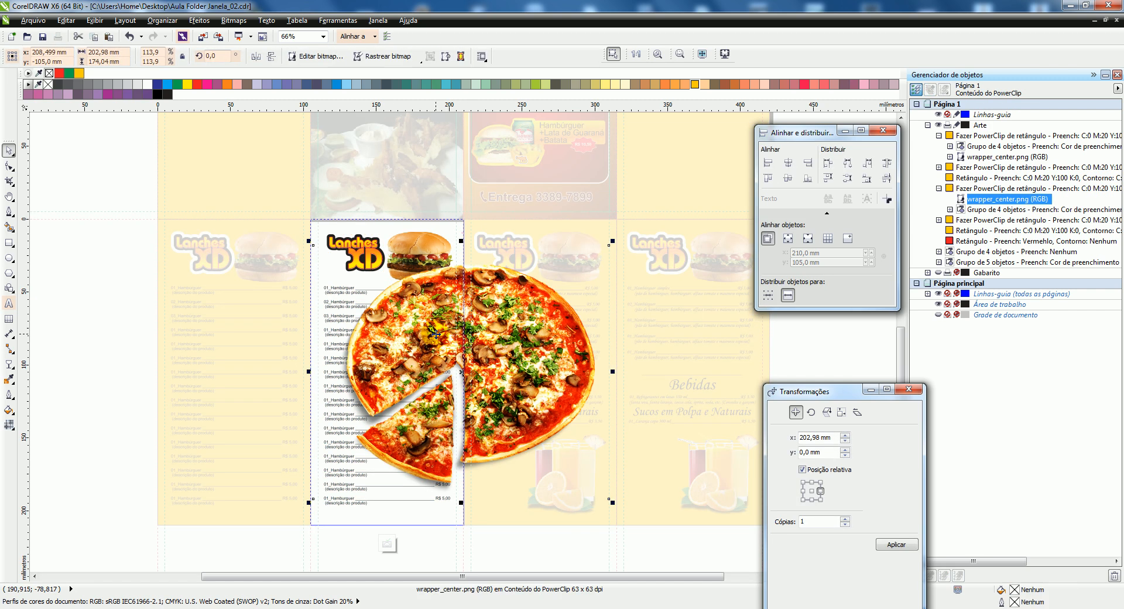
pyautogui.hotkey('shift', 'pagedown')
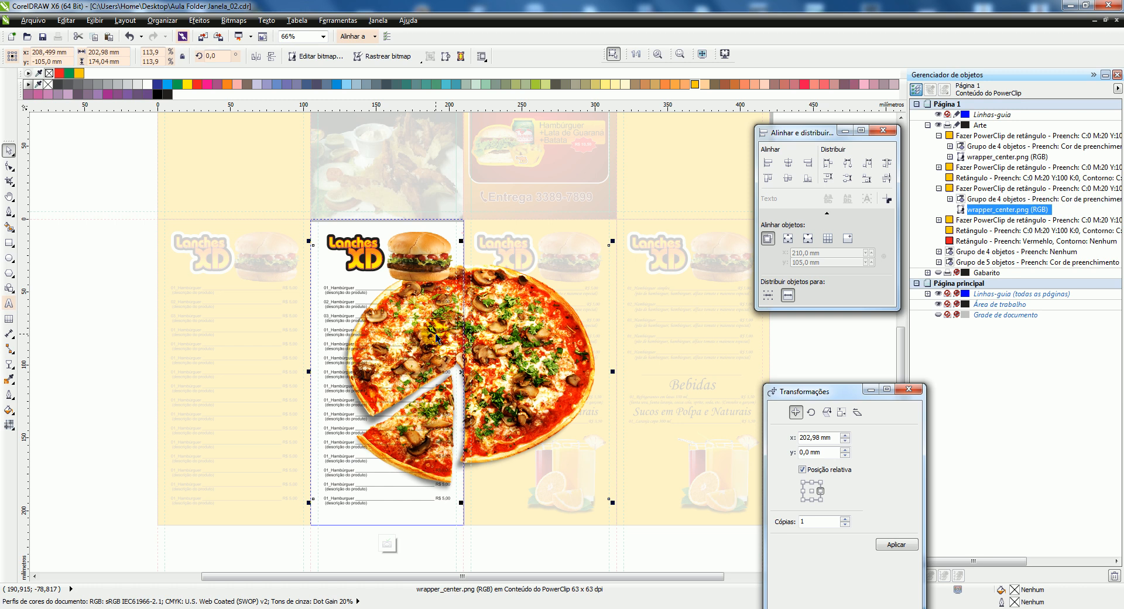
# Step: Give the pizza copy a uniform transparency of 60 and finish editing the second lower panel's PowerClip
pyautogui.click(9, 364)
pyautogui.click(60, 56)
pyautogui.click(50, 74)
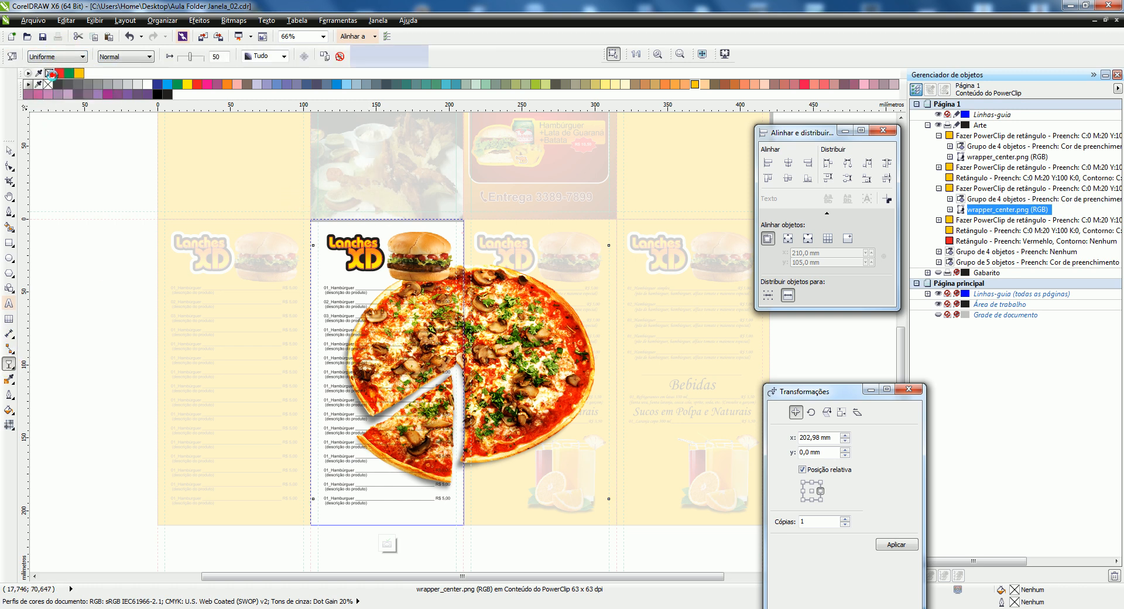
pyautogui.click(223, 56)
pyautogui.doubleClick(225, 56)
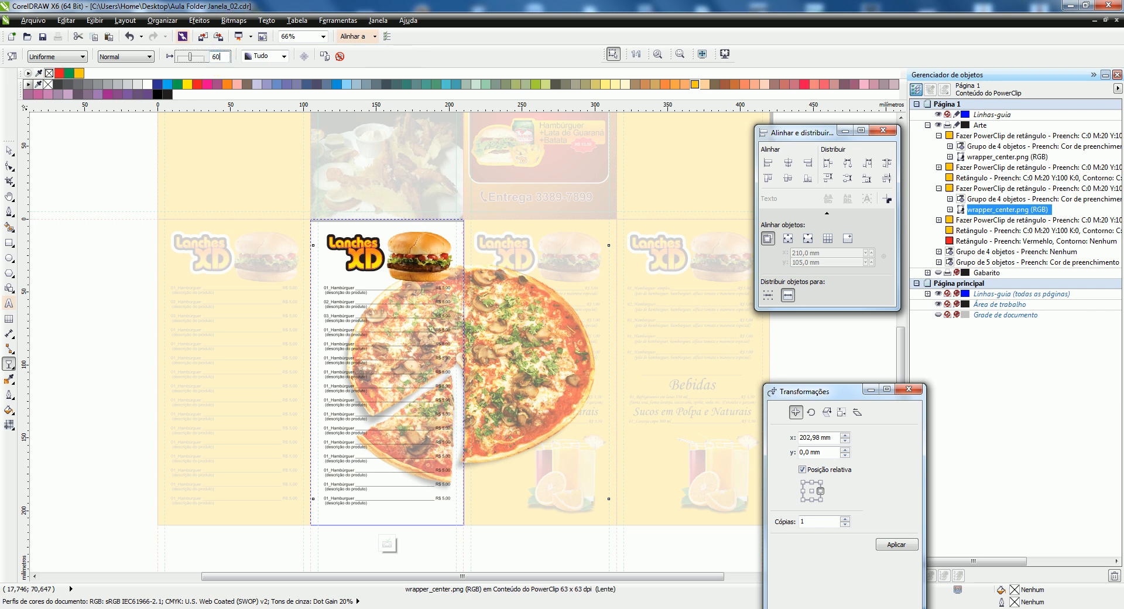
pyautogui.press('Return')
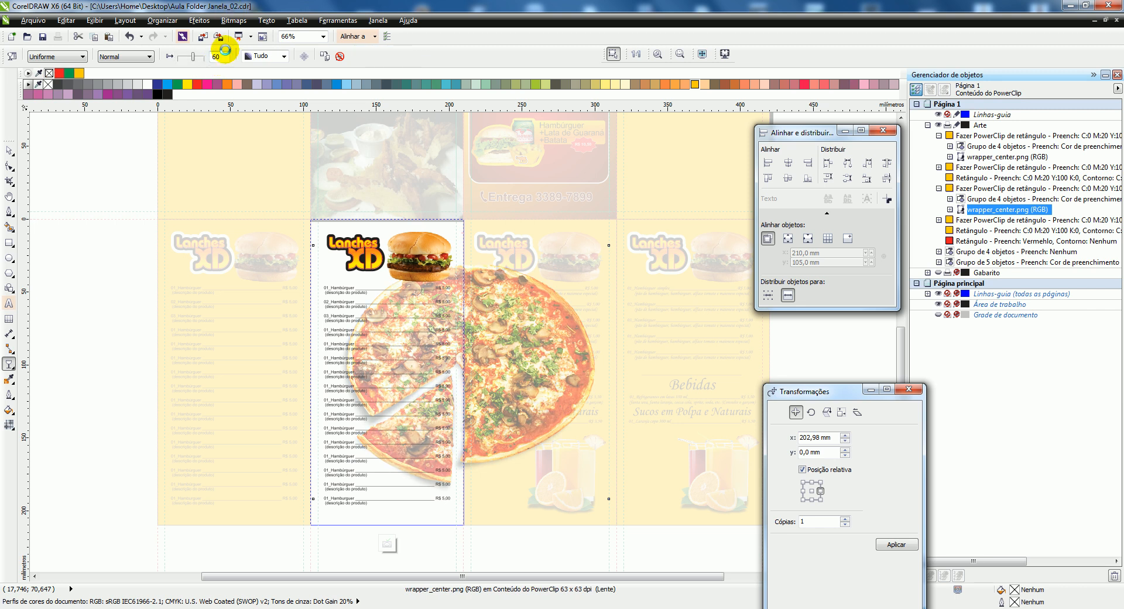
pyautogui.click(386, 544)
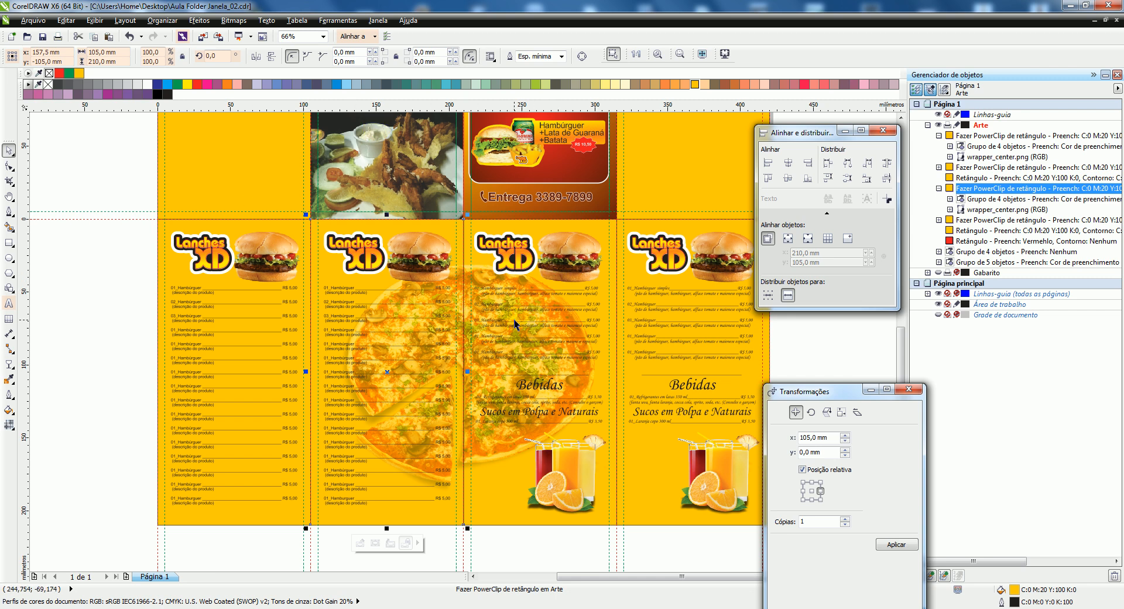
# Step: Switch to the Folder 4 dobras JaneLA.cdr document and leave its open PowerClip editing
pyautogui.click(499, 346)
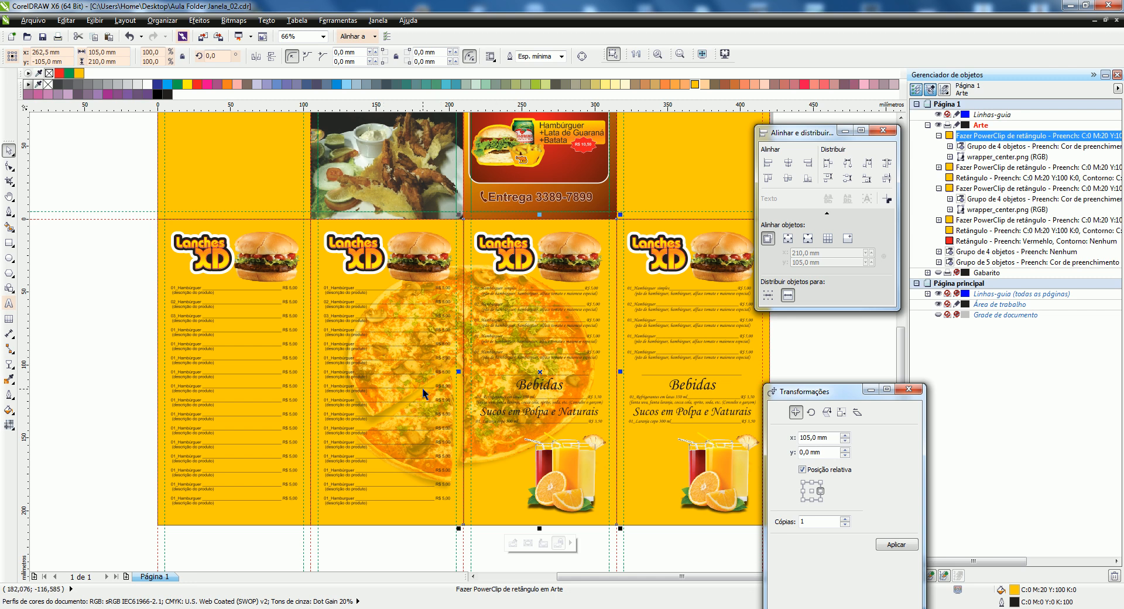
pyautogui.scroll(-2, 535, 180)
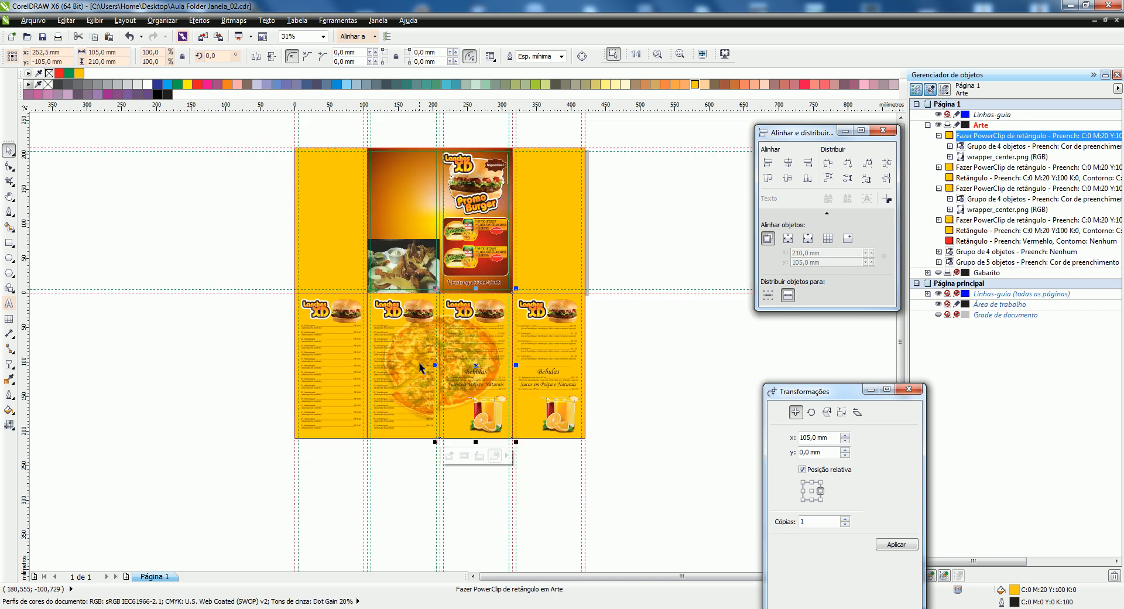
pyautogui.scroll(2, 532, 177)
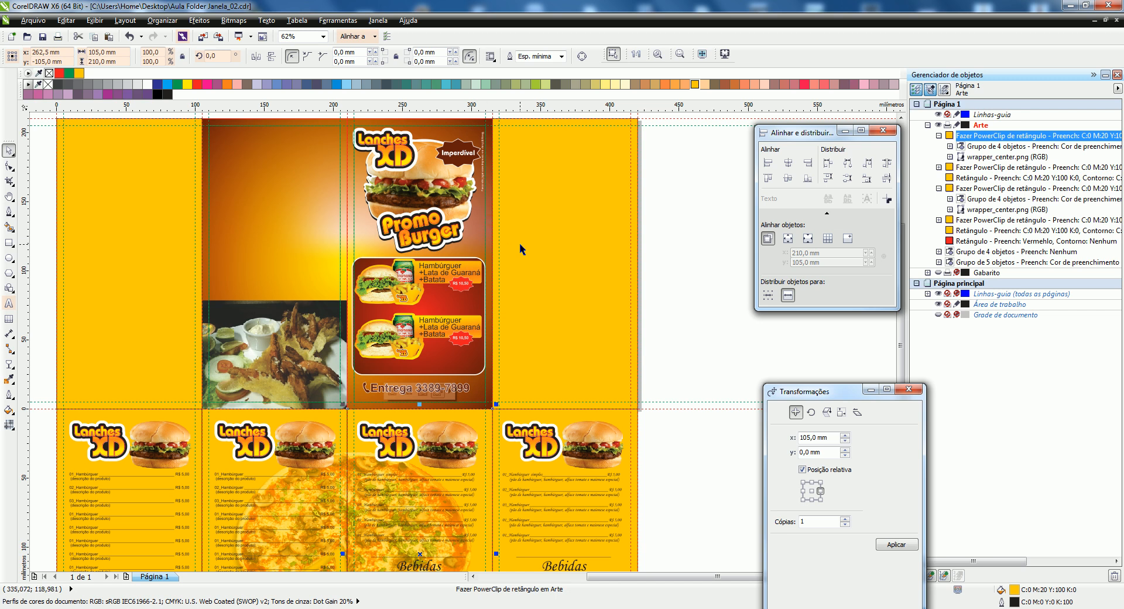
pyautogui.click(377, 21)
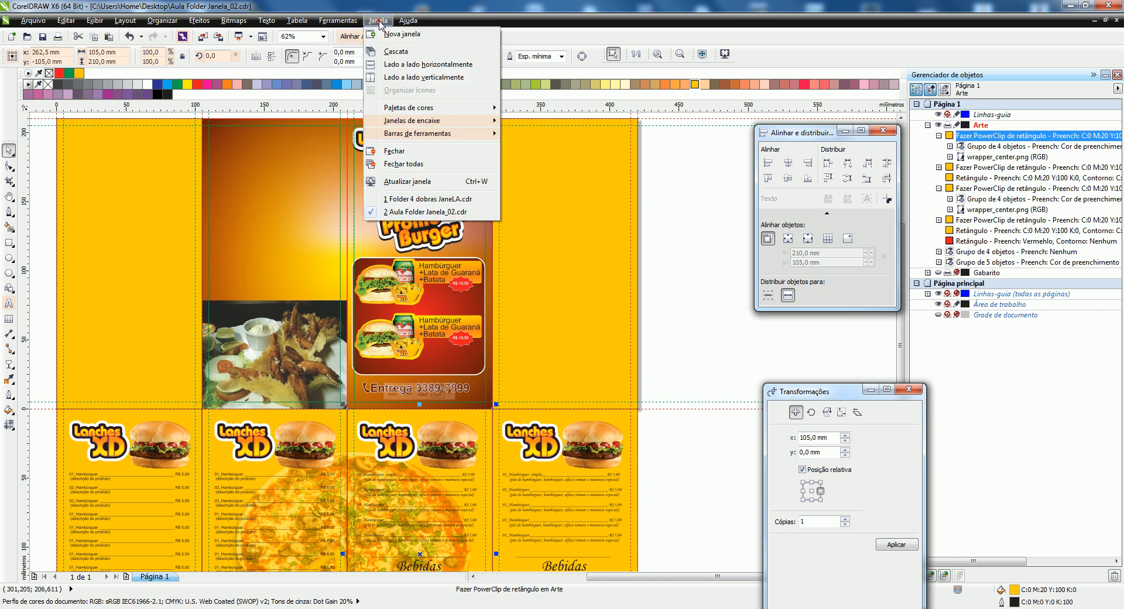
pyautogui.click(433, 199)
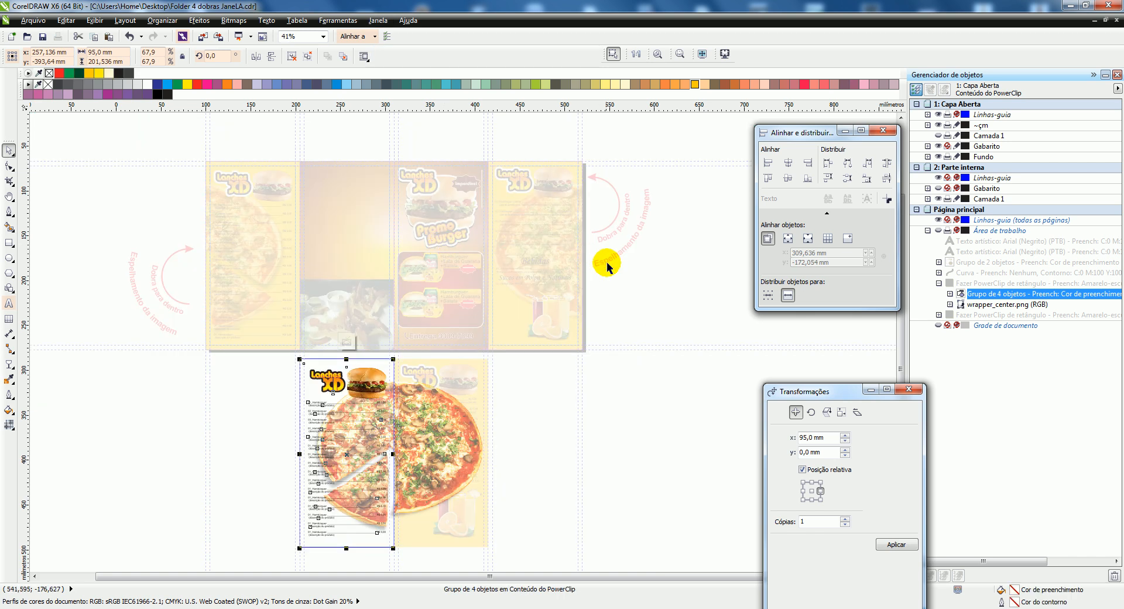
pyautogui.keyDown('ctrl'); pyautogui.click(600, 258); pyautogui.keyUp('ctrl')
pyautogui.click(663, 284)
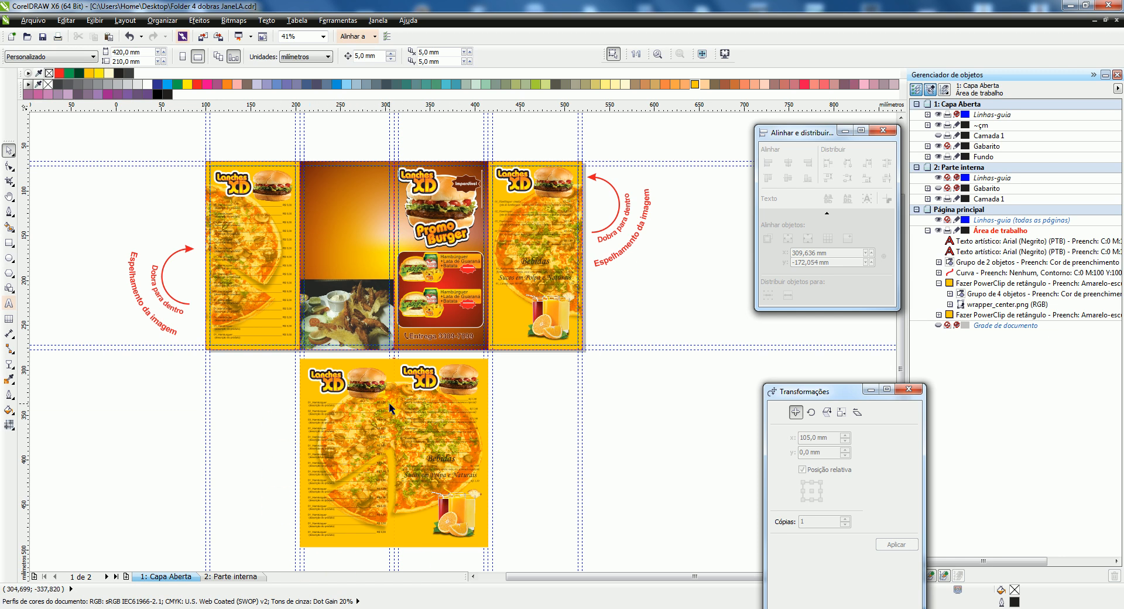
# Step: Select the two lower pizza panels and preview them in full screen
pyautogui.click(363, 362)
pyautogui.keyDown('shift'); pyautogui.click(450, 365); pyautogui.keyUp('shift')
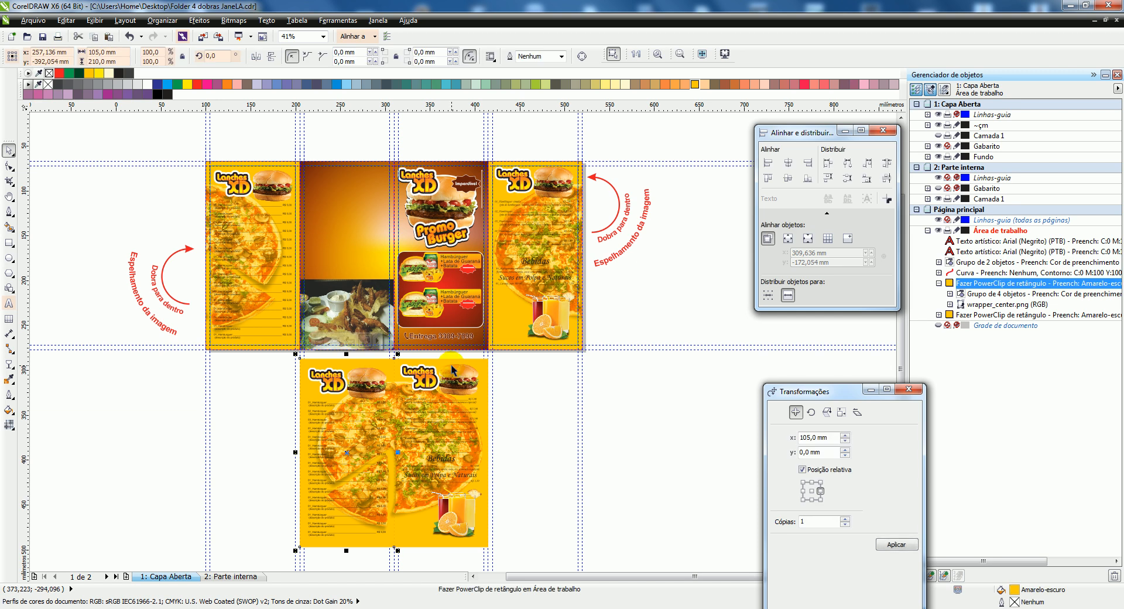
pyautogui.click(702, 55)
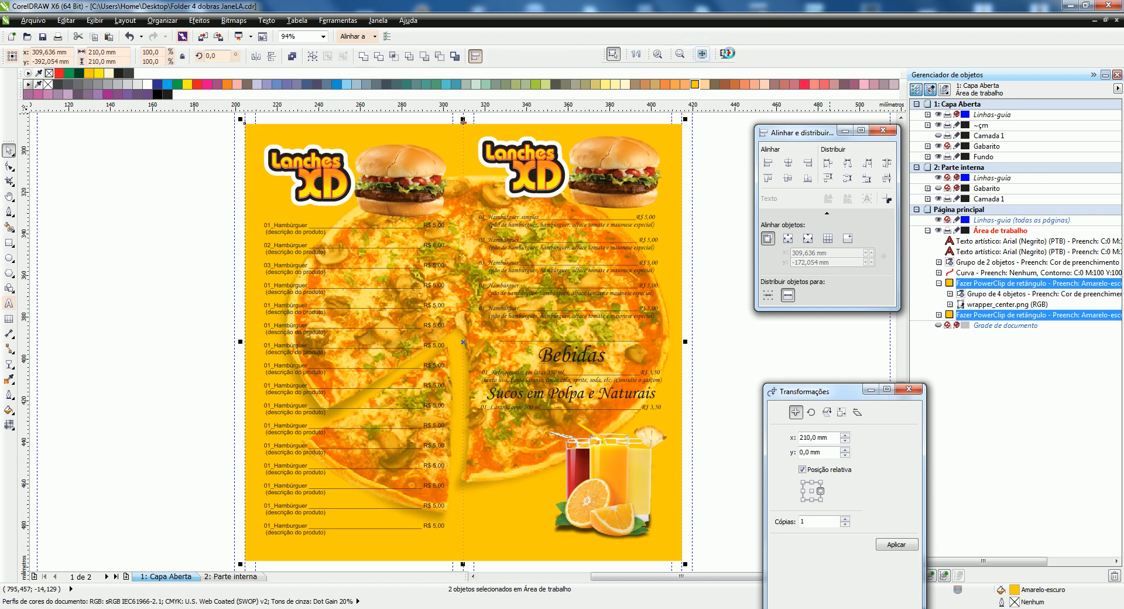
pyautogui.click(727, 53)
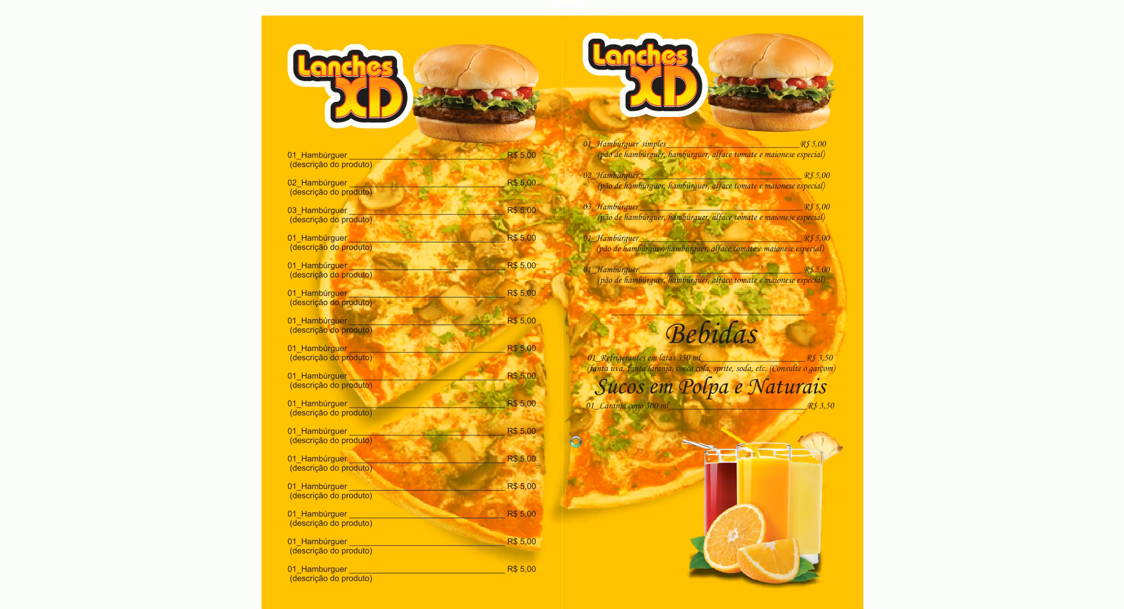
pyautogui.click(575, 513)
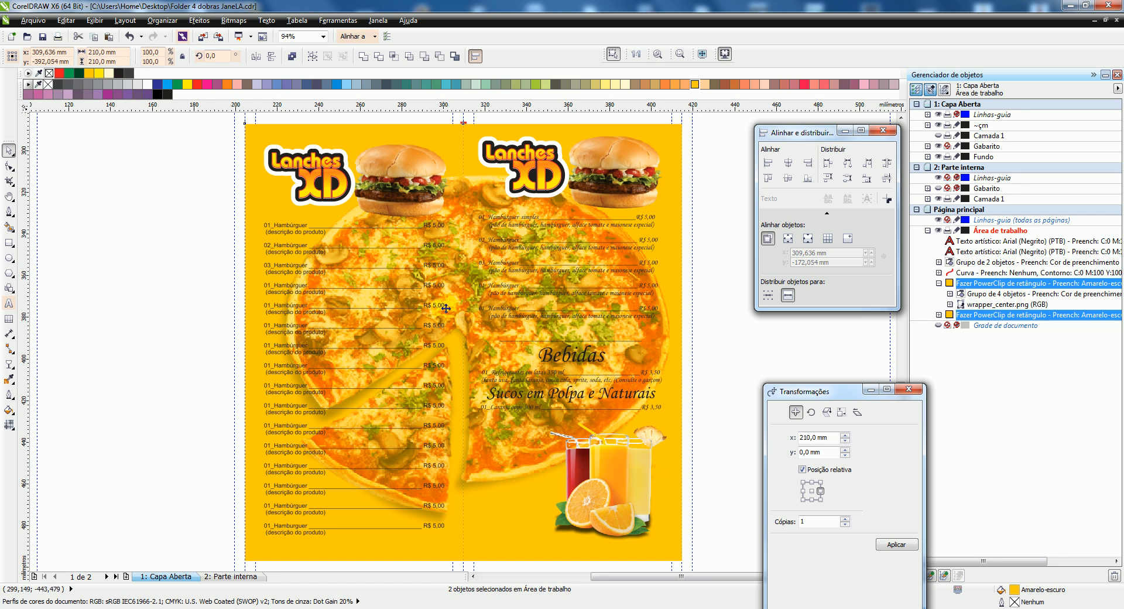
# Step: Compare the pizza panels in Folder 4 dobras JaneLA.cdr and Aula Folder Janela_02.cdr, ending in Aula Folder Janela_02.cdr
pyautogui.click(377, 21)
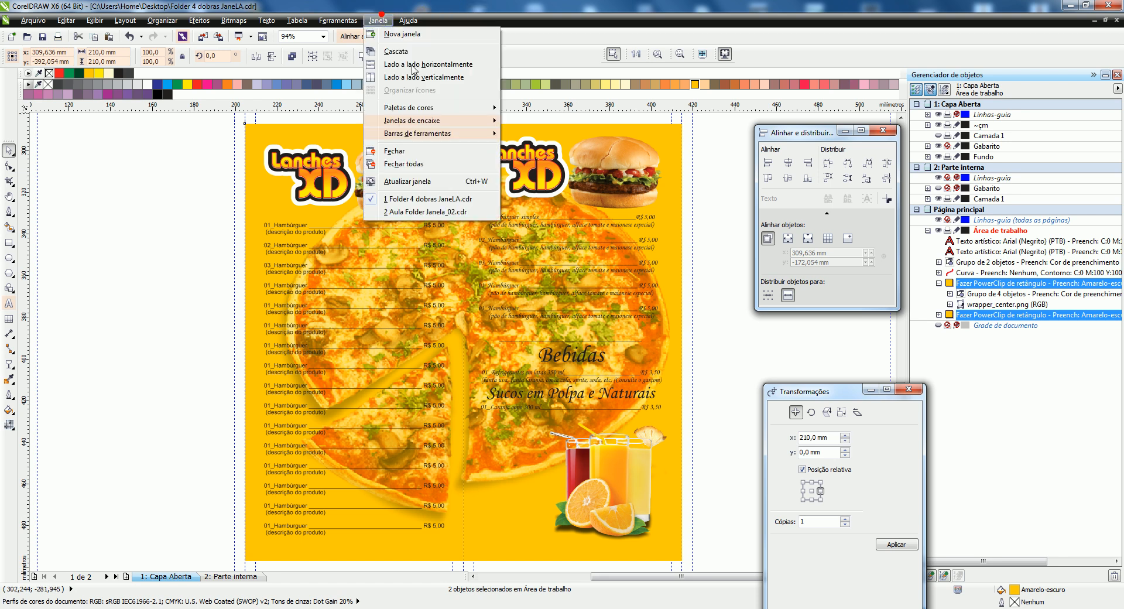
pyautogui.click(440, 212)
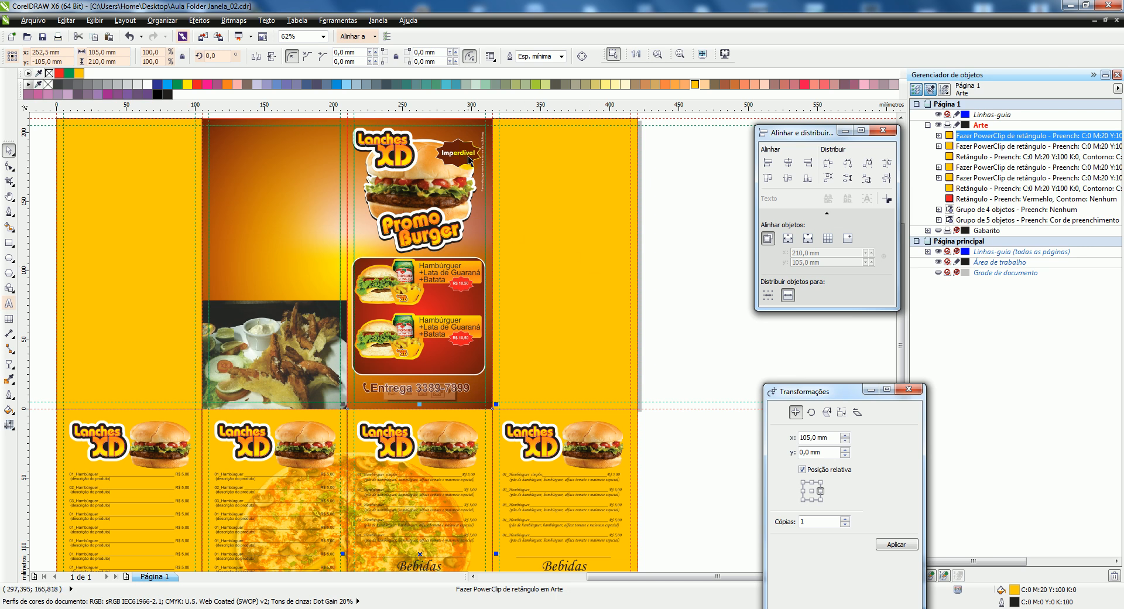
pyautogui.click(377, 21)
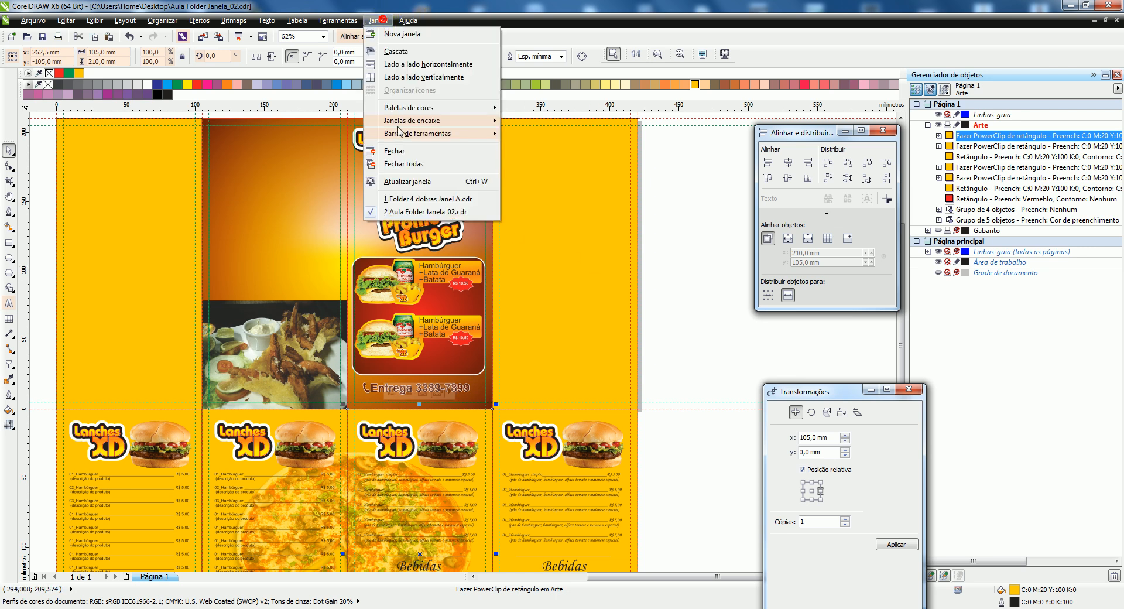
pyautogui.click(424, 201)
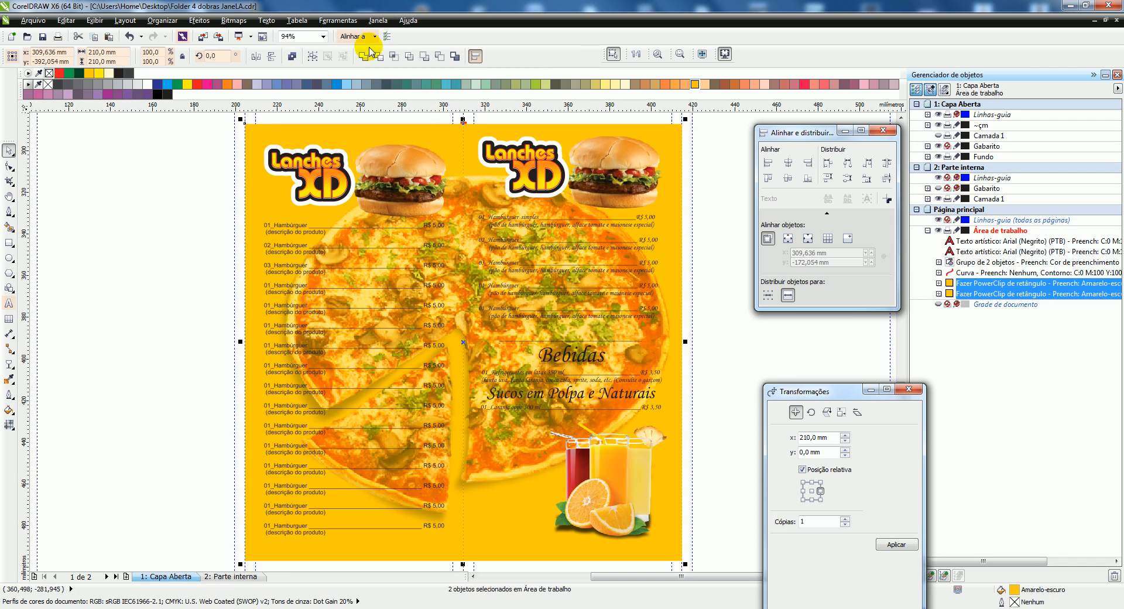
pyautogui.click(379, 21)
pyautogui.click(425, 211)
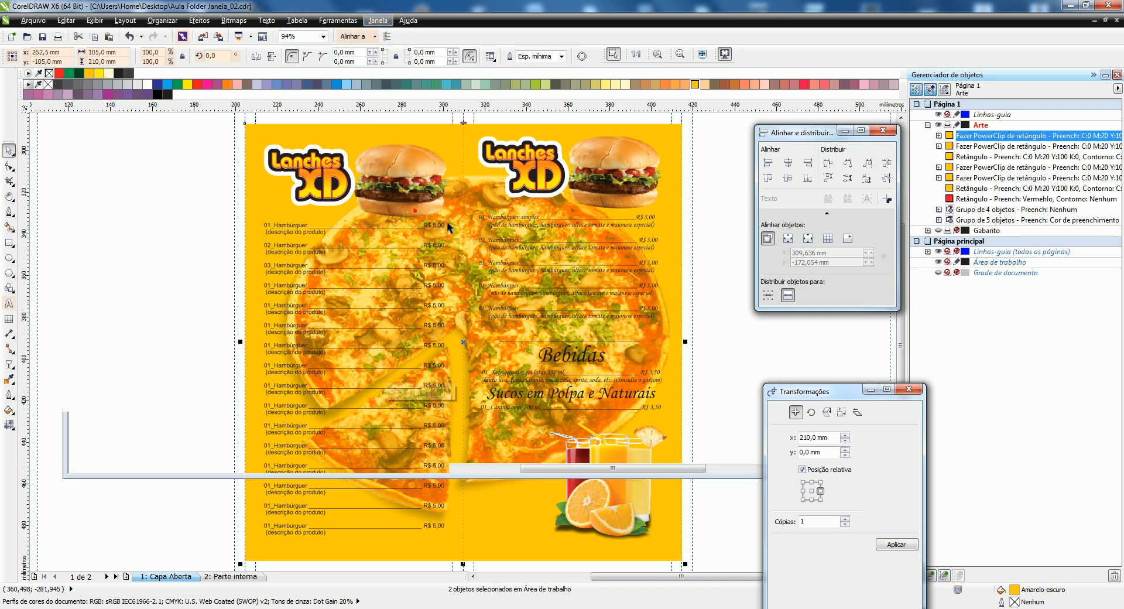
# Step: Edit the third lower panel's PowerClip, mirror its pizza image horizontally at 100% scale, and finish editing the contents
pyautogui.scroll(-1, 552, 247)
pyautogui.scroll(1, 483, 389)
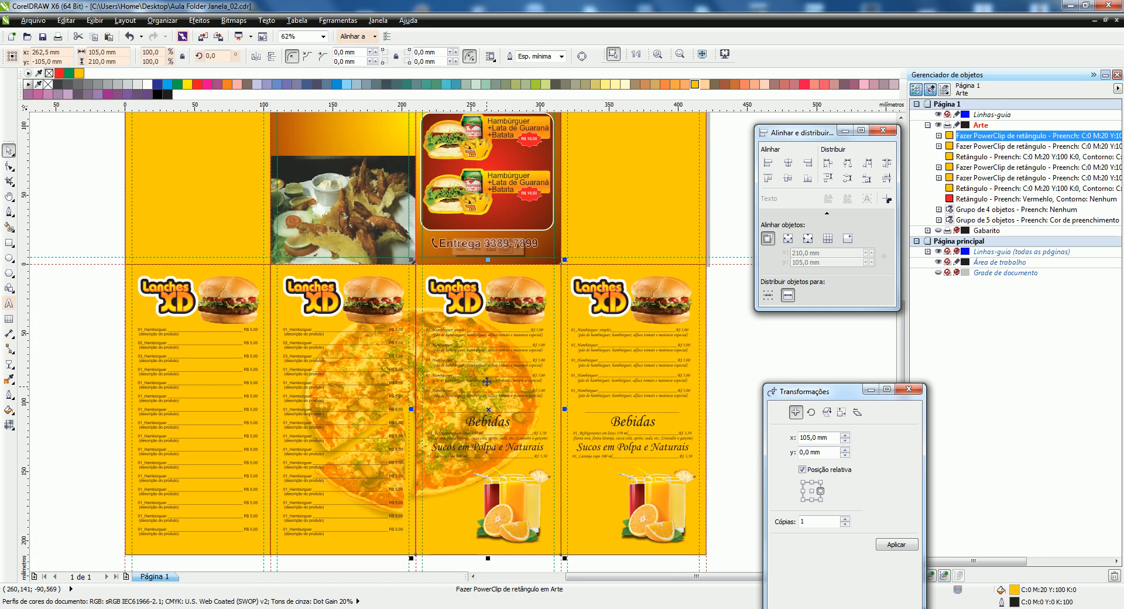
pyautogui.scroll(-1, 489, 275)
pyautogui.scroll(1, 491, 360)
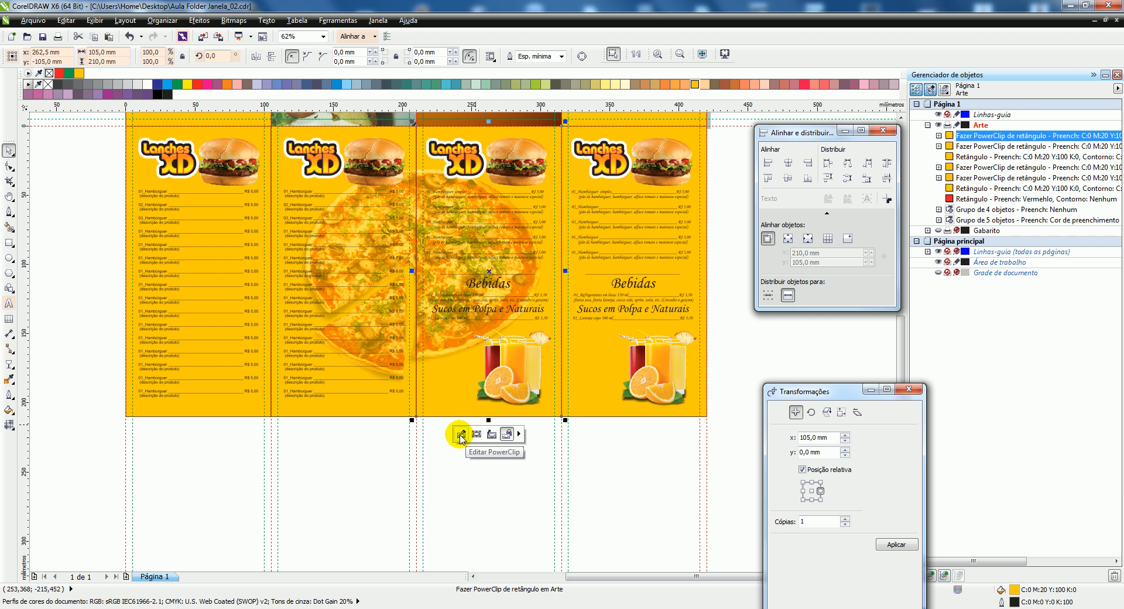
pyautogui.click(461, 434)
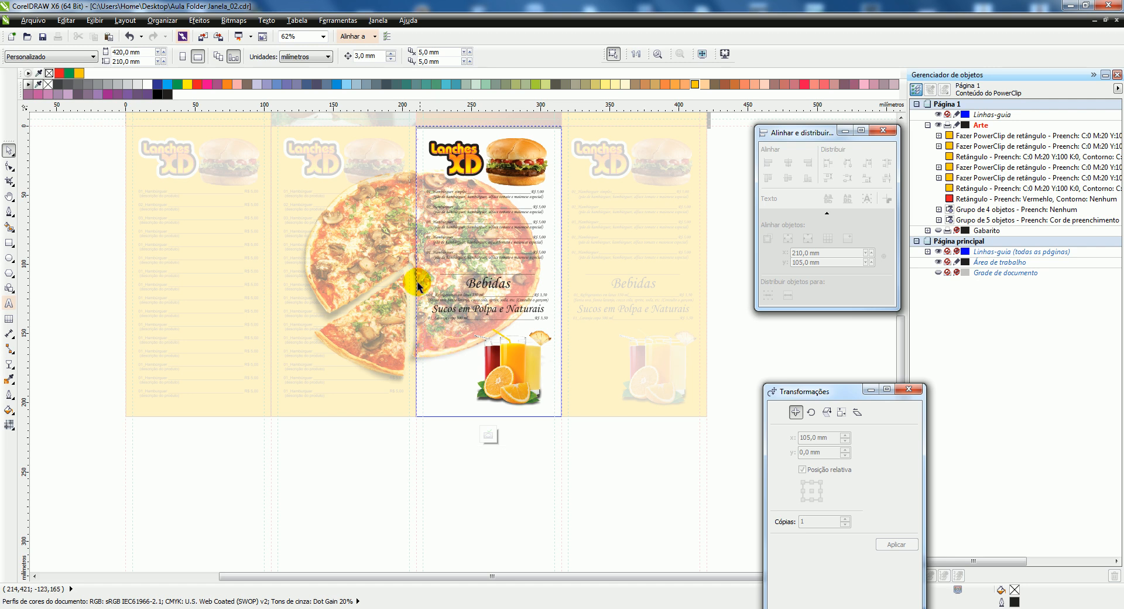
pyautogui.click(399, 239)
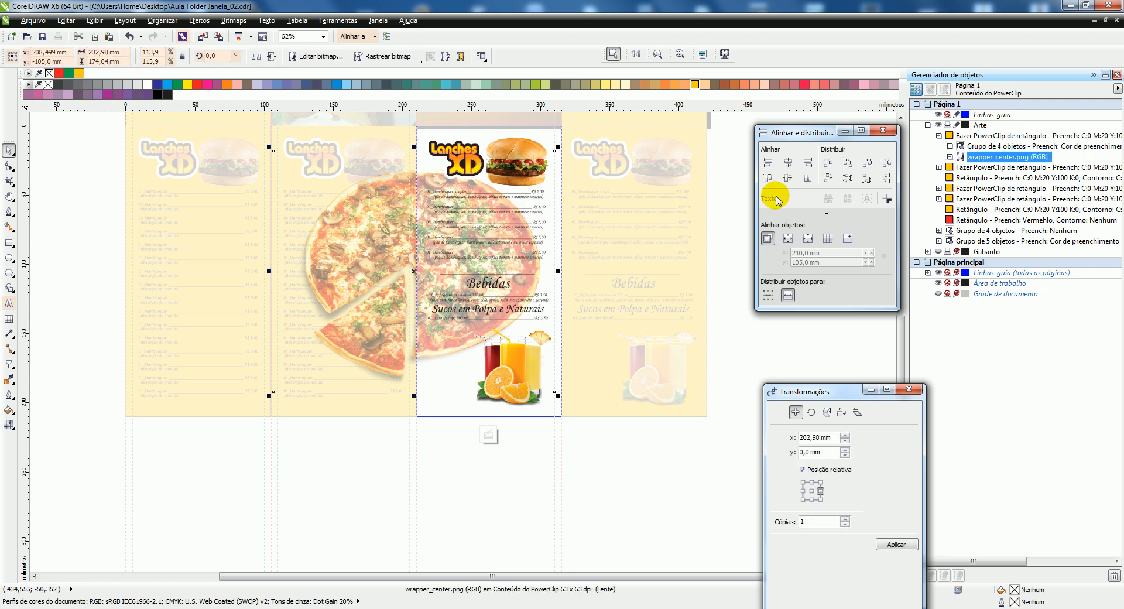
pyautogui.click(827, 413)
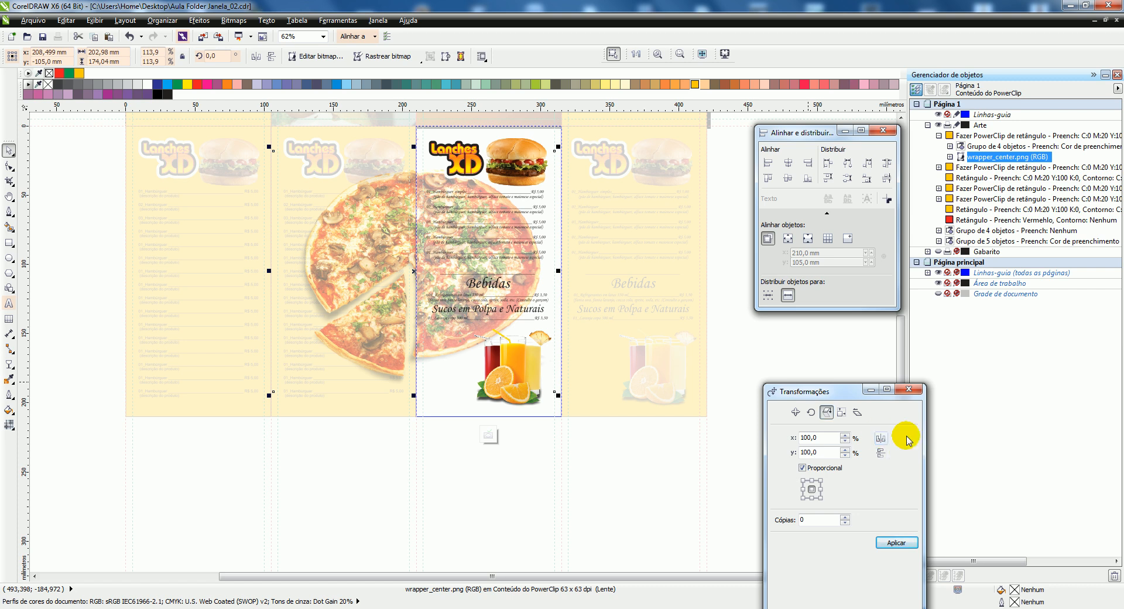
pyautogui.click(881, 438)
pyautogui.click(895, 542)
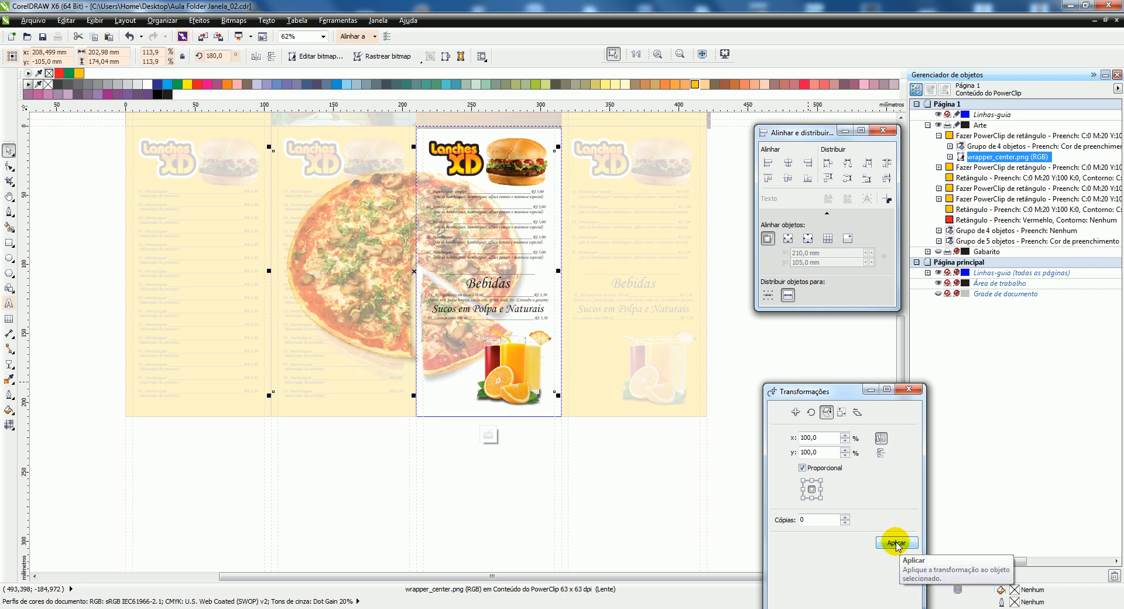
pyautogui.click(488, 436)
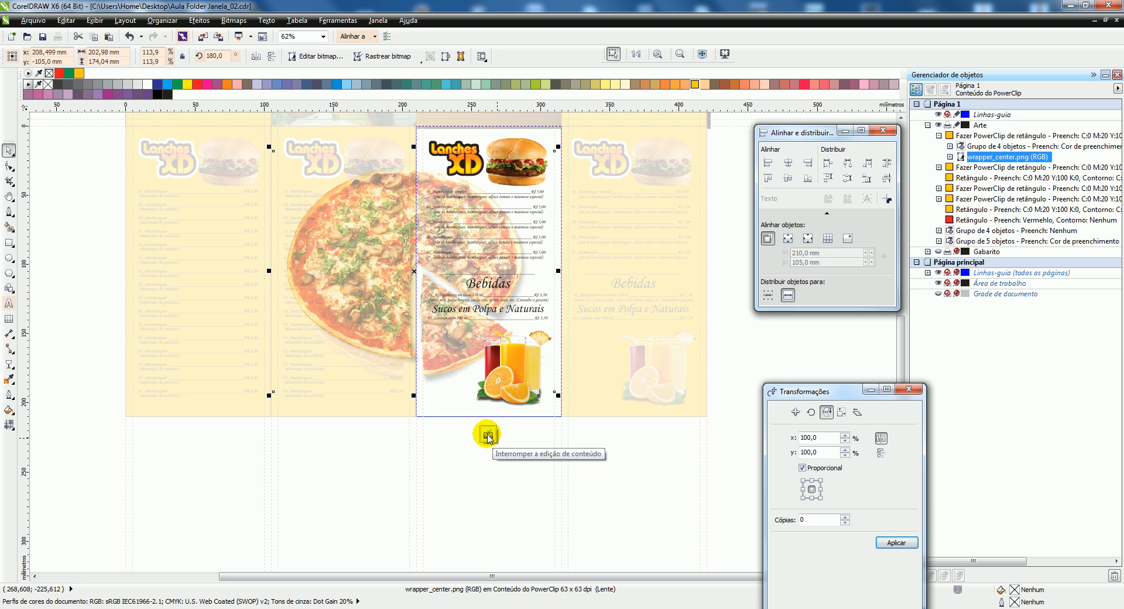
pyautogui.click(488, 437)
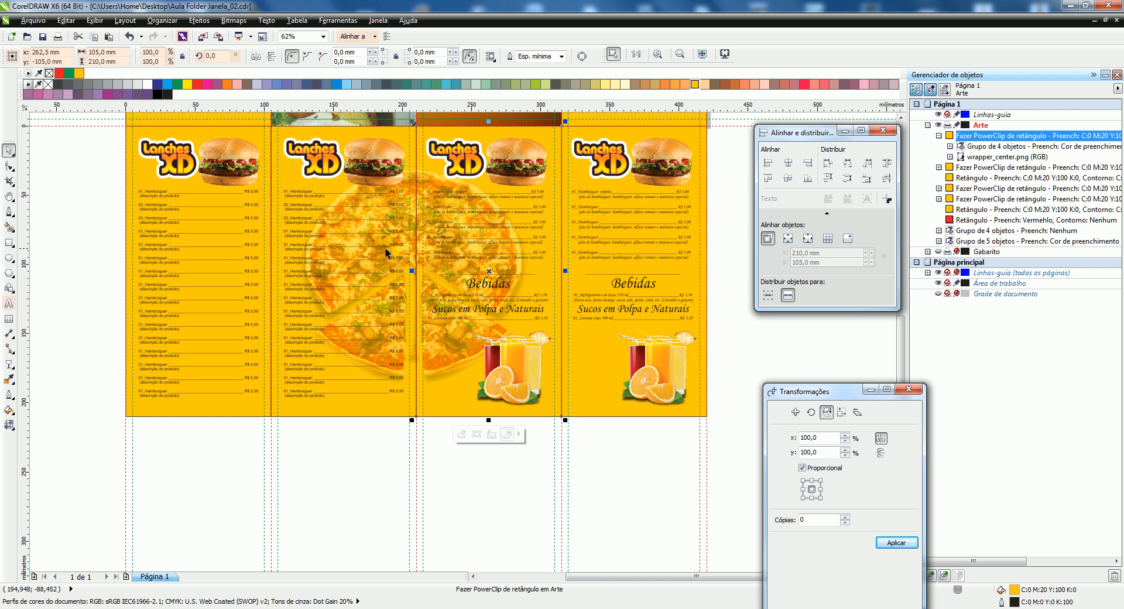
# Step: Edit the second lower panel's PowerClip, mirror its pizza image horizontally, and finish editing the contents
pyautogui.click(360, 247)
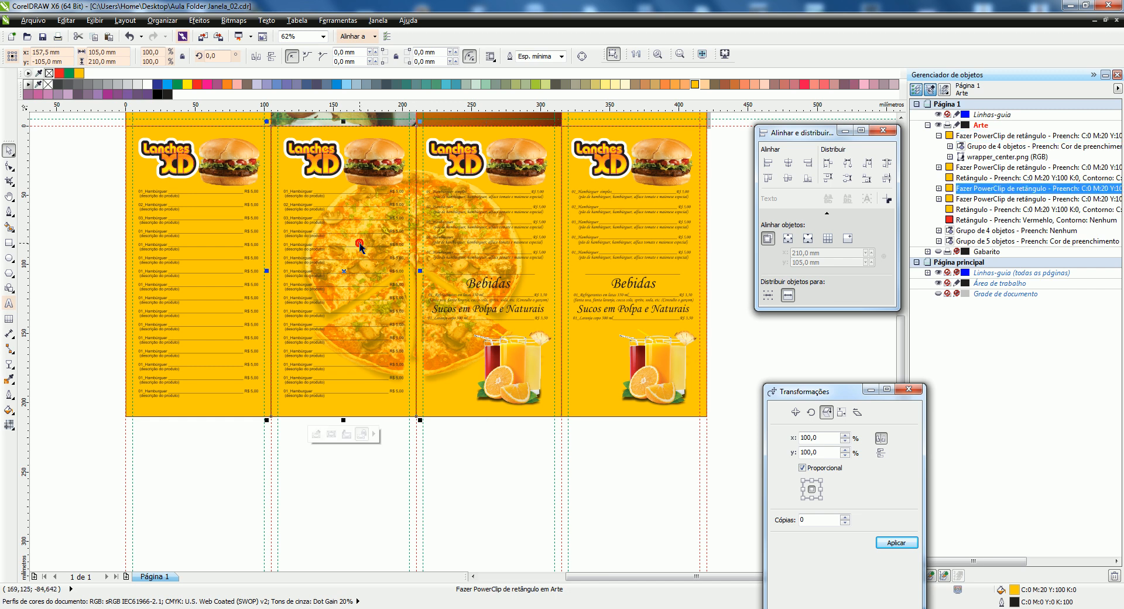
pyautogui.click(316, 436)
pyautogui.click(316, 436)
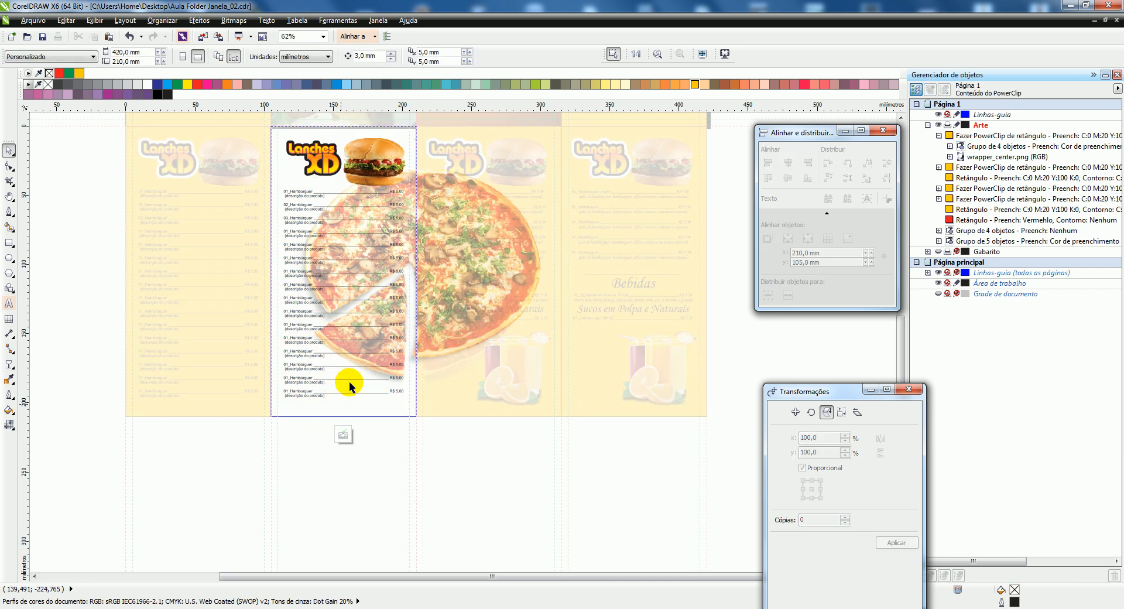
pyautogui.click(372, 237)
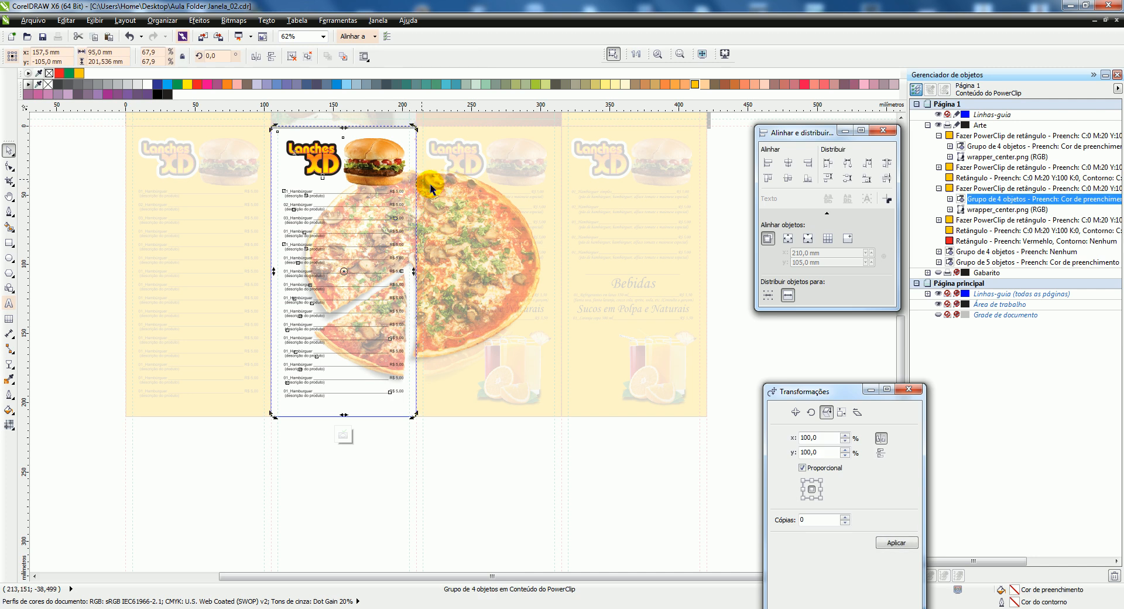
pyautogui.click(473, 205)
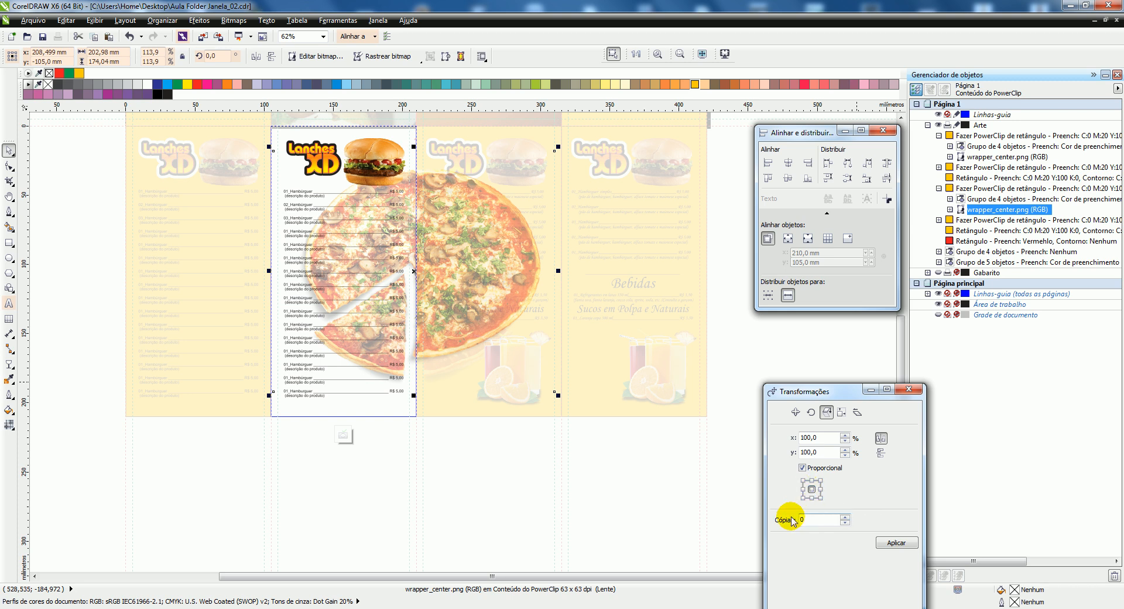
pyautogui.click(907, 541)
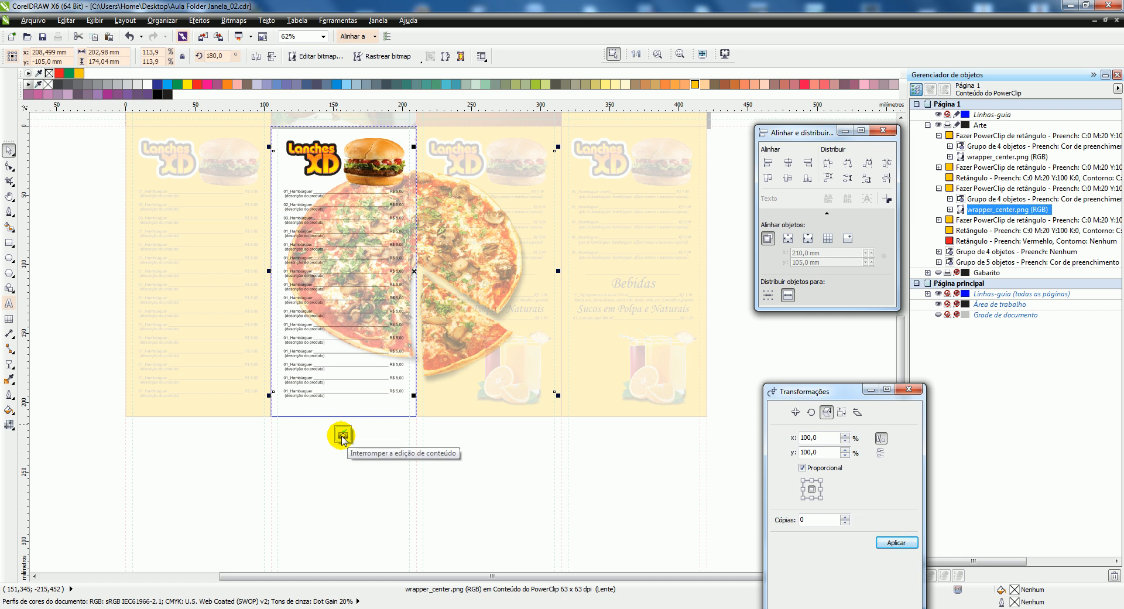
pyautogui.click(342, 436)
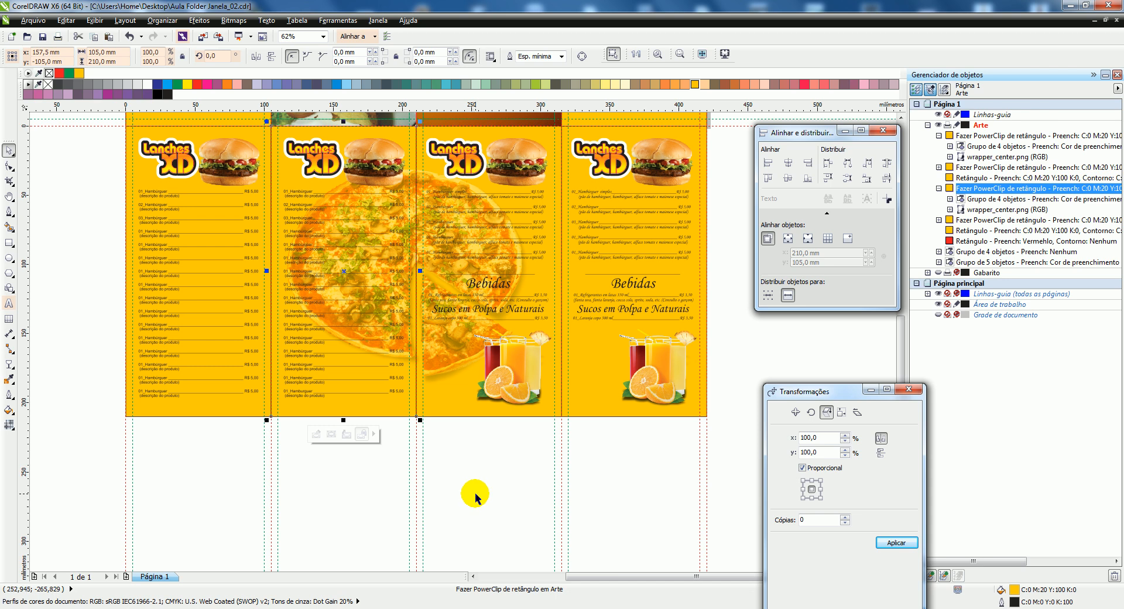
# Step: Align the third lower pizza panel to the page's right edge and vertical centre
pyautogui.scroll(-2, 475, 495)
pyautogui.click(492, 351)
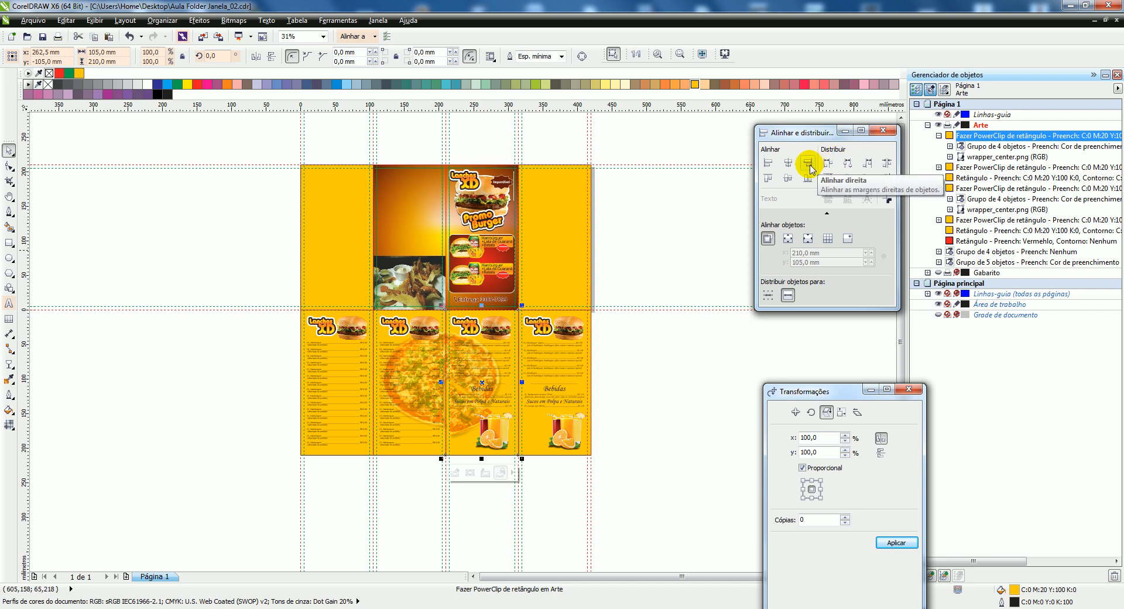
pyautogui.click(789, 239)
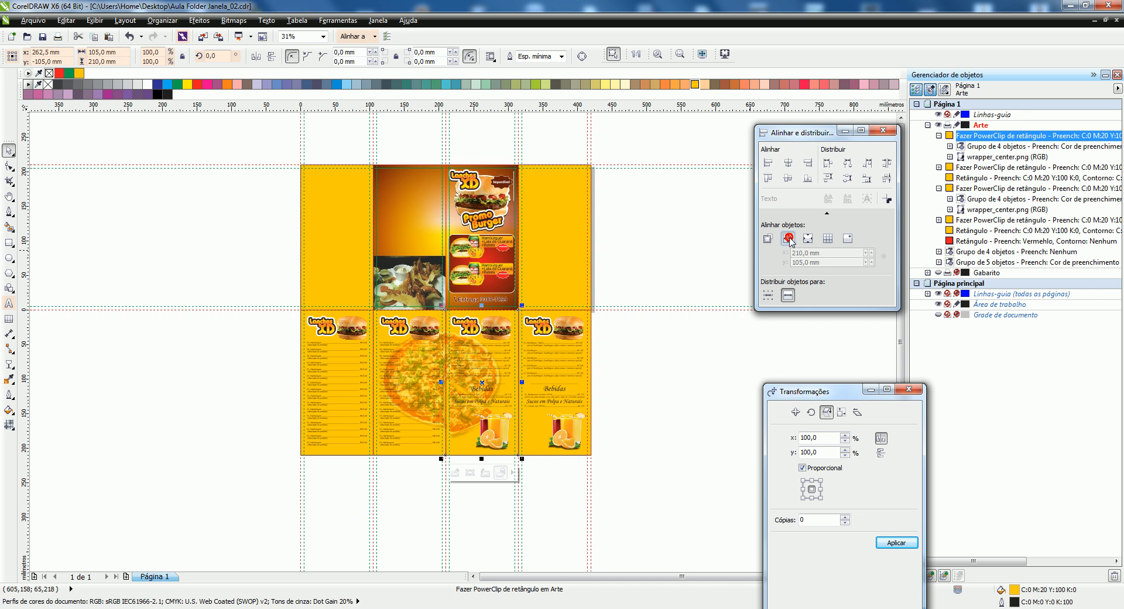
pyautogui.click(811, 169)
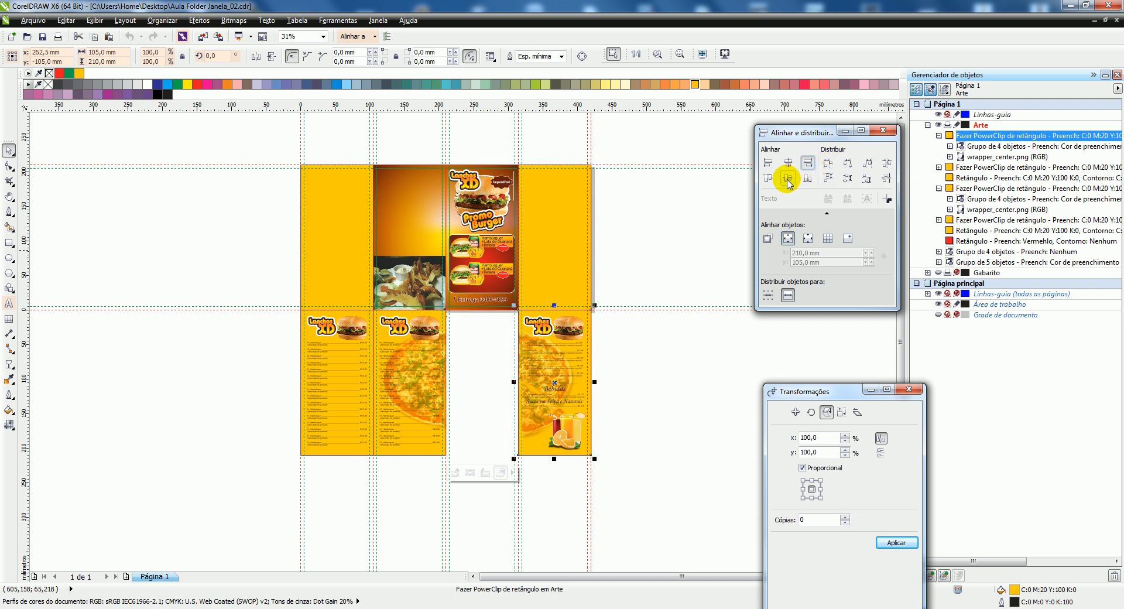
pyautogui.click(786, 179)
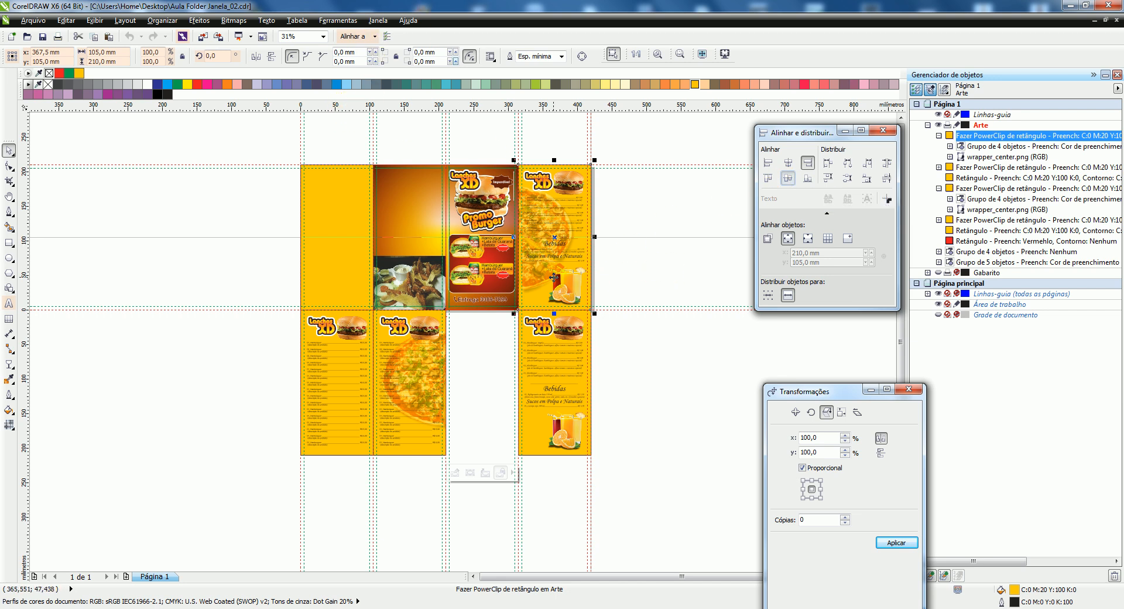
# Step: Align the second lower pizza panel to the page's left edge and vertical centre
pyautogui.click(407, 375)
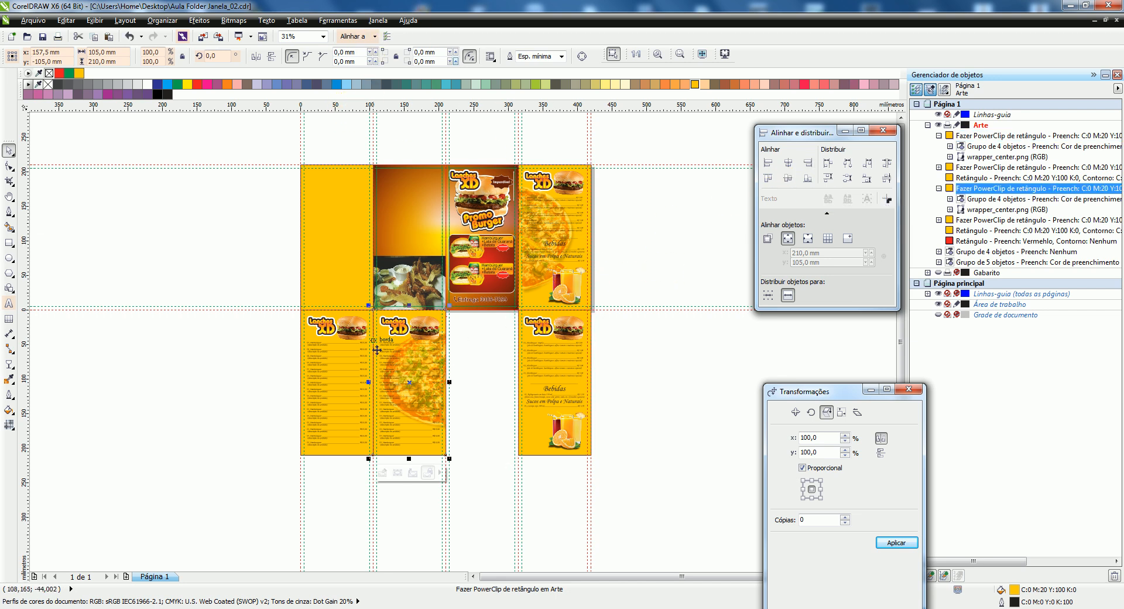
pyautogui.click(767, 164)
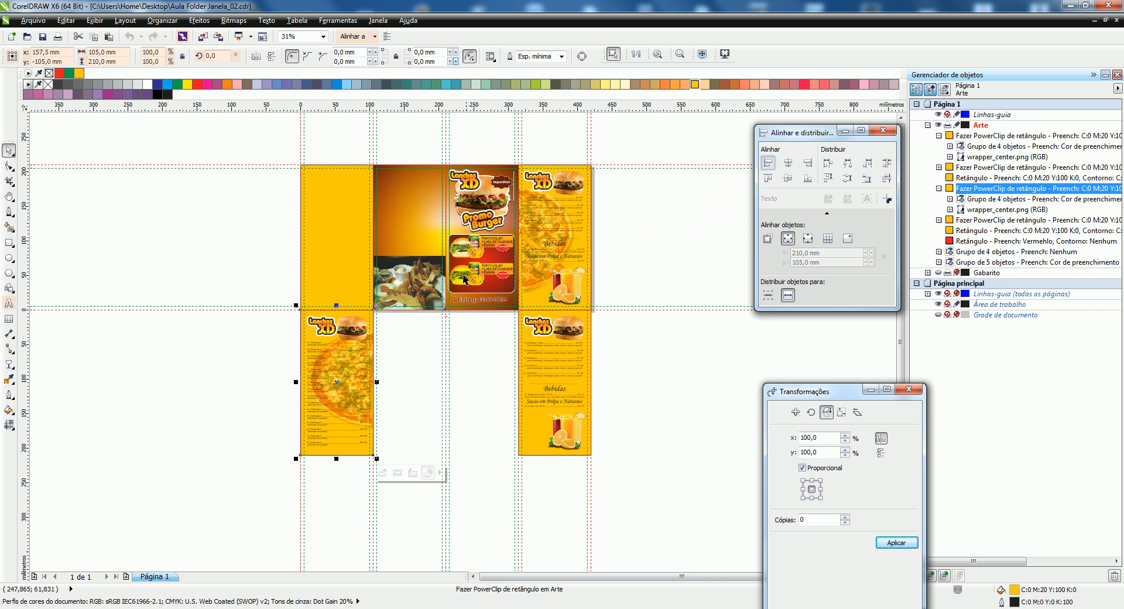
pyautogui.click(788, 179)
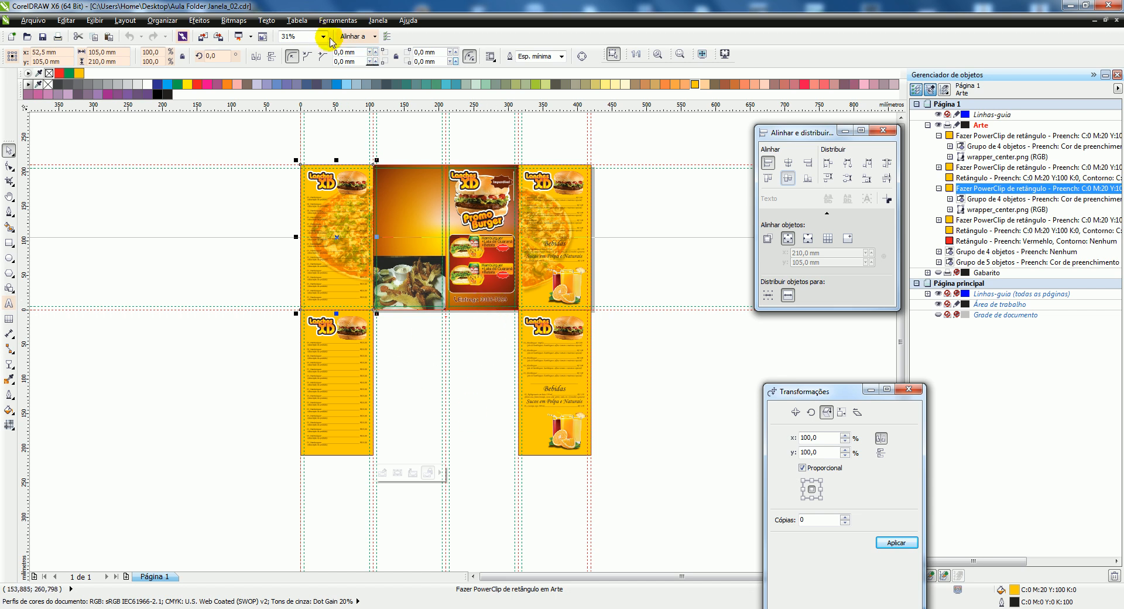
# Step: Check the pizza panels in Folder 4 dobras JaneLA.cdr and return to Aula Folder Janela_02.cdr
pyautogui.click(378, 20)
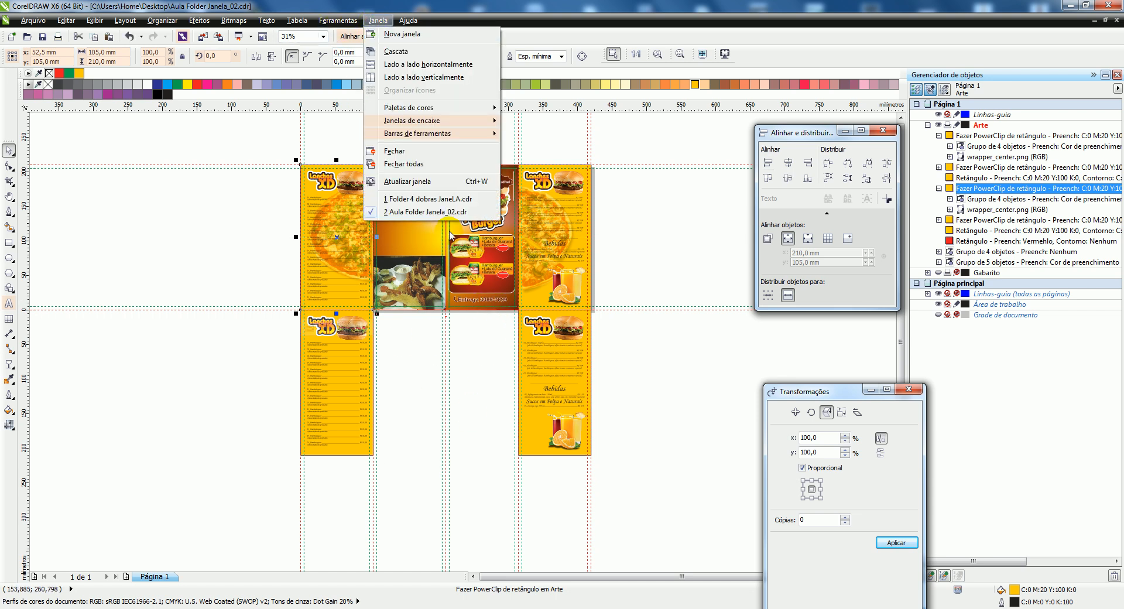
pyautogui.click(430, 199)
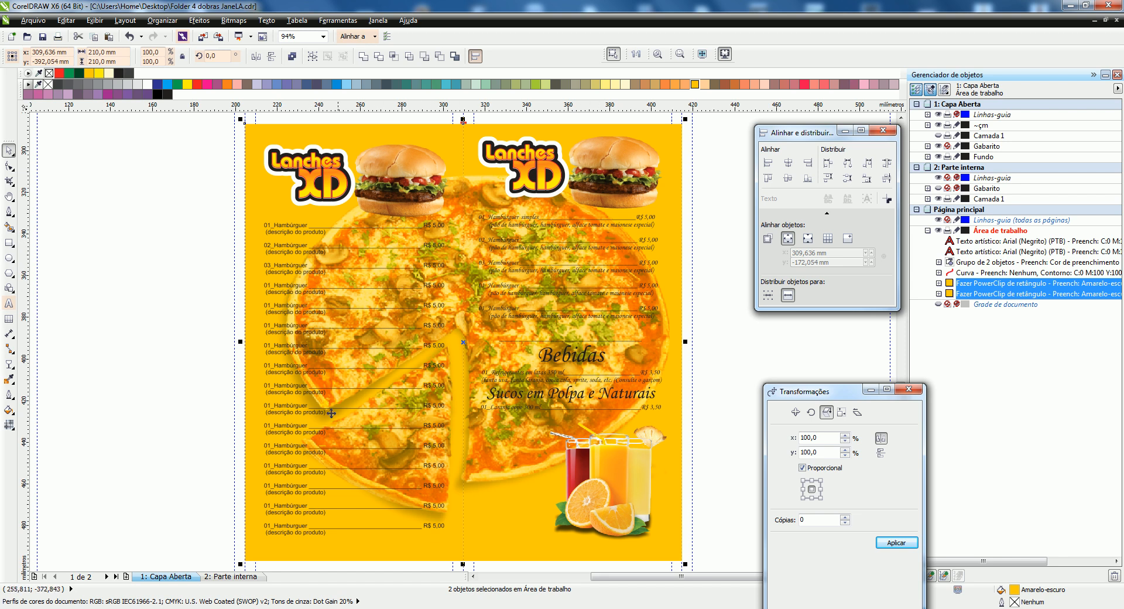
pyautogui.click(380, 20)
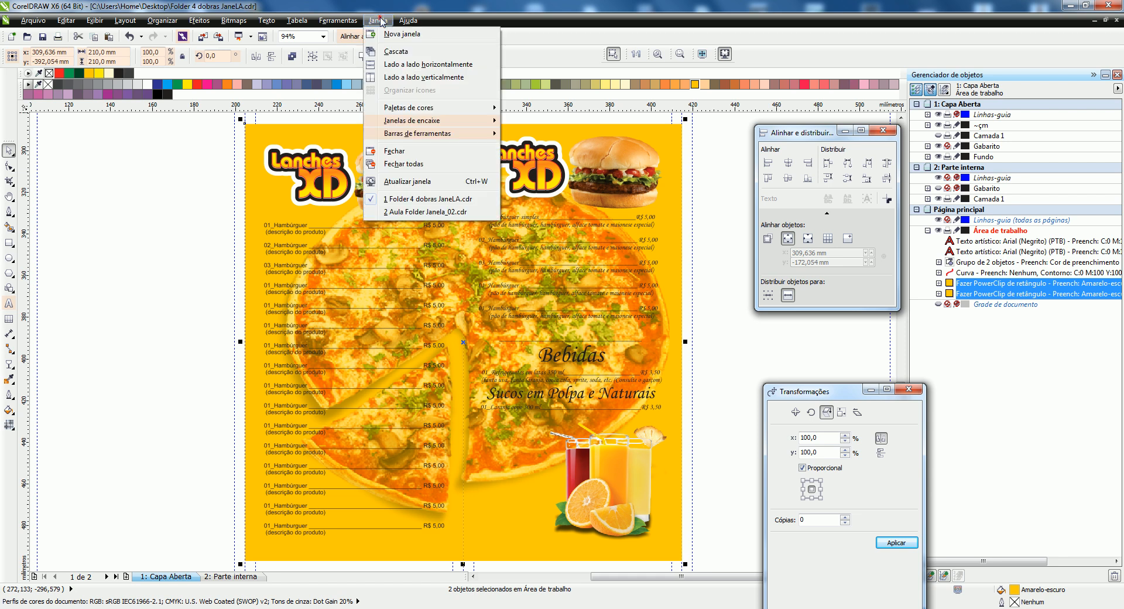
pyautogui.click(425, 211)
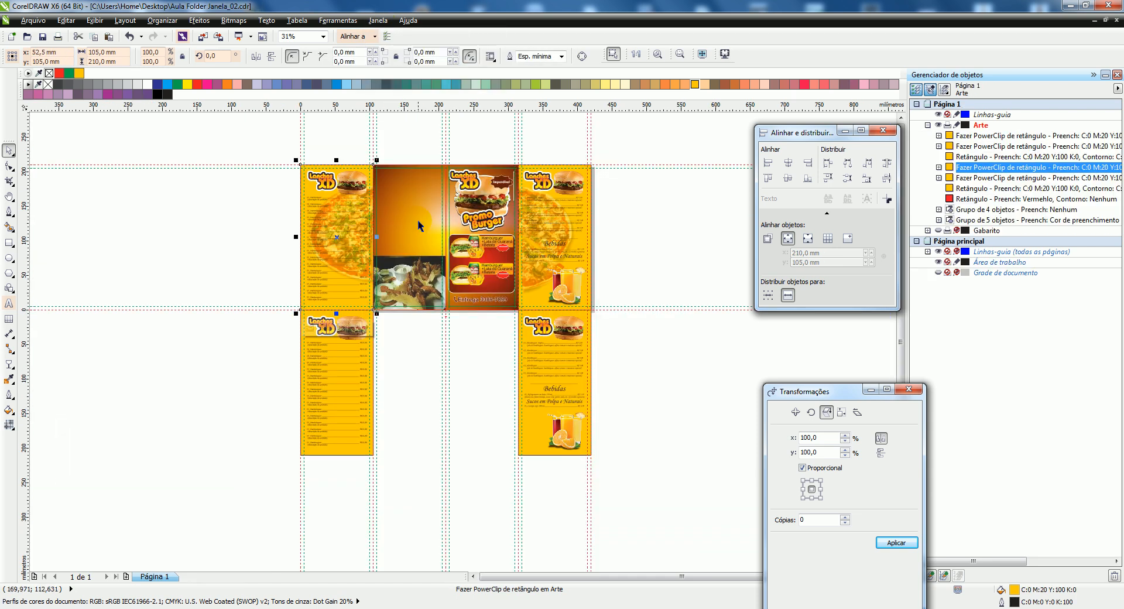
# Step: Copy the two outer upper pizza panels into the empty third and second positions of the lower row
pyautogui.click(555, 189)
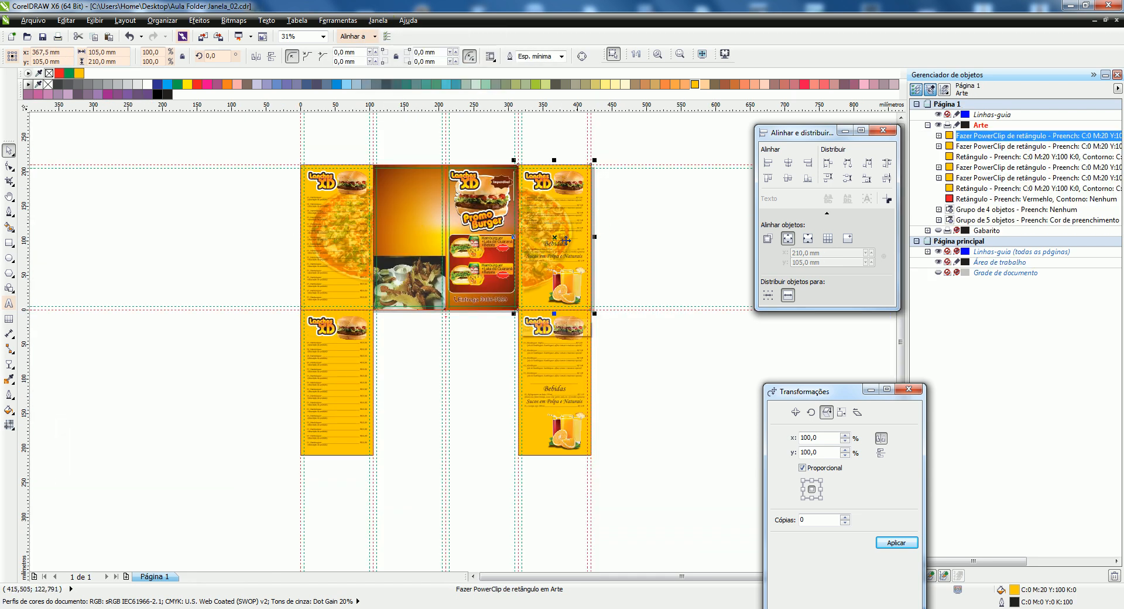
pyautogui.moveTo(554, 237); pyautogui.dragTo(482, 384)
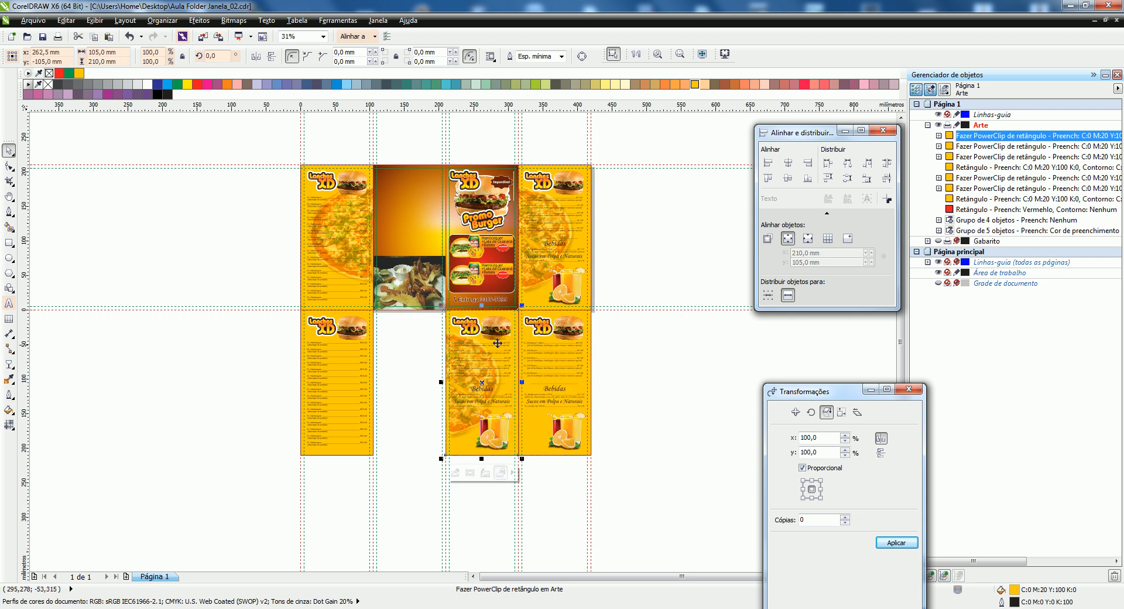
pyautogui.click(323, 186)
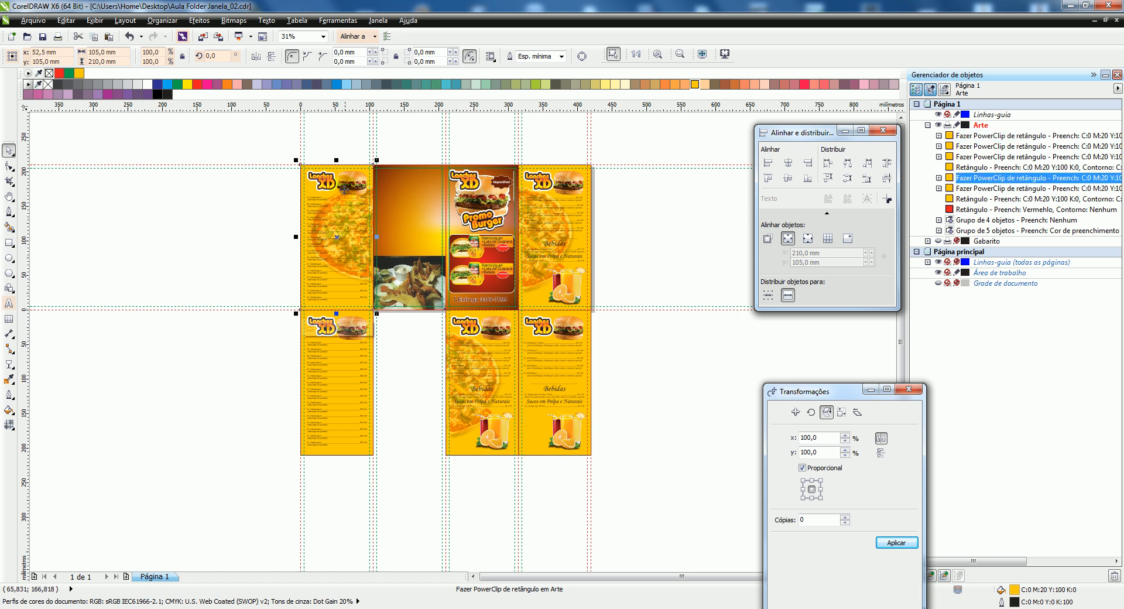
pyautogui.moveTo(325, 173); pyautogui.dragTo(397, 319)
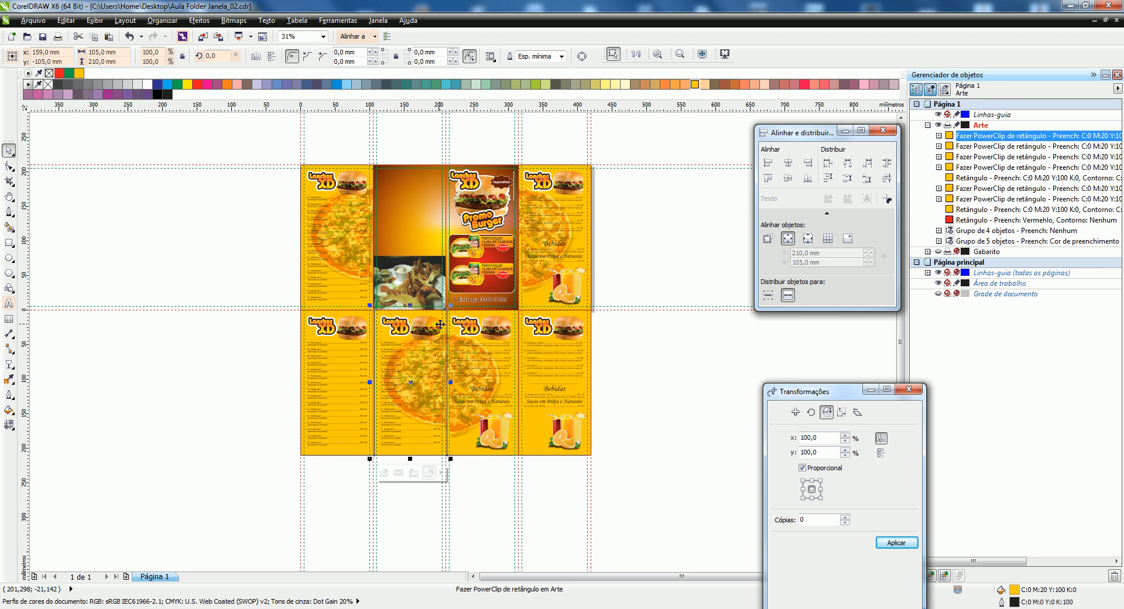
# Step: Move the copied second lower panel so it sits flush between its neighbours at x 157,5 mm
pyautogui.scroll(2, 440, 325)
pyautogui.scroll(-2, 445, 313)
pyautogui.scroll(2, 452, 323)
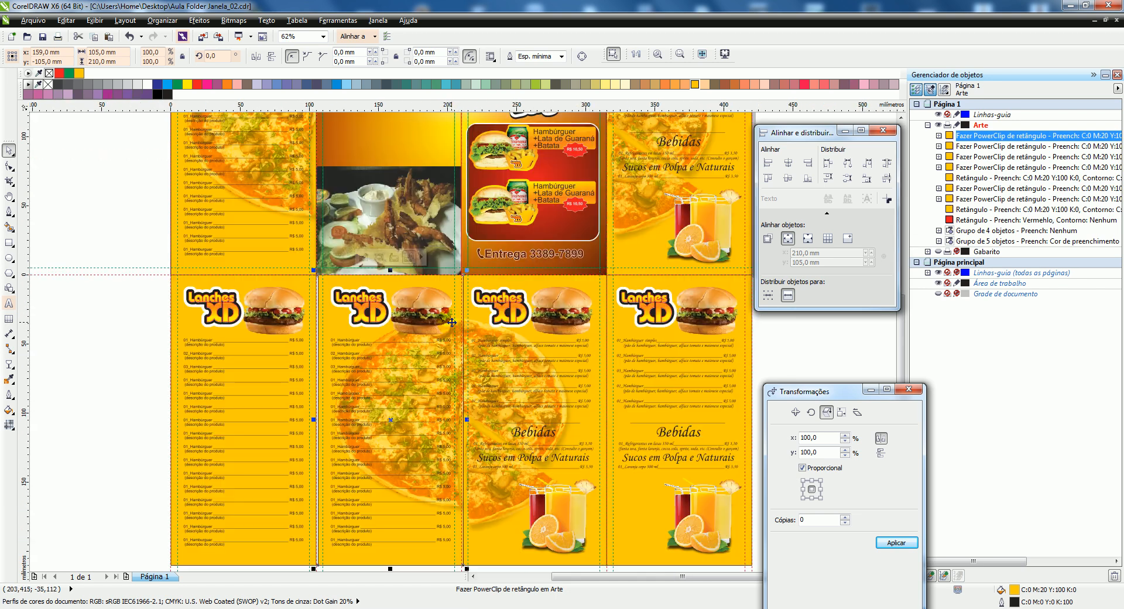
pyautogui.scroll(2, 456, 316)
pyautogui.moveTo(232, 244); pyautogui.dragTo(223, 250)
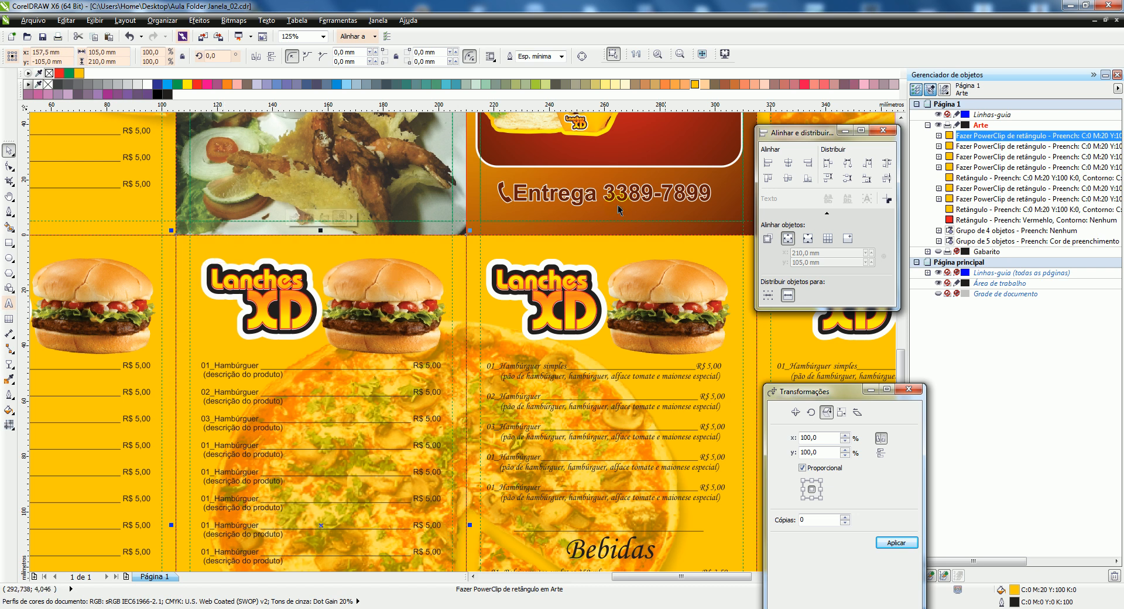
# Step: Mirror the pizza image horizontally inside the second lower panel's PowerClip and finish editing its contents
pyautogui.scroll(-2, 313, 205)
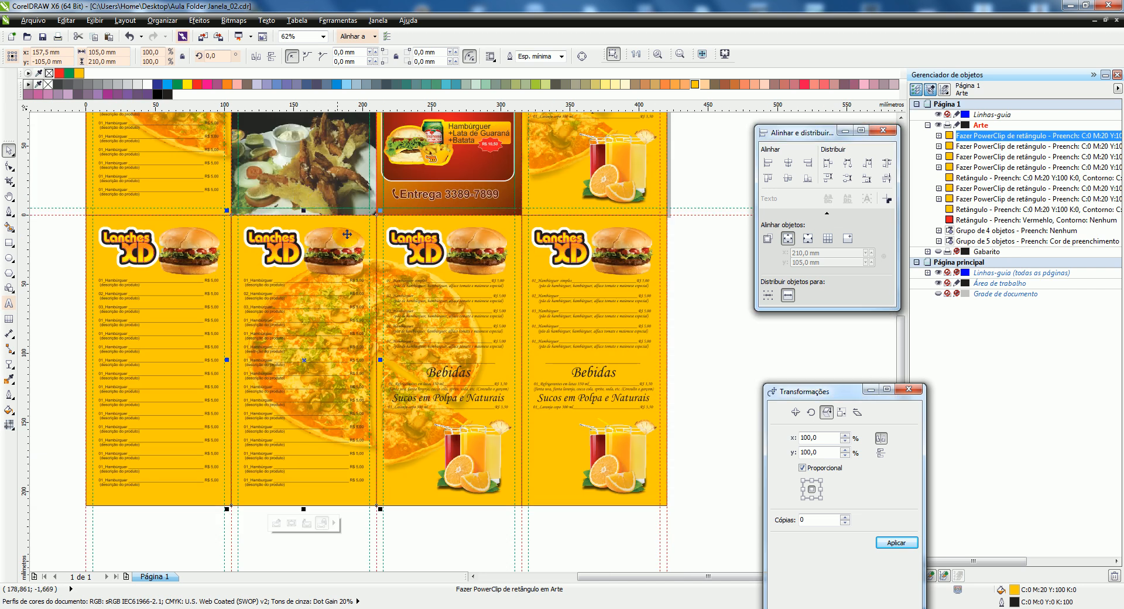
pyautogui.click(276, 523)
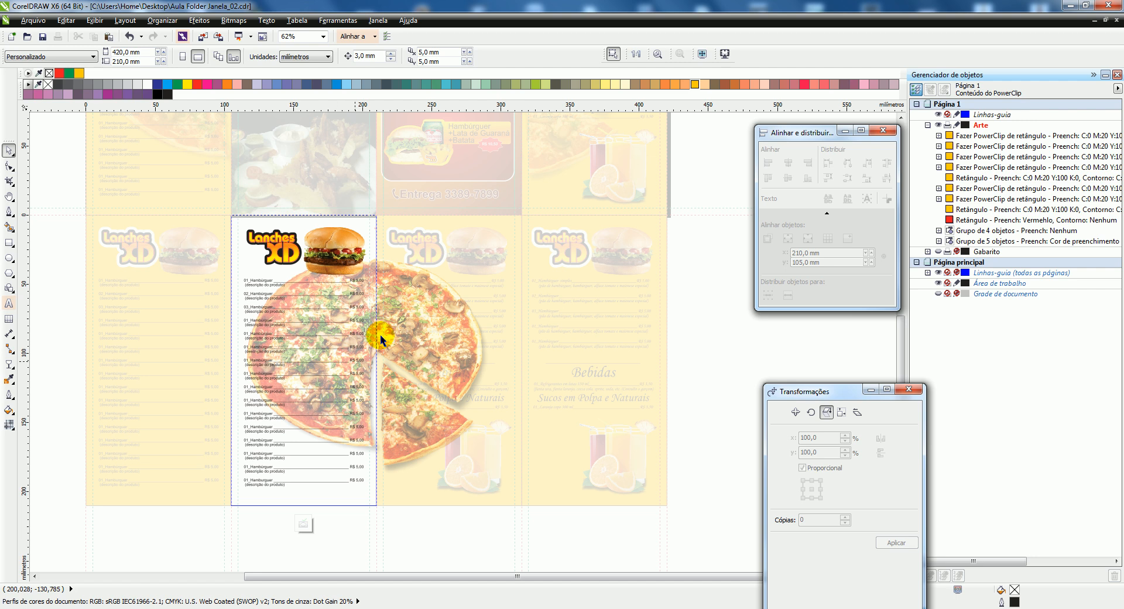
pyautogui.click(432, 301)
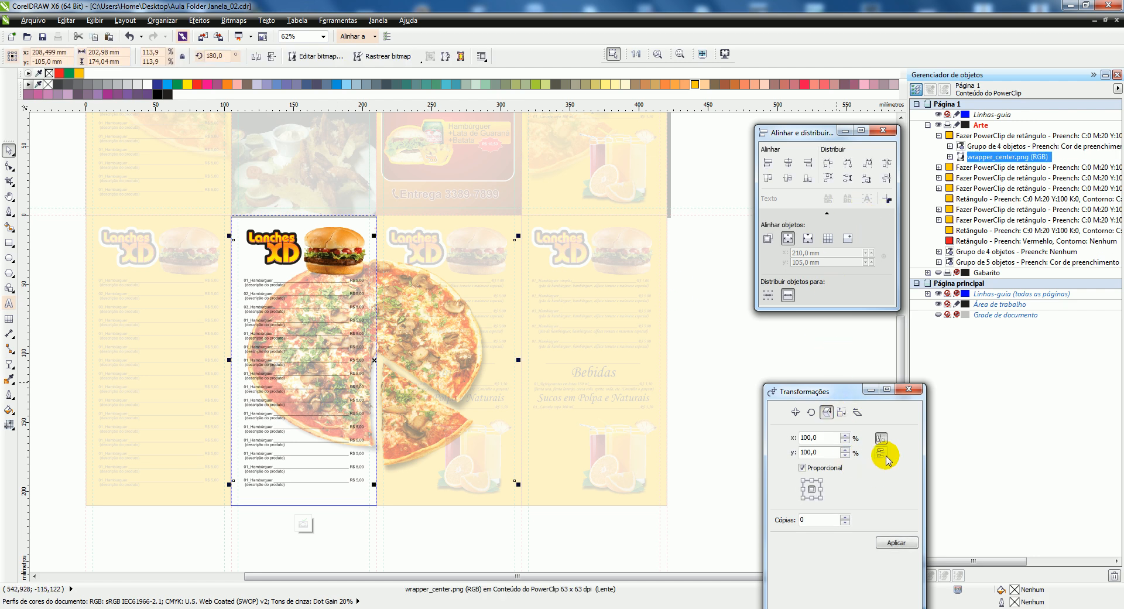
pyautogui.click(897, 545)
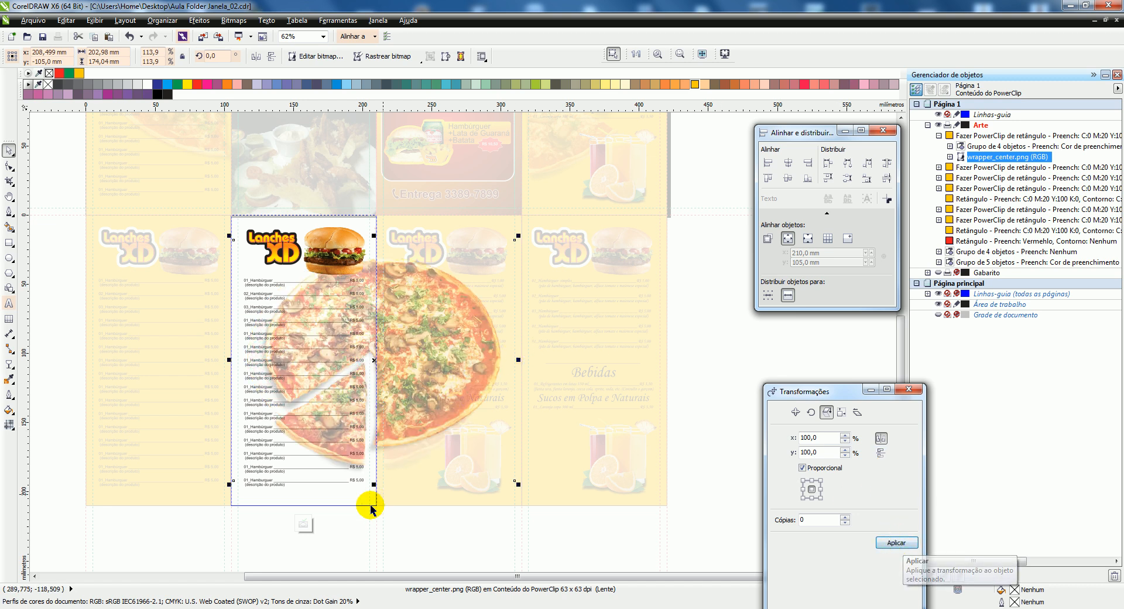
pyautogui.click(303, 522)
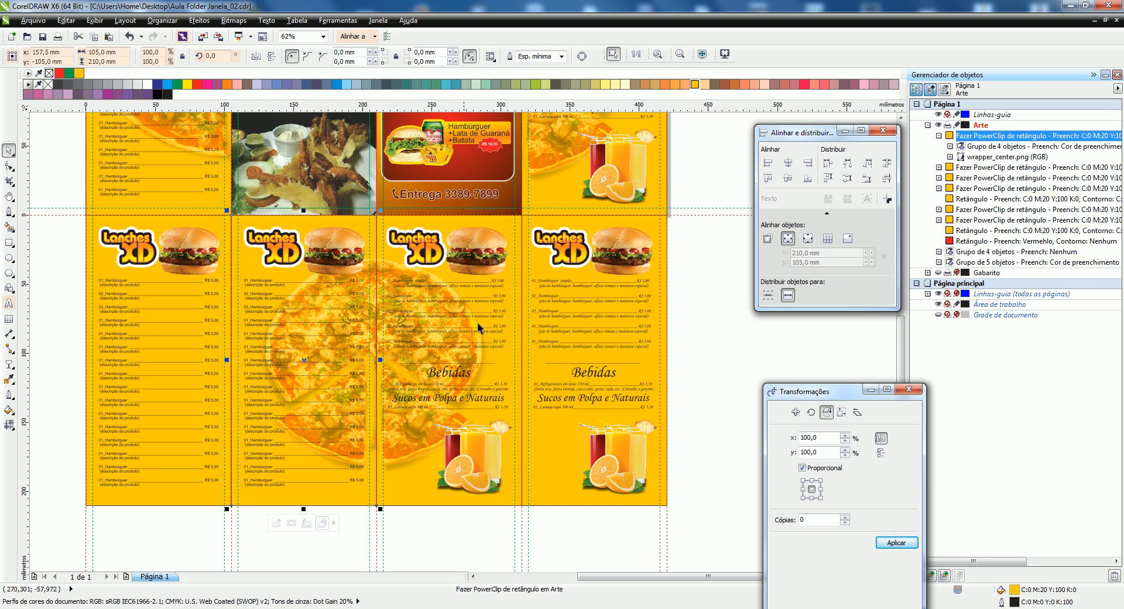
# Step: Flip the pizza image horizontally inside the PowerClip of the third lower panel and close the clip
pyautogui.click(489, 431)
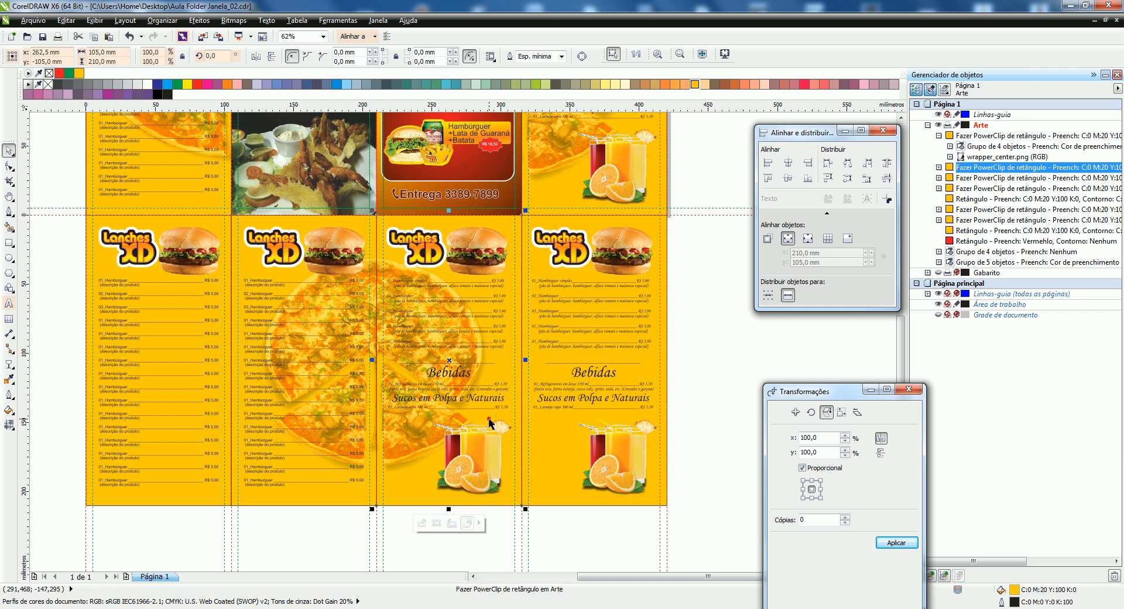
pyautogui.click(423, 522)
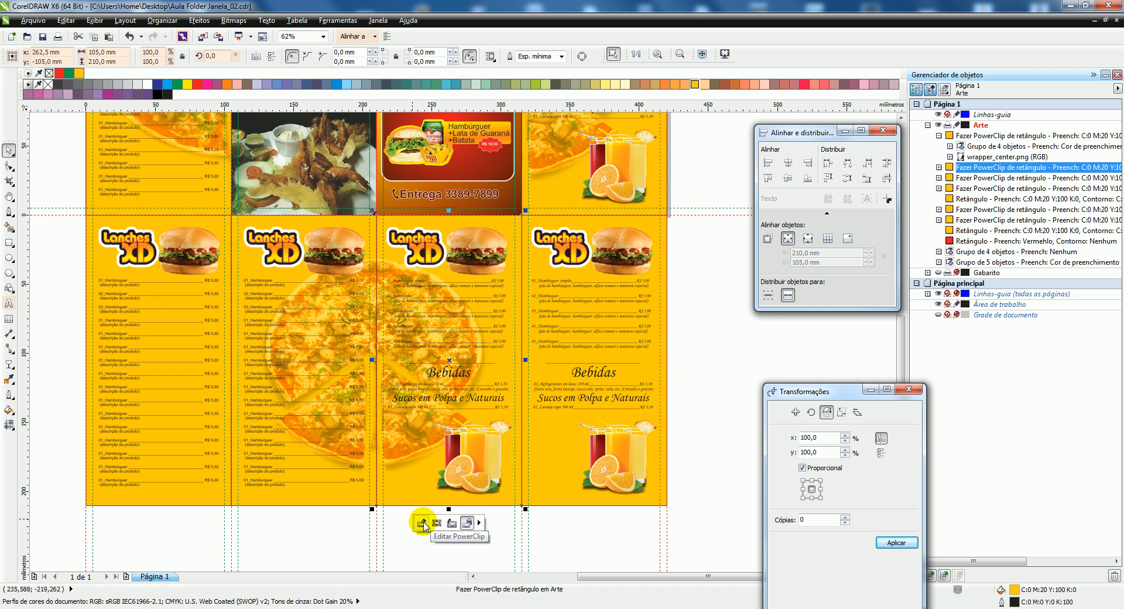
pyautogui.click(422, 522)
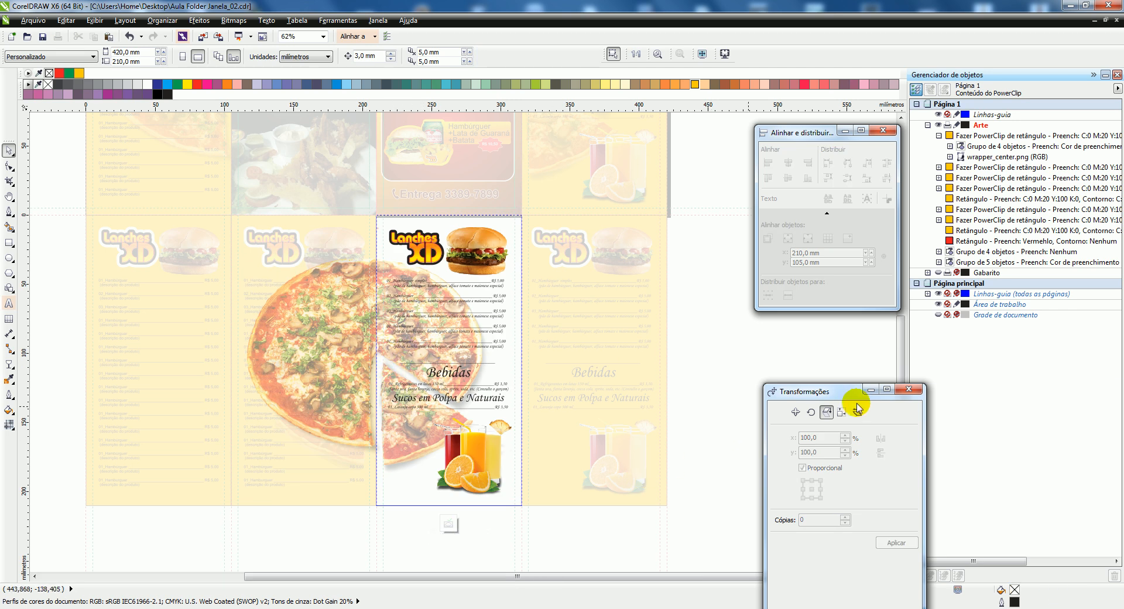
pyautogui.click(365, 405)
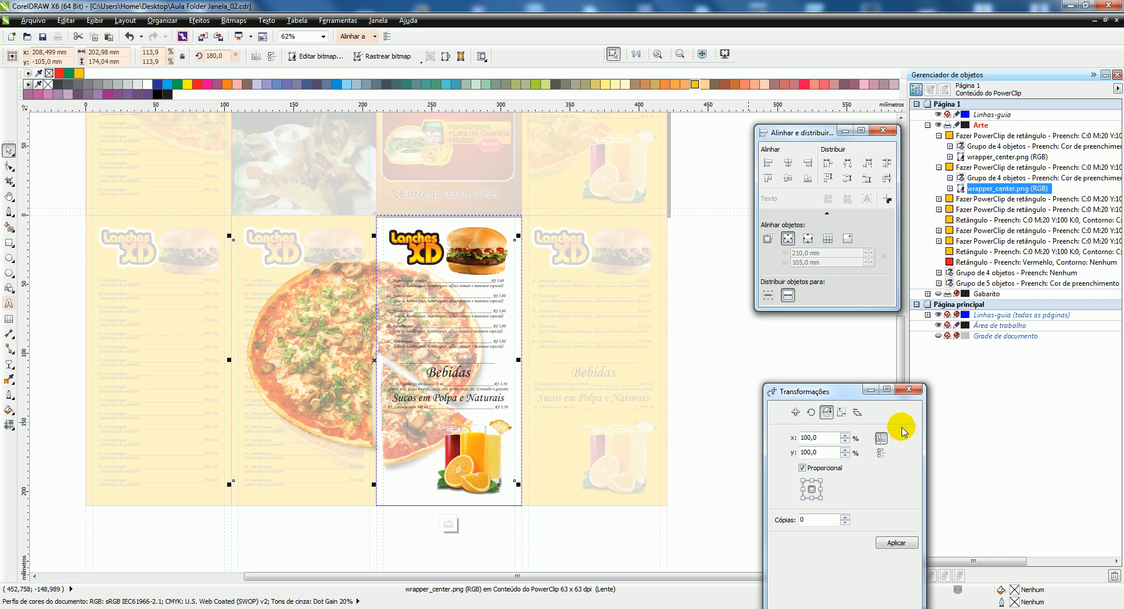
pyautogui.click(896, 542)
pyautogui.click(449, 523)
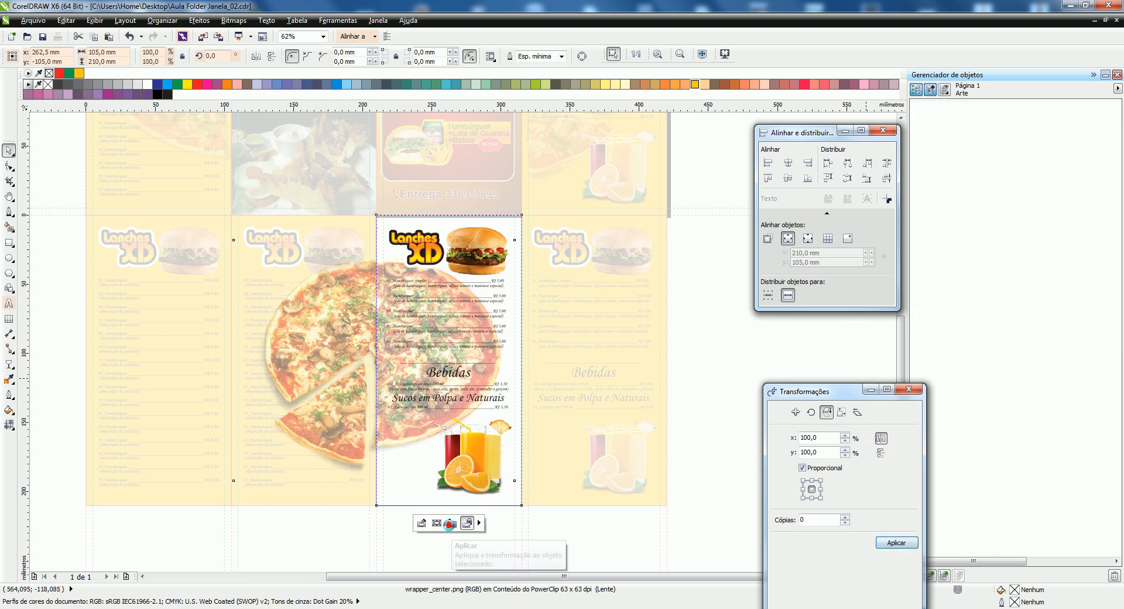
# Step: Remove the outline from the two middle lower panels and preview them full screen
pyautogui.click(721, 354)
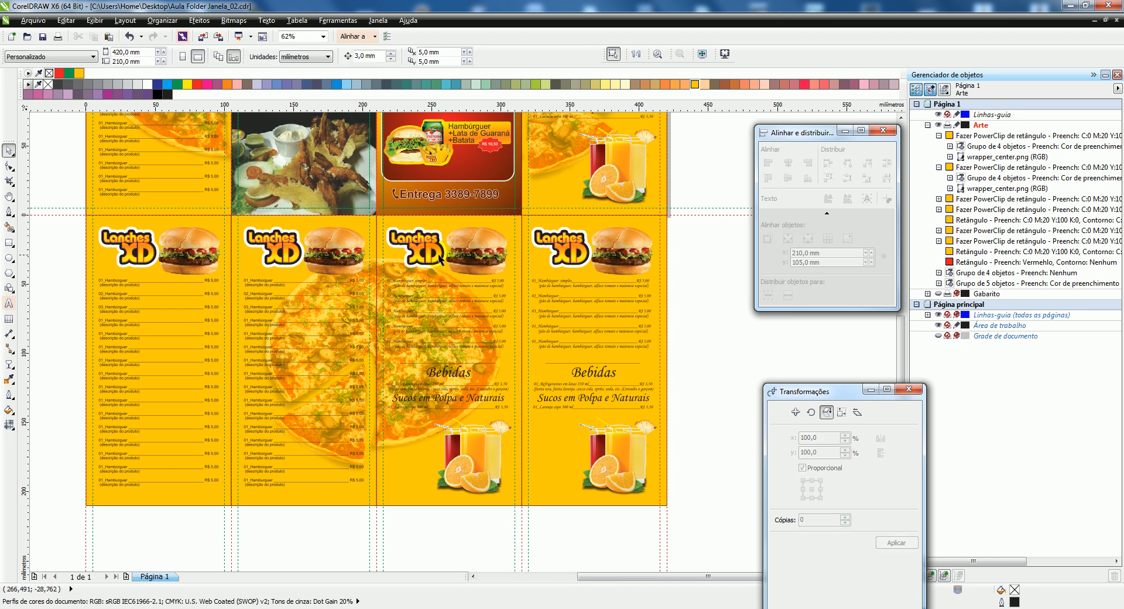
pyautogui.click(330, 297)
pyautogui.keyDown('shift'); pyautogui.click(454, 299); pyautogui.keyUp('shift')
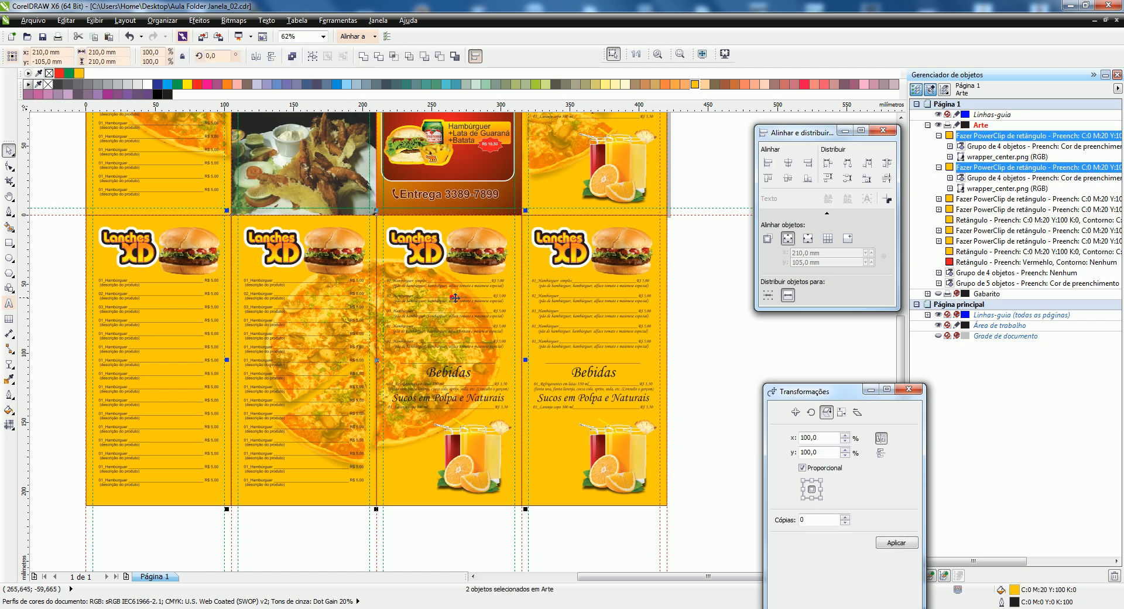
pyautogui.click(680, 53)
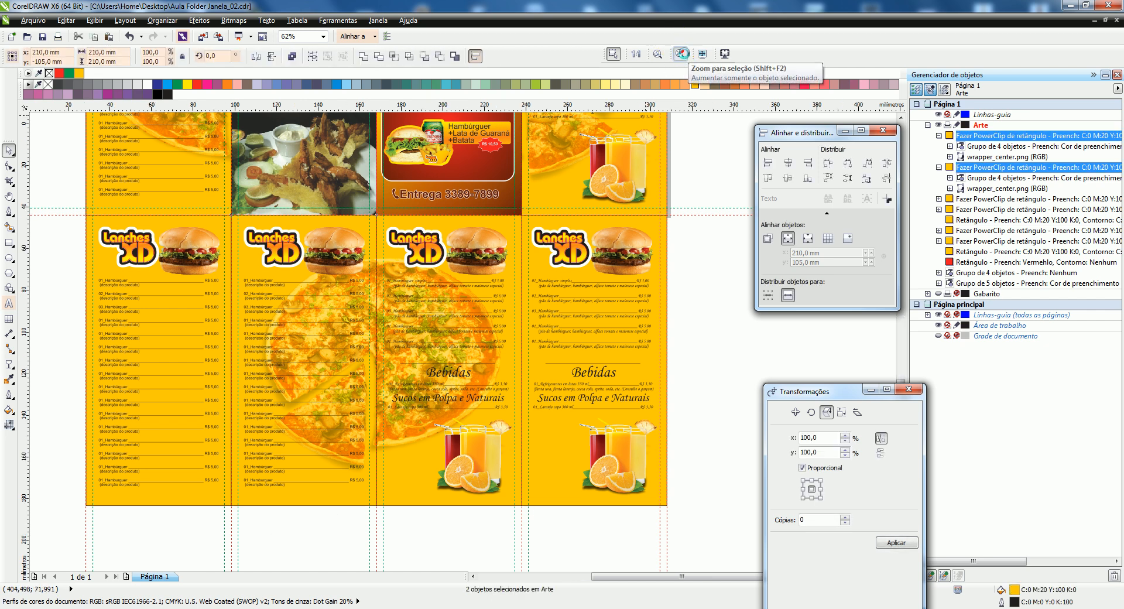
pyautogui.click(724, 54)
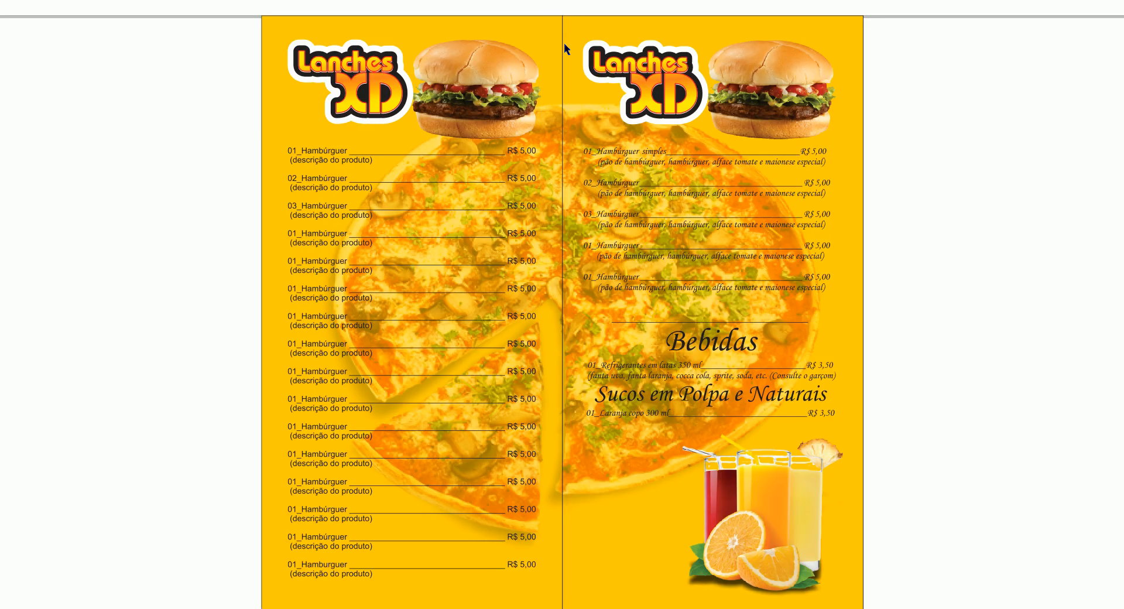
pyautogui.click(574, 100)
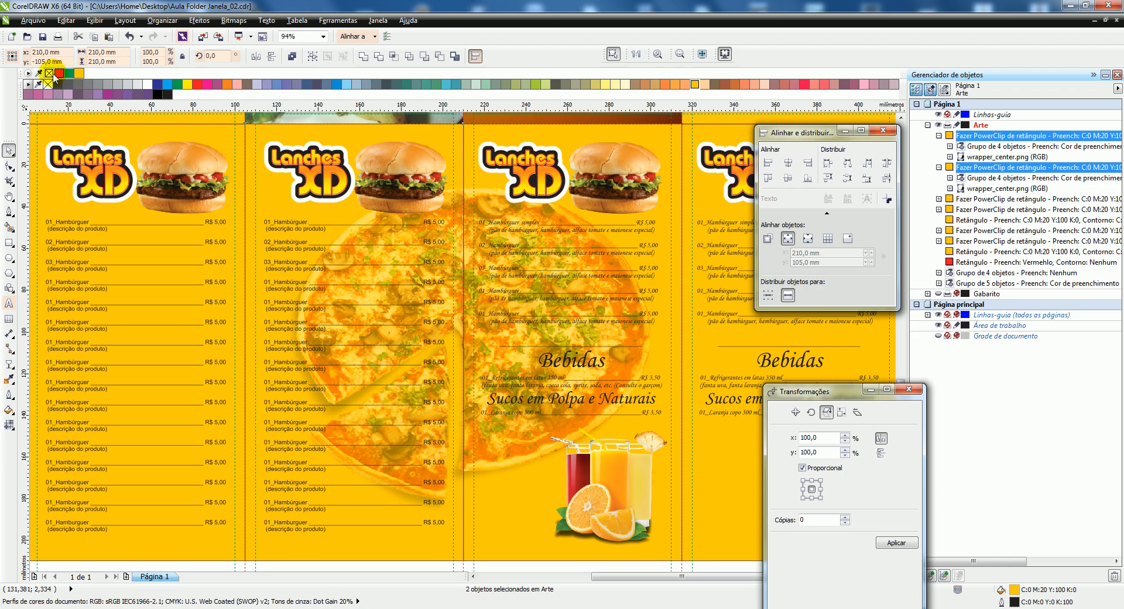
pyautogui.click(725, 54)
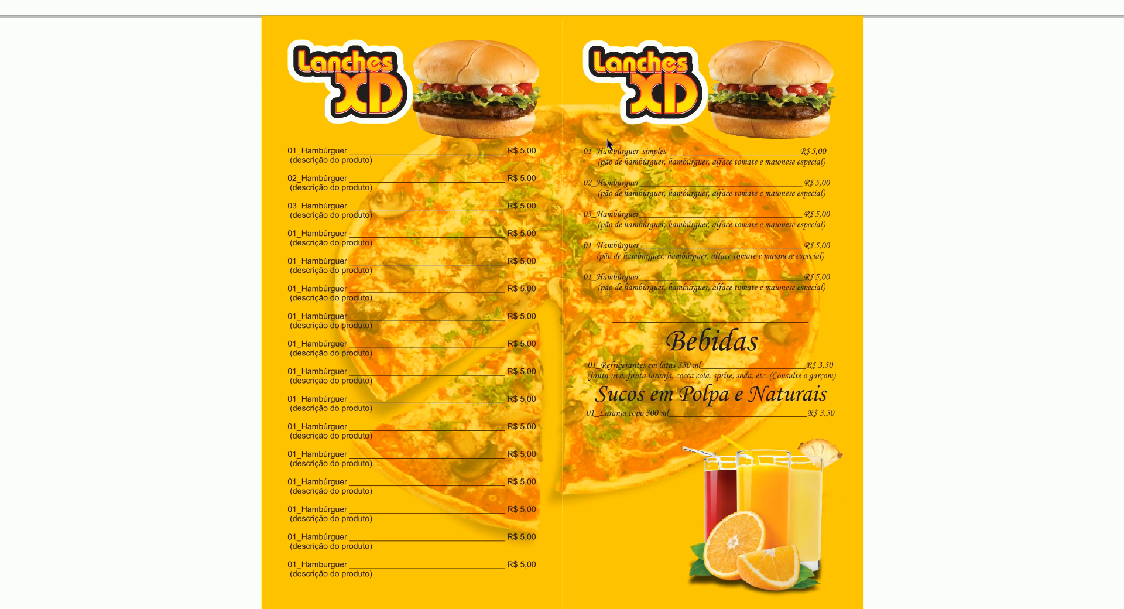
pyautogui.click(543, 232)
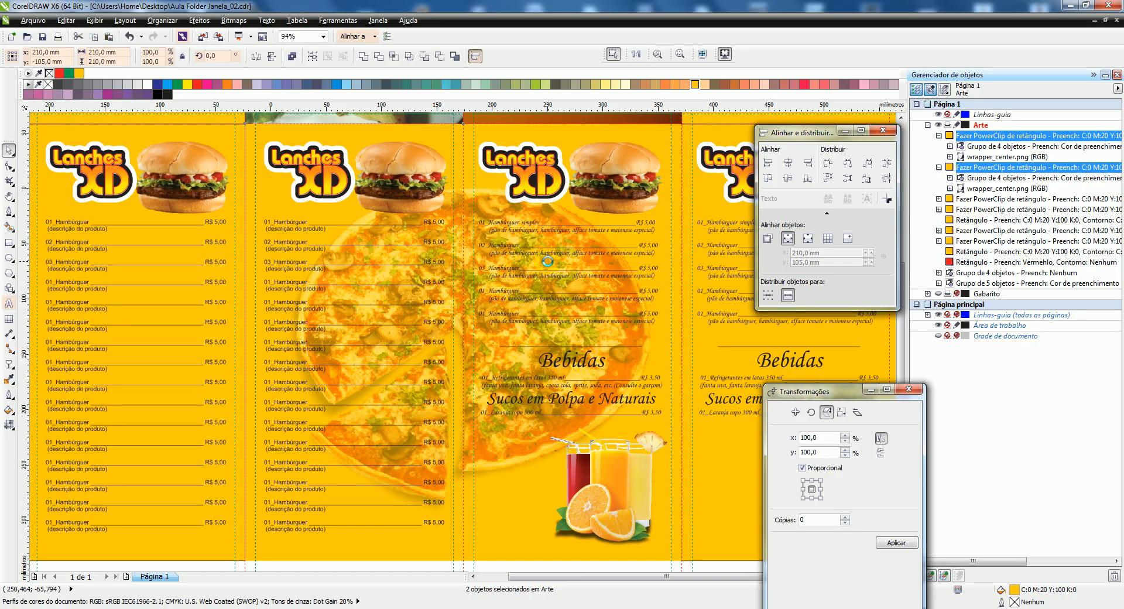
# Step: Convert the two selected middle lower panels to curves
pyautogui.scroll(-2, 518, 205)
pyautogui.scroll(2, 514, 199)
pyautogui.scroll(2, 477, 170)
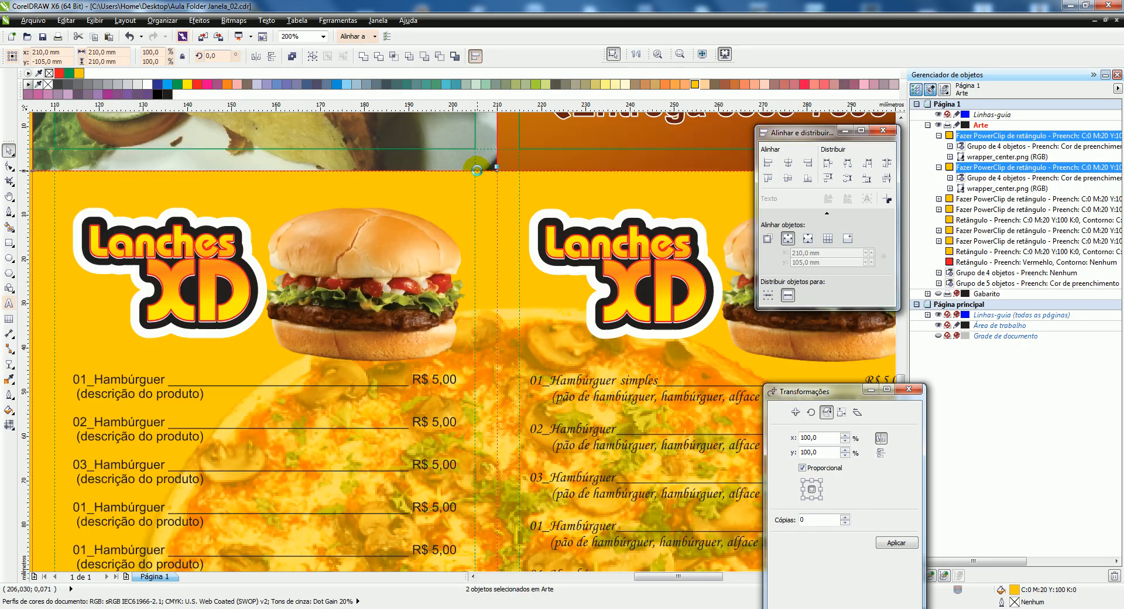
pyautogui.scroll(1, 489, 170)
pyautogui.rightClick(523, 194)
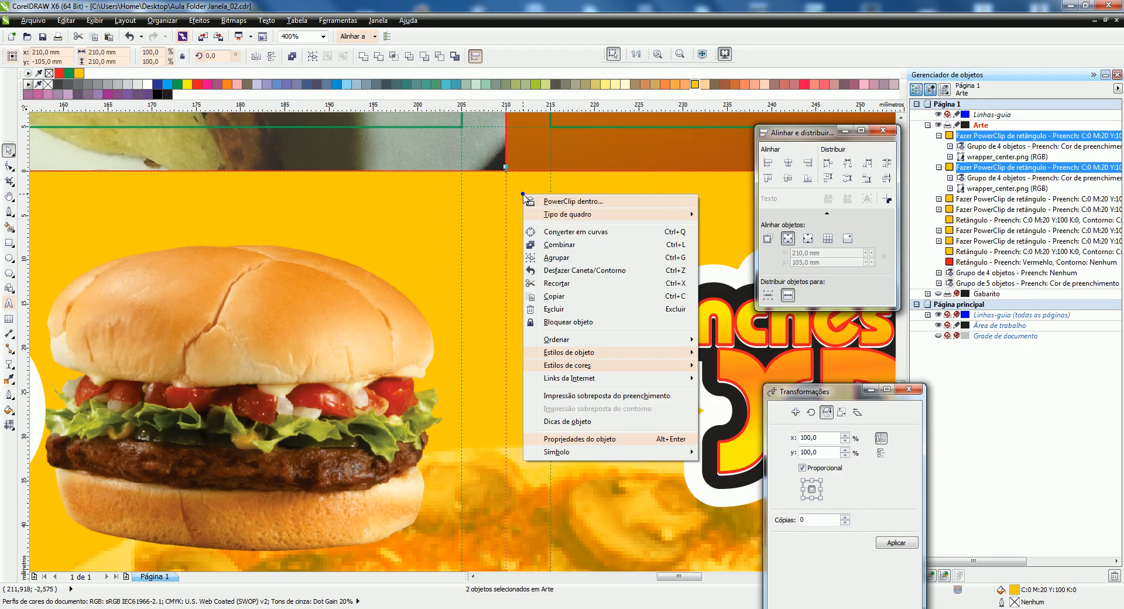
pyautogui.click(582, 232)
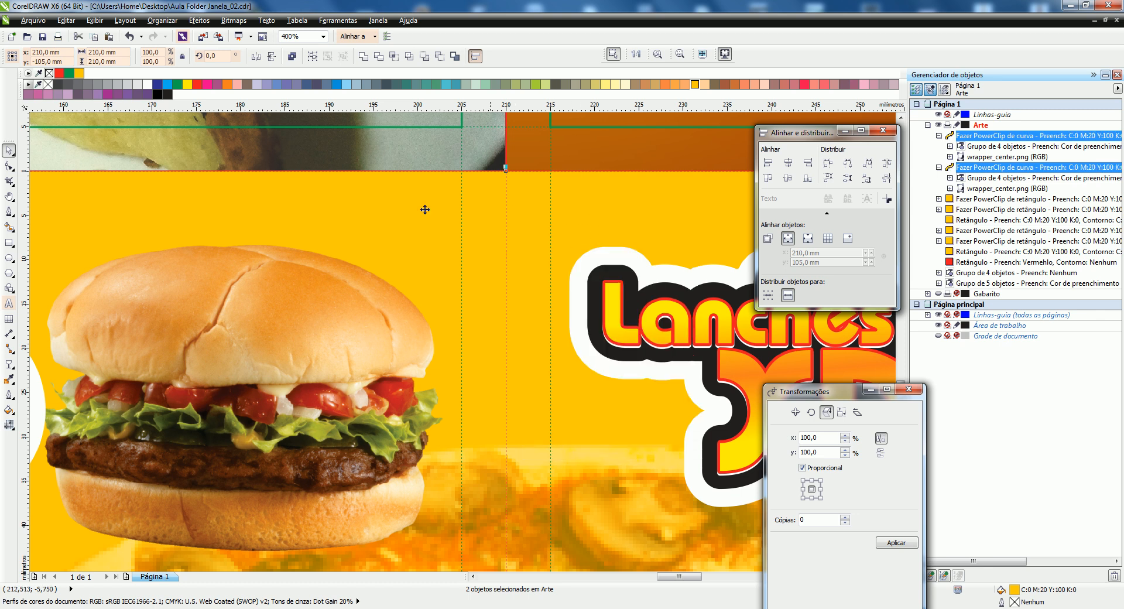
# Step: Move the two left-edge nodes of the third lower panel 3 mm to the right
pyautogui.click(9, 166)
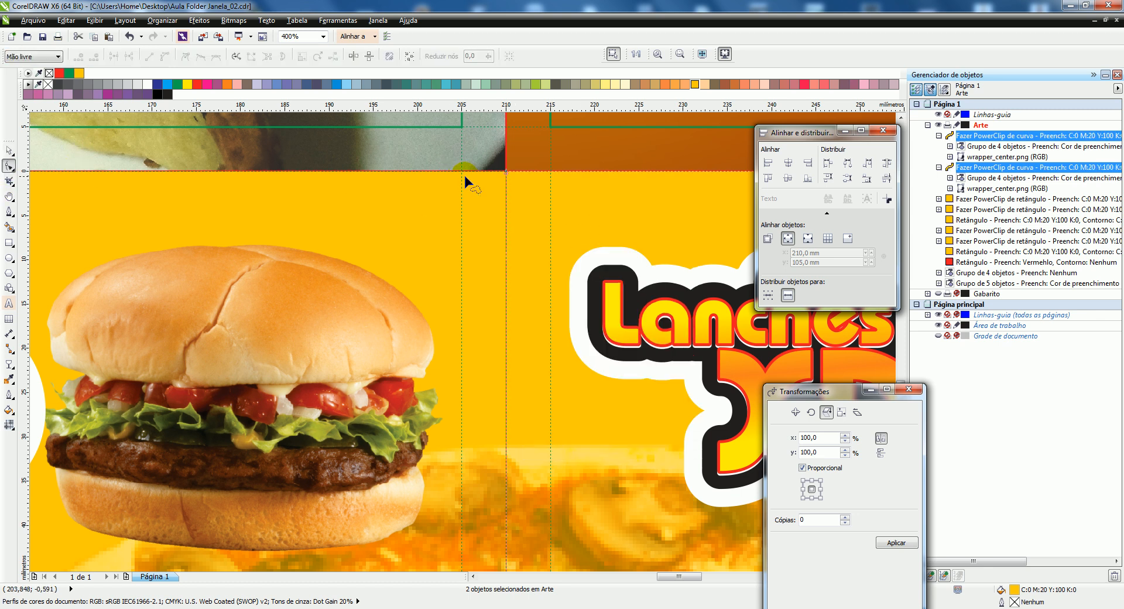
pyautogui.click(9, 151)
pyautogui.click(244, 143)
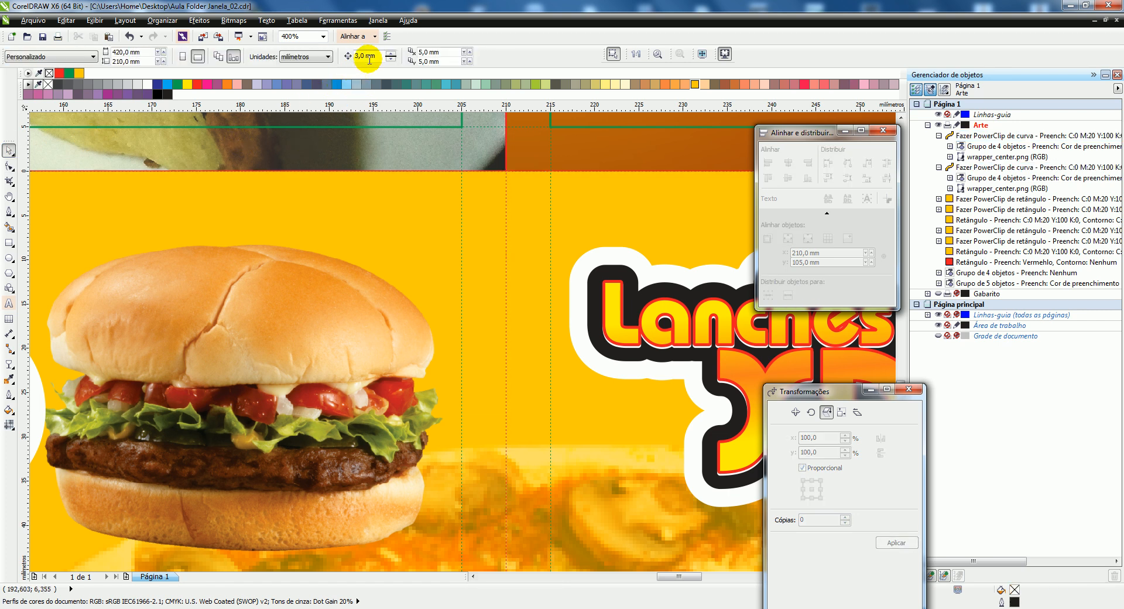
pyautogui.click(530, 197)
pyautogui.click(10, 166)
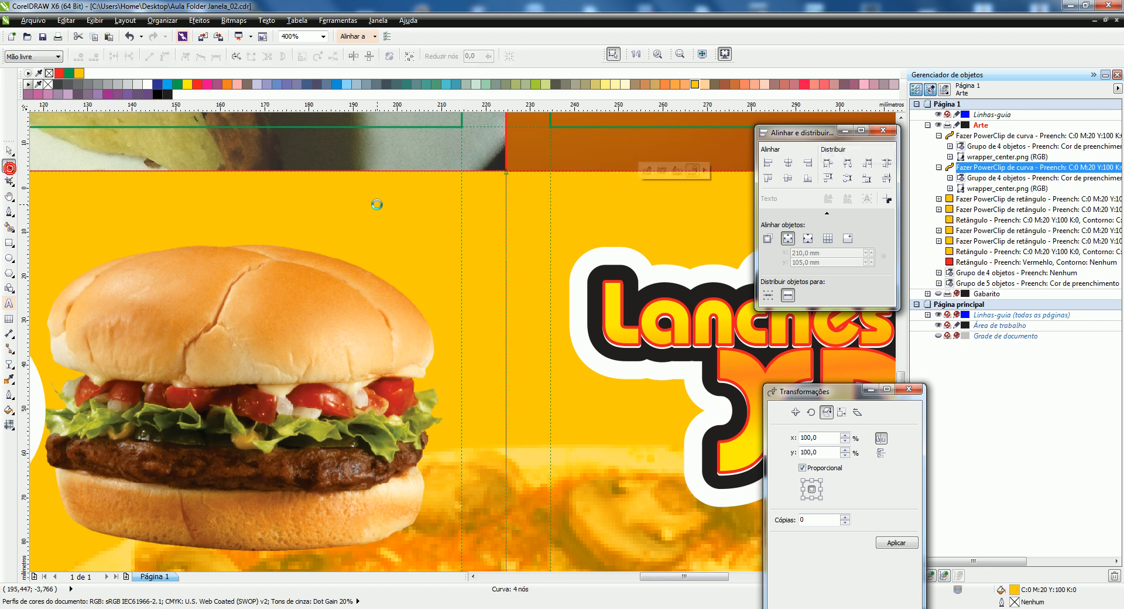
pyautogui.scroll(-2, 376, 201)
pyautogui.scroll(-1, 443, 178)
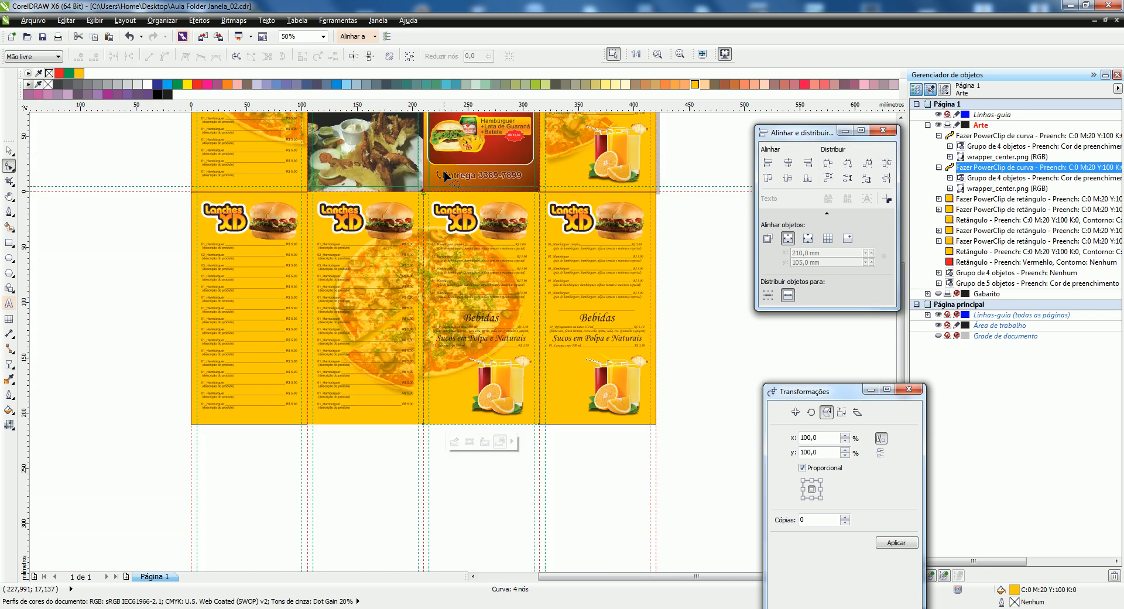
pyautogui.click(423, 423)
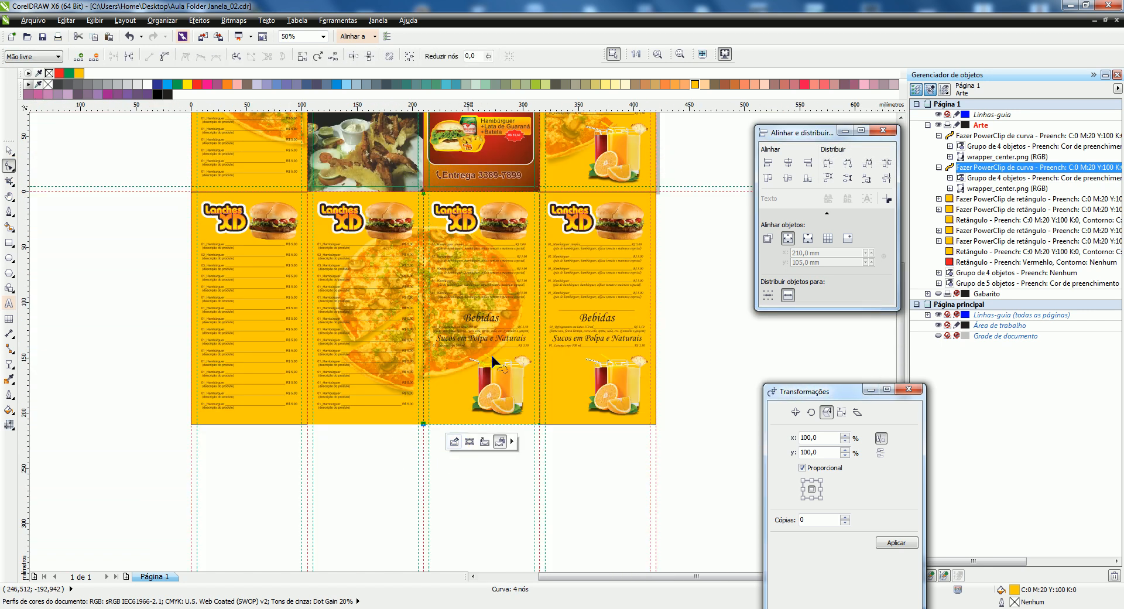
pyautogui.press('Right')
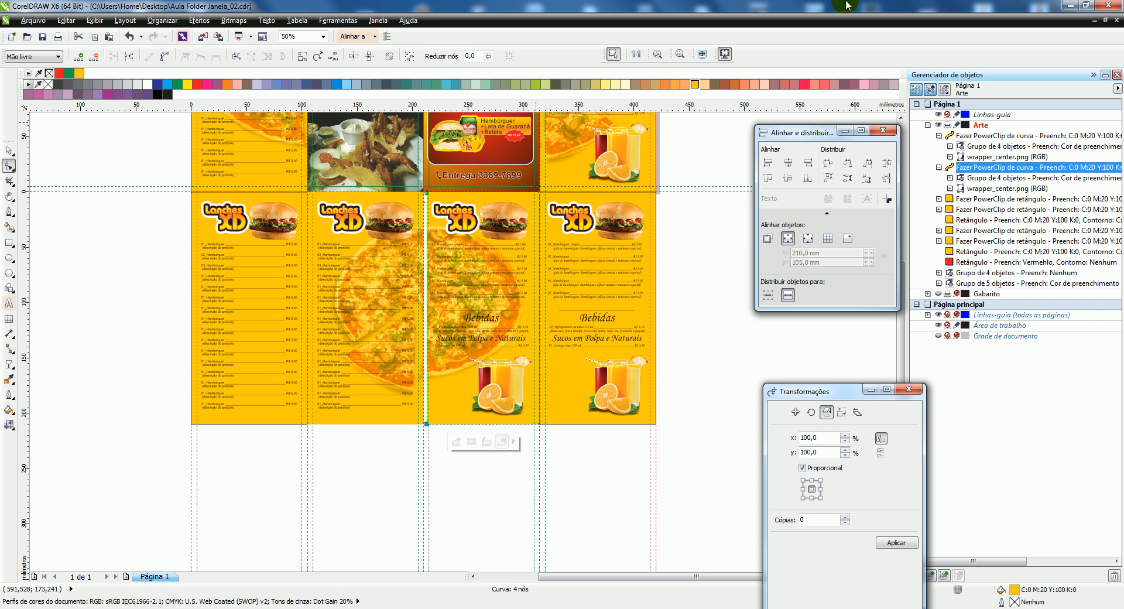
# Step: Shift the two right-edge nodes of the second lower panel 3 mm to the left
pyautogui.click(409, 221)
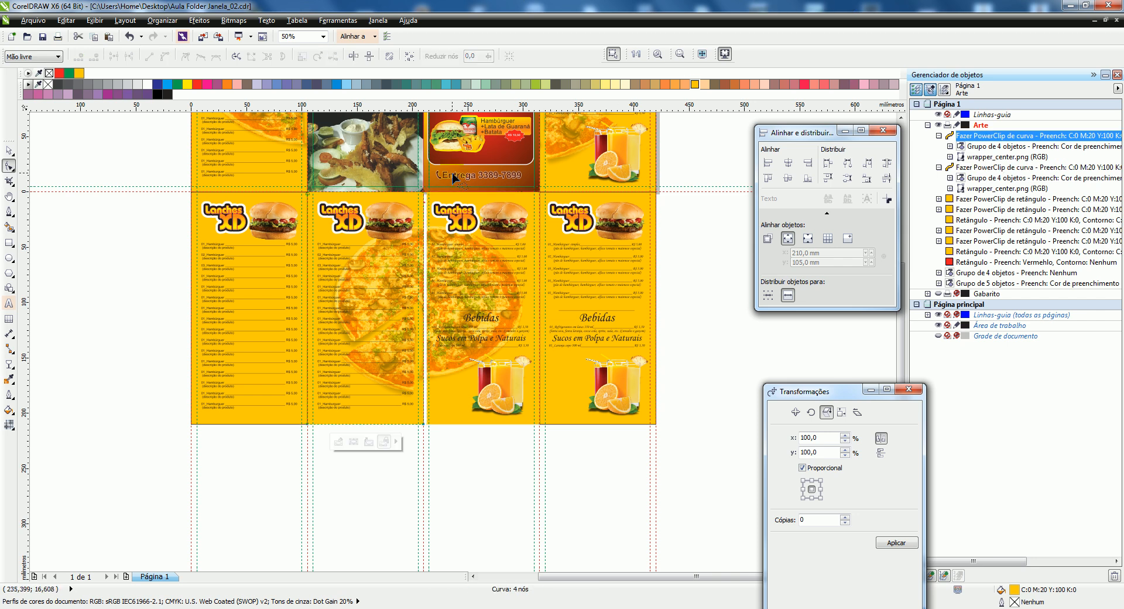
pyautogui.moveTo(444, 429); pyautogui.dragTo(442, 191)
pyautogui.press('Left')
# Step: Widen the small red rectangle between the two middle lower panels to 6 mm, keeping it centred on the fold at x 210 mm
pyautogui.scroll(5, 418, 192)
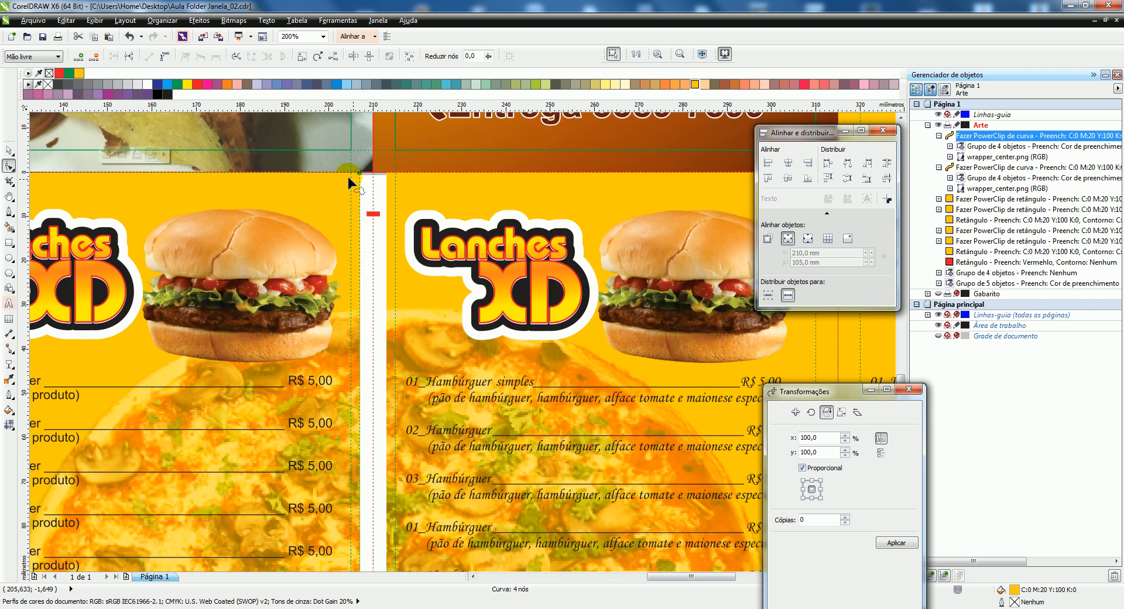
pyautogui.scroll(1, 406, 237)
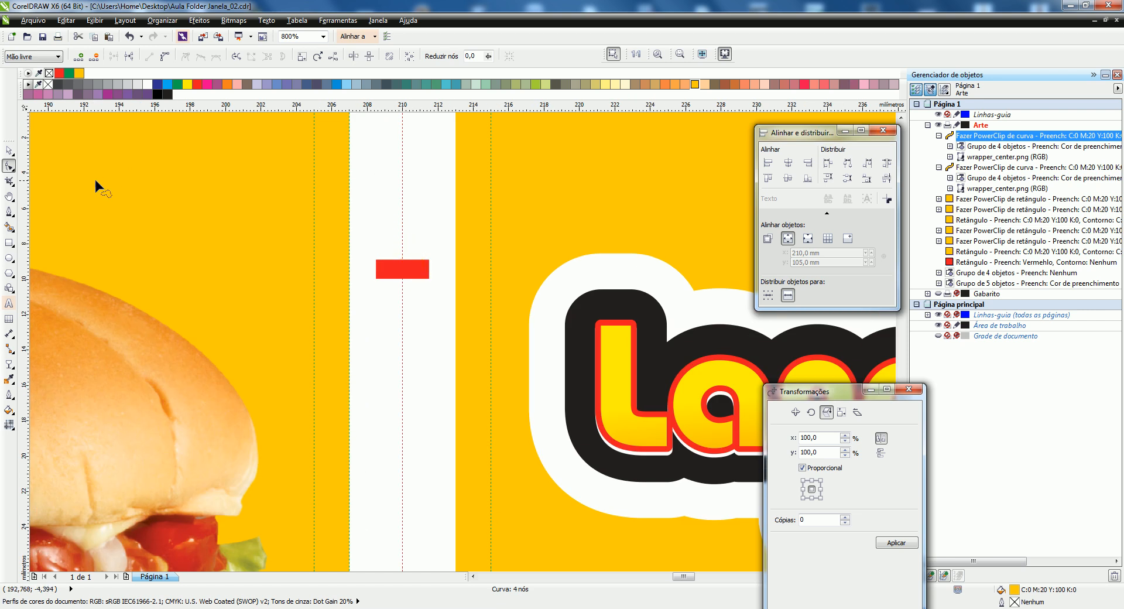
pyautogui.click(7, 154)
pyautogui.scroll(-2, 383, 286)
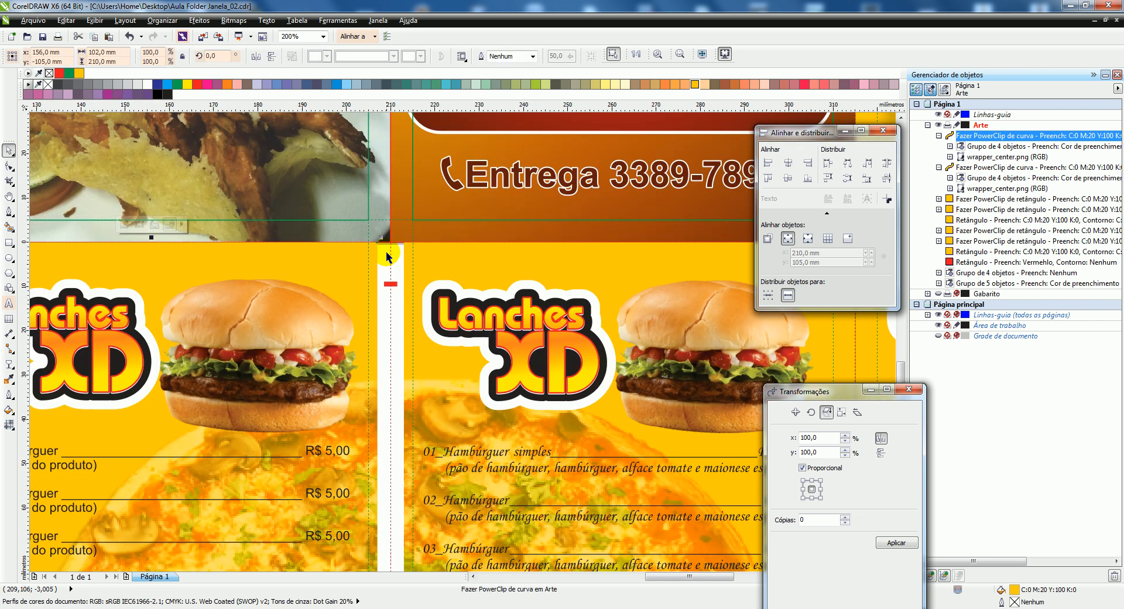
pyautogui.scroll(1, 388, 258)
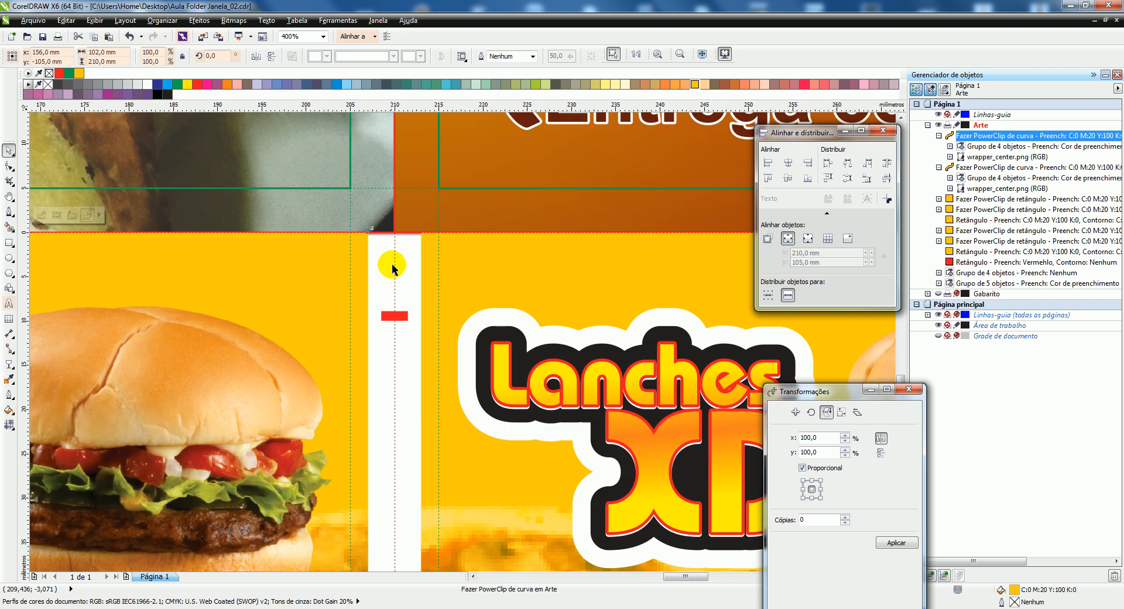
pyautogui.click(397, 319)
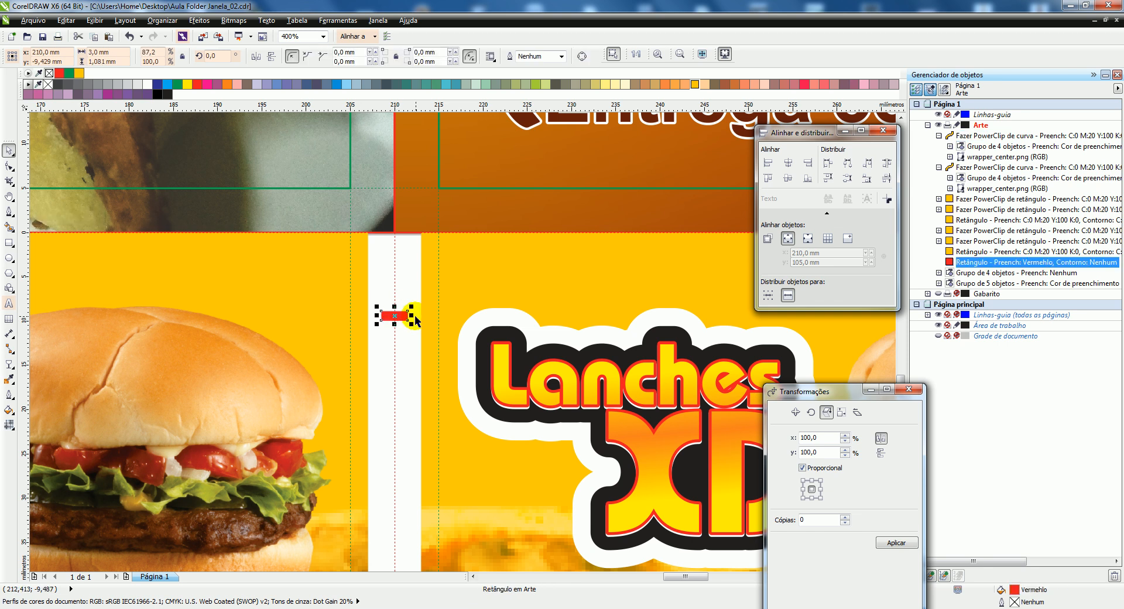
pyautogui.moveTo(411, 316); pyautogui.dragTo(423, 317)
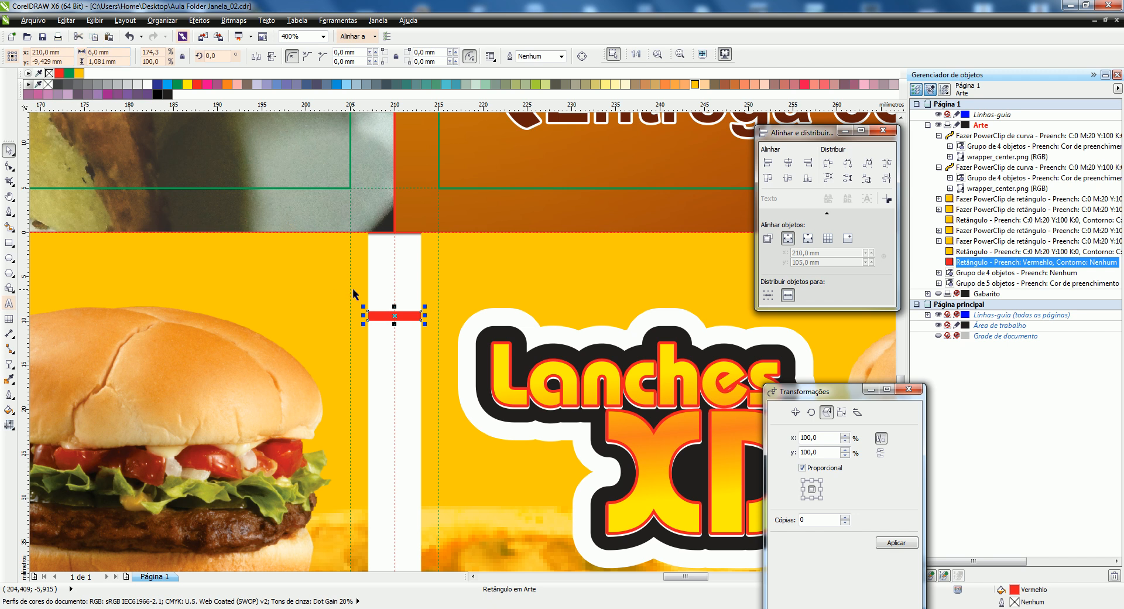
pyautogui.scroll(2, 351, 287)
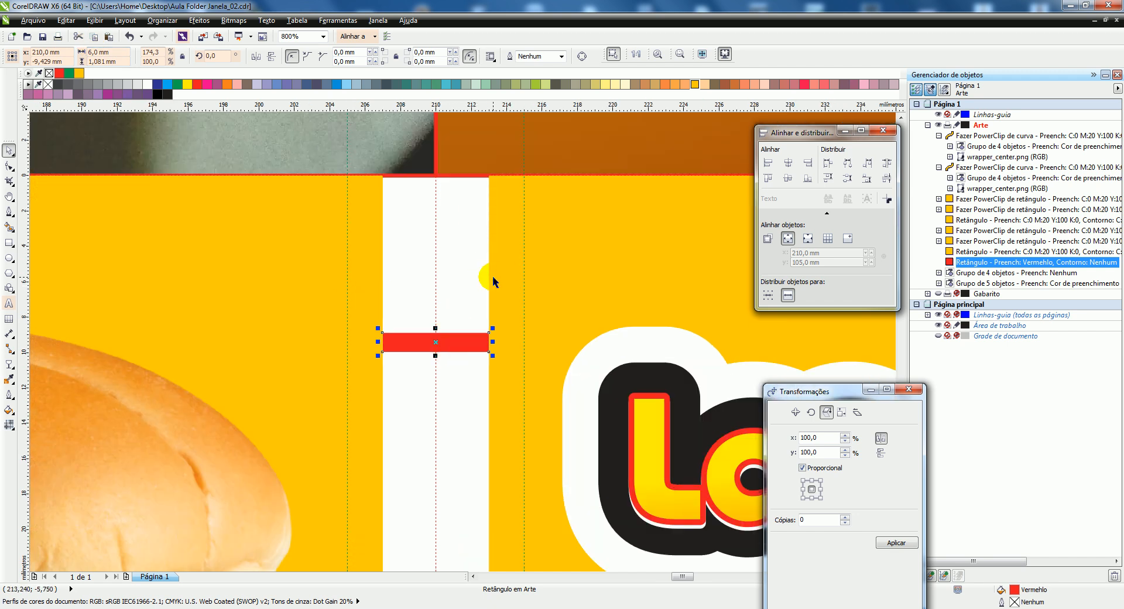
pyautogui.scroll(-4, 492, 275)
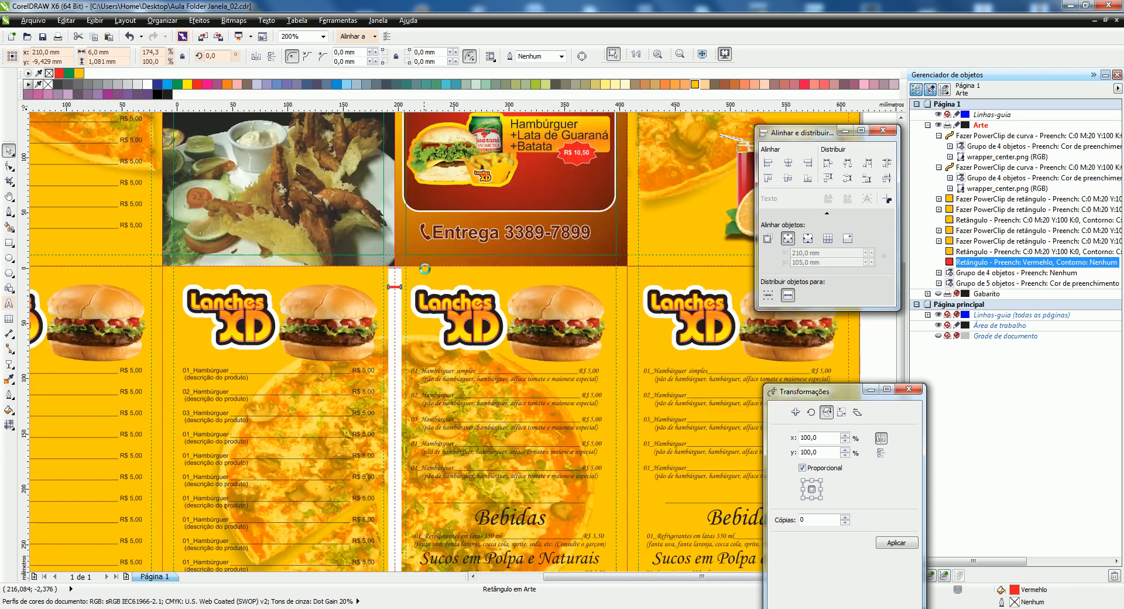
# Step: Delete the two outer panels of the lower row, keeping only the two middle lower panels
pyautogui.scroll(2, 639, 296)
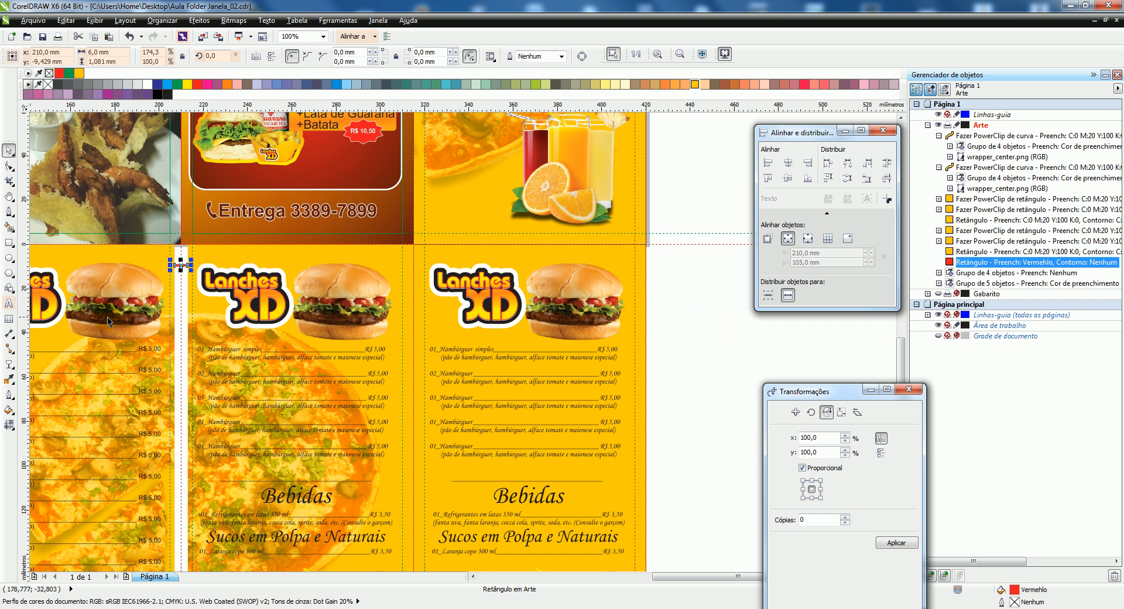
pyautogui.scroll(-1, 264, 369)
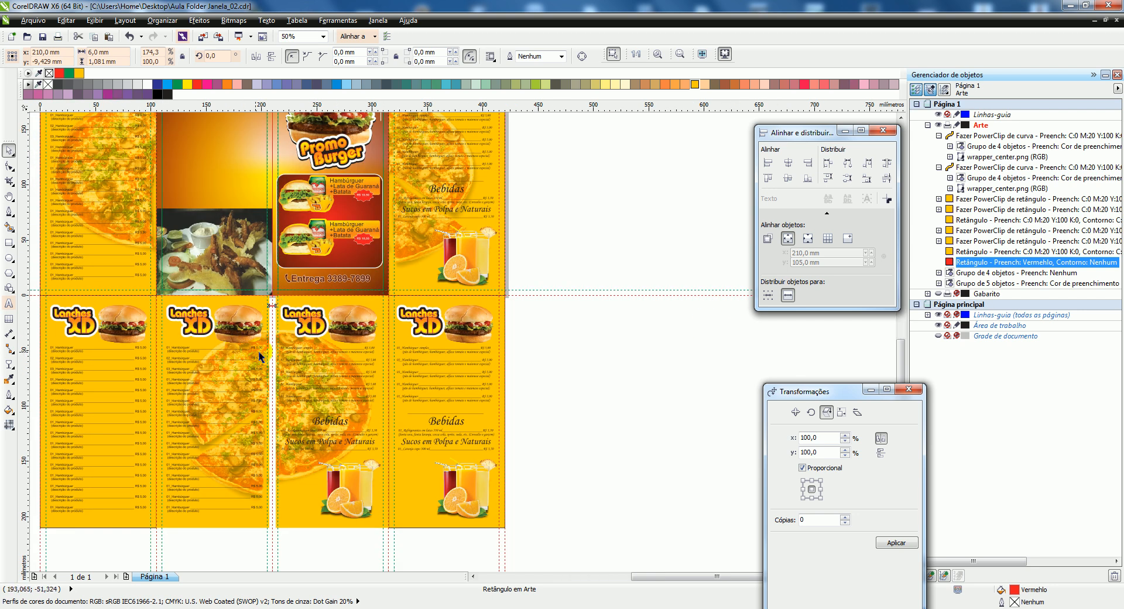
pyautogui.scroll(1, 252, 356)
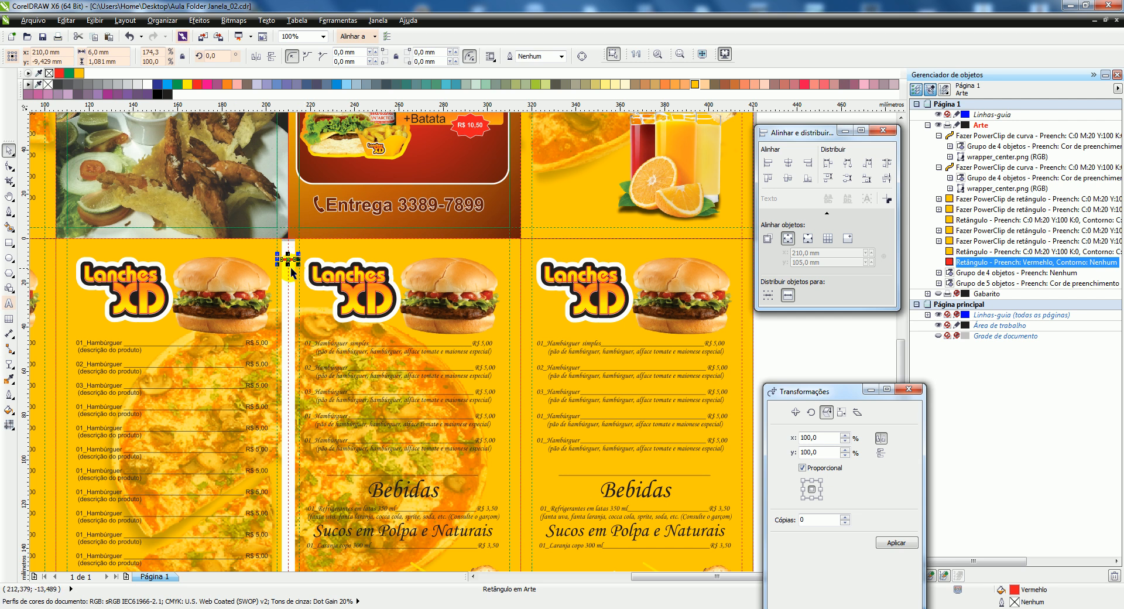
pyautogui.scroll(-1, 398, 292)
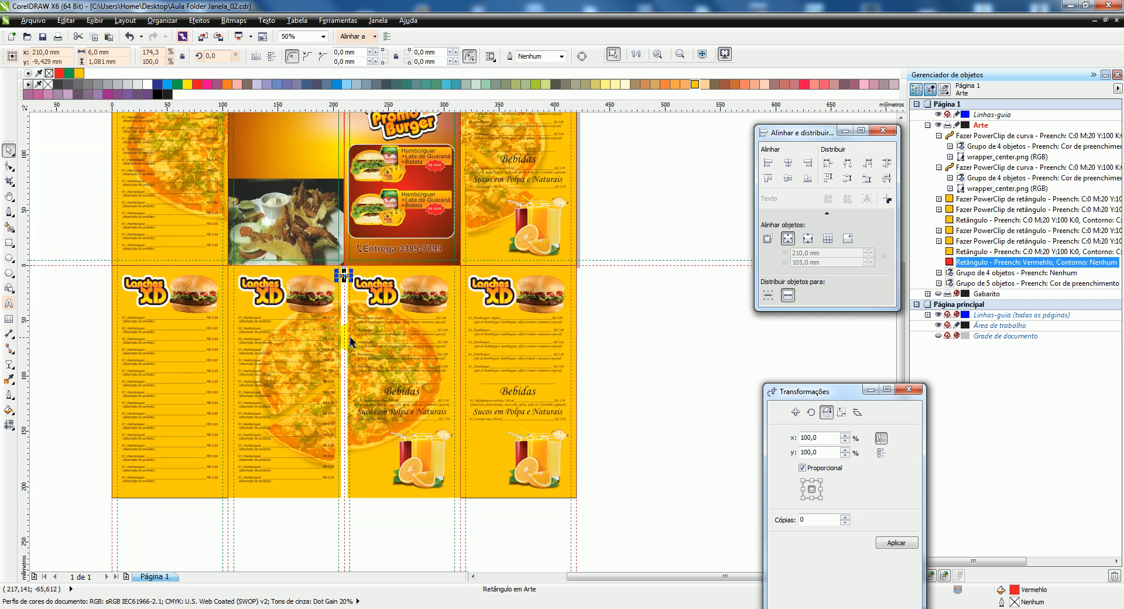
pyautogui.scroll(1, 282, 354)
pyautogui.scroll(-1, 385, 324)
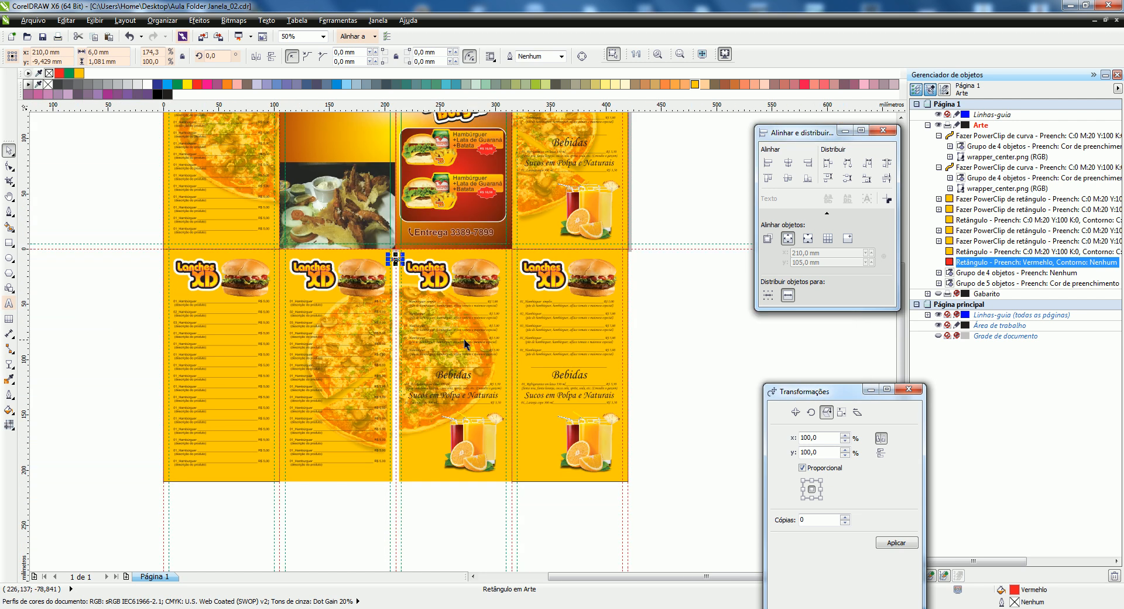
pyautogui.click(585, 315)
pyautogui.keyDown('shift'); pyautogui.click(196, 320); pyautogui.keyUp('shift')
pyautogui.press('Delete')
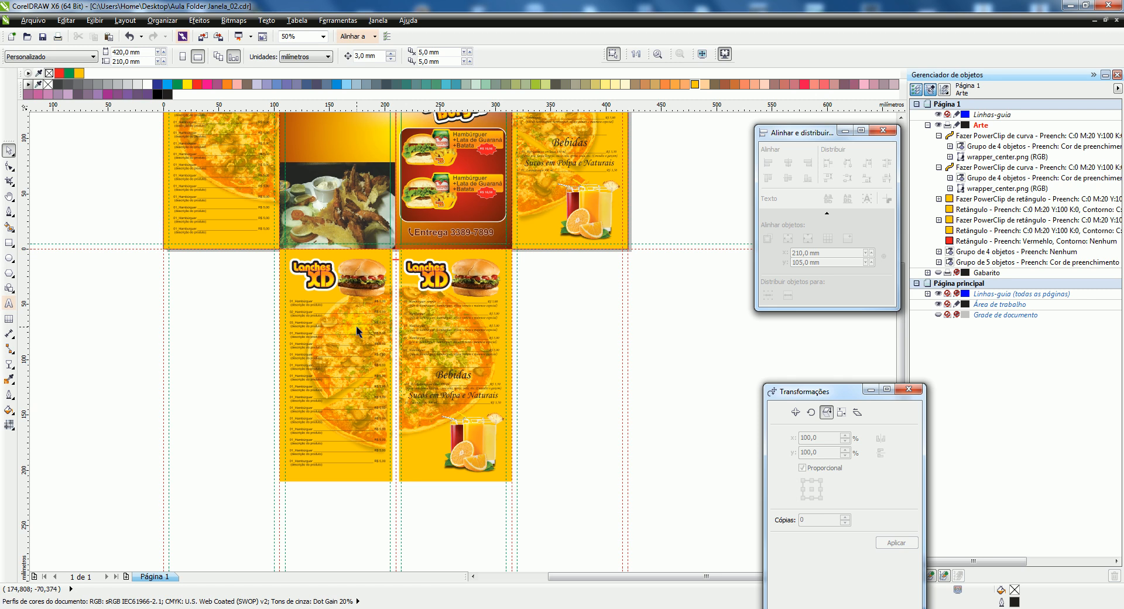
# Step: Switch to the Folder 4 dobras JaneLA.cdr document and open its page 2, Parte interna
pyautogui.scroll(-2, 386, 331)
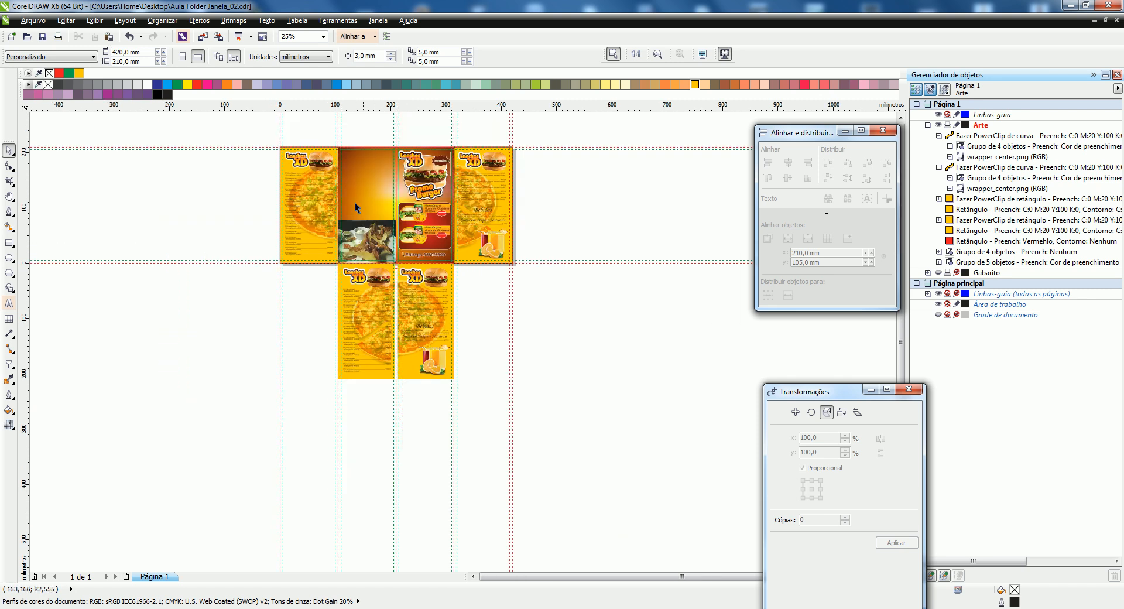
pyautogui.scroll(2, 314, 138)
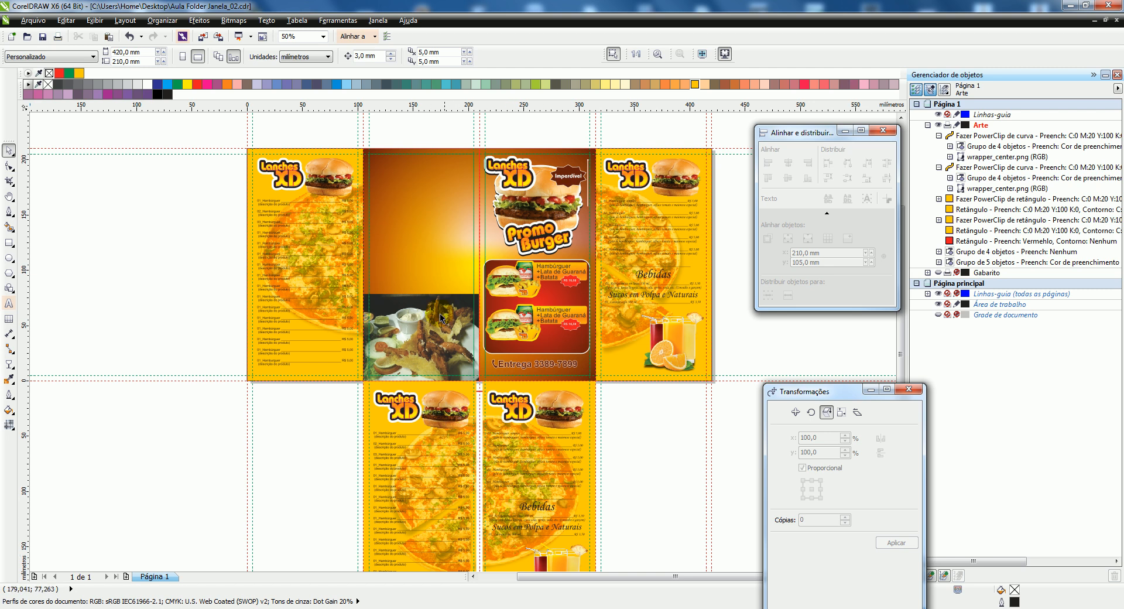
pyautogui.click(374, 20)
pyautogui.click(428, 198)
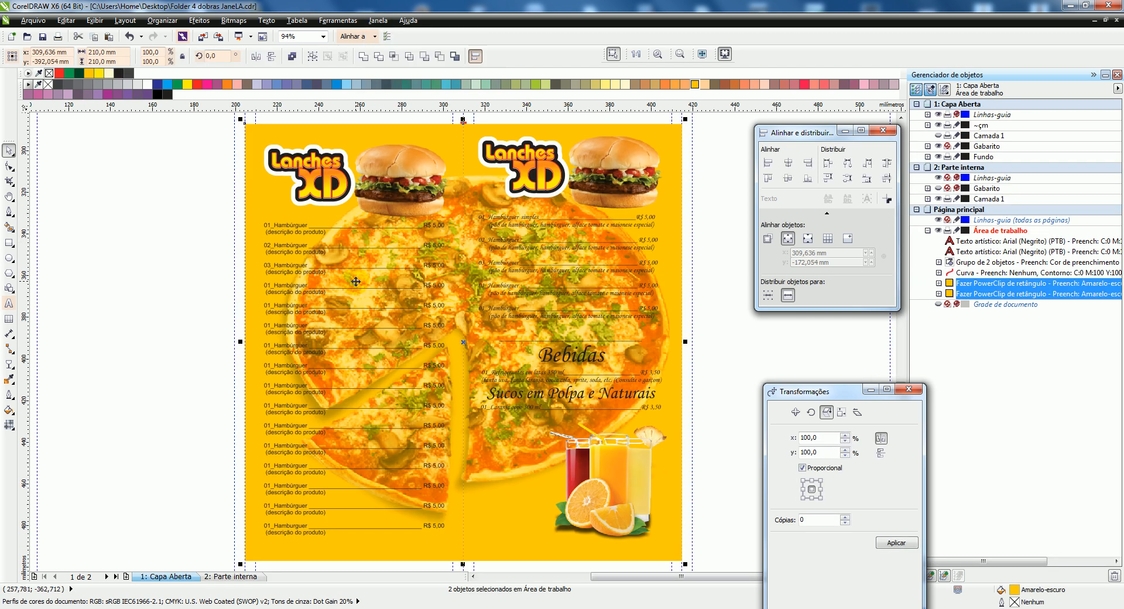
pyautogui.scroll(-4, 355, 282)
pyautogui.scroll(2, 358, 205)
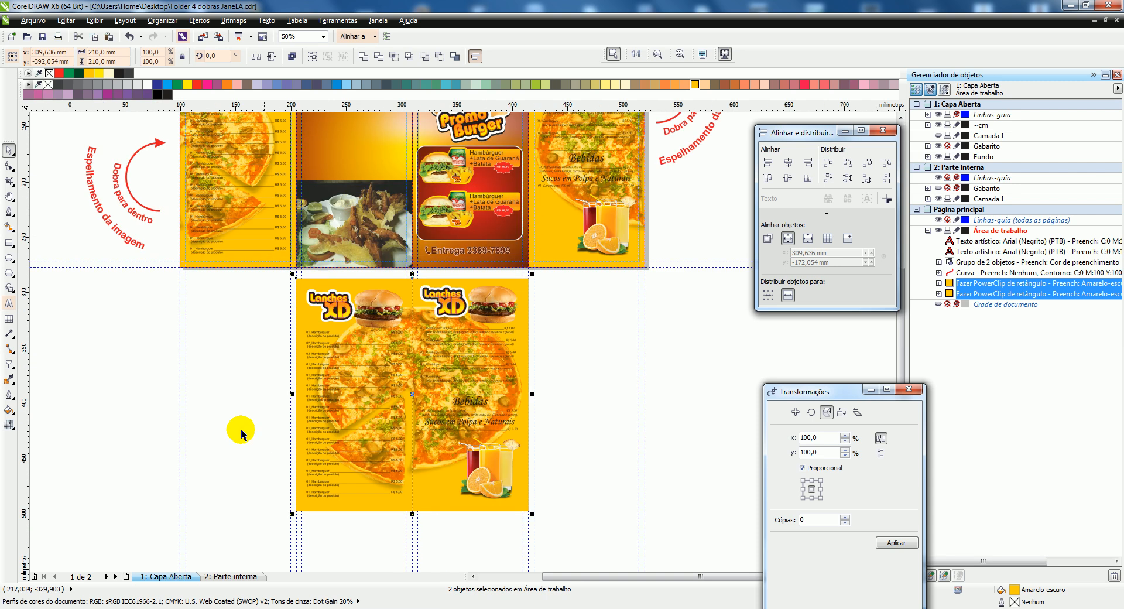
pyautogui.click(221, 576)
pyautogui.scroll(-2, 383, 429)
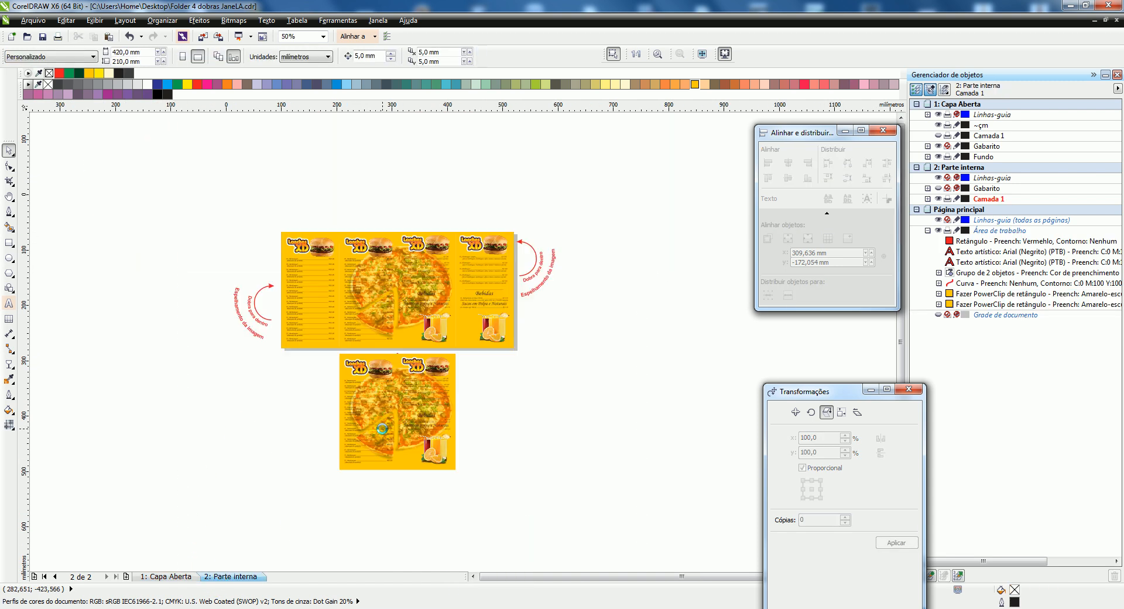
# Step: Ungroup the four-panel inner artwork and copy the group of two middle panels carrying the full pizza
pyautogui.moveTo(264, 191); pyautogui.dragTo(529, 366)
pyautogui.click(363, 193)
pyautogui.moveTo(346, 181); pyautogui.dragTo(445, 349)
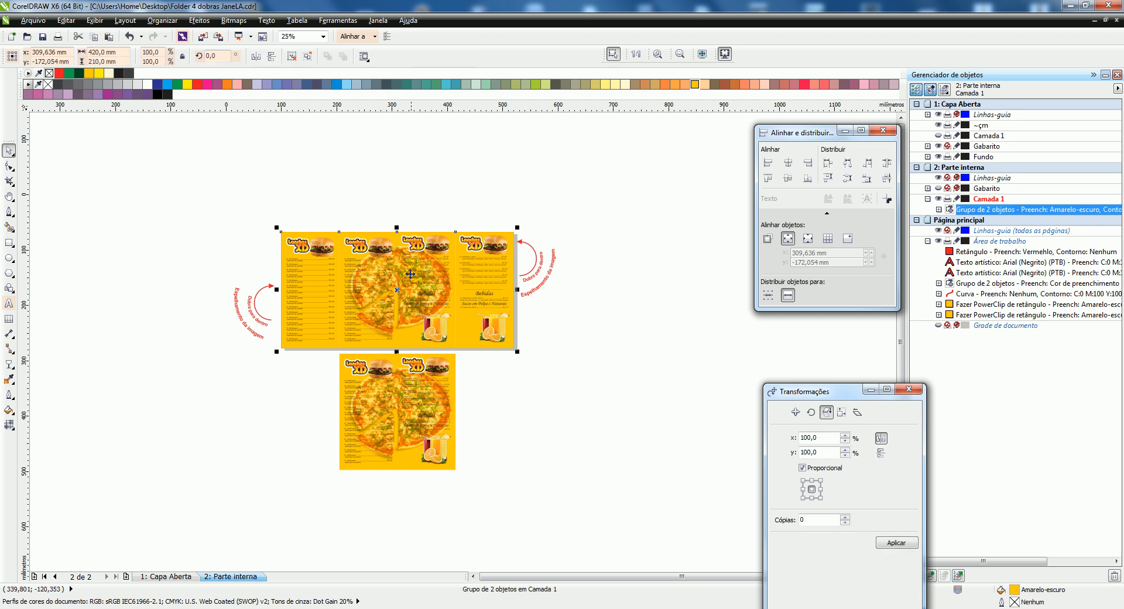
pyautogui.click(396, 214)
pyautogui.click(363, 214)
pyautogui.click(341, 239)
pyautogui.click(339, 186)
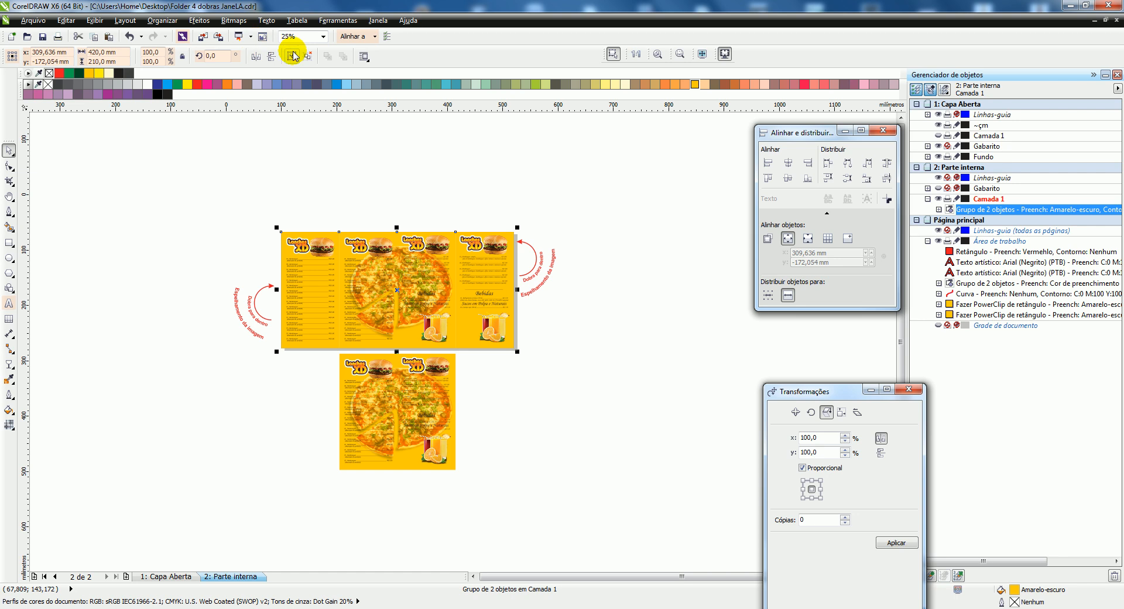
pyautogui.click(292, 57)
pyautogui.click(354, 197)
pyautogui.moveTo(355, 185); pyautogui.dragTo(442, 349)
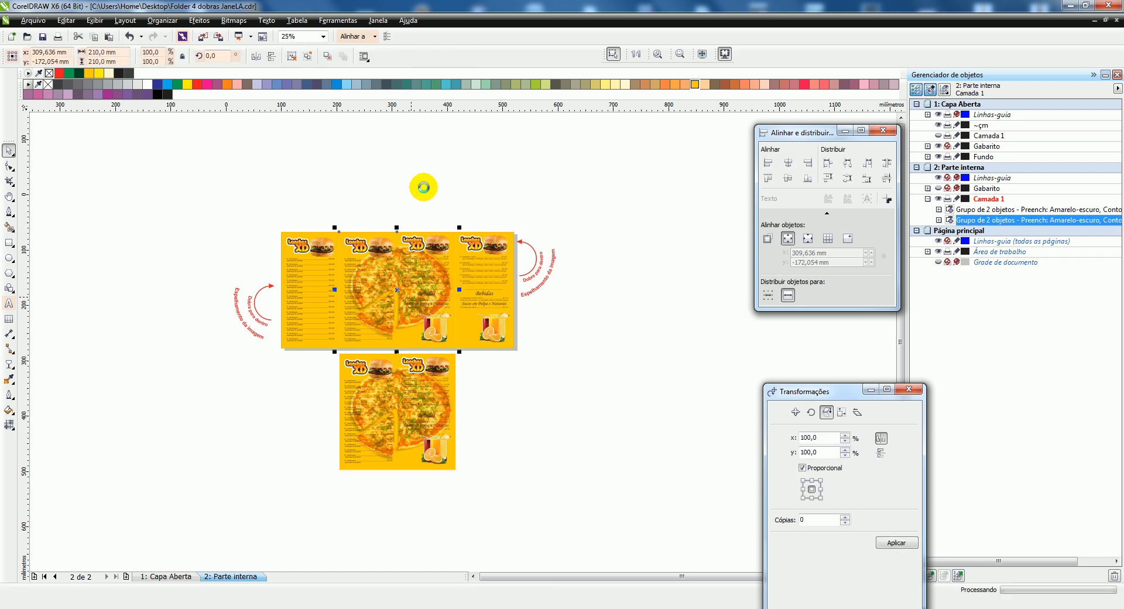
# Step: Return to Aula Folder Janela_02.cdr and paste the copied full-pizza group into it
pyautogui.click(377, 22)
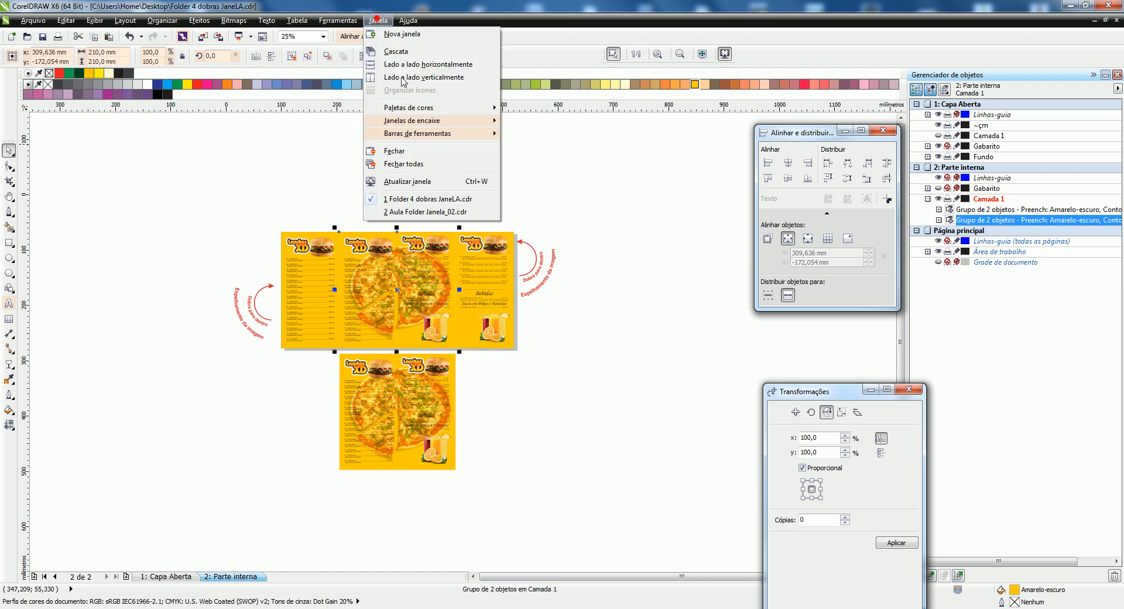
pyautogui.click(416, 213)
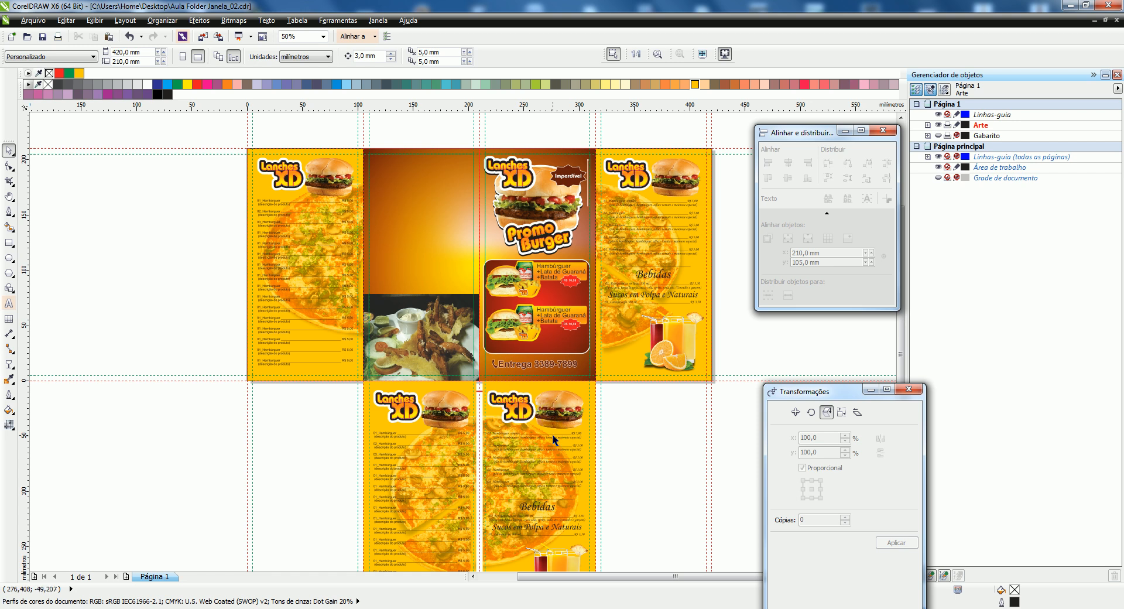
pyautogui.hotkey('ctrl', 'v')
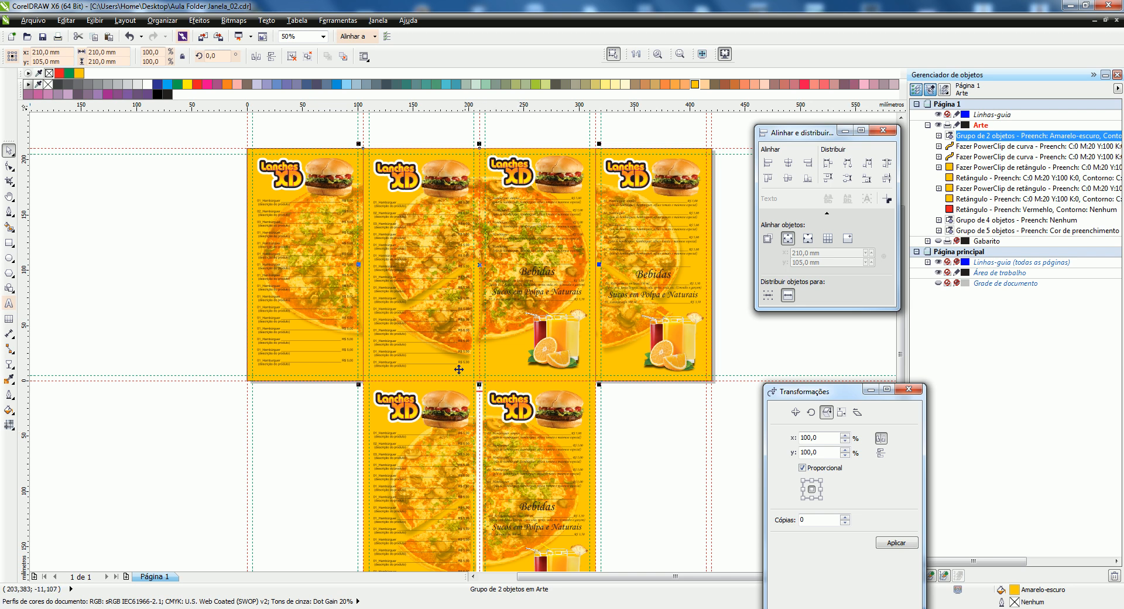
# Step: Move the pasted full-pizza group 210 mm down with a relative position transformation and 0 copies
pyautogui.press('F3')
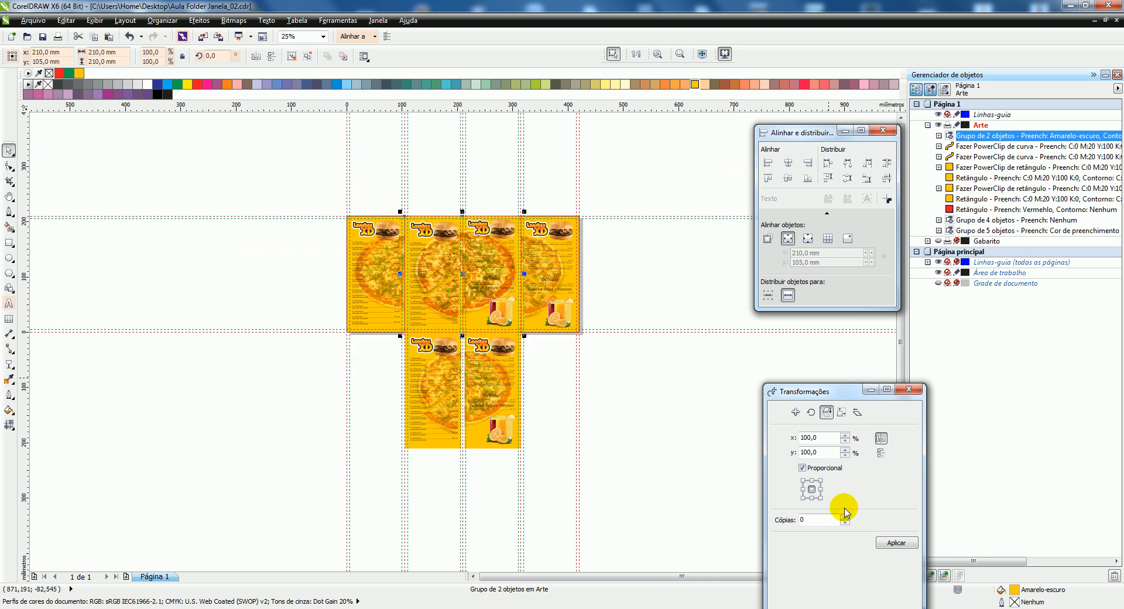
pyautogui.click(795, 411)
pyautogui.click(844, 518)
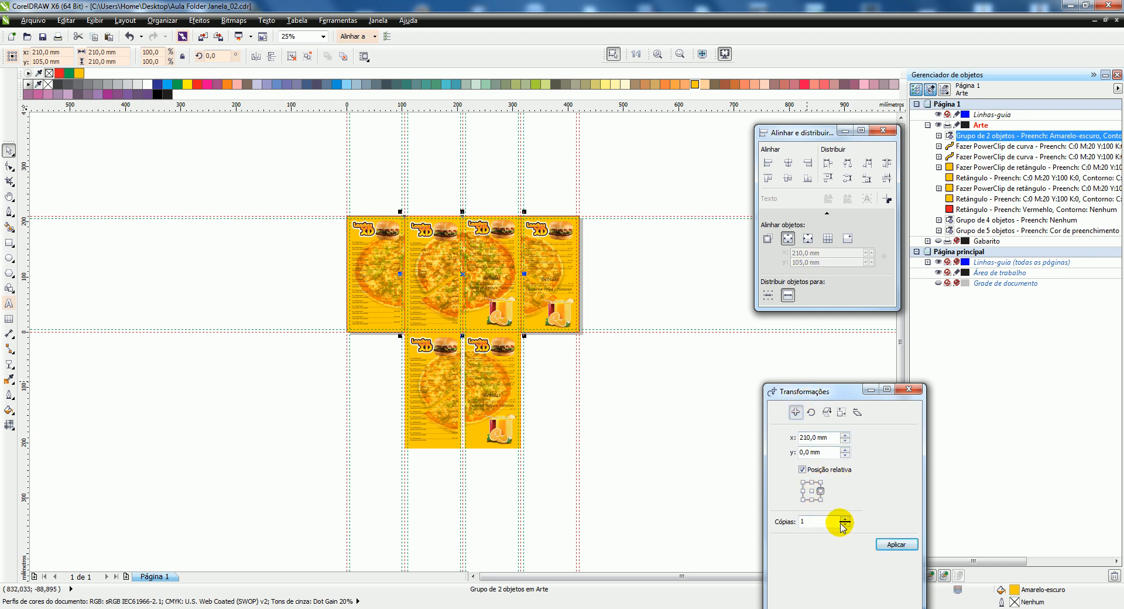
pyautogui.click(844, 524)
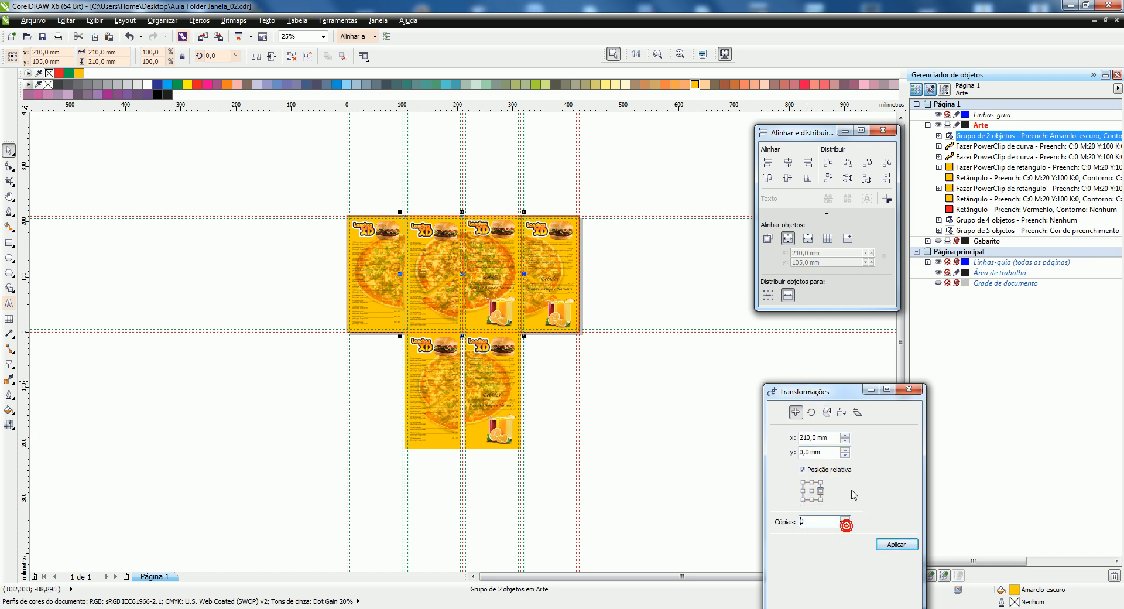
pyautogui.click(811, 499)
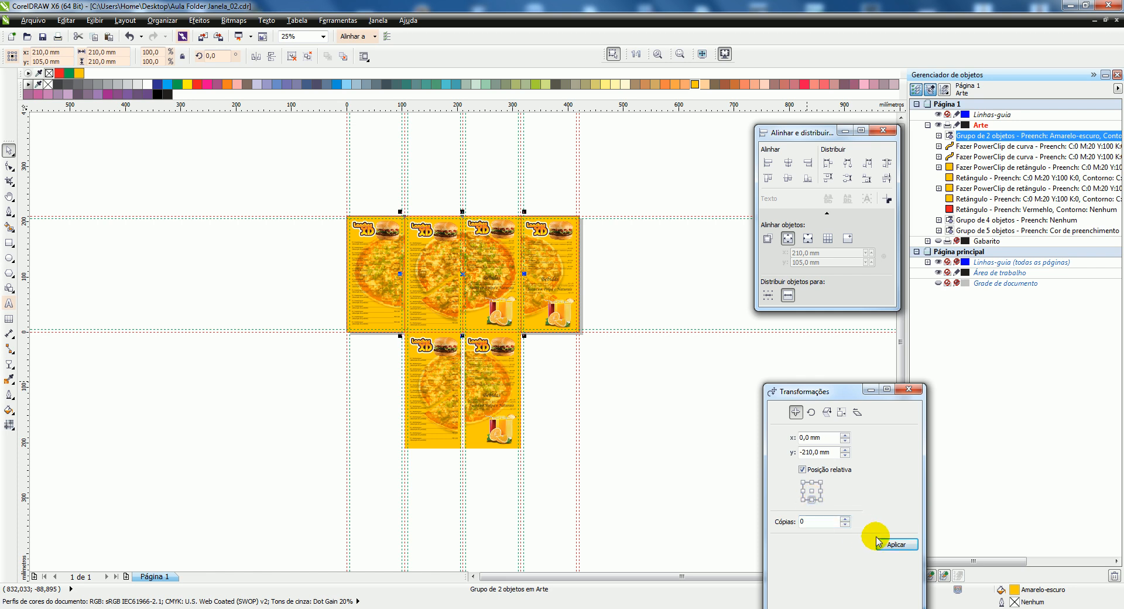
pyautogui.click(883, 544)
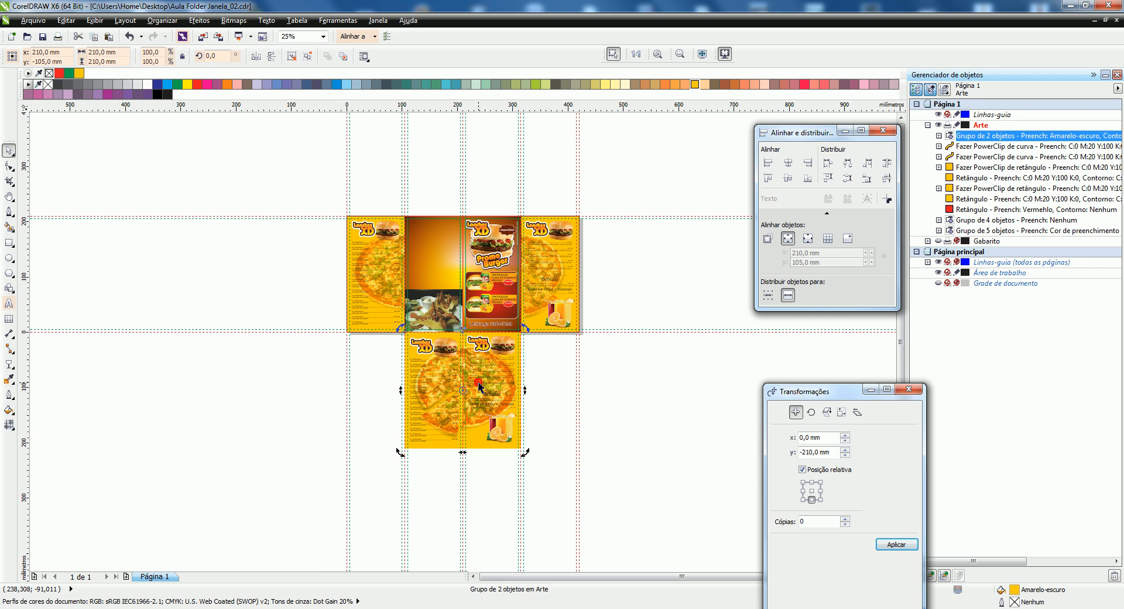
# Step: Send the full-pizza group to the back, behind the two lower flap panels, and clear the selection
pyautogui.scroll(1, 479, 385)
pyautogui.scroll(1, 478, 382)
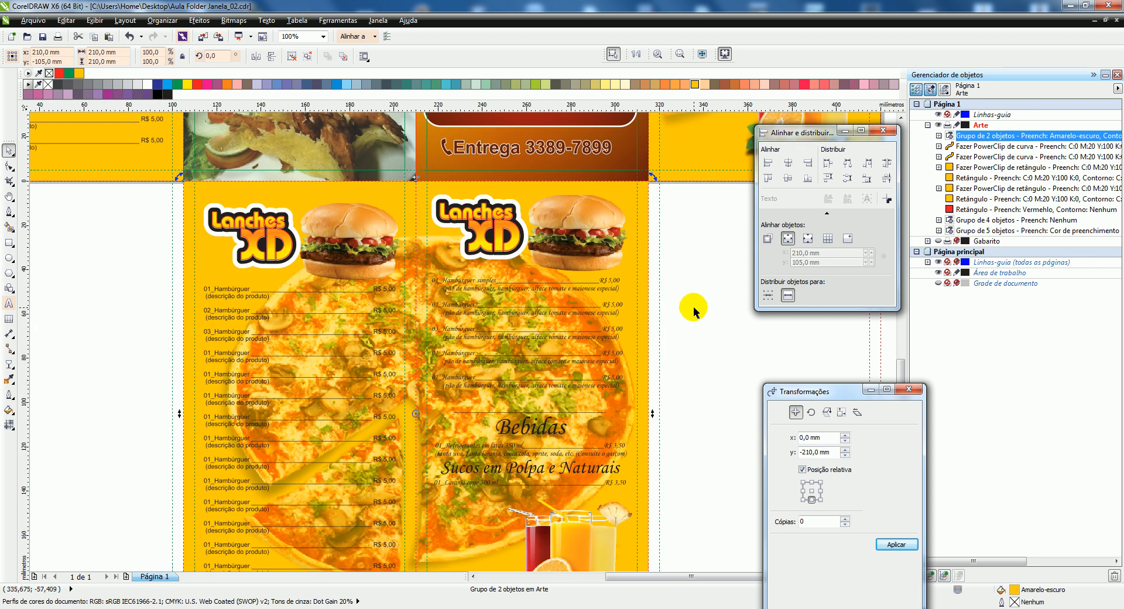
pyautogui.hotkey('shift', 'pagedown')
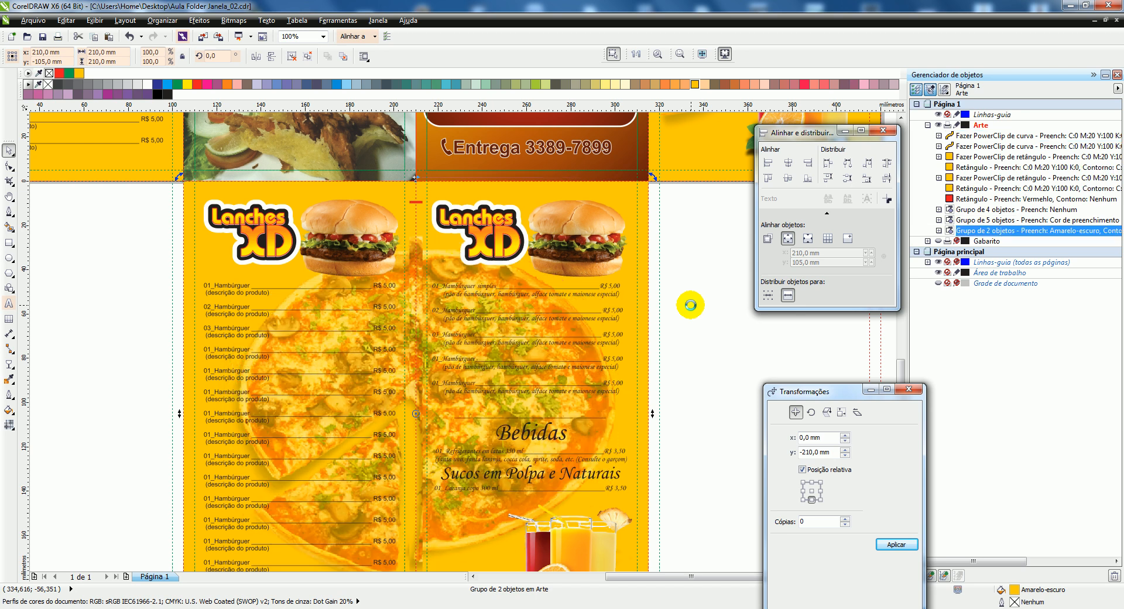
pyautogui.click(739, 245)
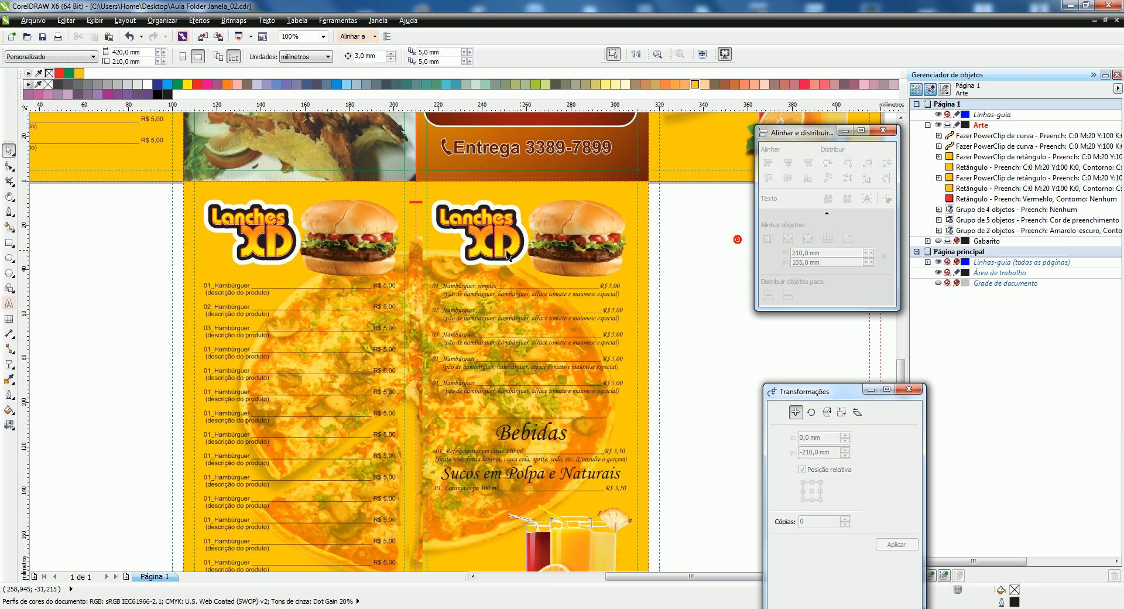
# Step: Add a black drop shadow with opacity 50 and feathering 15 to the lower flap panel on the right of the fold
pyautogui.click(422, 193)
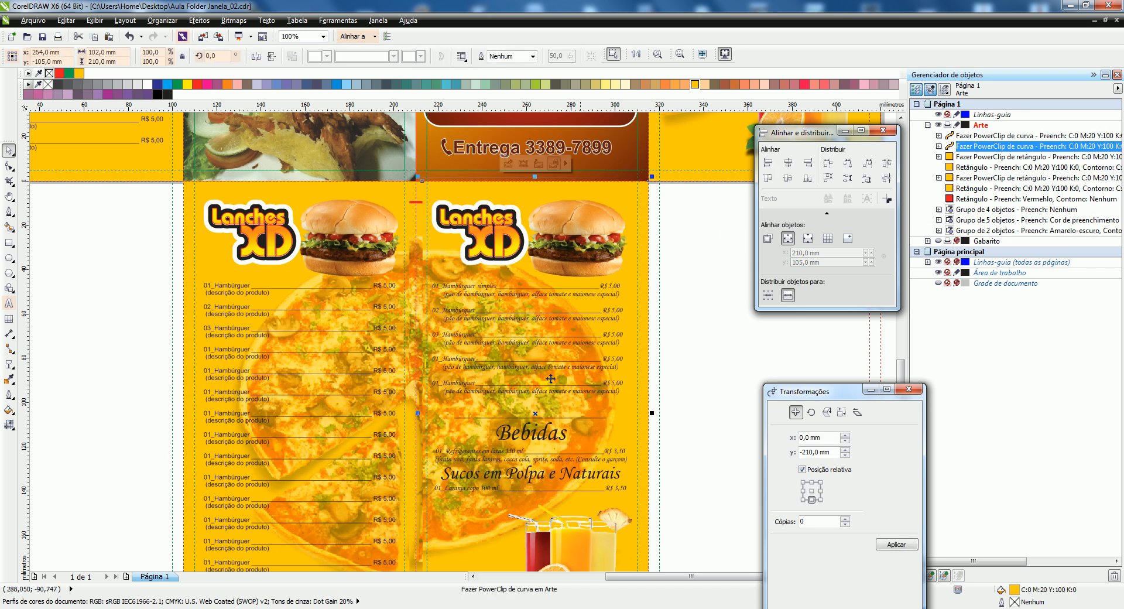
pyautogui.scroll(1, 351, 406)
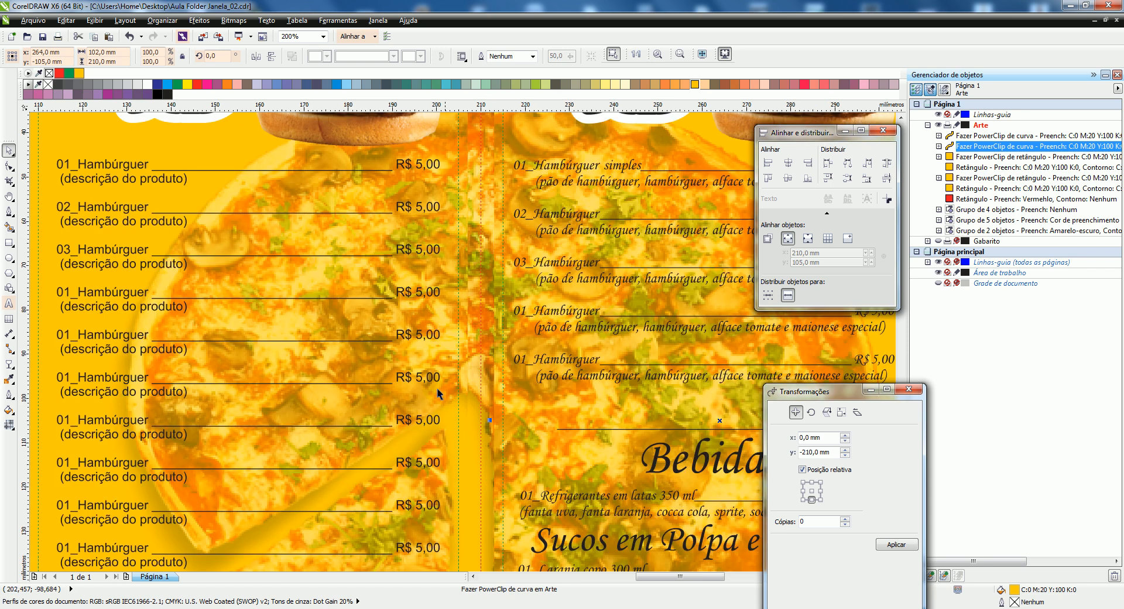
pyautogui.click(10, 364)
pyautogui.click(24, 410)
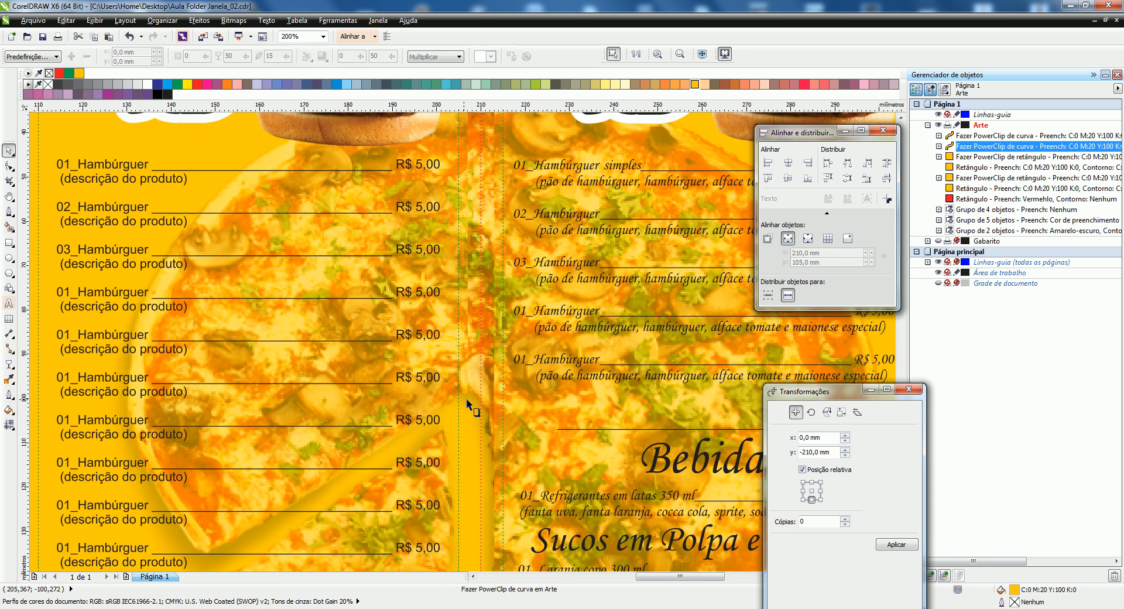
pyautogui.moveTo(484, 400); pyautogui.dragTo(488, 414)
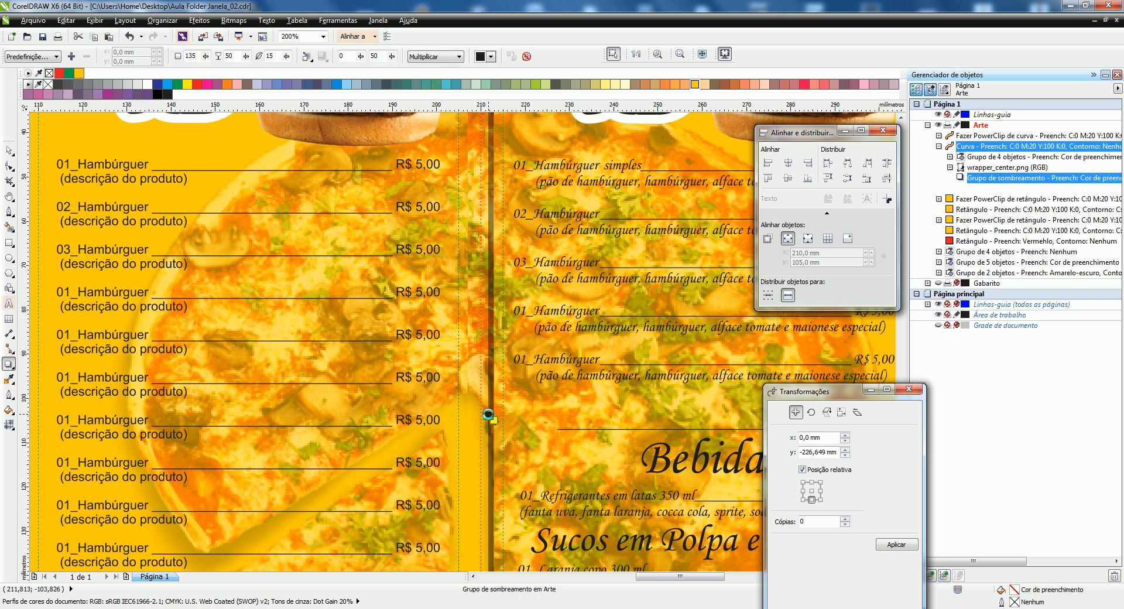
# Step: Add a black drop shadow with opacity 50 and feathering 15 to the lower flap panel on the left of the fold
pyautogui.click(369, 354)
pyautogui.moveTo(367, 354); pyautogui.dragTo(467, 408)
pyautogui.scroll(-2, 478, 342)
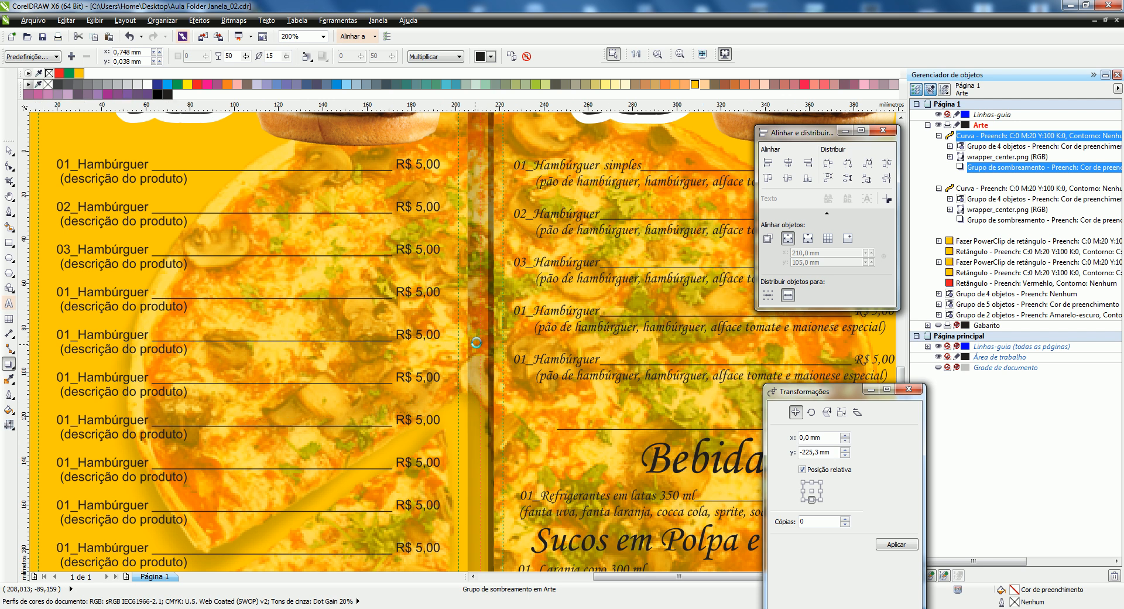
pyautogui.scroll(2, 484, 337)
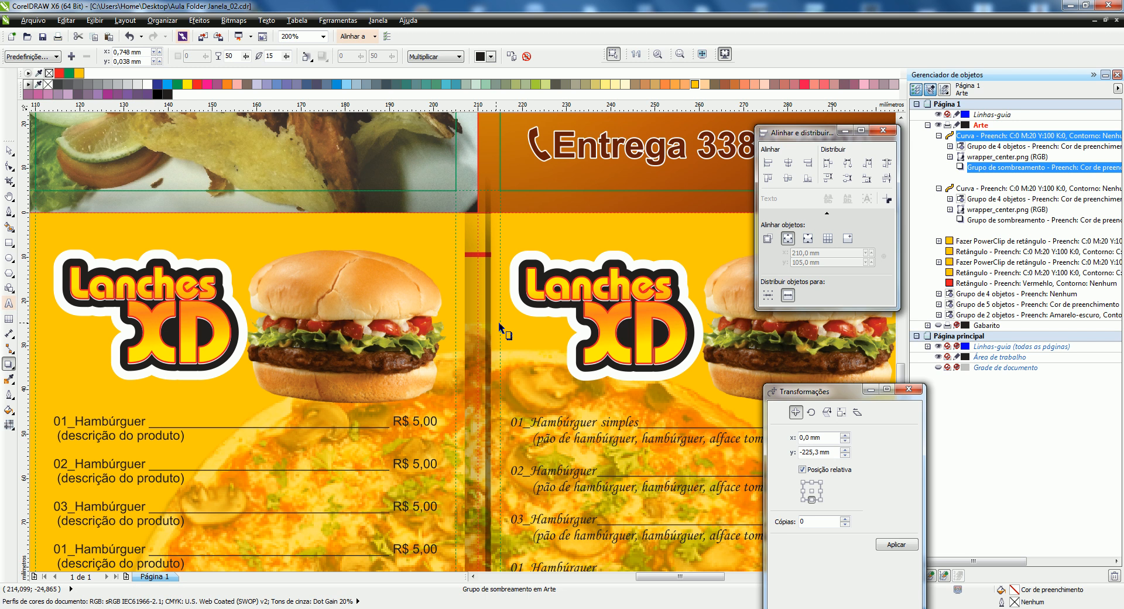
# Step: Fill the full-pizza background group behind the two lower flap panels with green (Verde) to set it apart from the flaps
pyautogui.click(11, 151)
pyautogui.scroll(-1, 585, 199)
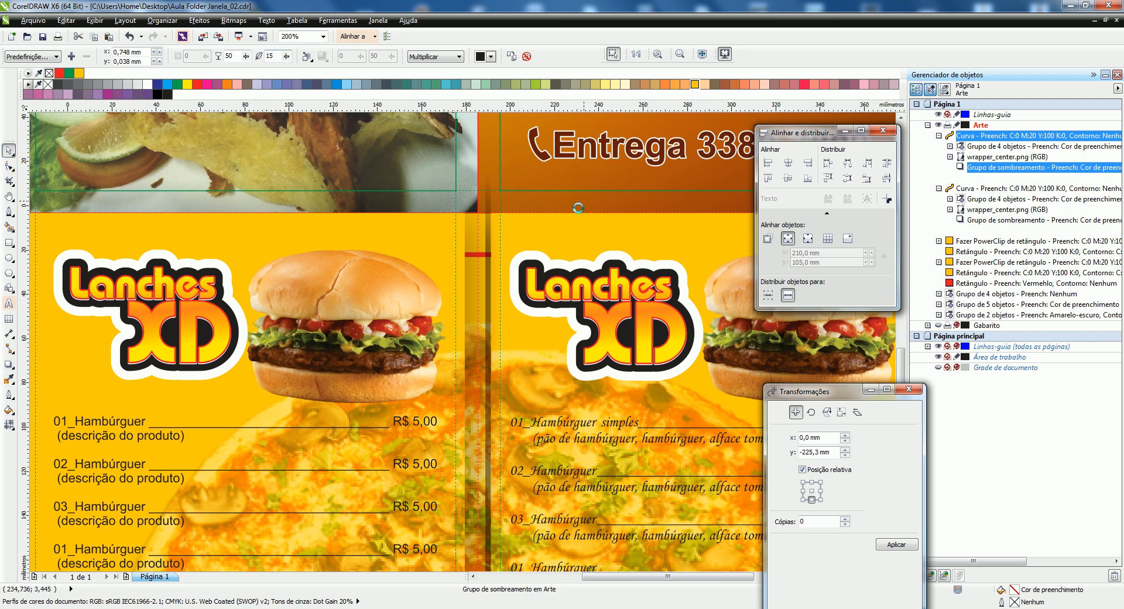
pyautogui.scroll(-1, 534, 281)
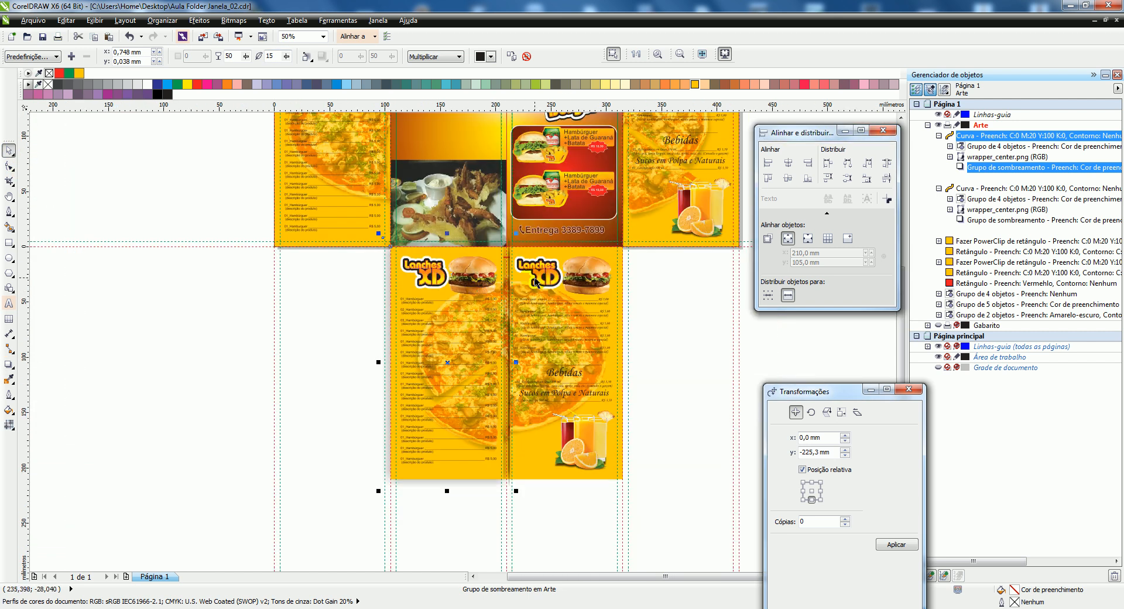
pyautogui.keyDown('ctrl'); pyautogui.click(516, 333); pyautogui.keyUp('ctrl')
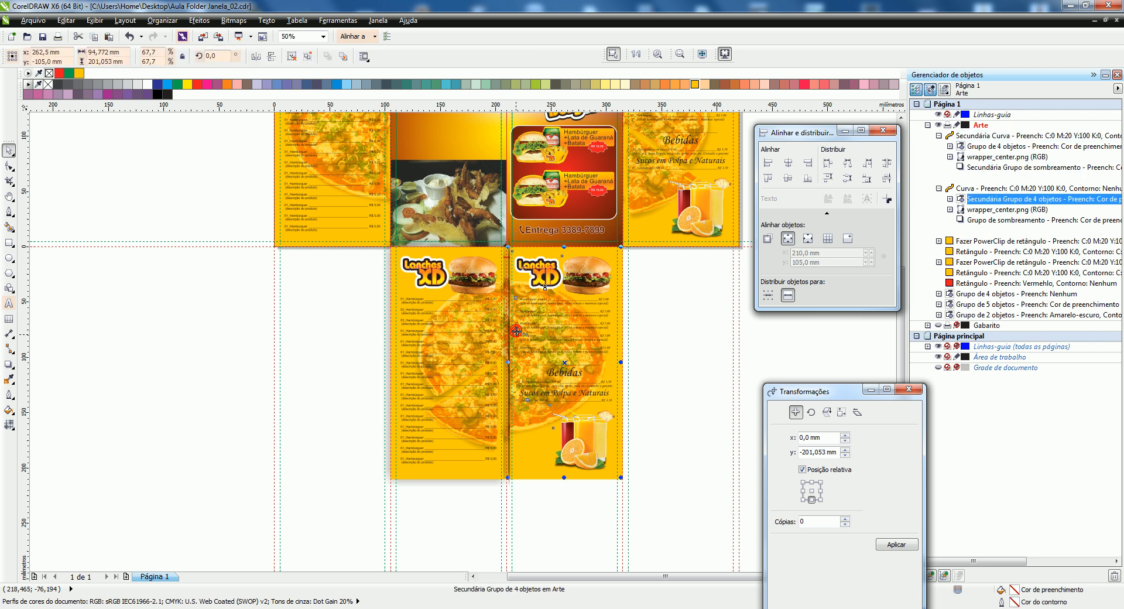
pyautogui.keyDown('ctrl'); pyautogui.click(518, 335); pyautogui.keyUp('ctrl')
pyautogui.click(519, 346)
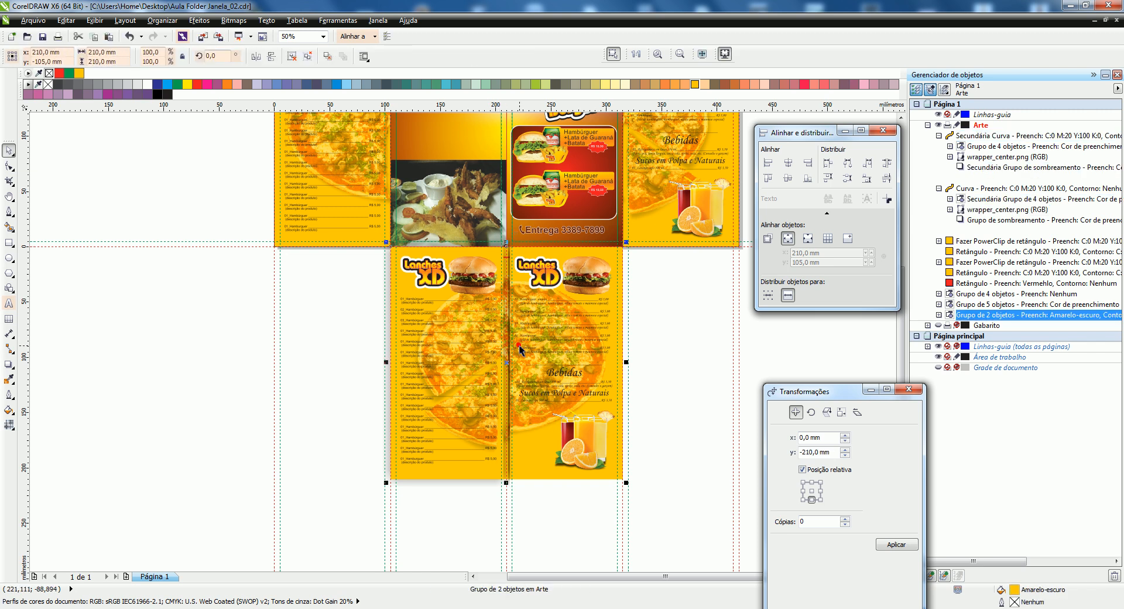
pyautogui.moveTo(507, 363); pyautogui.dragTo(597, 367)
pyautogui.hotkey('ctrl', 'z')
pyautogui.scroll(1, 506, 289)
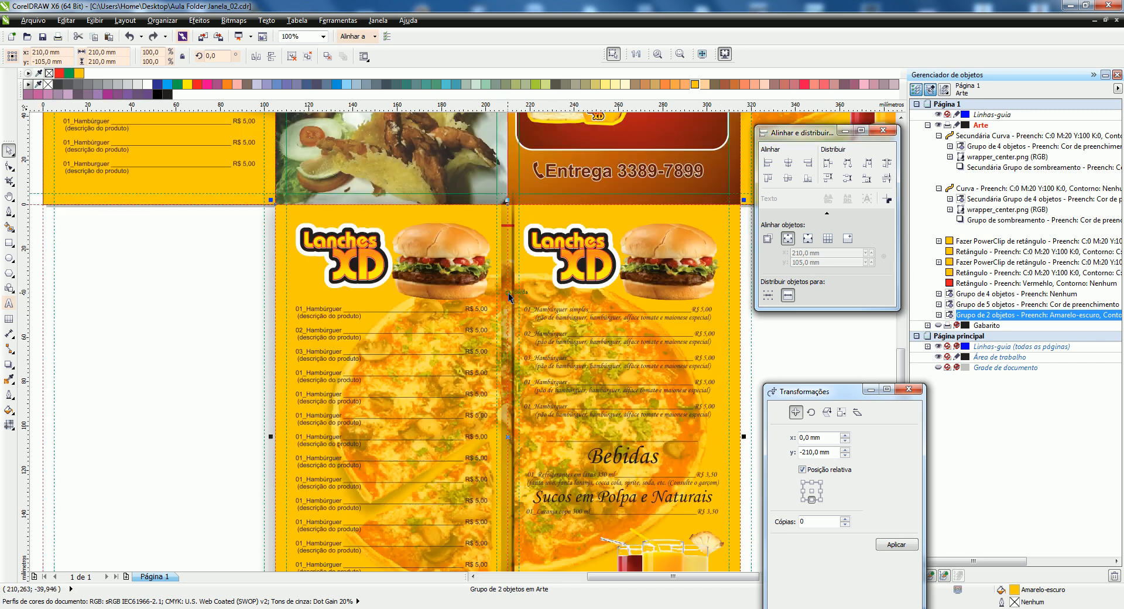
pyautogui.click(69, 73)
# Step: Mirror the two lower flap panels outward to simulate opening the folder over the full pizza, and undo both flips
pyautogui.scroll(-1, 568, 287)
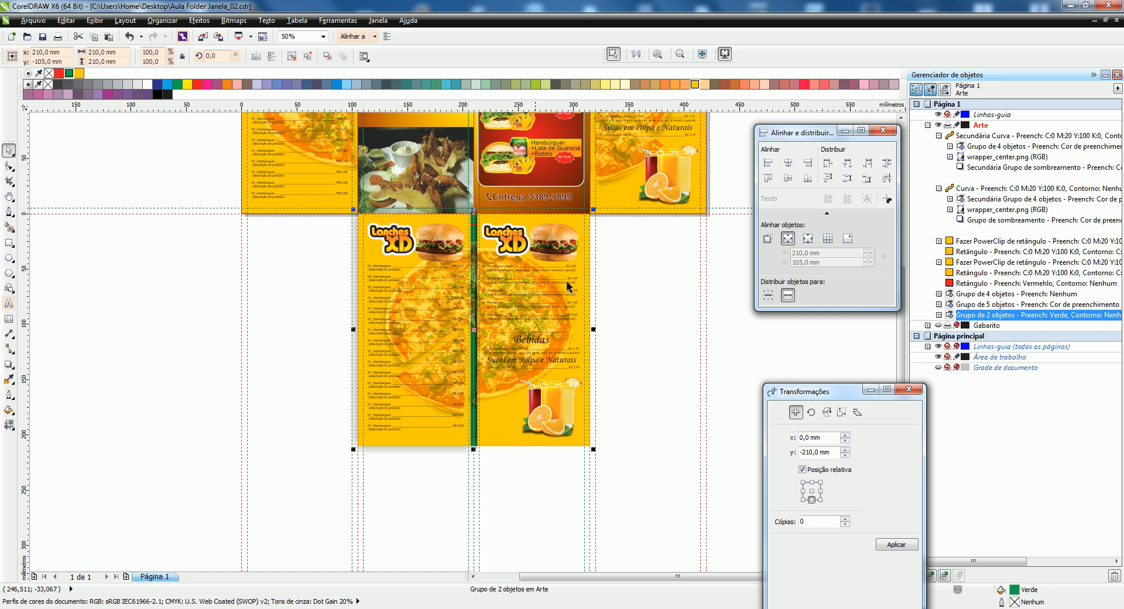
pyautogui.click(627, 301)
pyautogui.click(527, 275)
pyautogui.moveTo(471, 332); pyautogui.dragTo(702, 321)
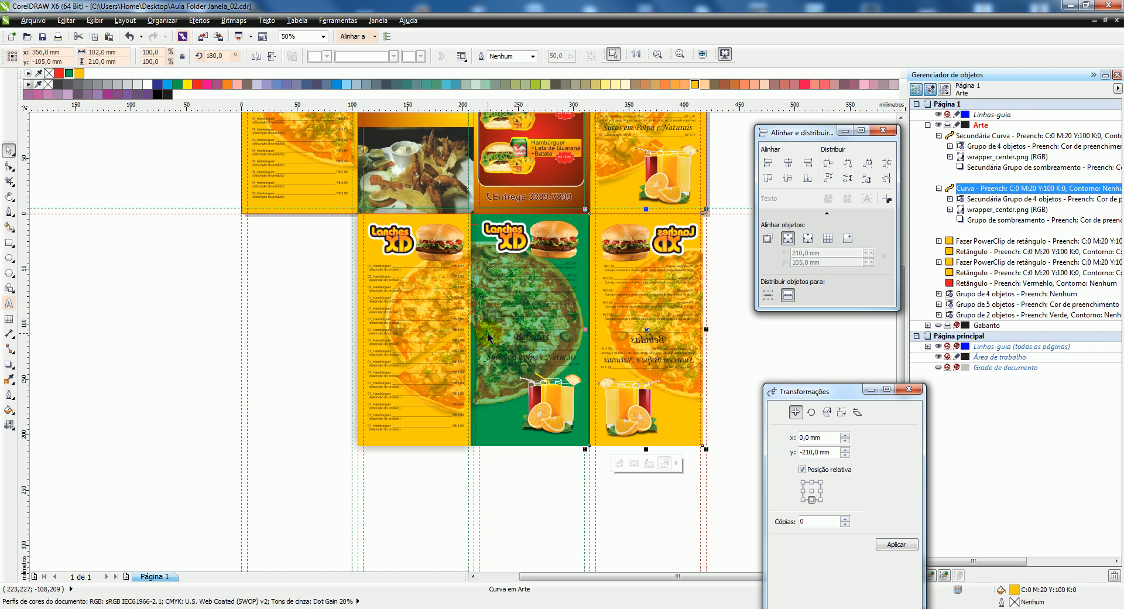
pyautogui.click(450, 325)
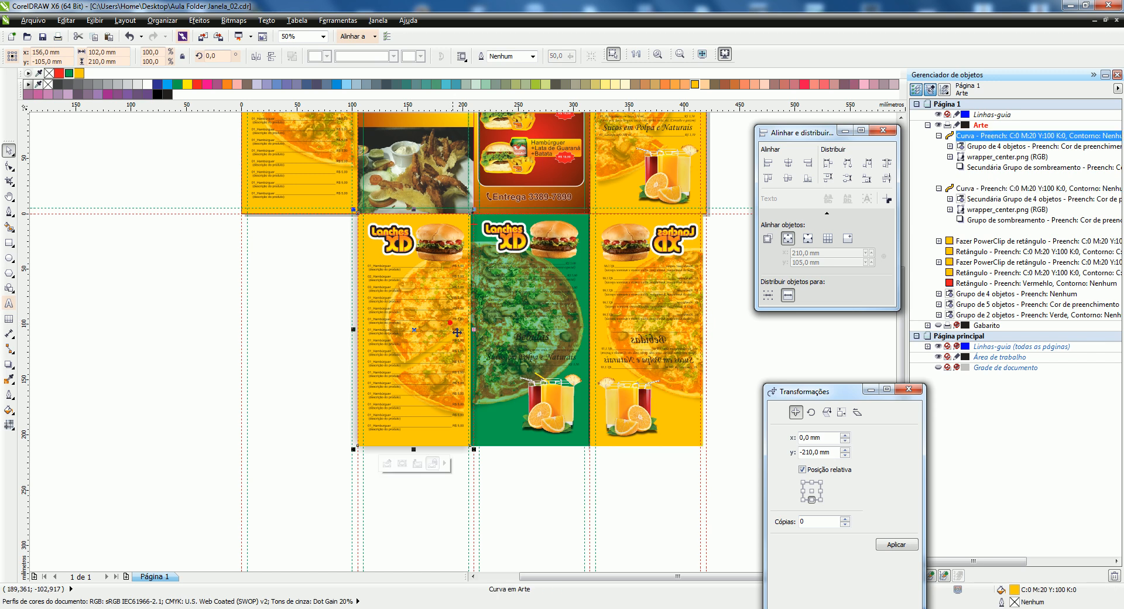
pyautogui.moveTo(474, 331); pyautogui.dragTo(339, 326)
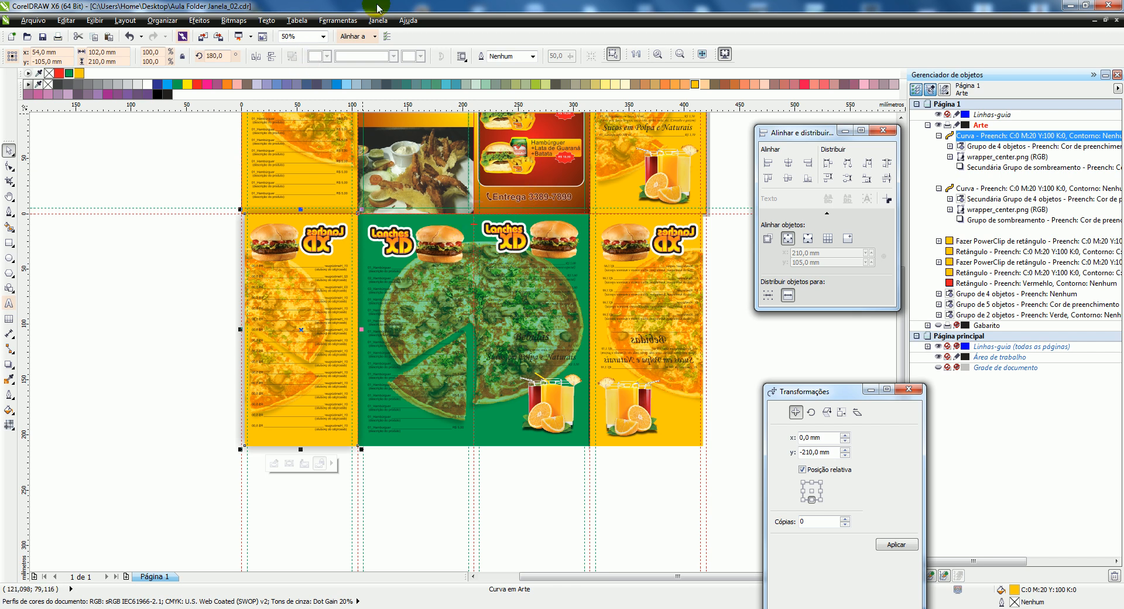
pyautogui.hotkey('ctrl', 'z')
pyautogui.hotkey('ctrl', 'z')
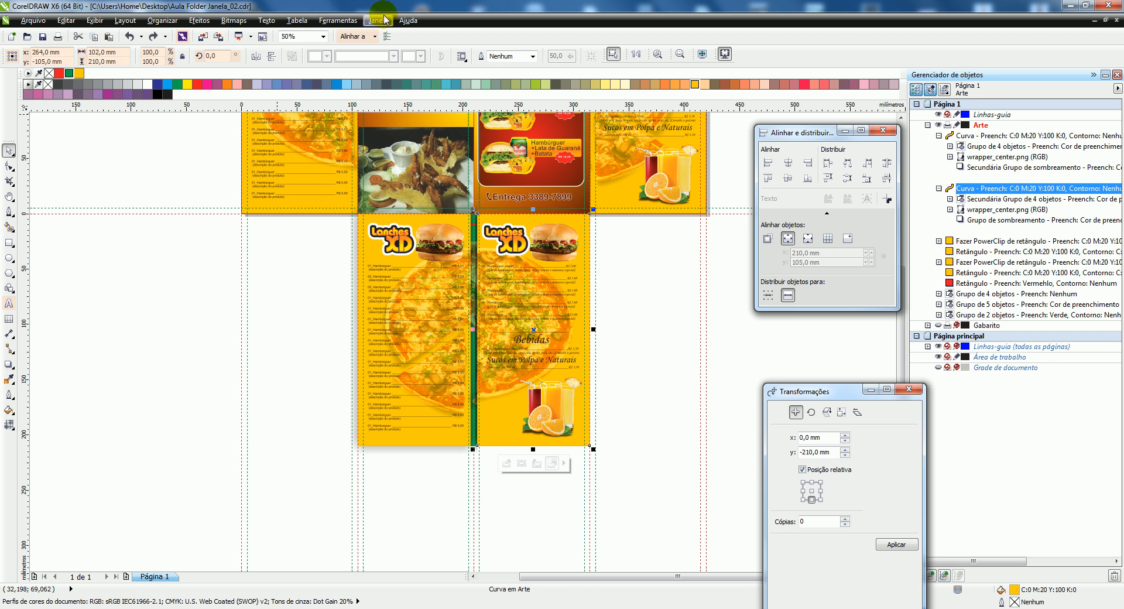
# Step: Switch to Folder 4 dobras JaneLA.cdr and open the recent file Mini__.cdr
pyautogui.click(415, 20)
pyautogui.moveTo(375, 24)
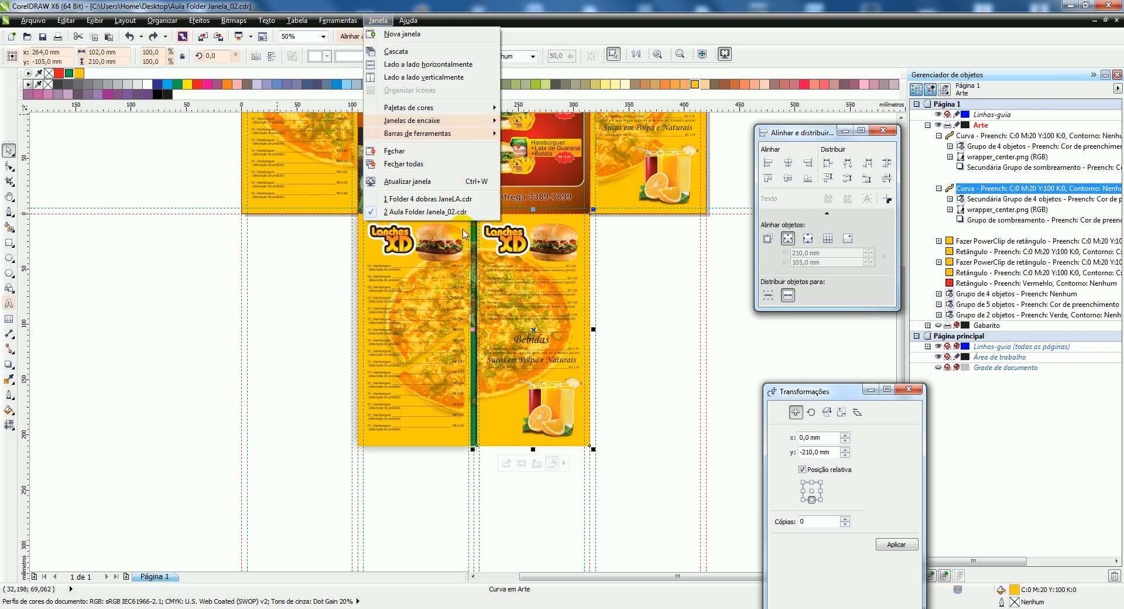
pyautogui.click(445, 199)
pyautogui.click(33, 23)
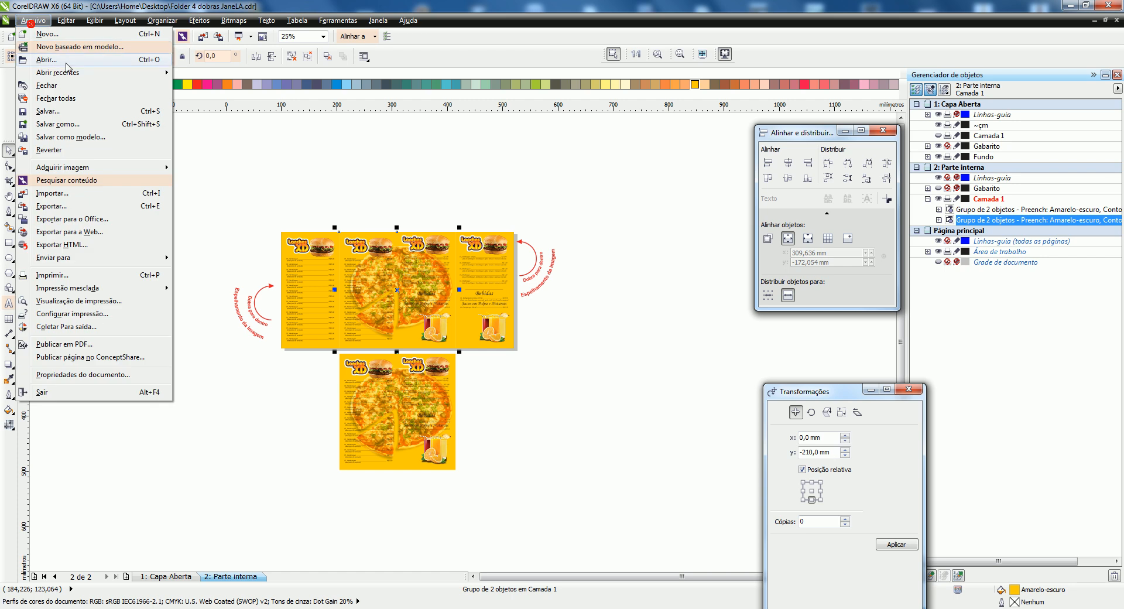
pyautogui.moveTo(88, 72)
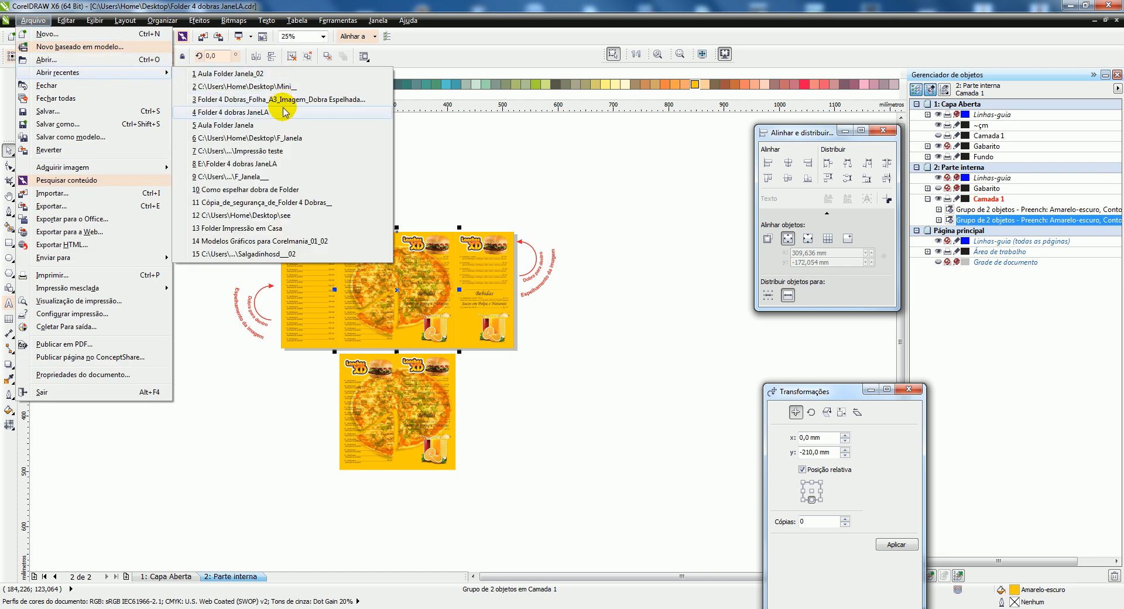
pyautogui.click(284, 86)
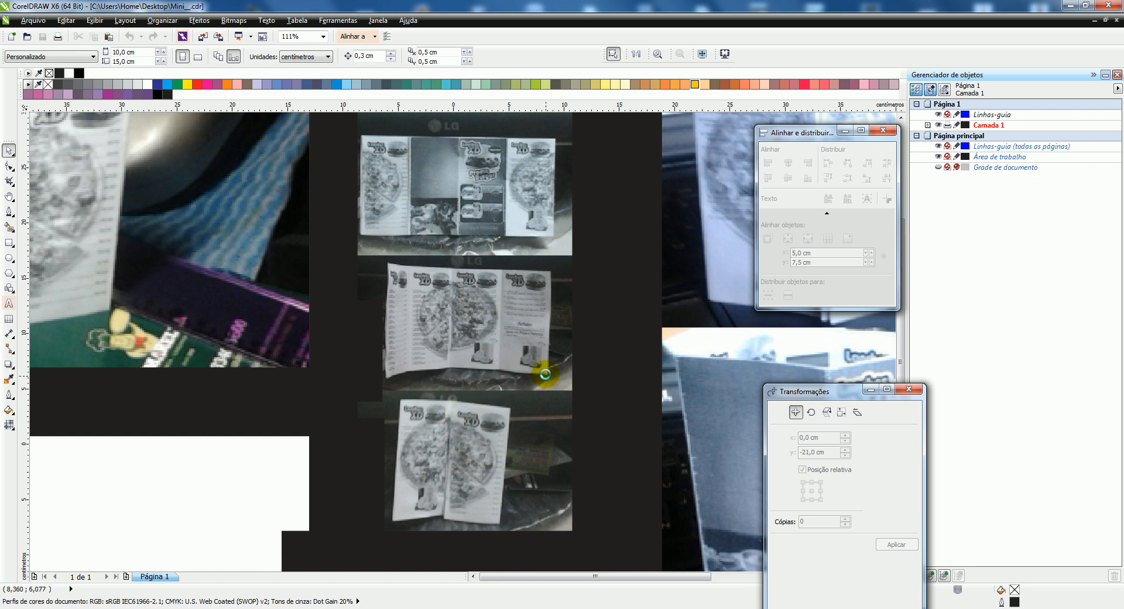
# Step: Examine the photos of the printed folder mock-up, both unfolded and folded, at several zoom levels
pyautogui.scroll(-5, 542, 369)
pyautogui.scroll(2, 587, 352)
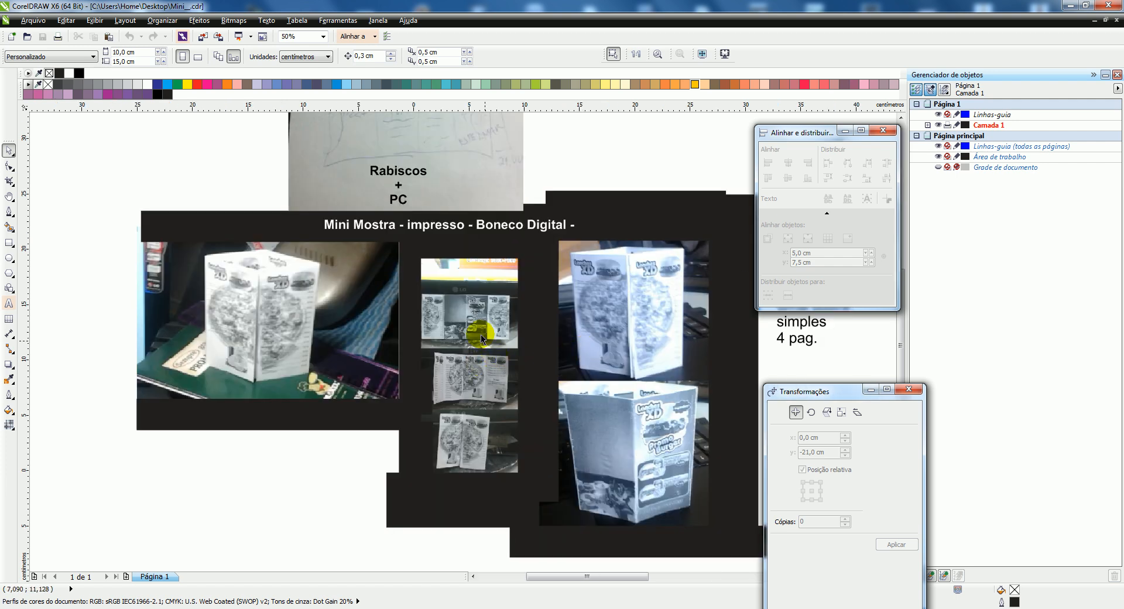
pyautogui.scroll(3, 483, 345)
pyautogui.scroll(-4, 485, 321)
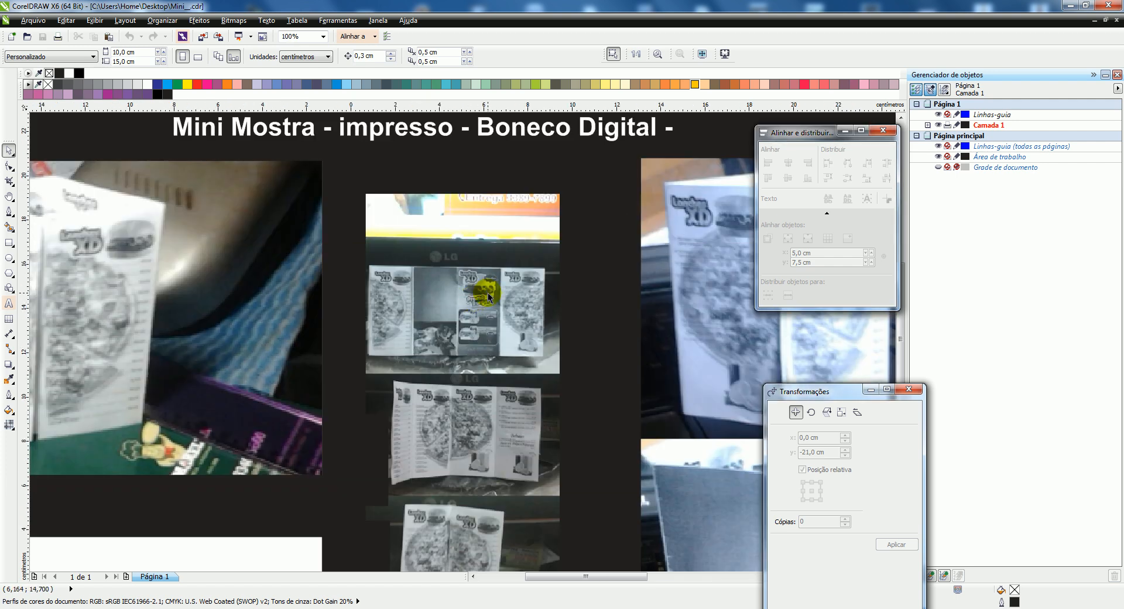
pyautogui.scroll(2, 470, 142)
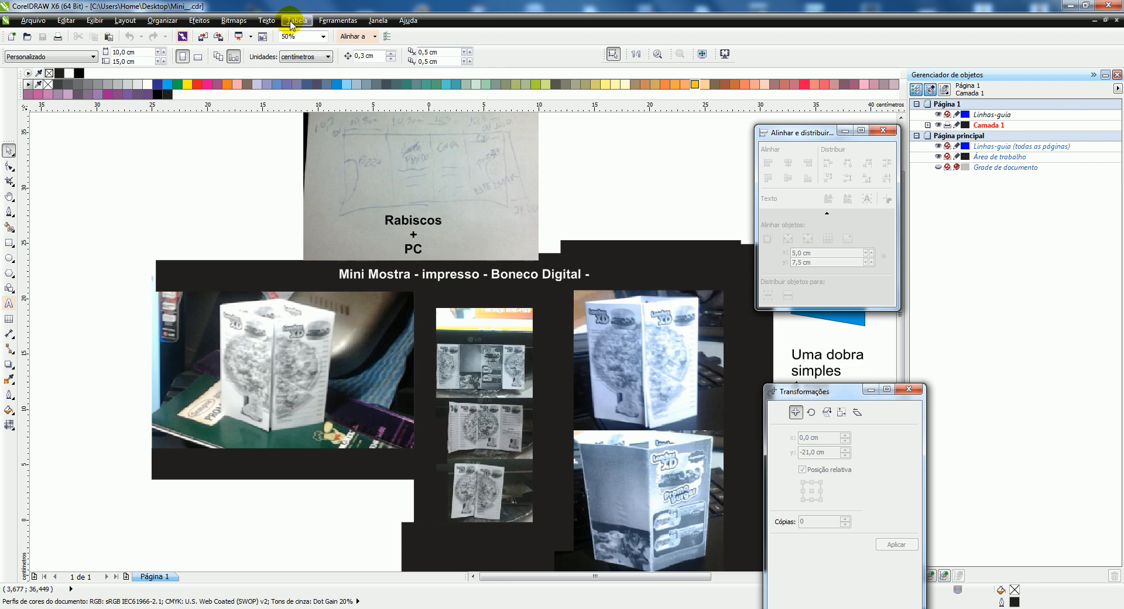
pyautogui.click(322, 37)
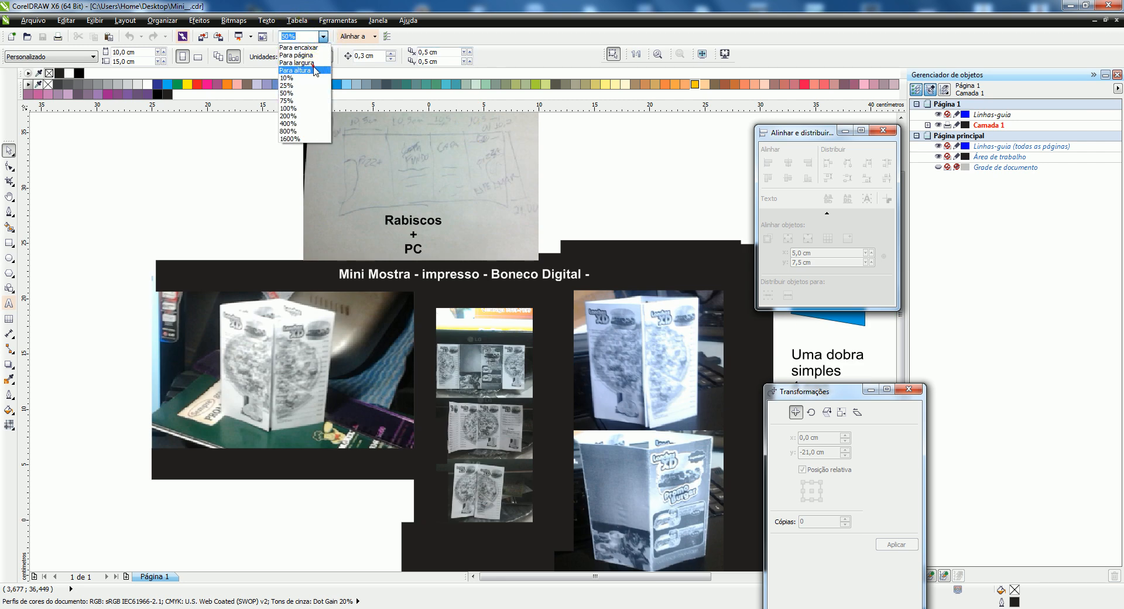
pyautogui.click(314, 63)
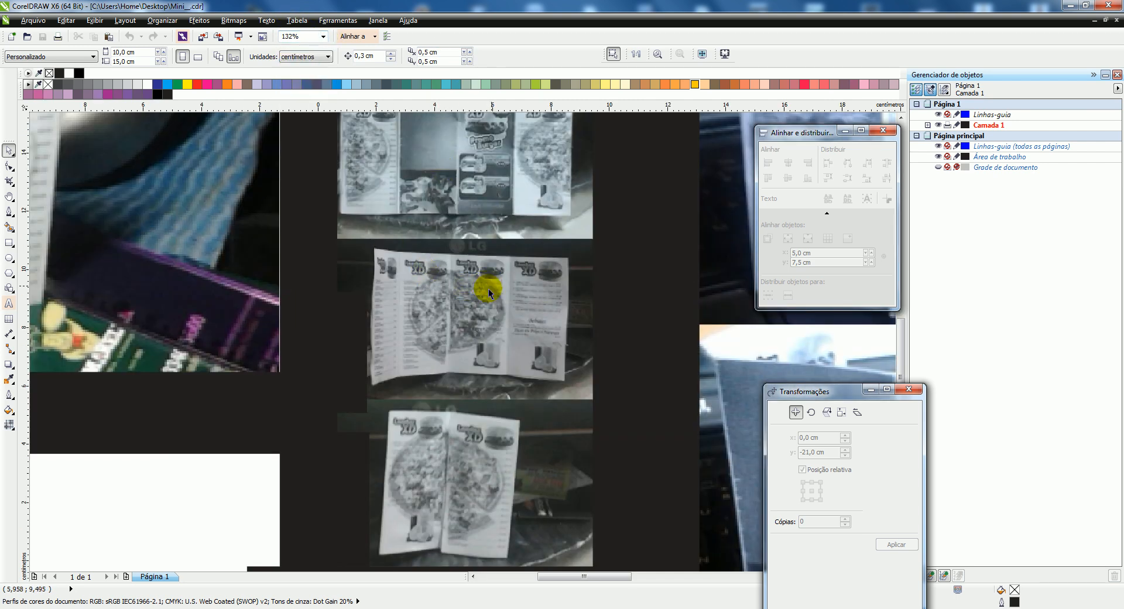
# Step: Open the recent file Folder 4 Dobras_Folha_A3_Imagem_Dobra Espelhada__.cdr
pyautogui.click(362, 22)
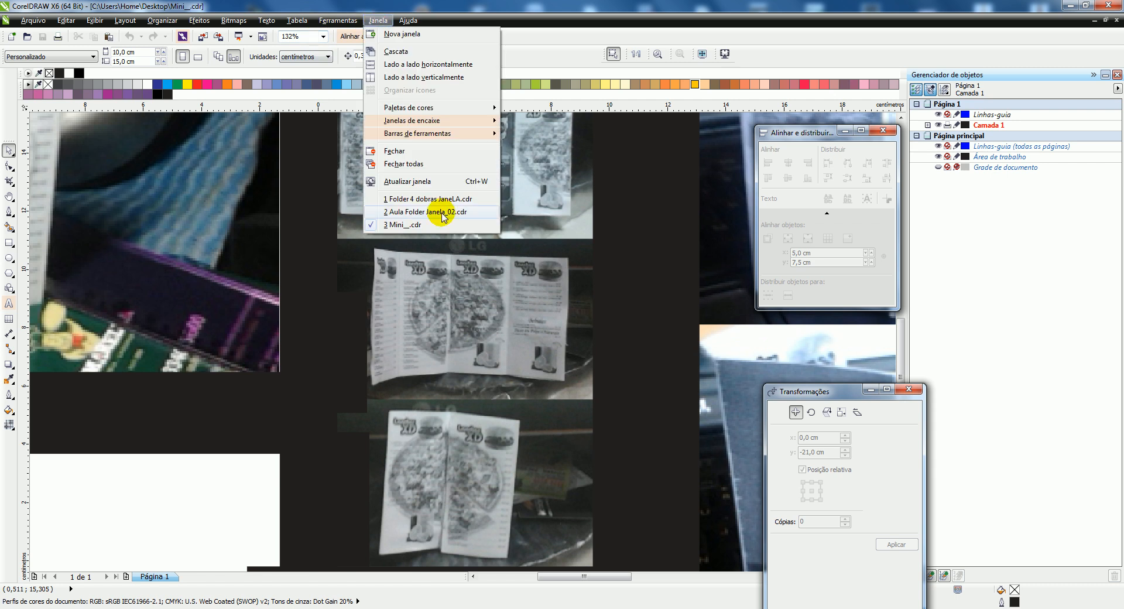
pyautogui.click(12, 24)
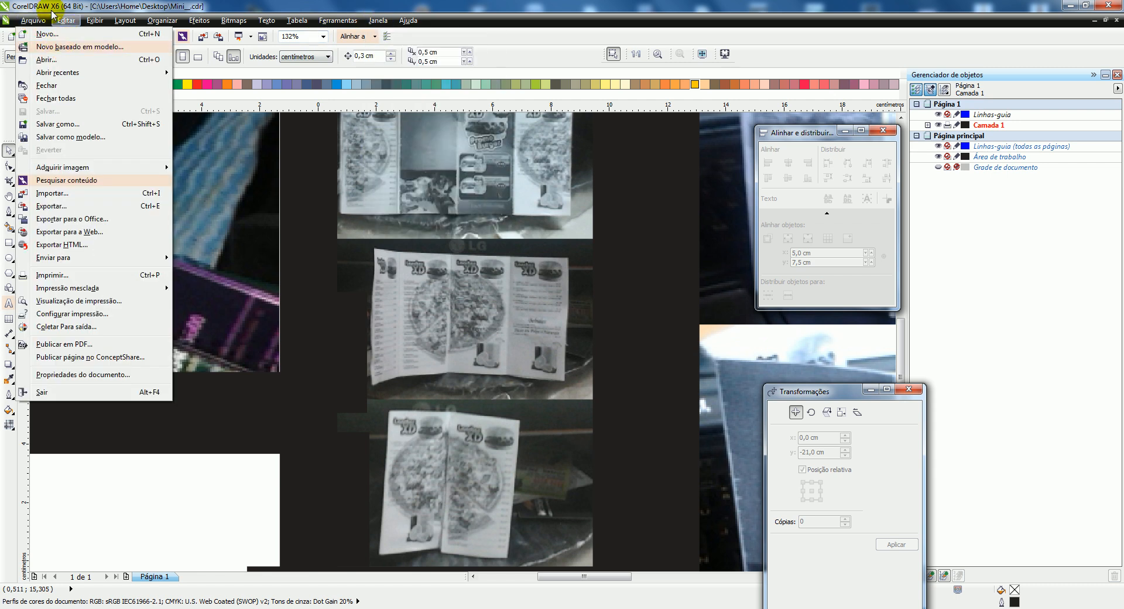
pyautogui.moveTo(48, 71)
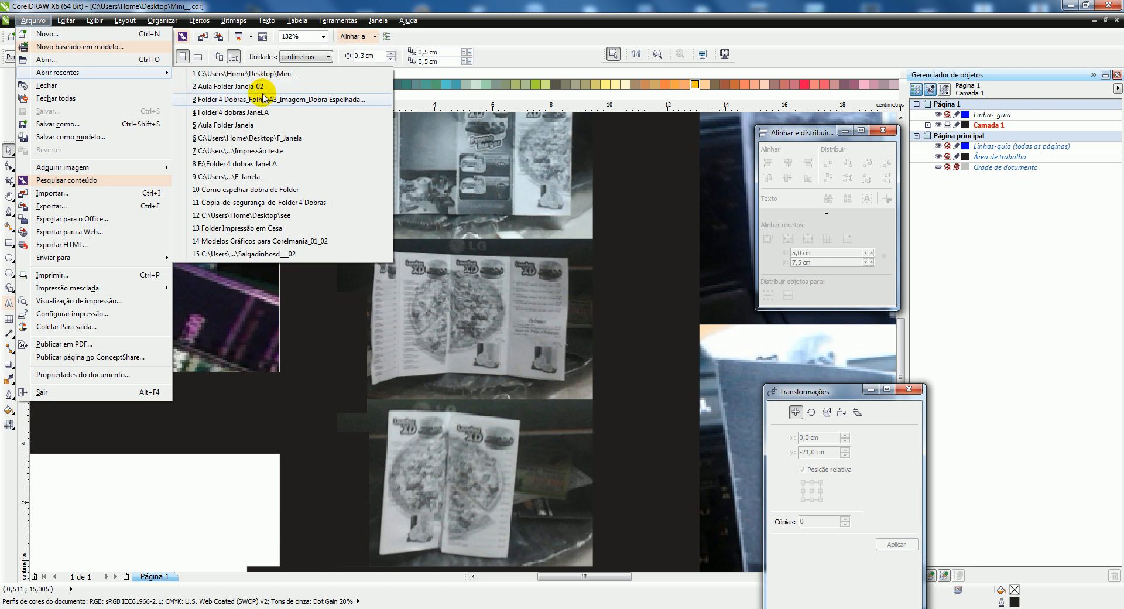
pyautogui.click(288, 104)
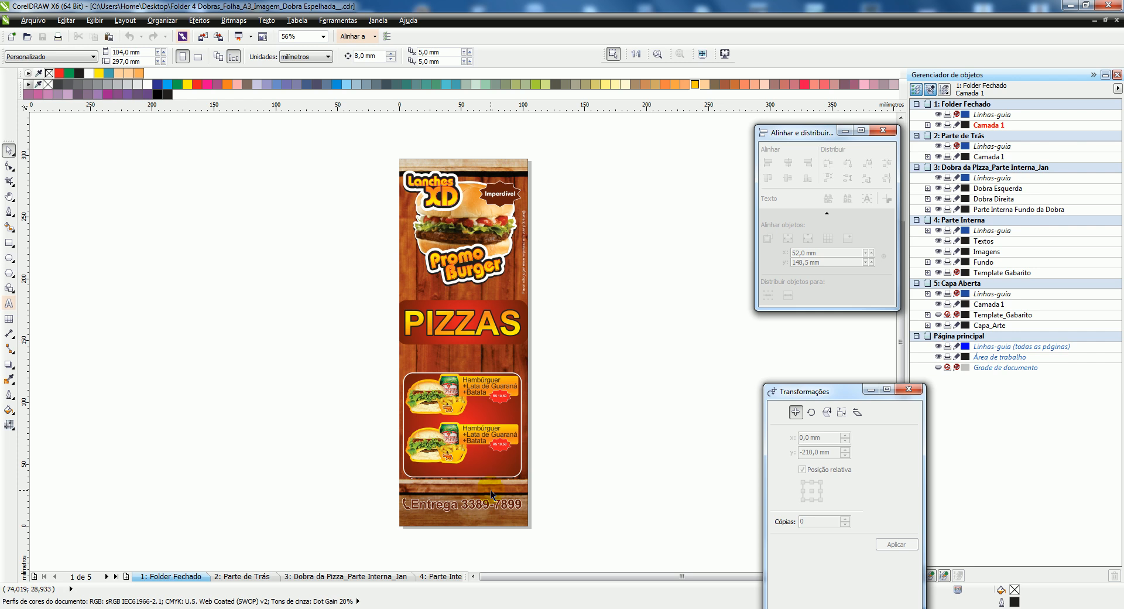
# Step: Review the A3 folder's Parte de Trás, Dobra da Pizza_Parte Interna_Jan and Parte Interna pages
pyautogui.click(216, 576)
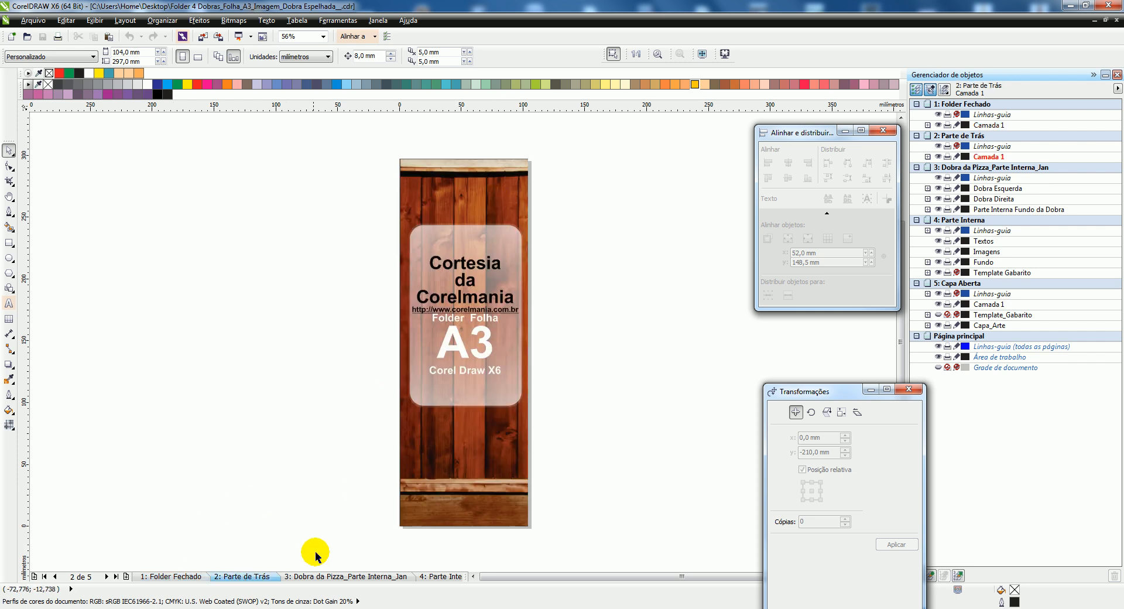
pyautogui.click(320, 576)
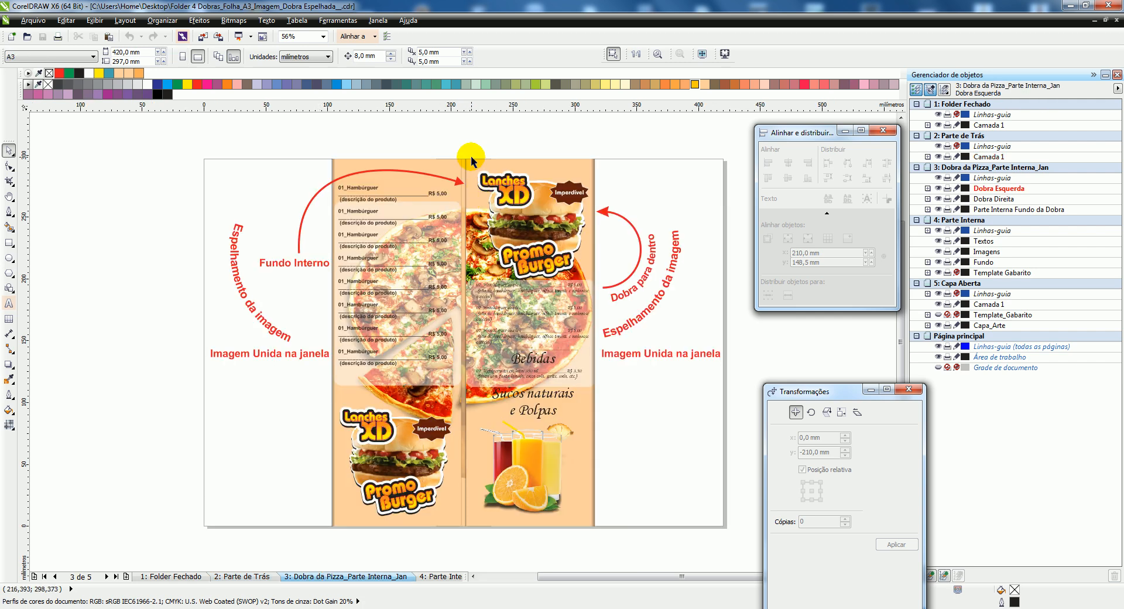
pyautogui.scroll(2, 459, 159)
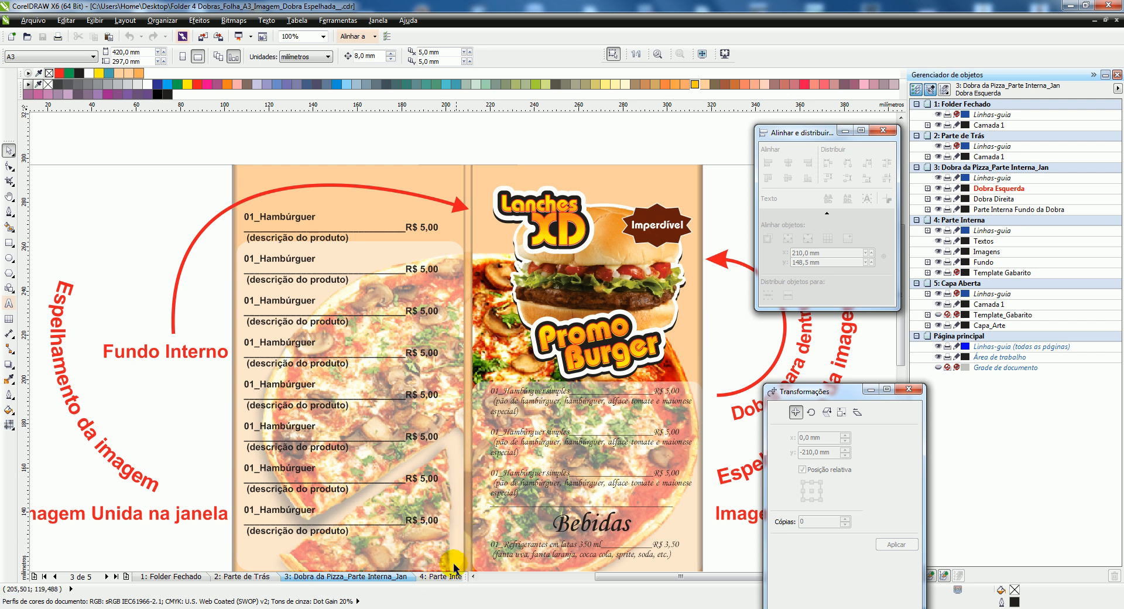
pyautogui.click(440, 576)
pyautogui.scroll(-2, 430, 228)
pyautogui.scroll(1, 437, 238)
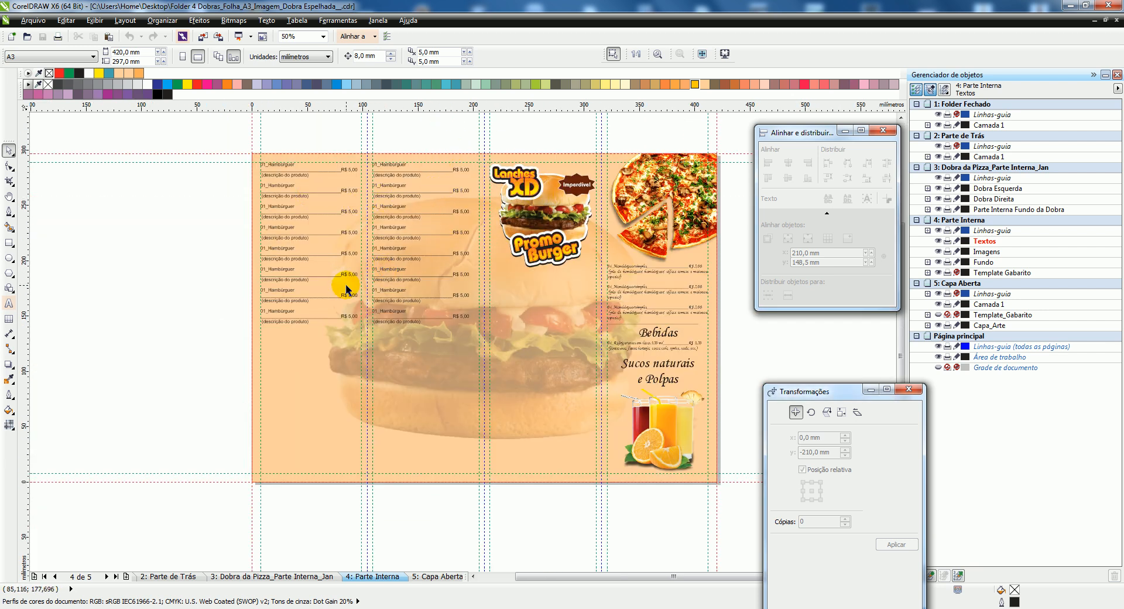
# Step: Return to Mini__.cdr and examine the mock-up photos, the fold-type diagrams and the hand-drawn layout sketch
pyautogui.click(378, 21)
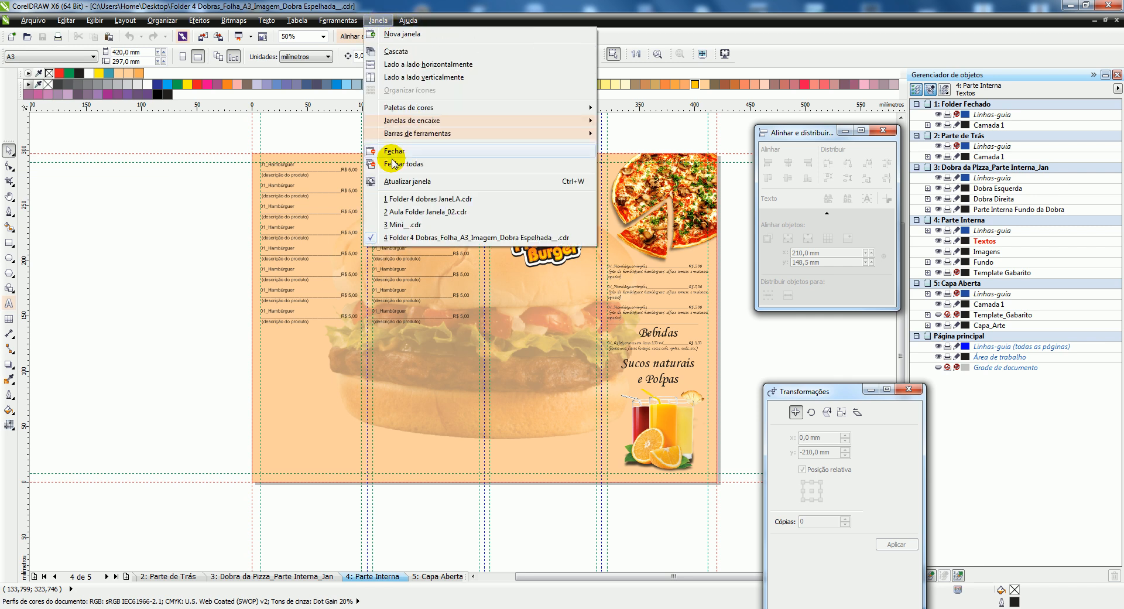
pyautogui.click(413, 226)
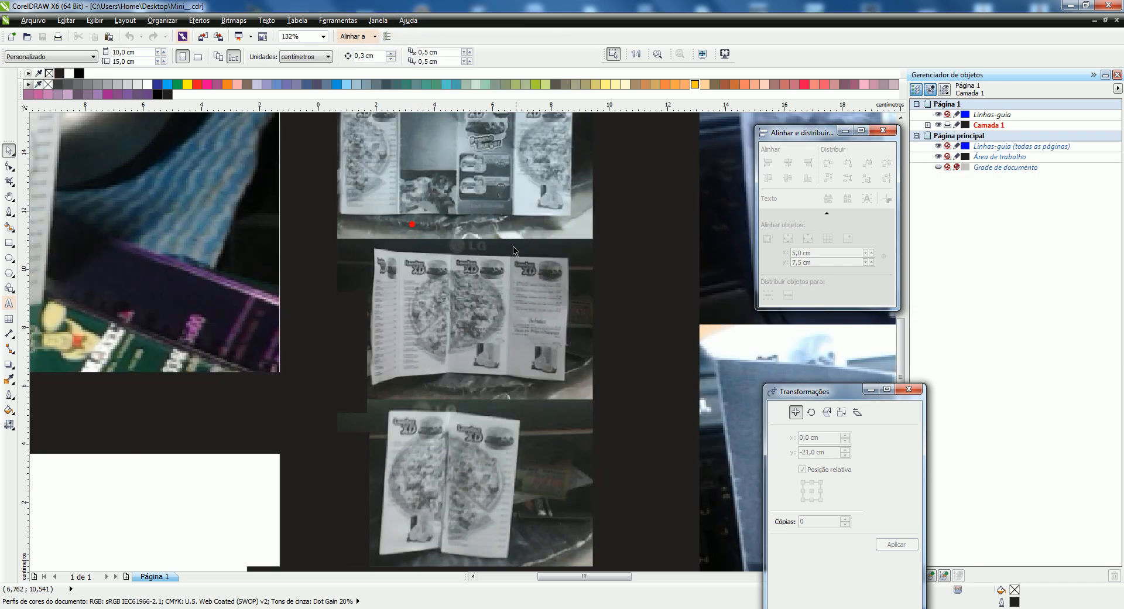
pyautogui.scroll(-3, 452, 248)
pyautogui.scroll(1, 455, 208)
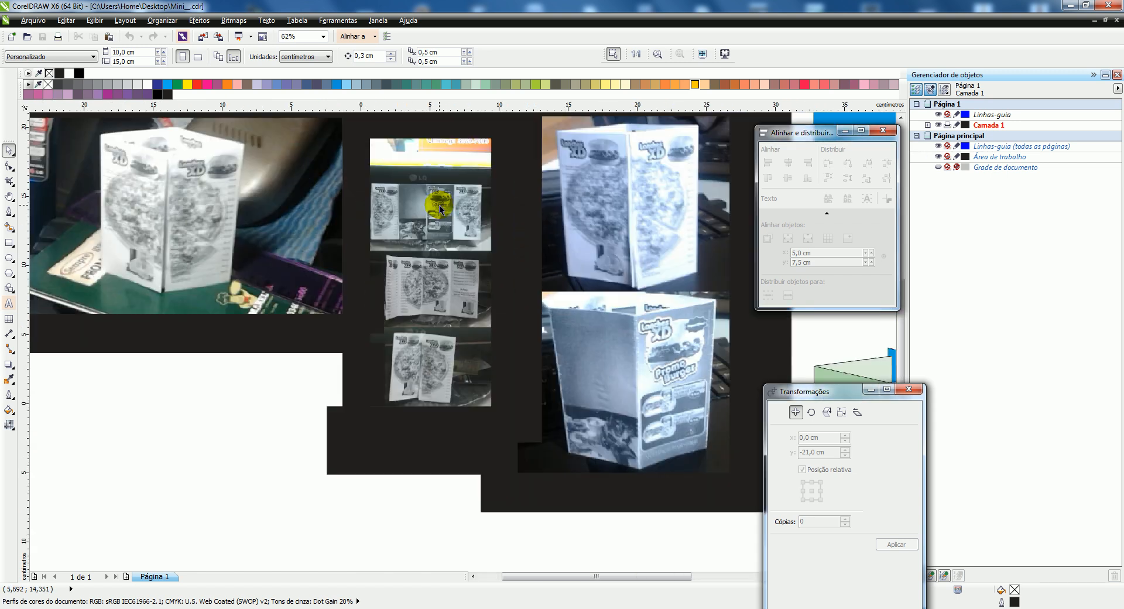
pyautogui.scroll(1, 453, 206)
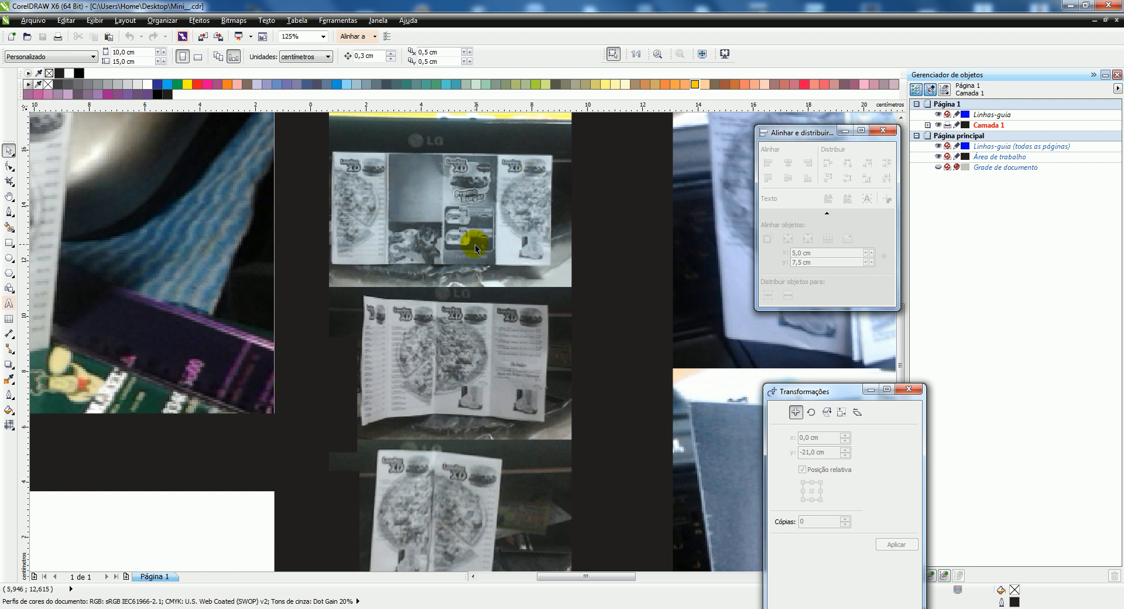
pyautogui.scroll(-1, 474, 238)
pyautogui.scroll(1, 464, 285)
pyautogui.scroll(-1, 452, 283)
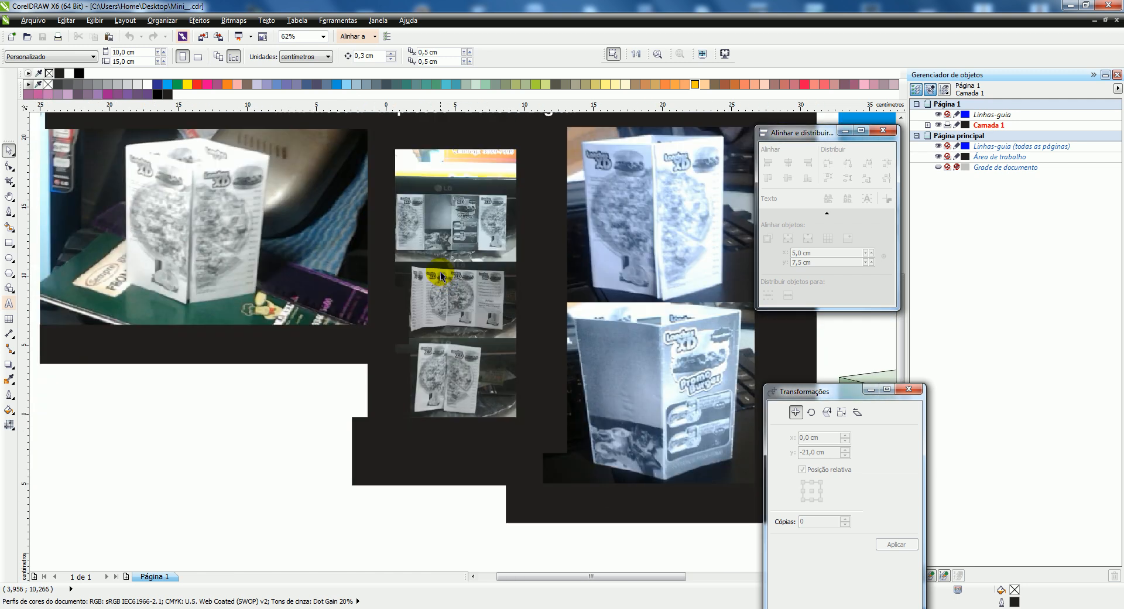
pyautogui.scroll(-1, 441, 277)
pyautogui.scroll(1, 450, 213)
pyautogui.scroll(-1, 450, 218)
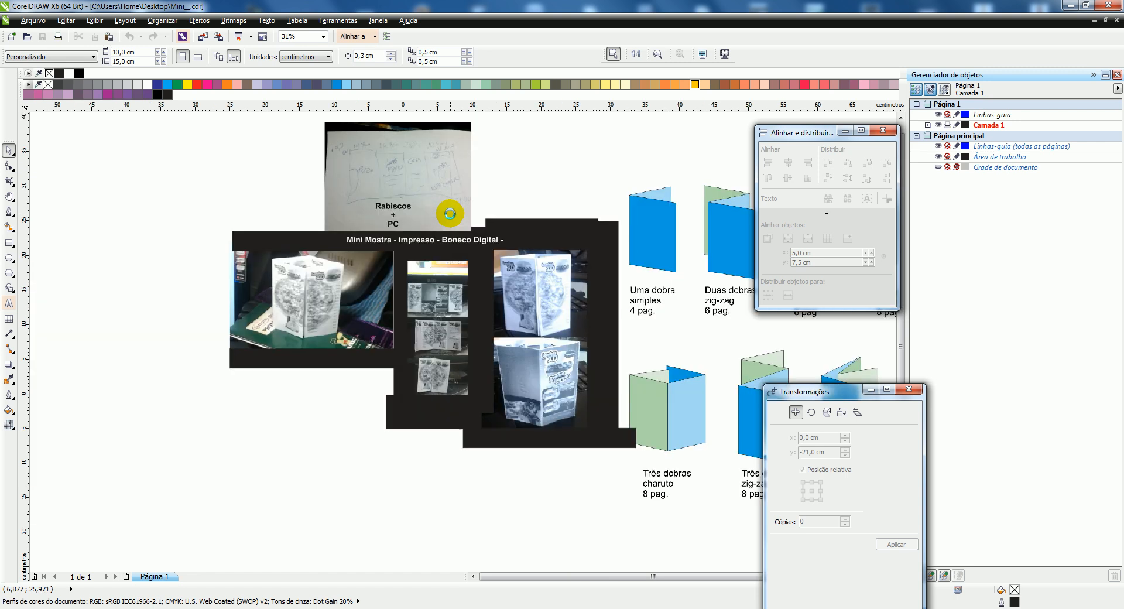
pyautogui.scroll(1, 428, 149)
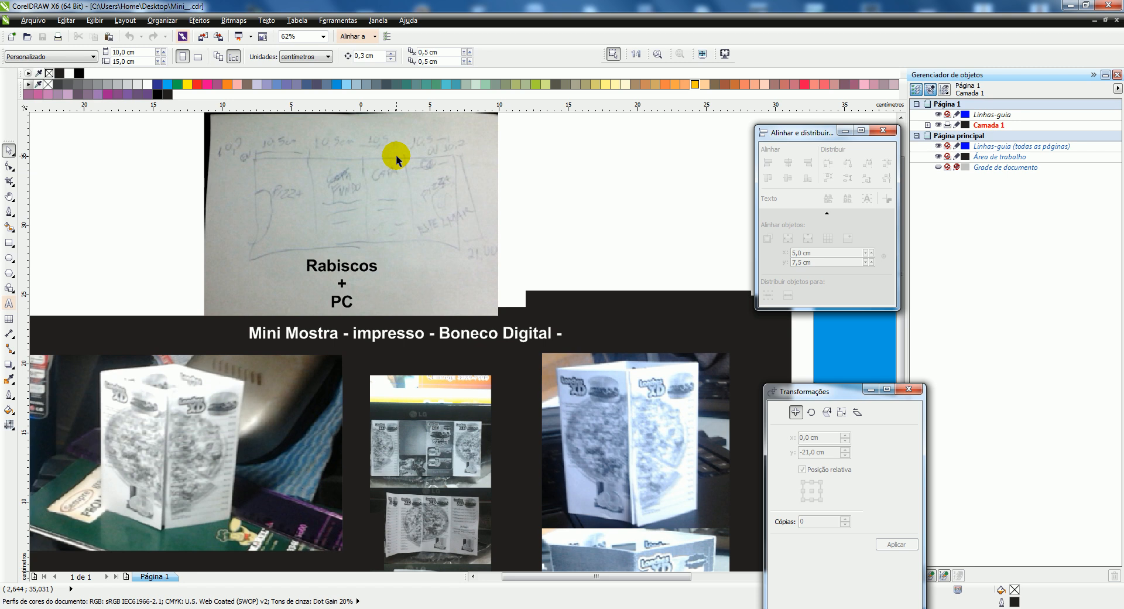
# Step: Return to Aula Folder Janela_02.cdr, select all the folder artwork, fit it in view and show it in full-screen preview
pyautogui.click(382, 21)
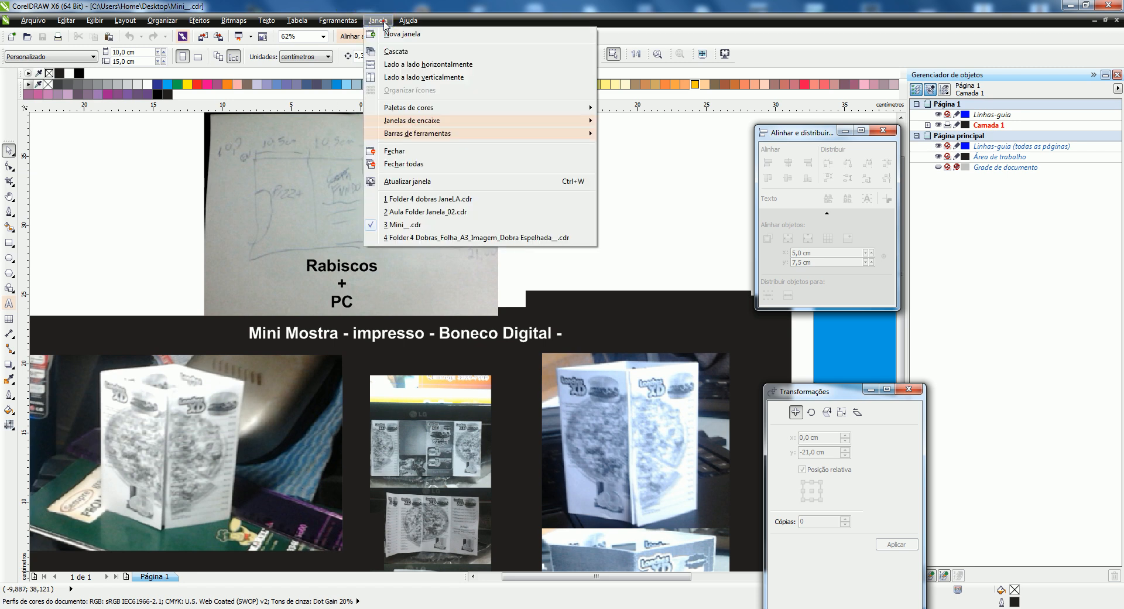
pyautogui.click(409, 212)
pyautogui.scroll(-2, 391, 263)
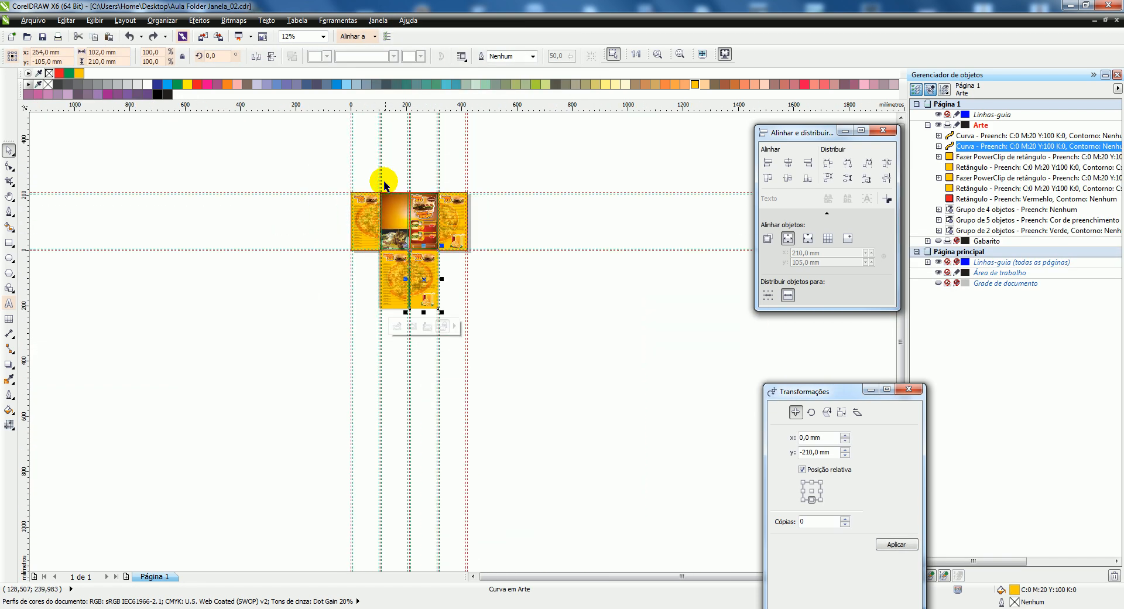
pyautogui.scroll(1, 387, 183)
pyautogui.moveTo(270, 167); pyautogui.dragTo(616, 477)
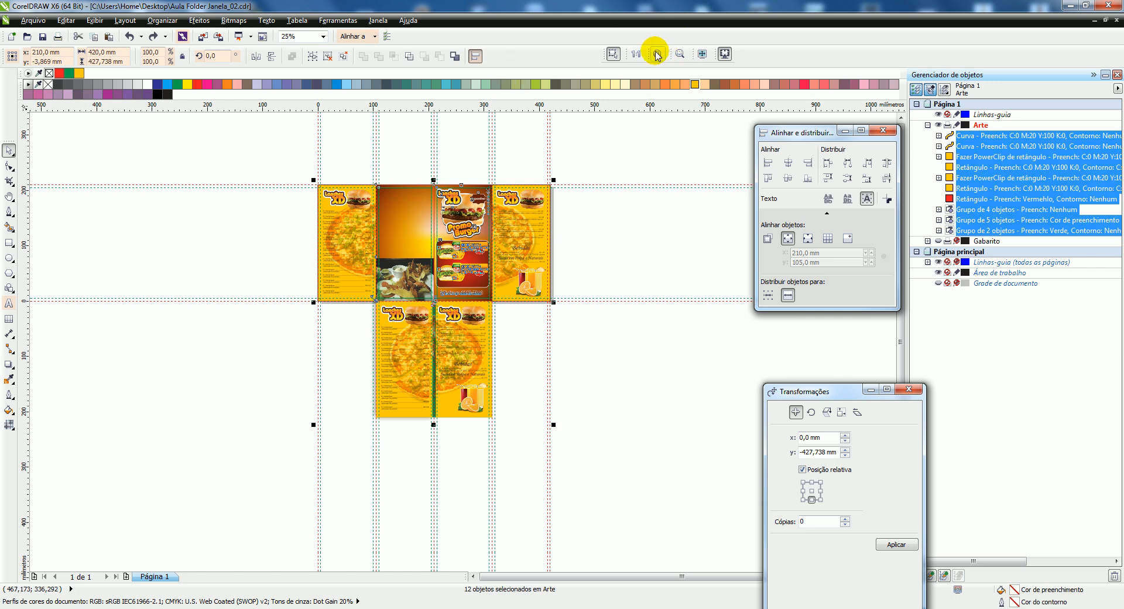
pyautogui.click(680, 53)
pyautogui.click(703, 54)
pyautogui.click(715, 54)
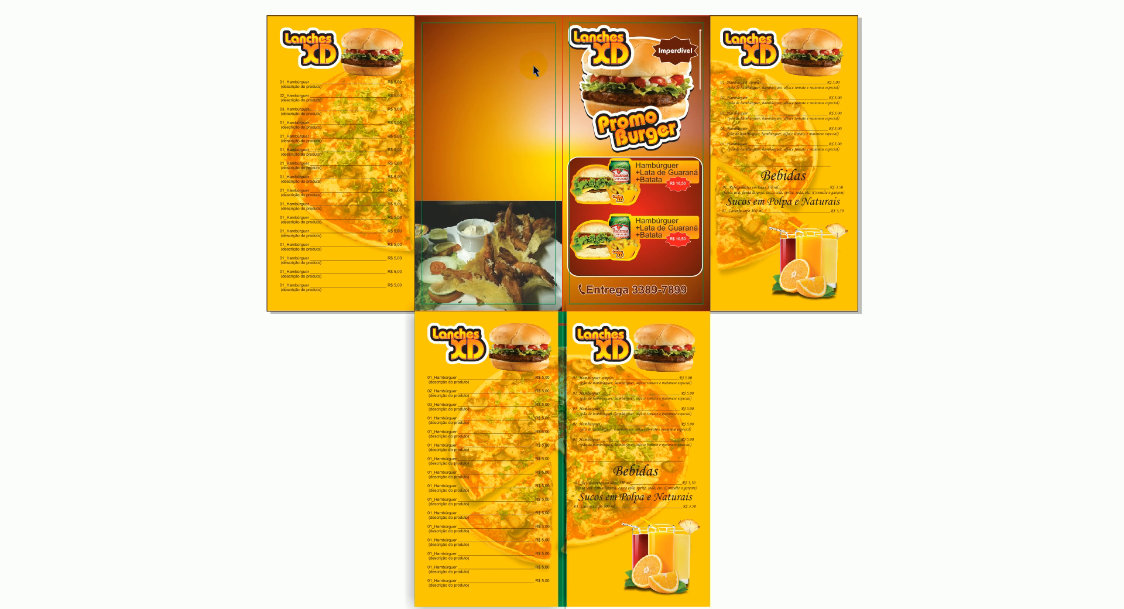